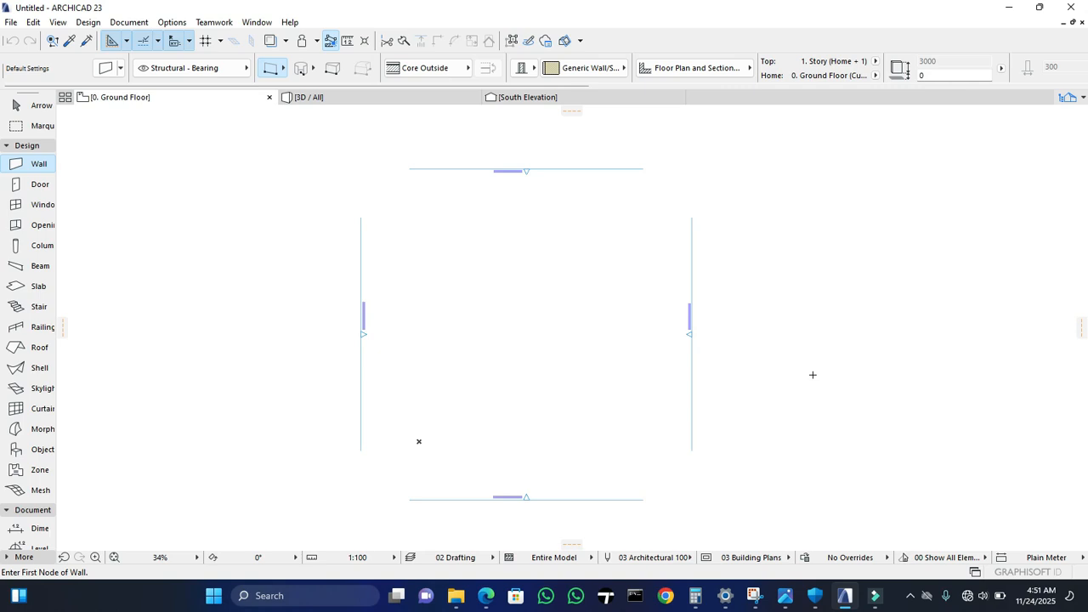
Step: Switch the project's dimension standard to Plain Millimeter
{"action": "left_click", "coordinate": [1083, 558]}
{"action": "left_click", "coordinate": [1081, 558]}
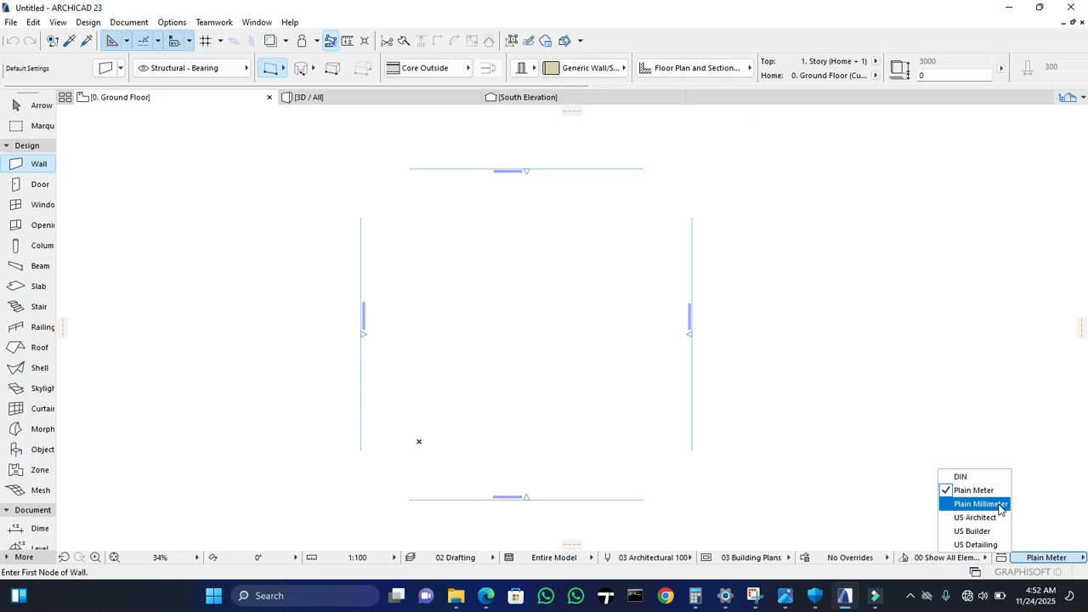
{"action": "left_click", "coordinate": [1001, 508]}
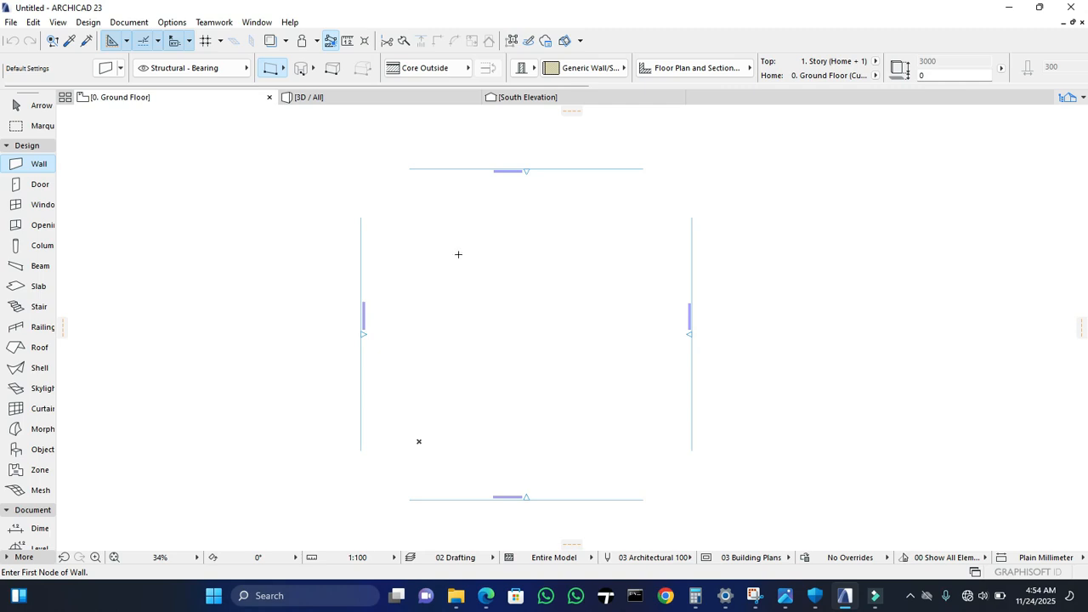
Step: Draw an 11000 mm horizontal wall in the upper part of the area between the elevation markers on the ground floor plan
{"action": "left_click", "coordinate": [461, 254]}
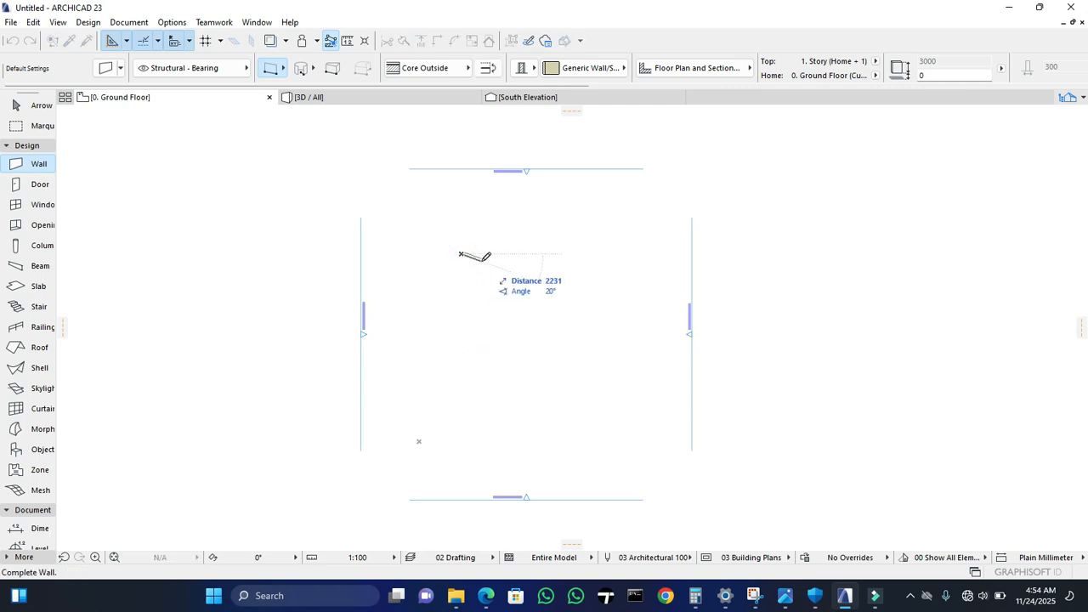
{"action": "scroll", "coordinate": [482, 260], "scroll_direction": "up", "scroll_amount": 3}
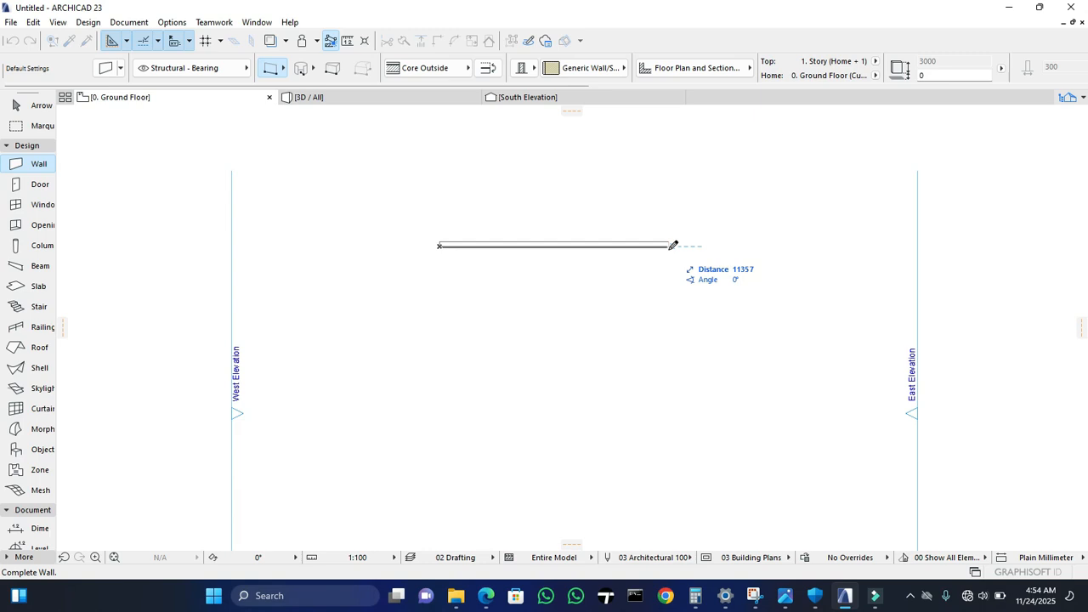
{"action": "type", "text": "11000"}
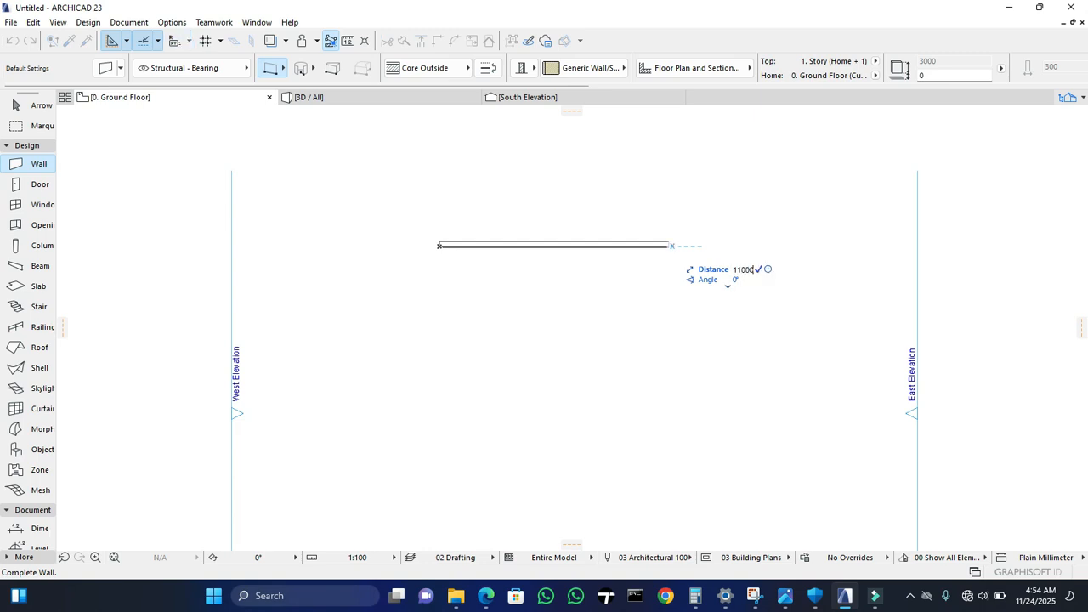
{"action": "key", "text": "Return"}
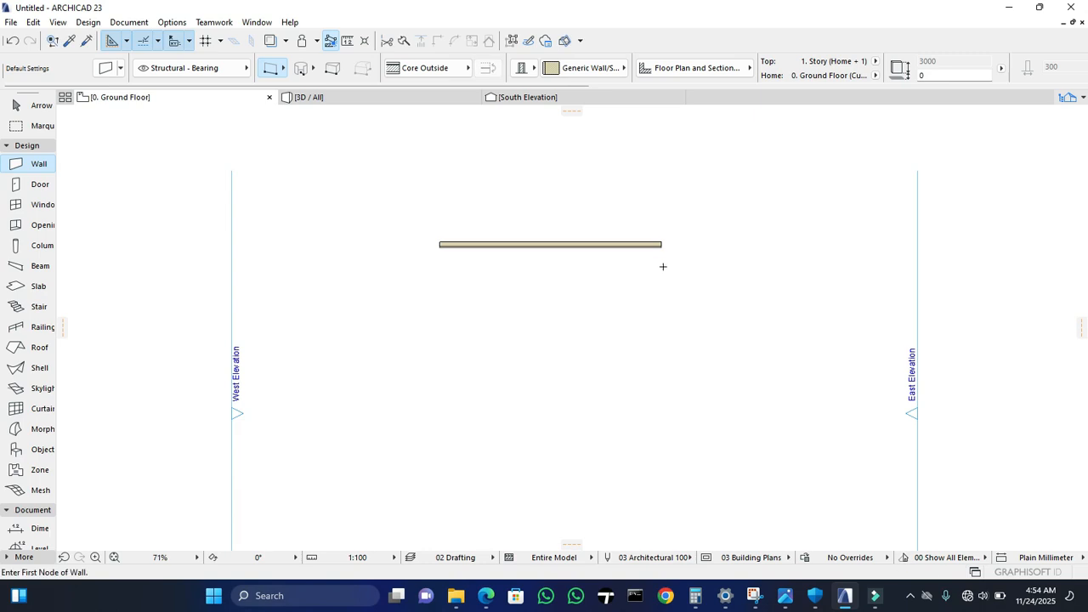
Step: Draw a 6000 mm wall straight down from the right end of the horizontal wall
{"action": "left_click", "coordinate": [661, 245]}
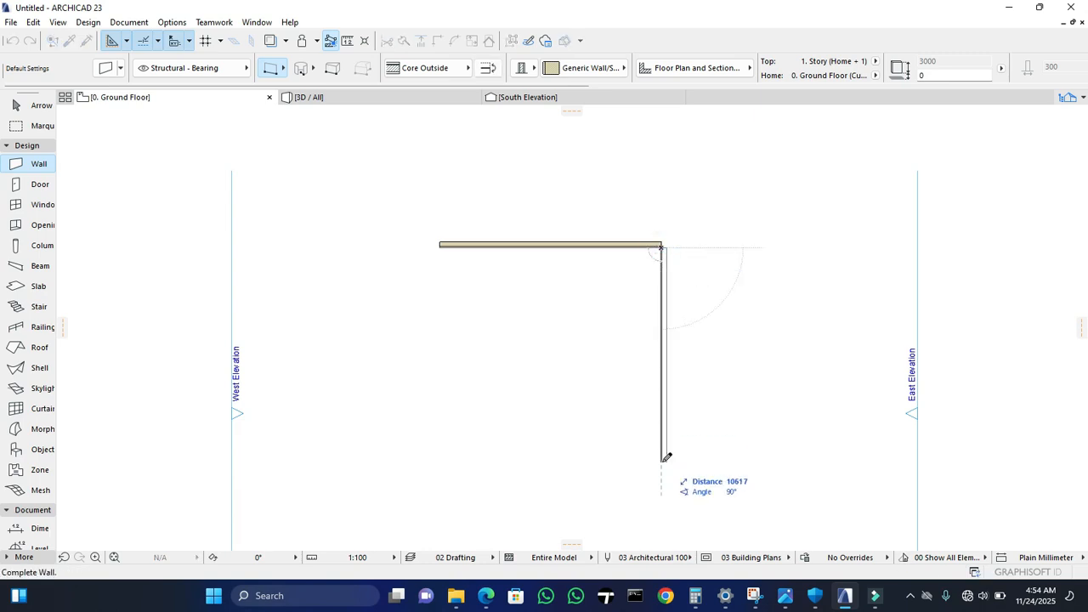
{"action": "type", "text": "5000"}
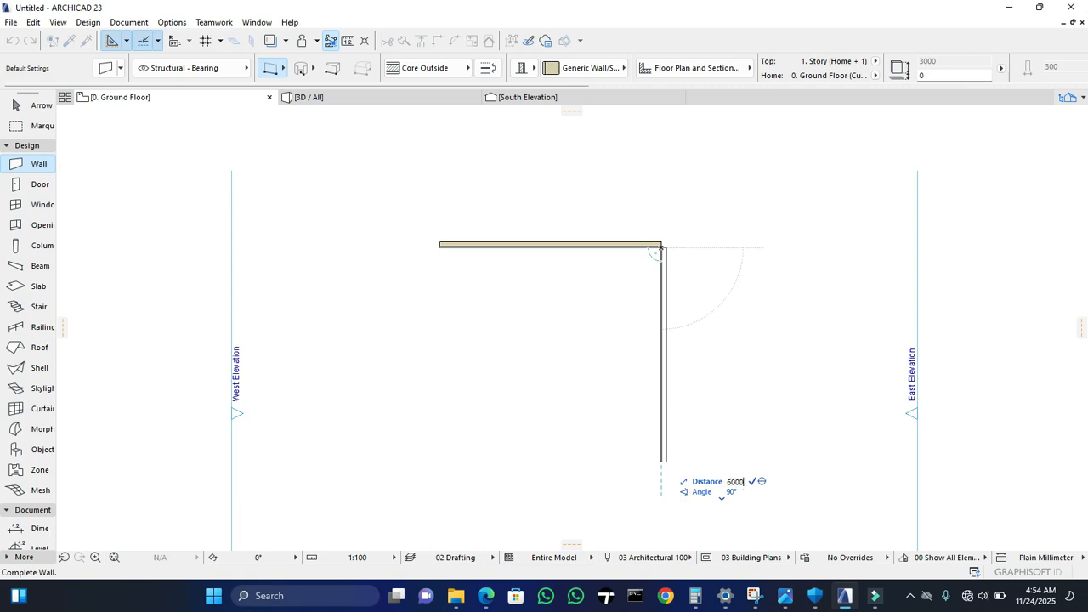
{"action": "key", "text": "Return"}
Step: Draw an 11000 mm wall leftward from the lower end of the vertical wall and leave the Wall tool
{"action": "left_click", "coordinate": [663, 368]}
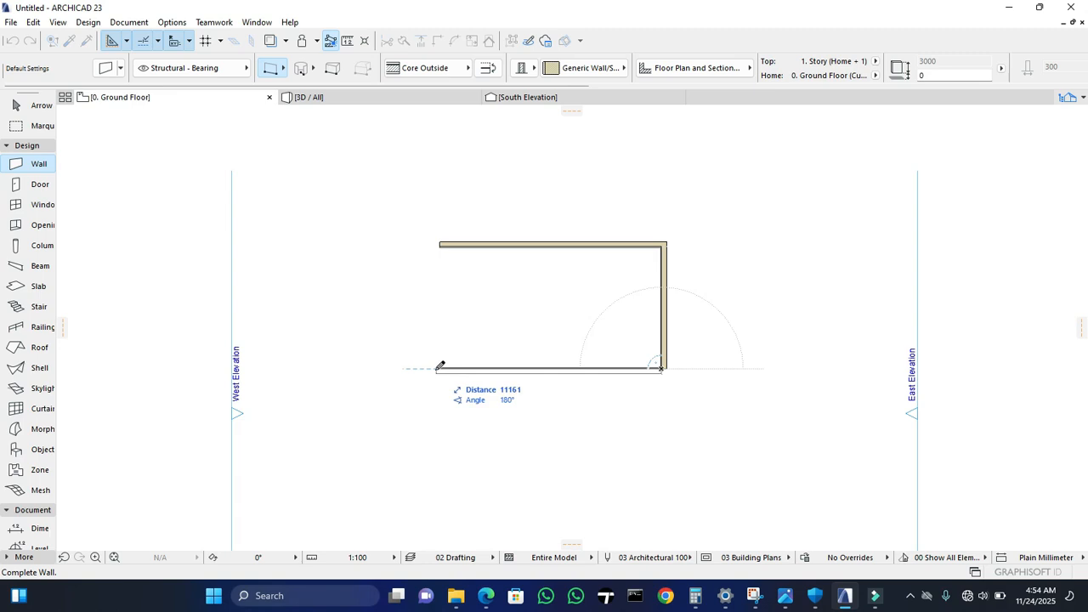
{"action": "type", "text": "11000"}
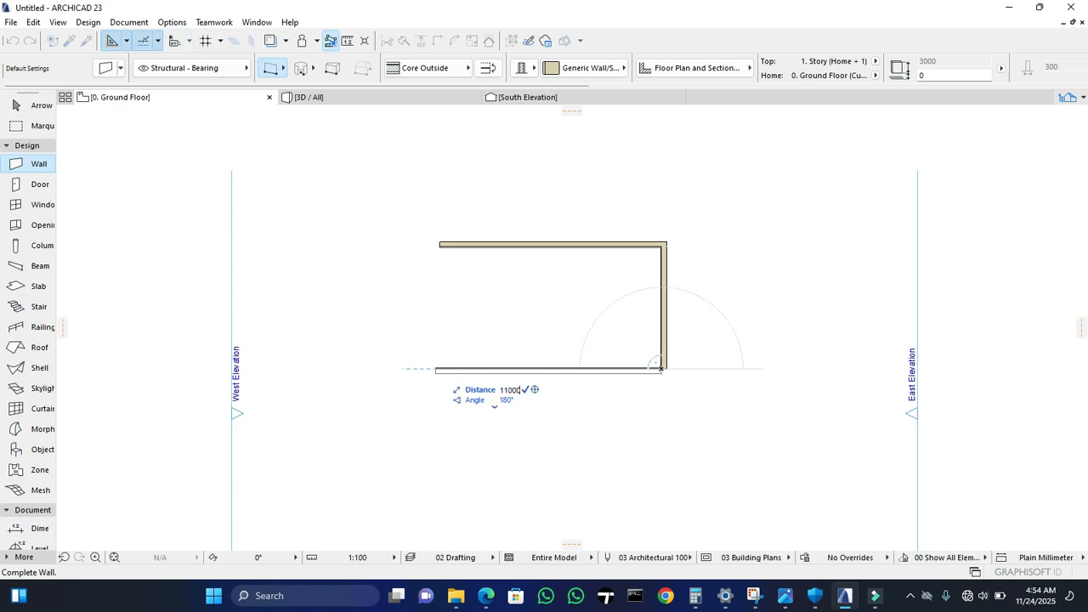
{"action": "key", "text": "Return"}
{"action": "key", "text": "Escape"}
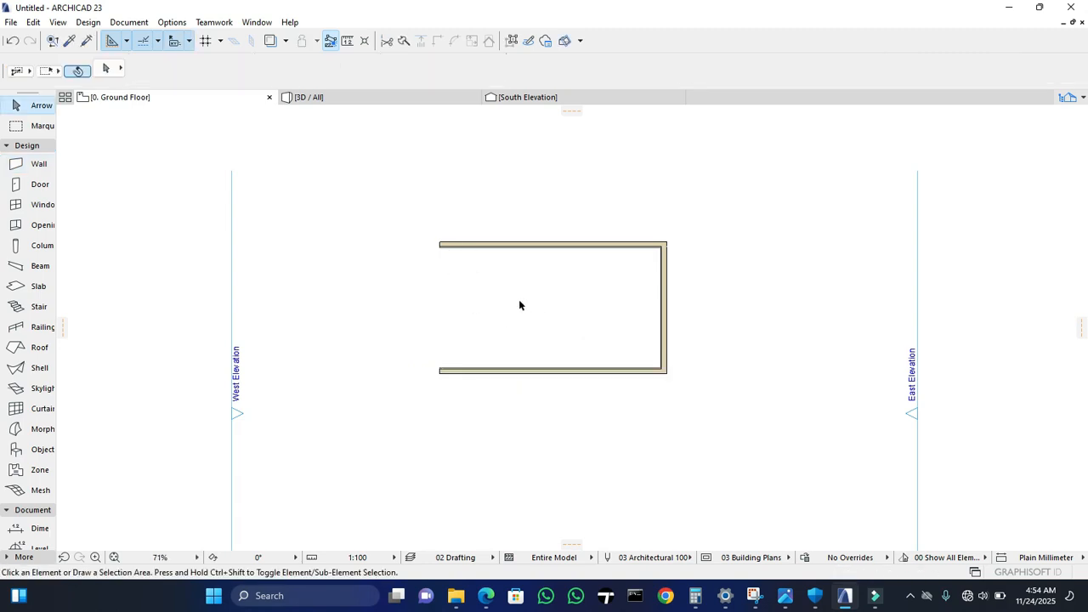
{"action": "scroll", "coordinate": [472, 272], "scroll_direction": "up", "scroll_amount": 3}
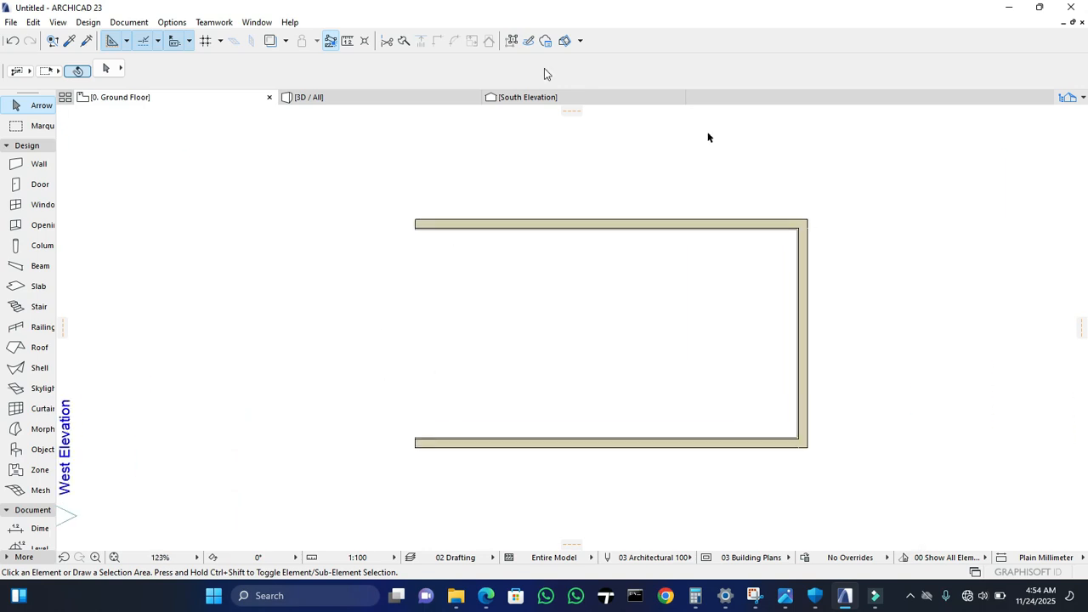
{"action": "scroll", "coordinate": [527, 337], "scroll_direction": "down", "scroll_amount": 1}
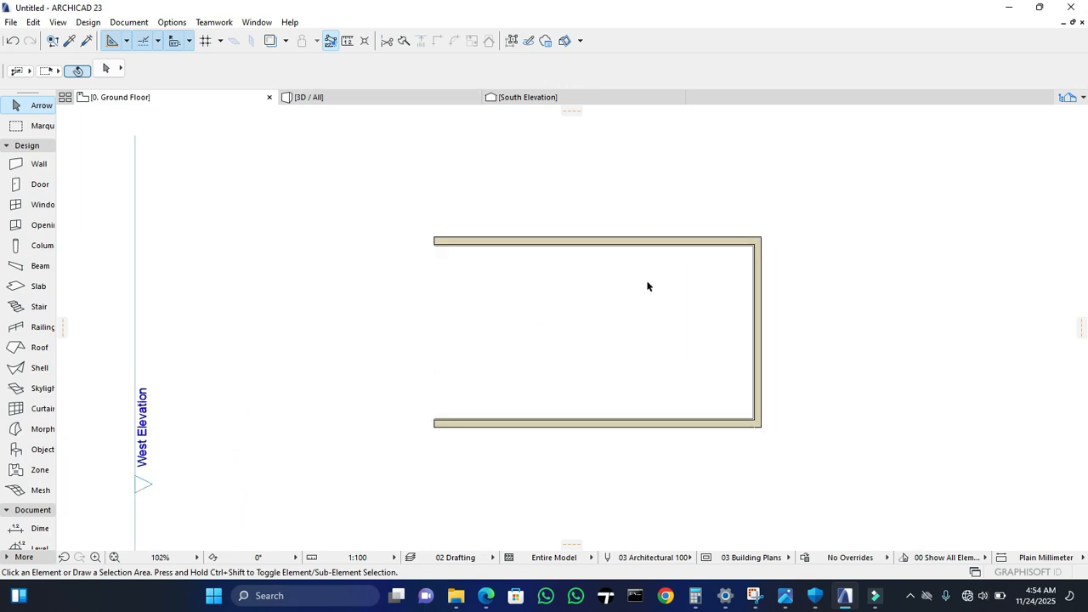
{"action": "scroll", "coordinate": [648, 287], "scroll_direction": "up", "scroll_amount": 1}
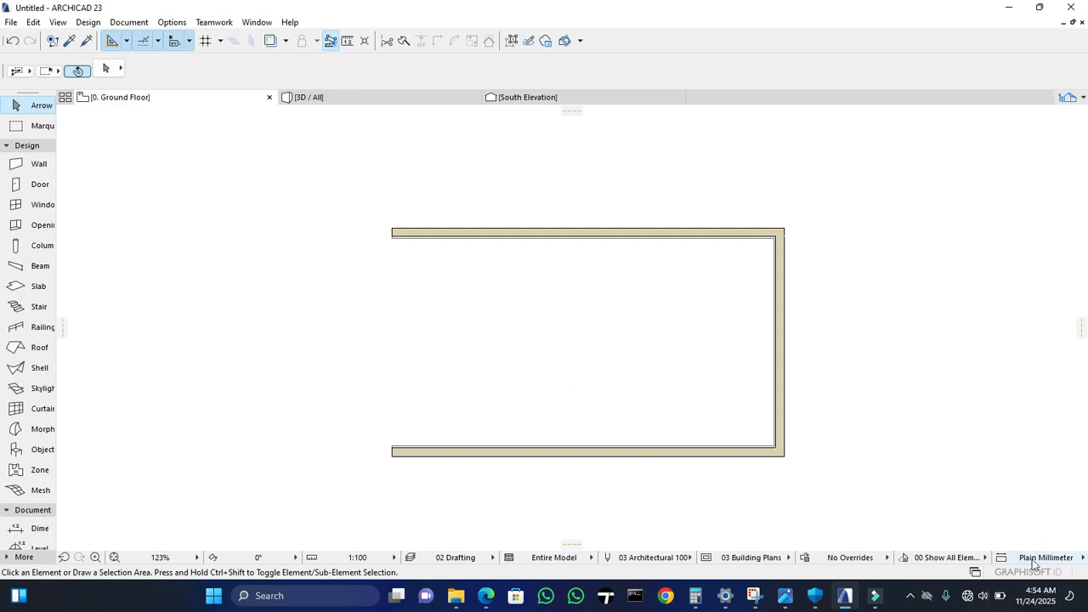
{"action": "middle_click_drag", "start_coordinate": [472, 321], "coordinate": [453, 313]}
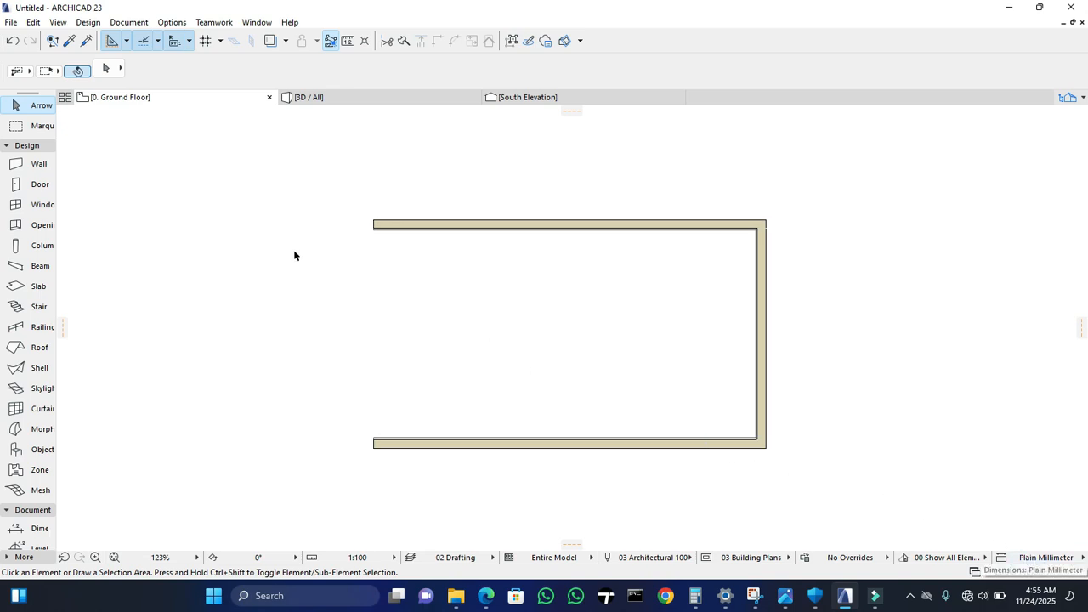
Step: Collapse the Design tool group and activate the Dimension tool
{"action": "left_click", "coordinate": [26, 146]}
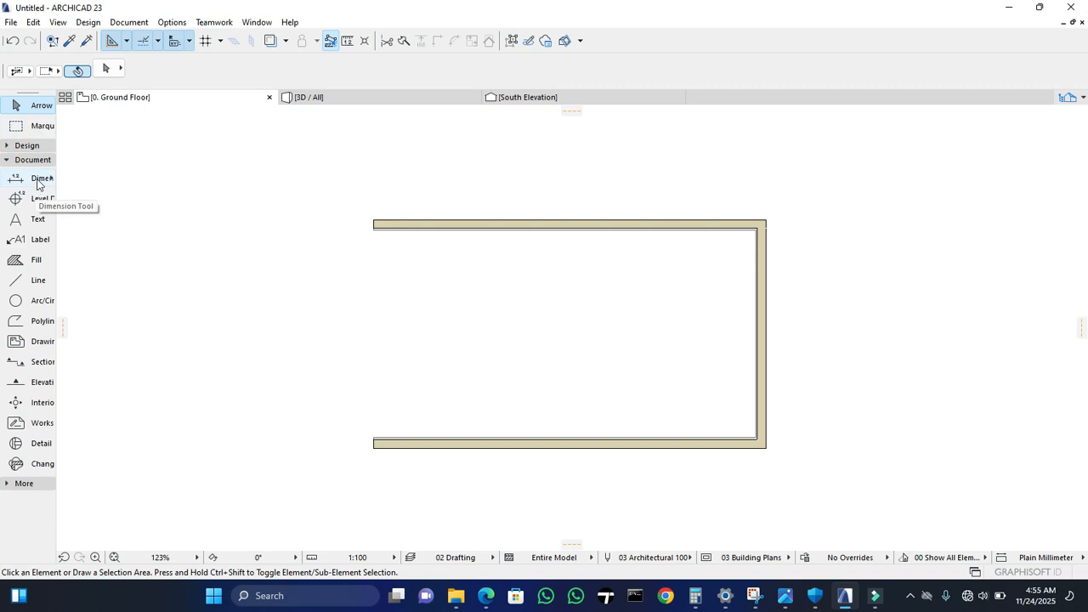
{"action": "left_click", "coordinate": [33, 145]}
{"action": "left_click", "coordinate": [34, 147]}
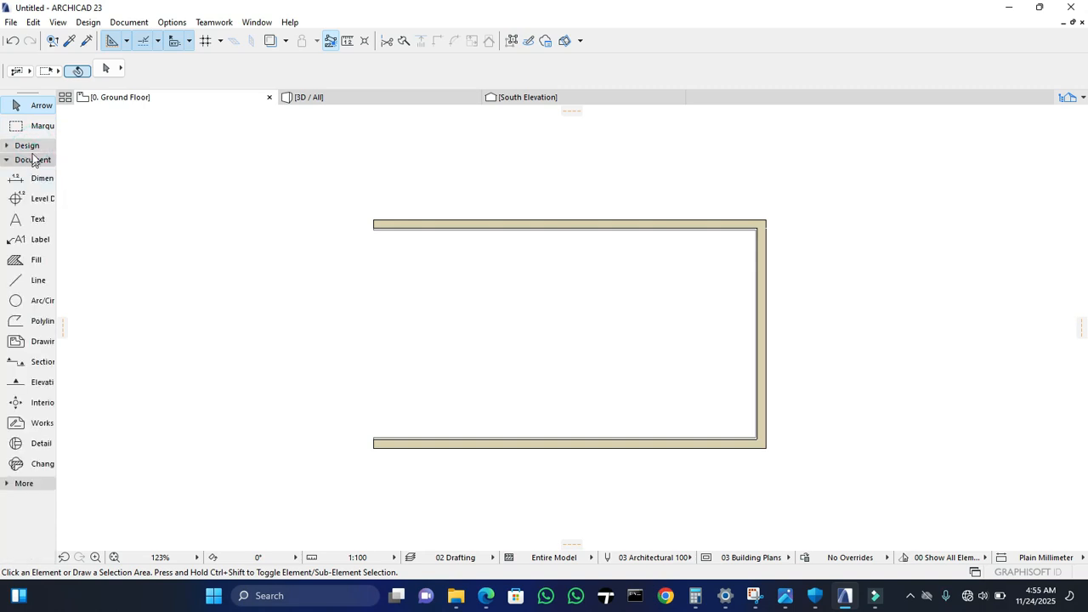
{"action": "left_click", "coordinate": [32, 146]}
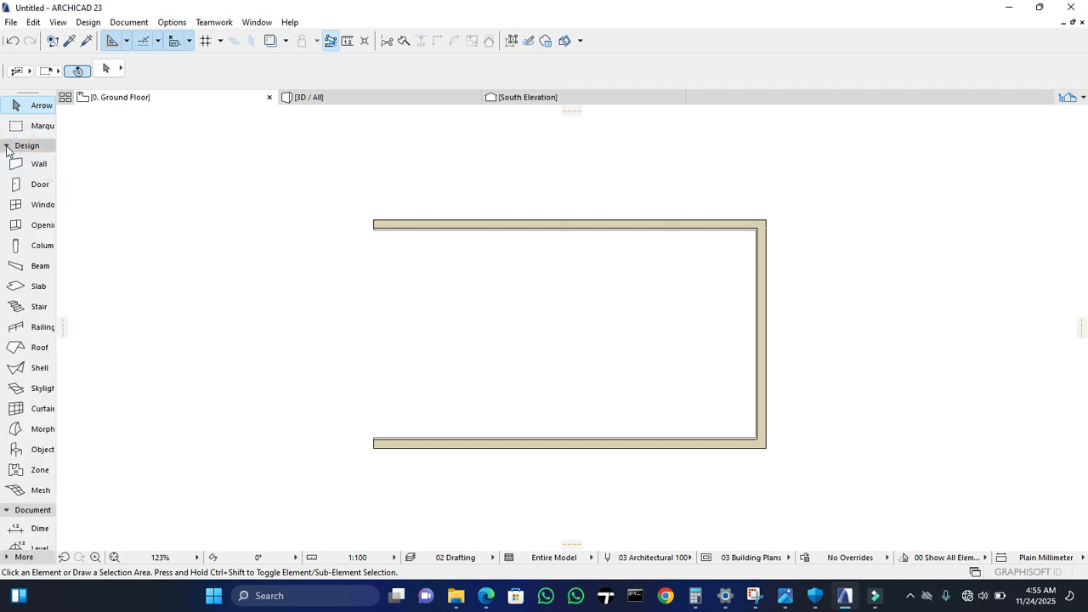
{"action": "left_click", "coordinate": [7, 147]}
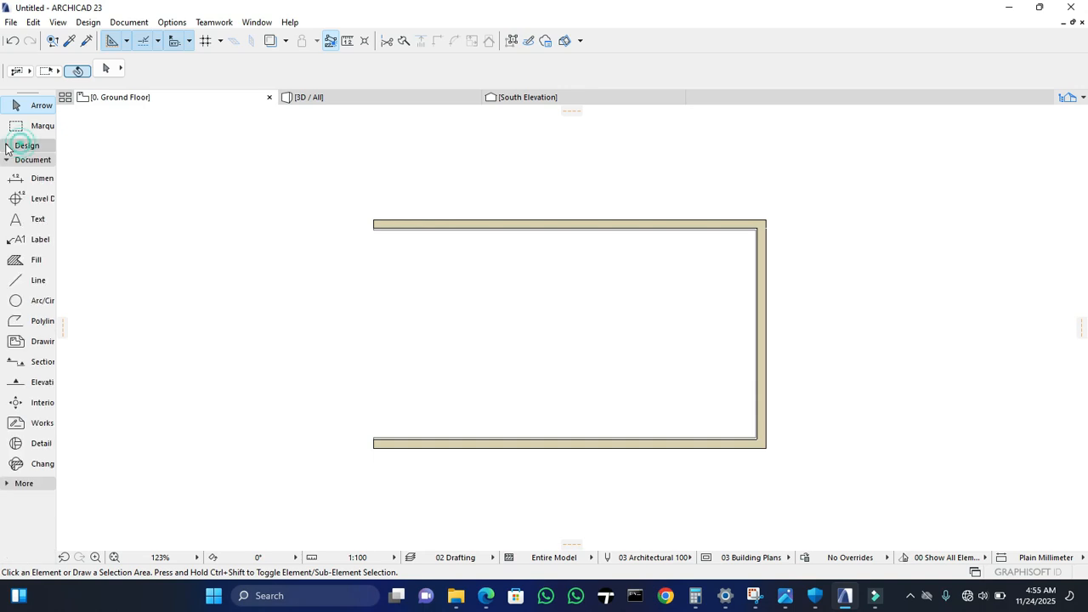
{"action": "left_click", "coordinate": [36, 181]}
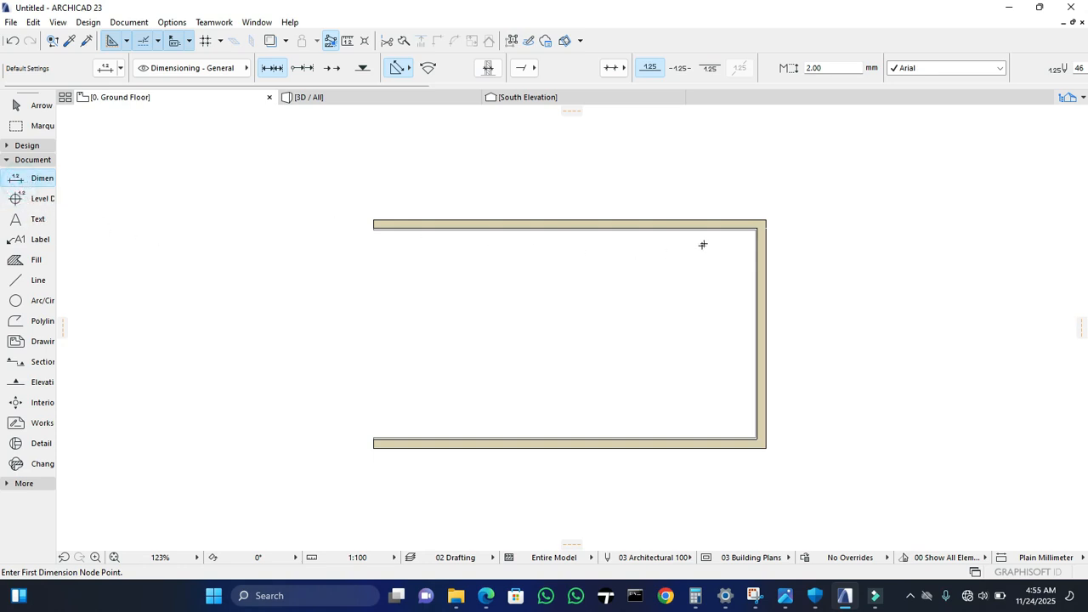
{"action": "left_click", "coordinate": [757, 227]}
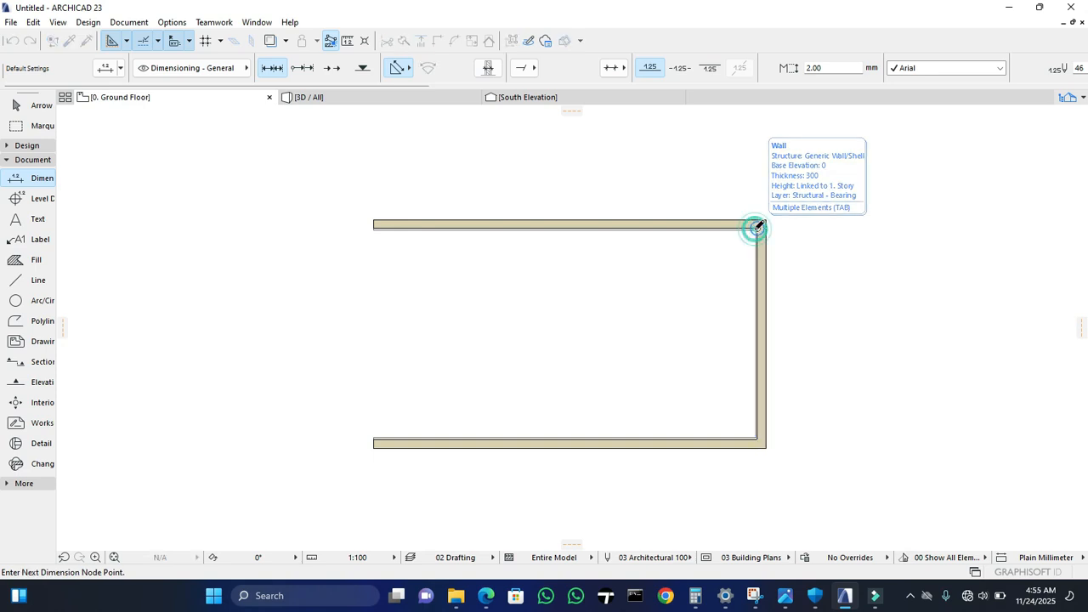
{"action": "scroll", "coordinate": [759, 430], "scroll_direction": "up", "scroll_amount": 3}
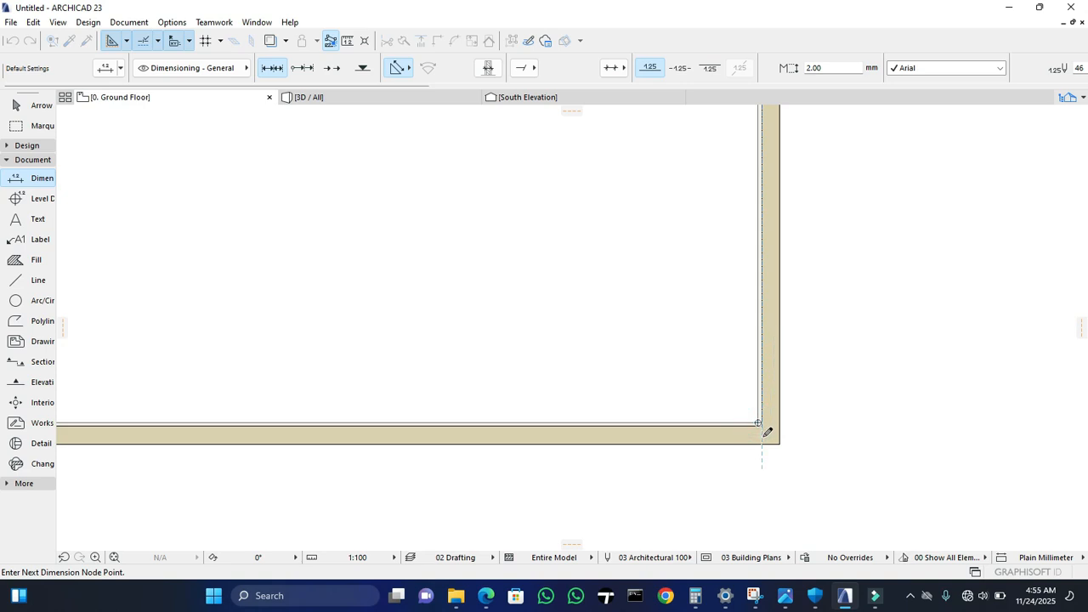
{"action": "scroll", "coordinate": [763, 417], "scroll_direction": "down", "scroll_amount": 3}
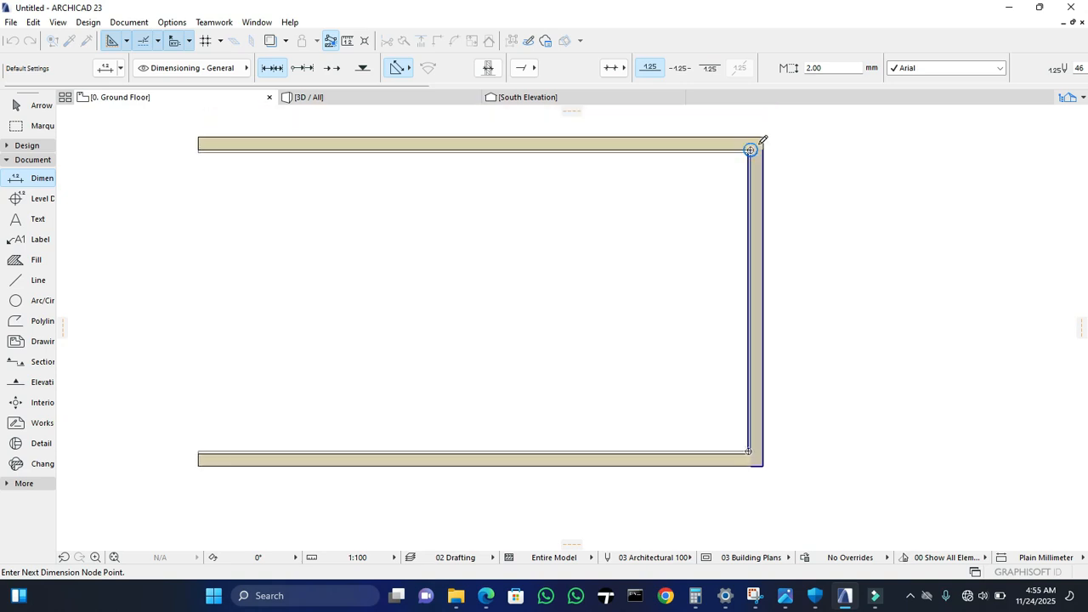
{"action": "scroll", "coordinate": [746, 152], "scroll_direction": "up", "scroll_amount": 3}
{"action": "scroll", "coordinate": [743, 154], "scroll_direction": "up", "scroll_amount": 3}
{"action": "left_click", "coordinate": [751, 153]}
{"action": "left_click", "coordinate": [738, 167]}
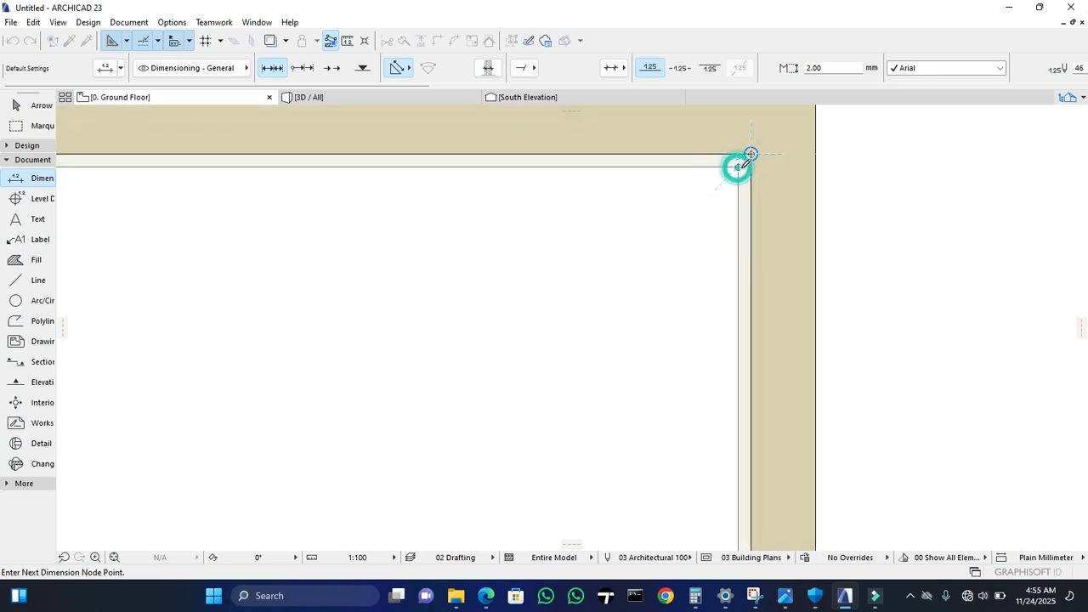
{"action": "scroll", "coordinate": [752, 154], "scroll_direction": "up", "scroll_amount": 3}
{"action": "scroll", "coordinate": [753, 153], "scroll_direction": "up", "scroll_amount": 1}
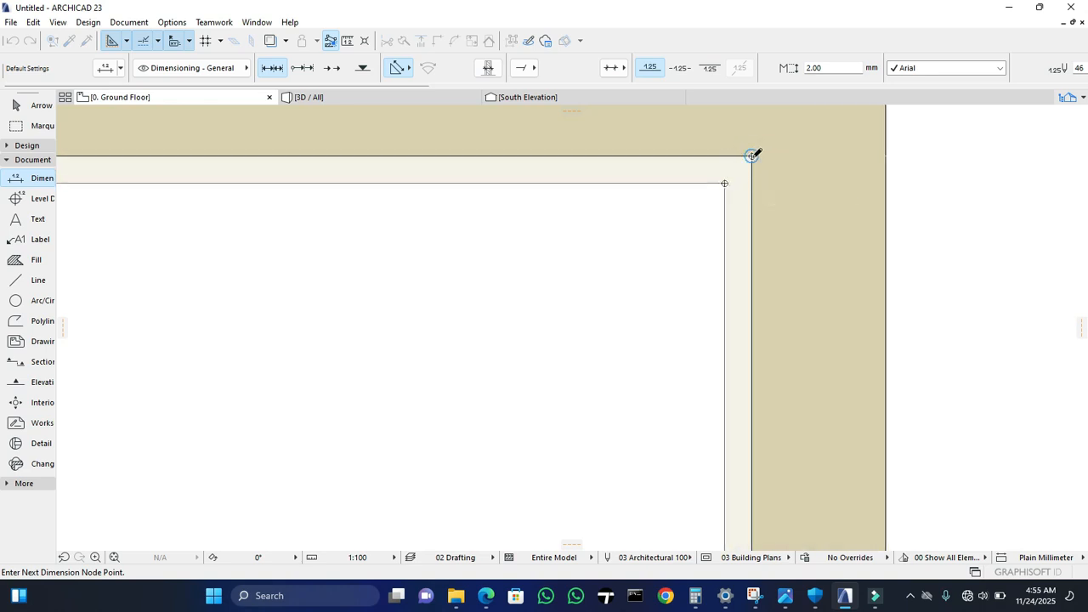
{"action": "key", "text": "Escape"}
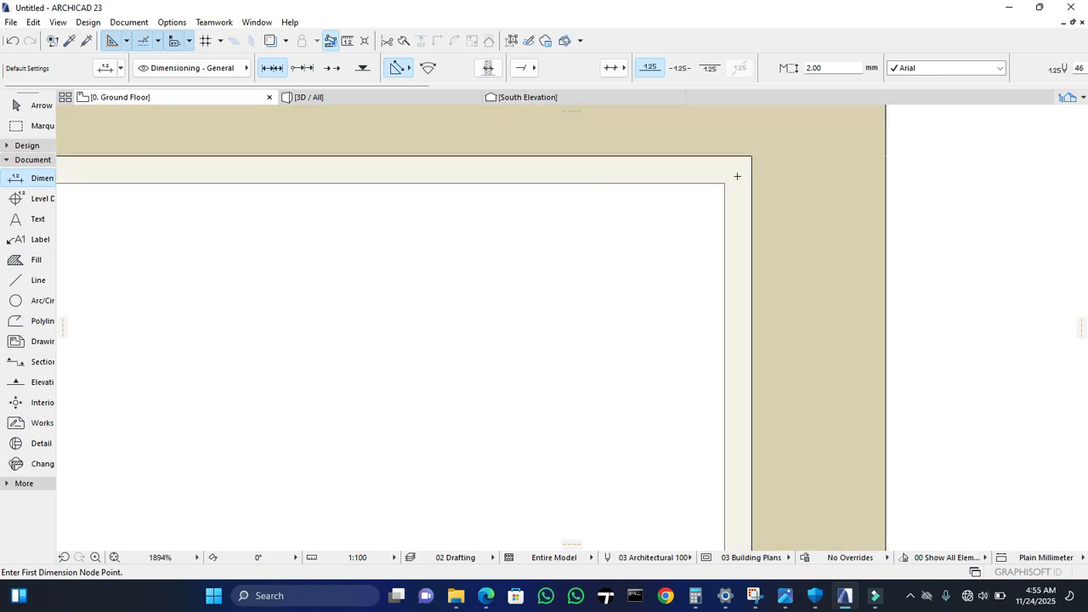
Step: Pick dimension points at the upper and lower inner corners of the right wall
{"action": "left_click", "coordinate": [723, 182]}
{"action": "scroll", "coordinate": [724, 184], "scroll_direction": "down", "scroll_amount": 5}
{"action": "middle_click_drag", "start_coordinate": [726, 281], "coordinate": [706, 161]}
{"action": "scroll", "coordinate": [716, 281], "scroll_direction": "down", "scroll_amount": 3}
{"action": "middle_click_drag", "start_coordinate": [725, 416], "coordinate": [738, 264]}
{"action": "middle_click_drag", "start_coordinate": [737, 485], "coordinate": [735, 373]}
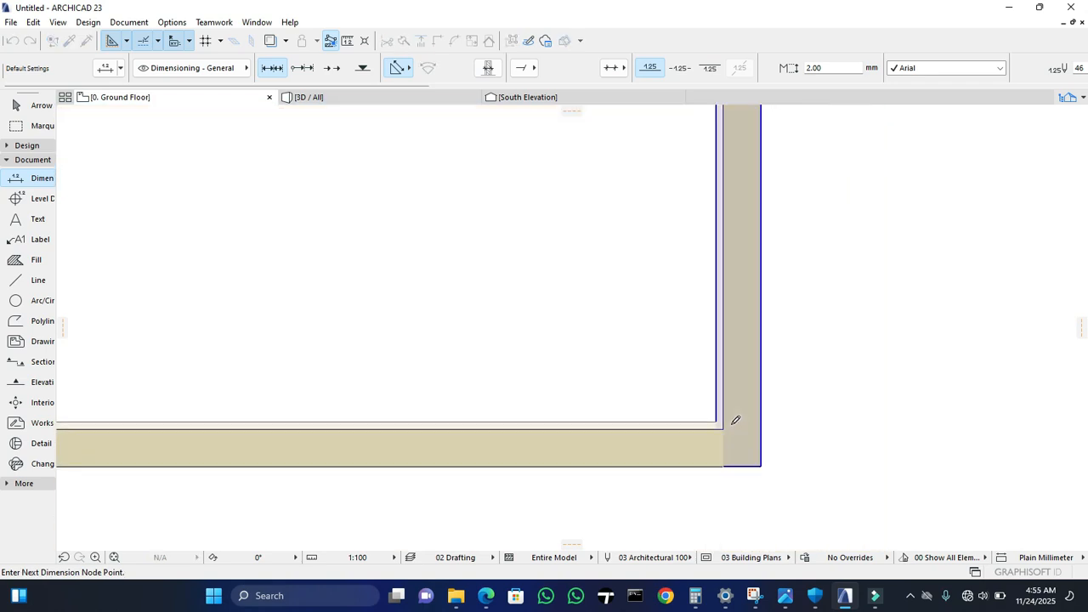
{"action": "scroll", "coordinate": [732, 424], "scroll_direction": "up", "scroll_amount": 3}
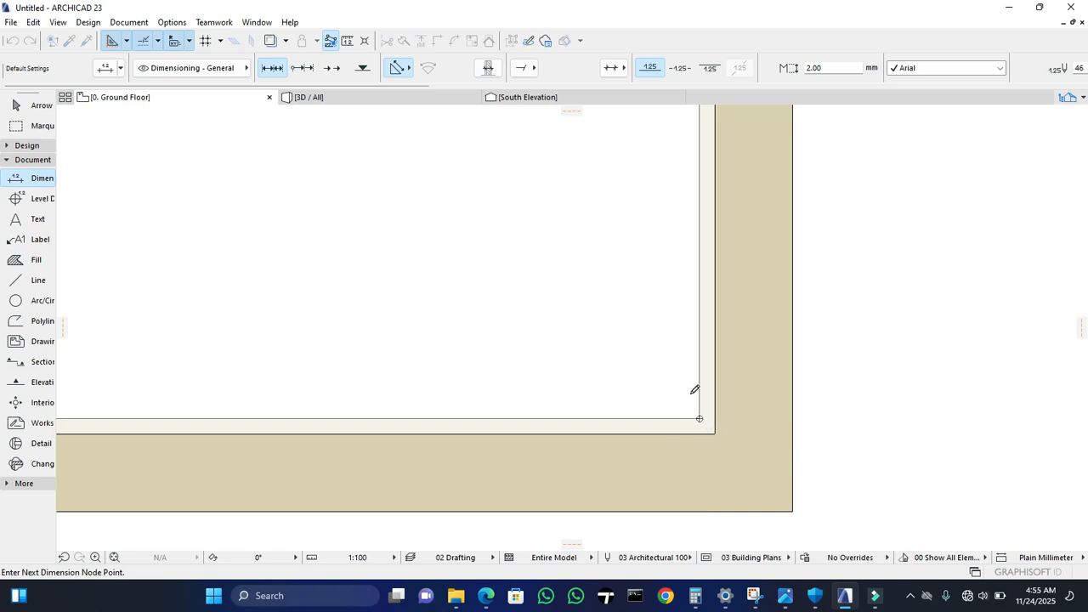
{"action": "right_click", "coordinate": [691, 397]}
{"action": "left_click", "coordinate": [680, 368]}
Step: Finish the dimension points at the upper inner corner and place the vertical dimension line just inside the right wall
{"action": "scroll", "coordinate": [701, 377], "scroll_direction": "down", "scroll_amount": 3}
{"action": "scroll", "coordinate": [720, 295], "scroll_direction": "up", "scroll_amount": 1}
{"action": "middle_click_drag", "start_coordinate": [720, 298], "coordinate": [726, 440]}
{"action": "middle_click_drag", "start_coordinate": [708, 180], "coordinate": [710, 369]}
{"action": "scroll", "coordinate": [697, 425], "scroll_direction": "down", "scroll_amount": 3}
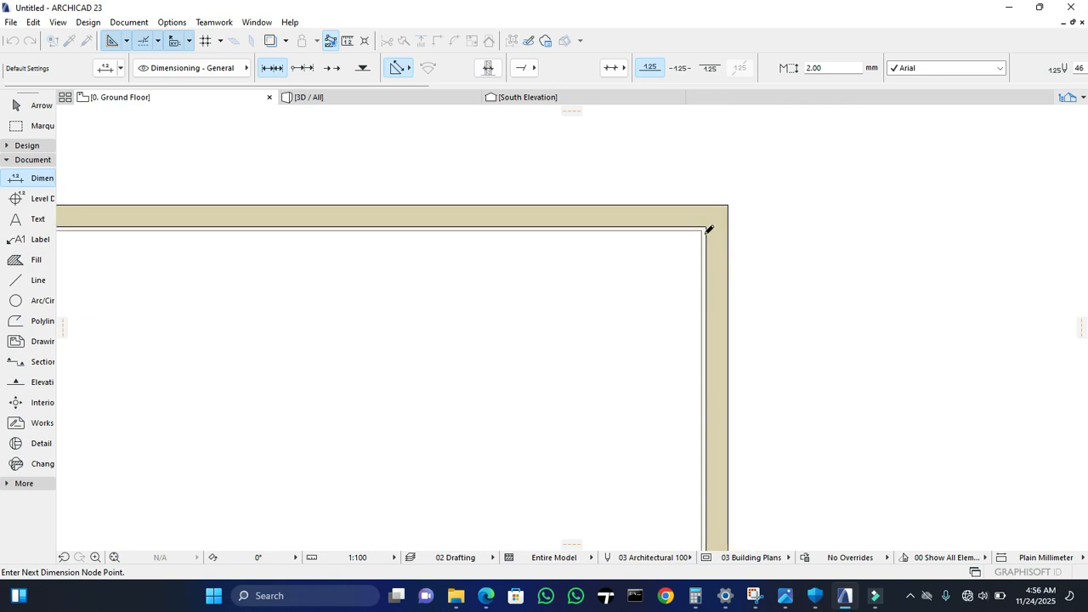
{"action": "scroll", "coordinate": [706, 228], "scroll_direction": "up", "scroll_amount": 3}
{"action": "scroll", "coordinate": [704, 227], "scroll_direction": "up", "scroll_amount": 1}
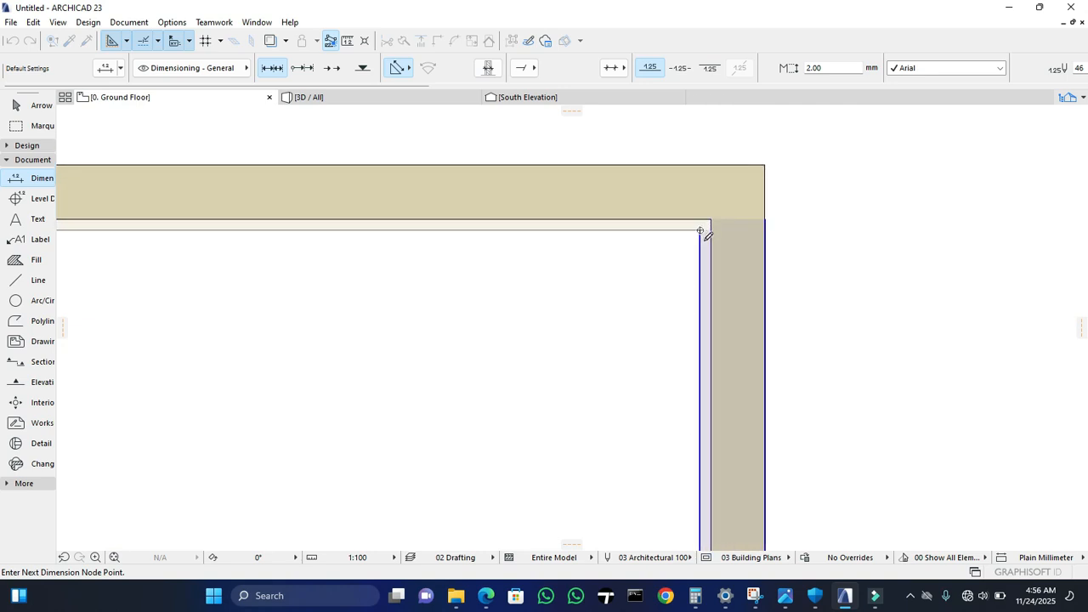
{"action": "scroll", "coordinate": [709, 265], "scroll_direction": "down", "scroll_amount": 2}
{"action": "right_click", "coordinate": [649, 253]}
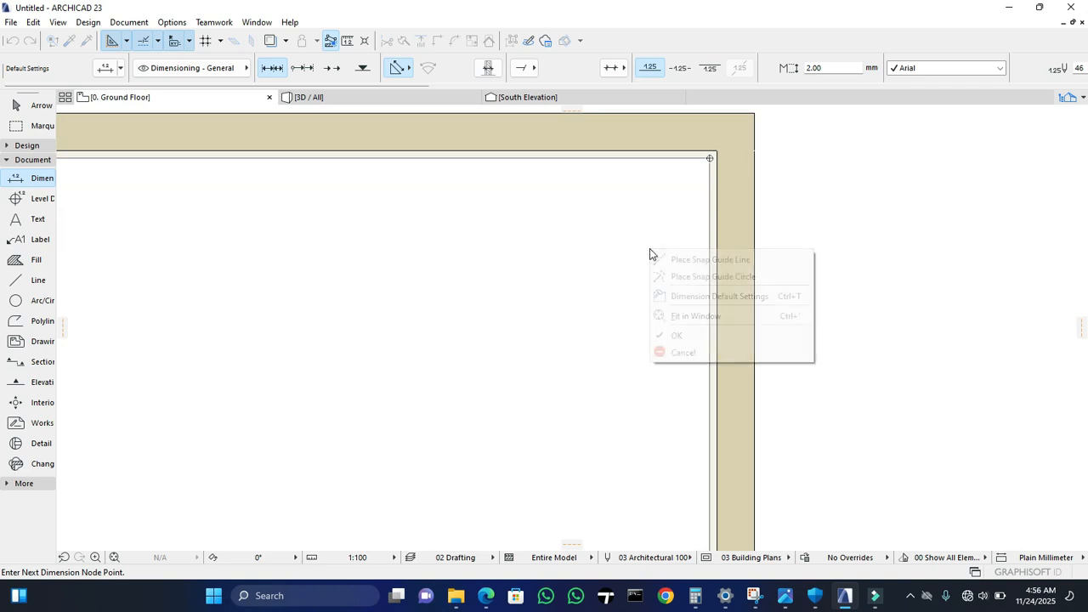
{"action": "left_click", "coordinate": [686, 335]}
{"action": "scroll", "coordinate": [680, 327], "scroll_direction": "down", "scroll_amount": 2}
{"action": "scroll", "coordinate": [702, 254], "scroll_direction": "down", "scroll_amount": 2}
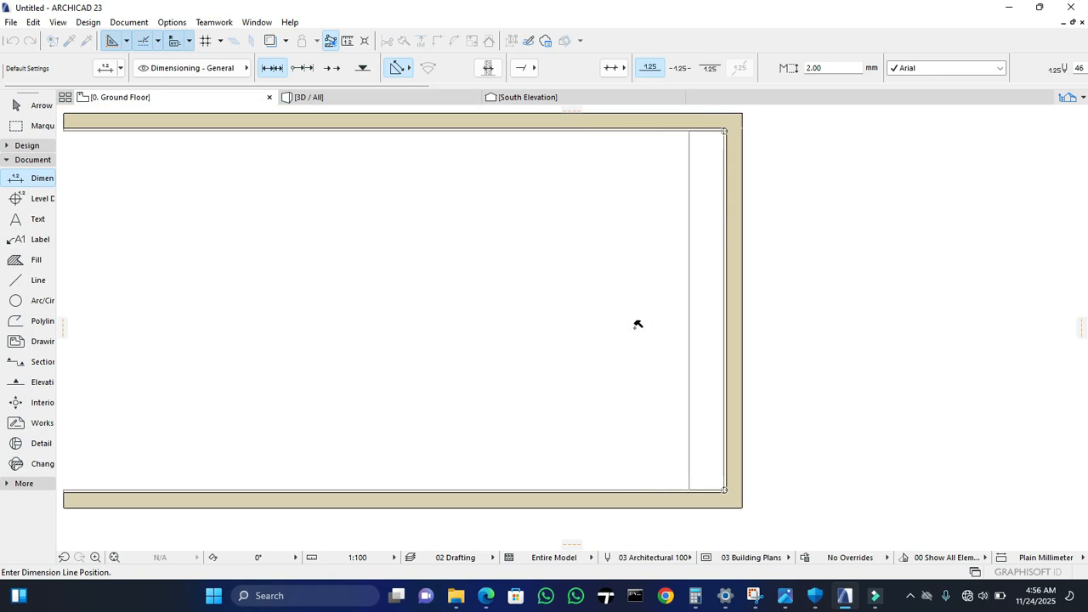
{"action": "left_click", "coordinate": [693, 337]}
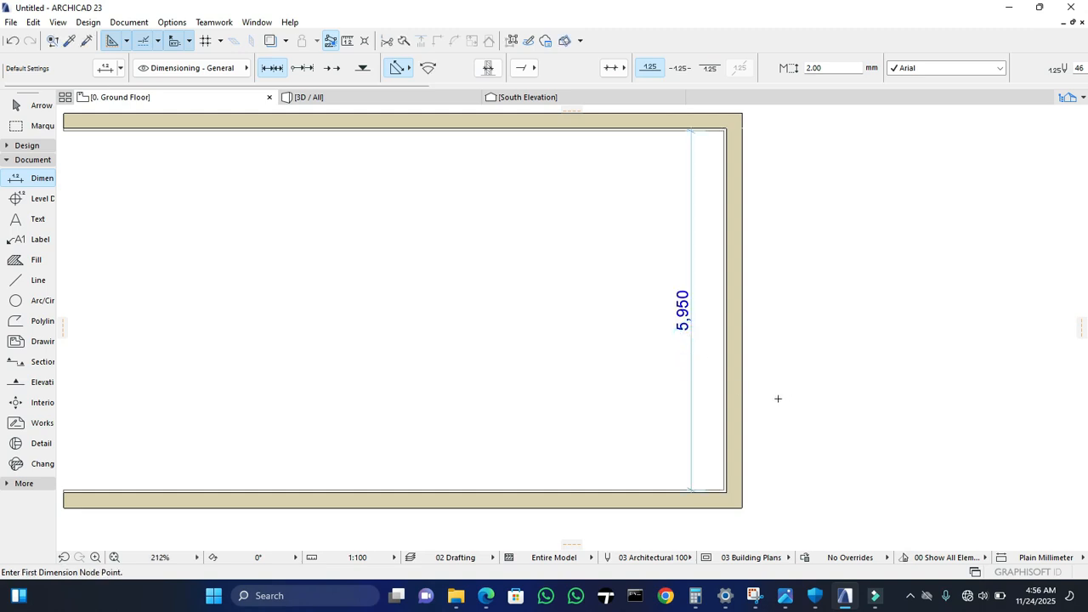
{"action": "scroll", "coordinate": [680, 355], "scroll_direction": "up", "scroll_amount": 4}
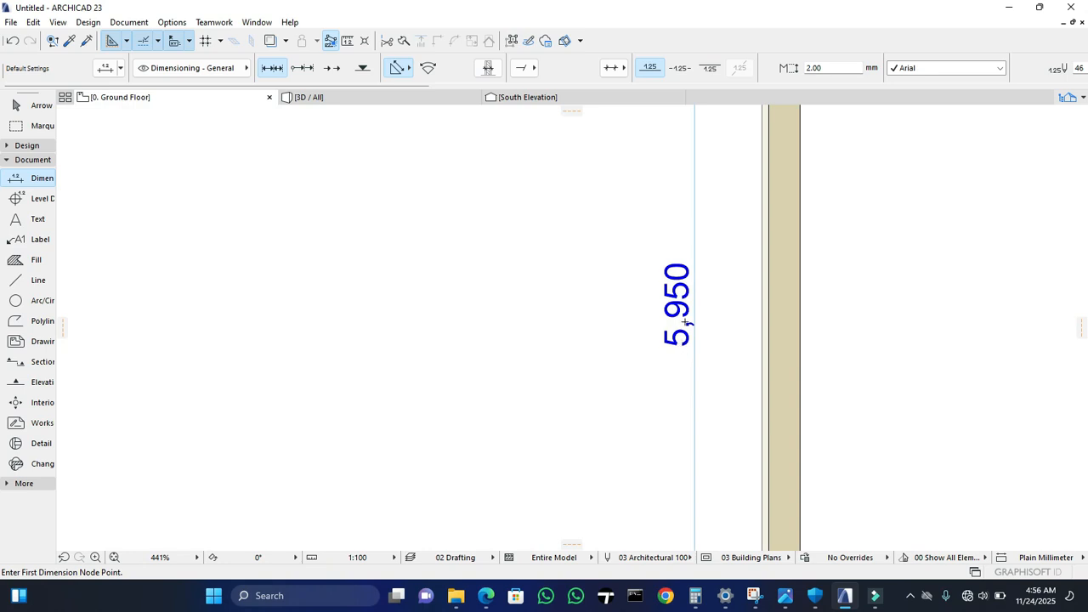
{"action": "scroll", "coordinate": [698, 306], "scroll_direction": "down", "scroll_amount": 5}
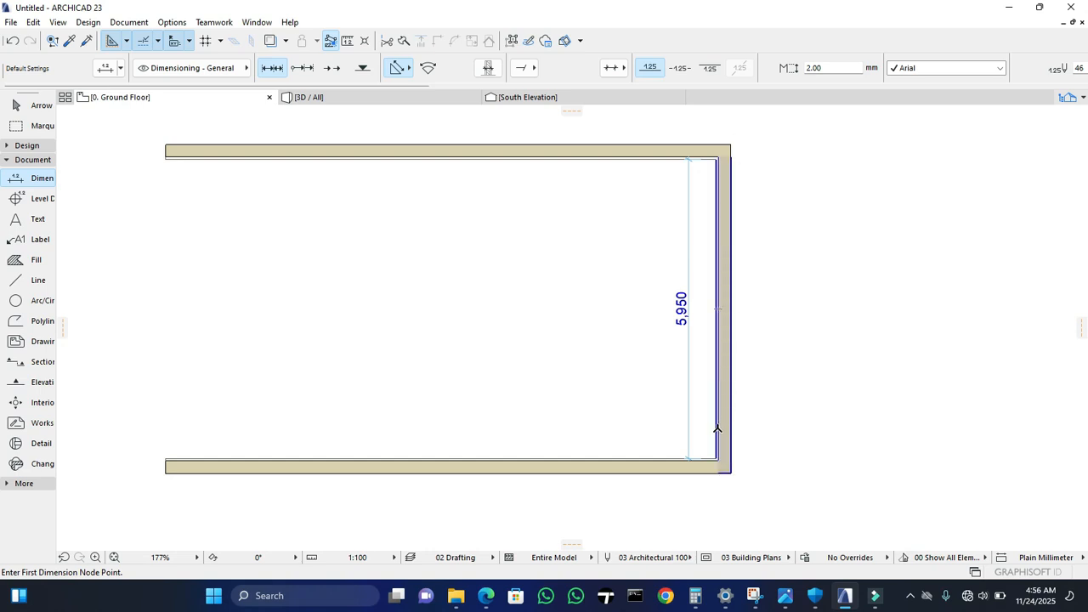
Step: Dimension the right wall between its upper and lower inner core corners and place the vertical dimension line left of the existing one
{"action": "scroll", "coordinate": [716, 257], "scroll_direction": "up", "scroll_amount": 5}
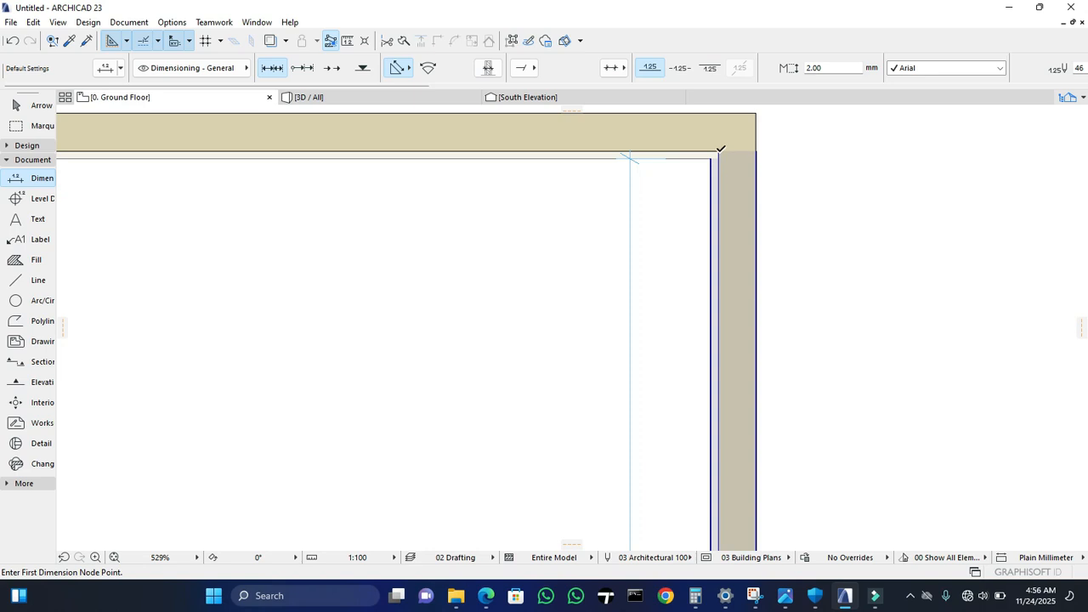
{"action": "left_click", "coordinate": [719, 151]}
{"action": "scroll", "coordinate": [723, 197], "scroll_direction": "down", "scroll_amount": 2}
{"action": "scroll", "coordinate": [720, 164], "scroll_direction": "up", "scroll_amount": 5}
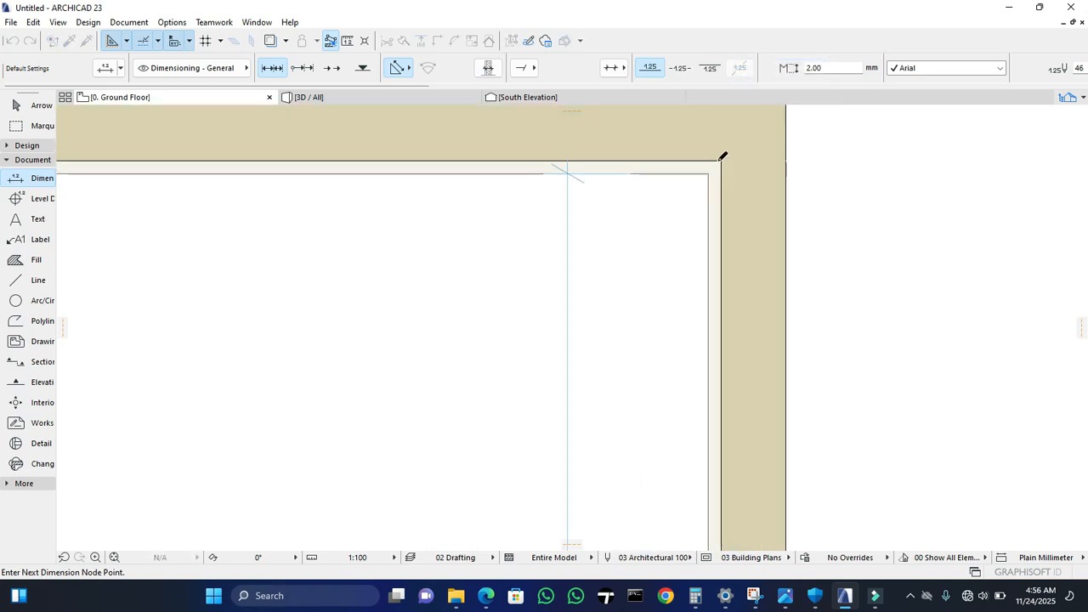
{"action": "scroll", "coordinate": [723, 156], "scroll_direction": "down", "scroll_amount": 5}
{"action": "scroll", "coordinate": [719, 340], "scroll_direction": "up", "scroll_amount": 1}
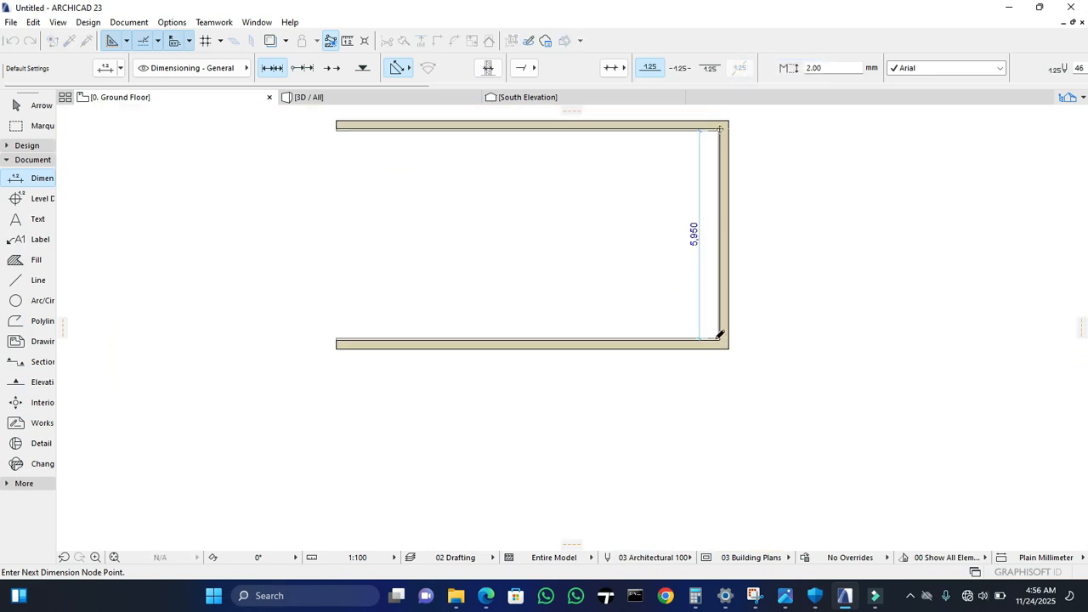
{"action": "scroll", "coordinate": [719, 336], "scroll_direction": "up", "scroll_amount": 3}
{"action": "right_click", "coordinate": [731, 326]}
{"action": "left_click", "coordinate": [784, 417]}
{"action": "scroll", "coordinate": [785, 415], "scroll_direction": "down", "scroll_amount": 3}
{"action": "middle_click_drag", "start_coordinate": [687, 305], "coordinate": [704, 379]}
{"action": "left_click", "coordinate": [674, 335]}
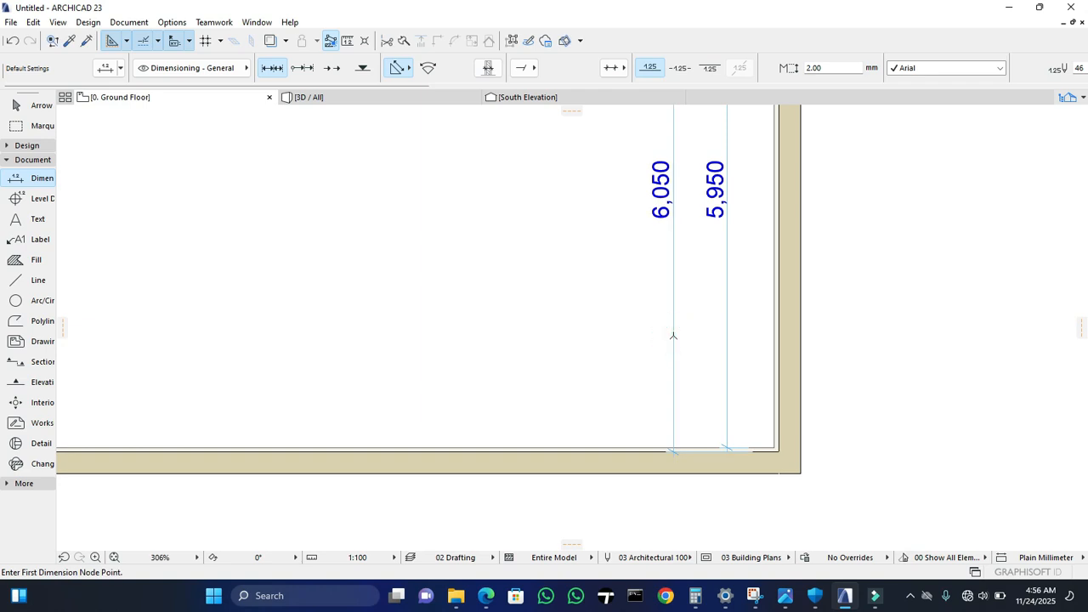
Step: Compare the two vertical dimensions beside the right wall and leave the Dimension tool
{"action": "middle_click_drag", "start_coordinate": [667, 196], "coordinate": [705, 308]}
{"action": "scroll", "coordinate": [669, 227], "scroll_direction": "up", "scroll_amount": 4}
{"action": "scroll", "coordinate": [668, 229], "scroll_direction": "down", "scroll_amount": 4}
{"action": "scroll", "coordinate": [706, 308], "scroll_direction": "down", "scroll_amount": 4}
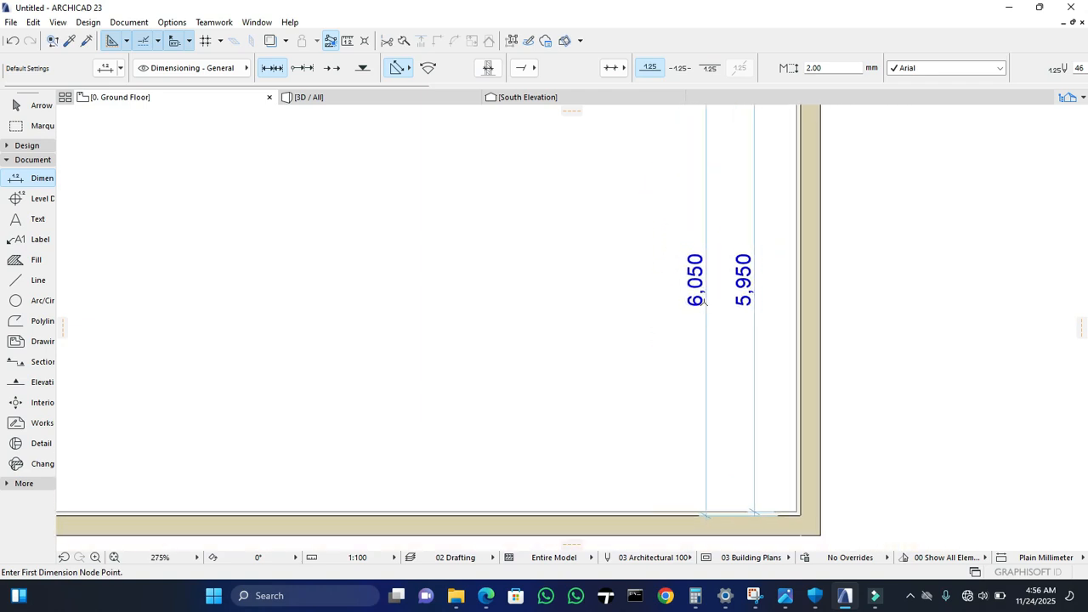
{"action": "middle_click_drag", "start_coordinate": [709, 269], "coordinate": [712, 308]}
{"action": "scroll", "coordinate": [711, 307], "scroll_direction": "up", "scroll_amount": 1}
{"action": "scroll", "coordinate": [712, 298], "scroll_direction": "down", "scroll_amount": 1}
{"action": "scroll", "coordinate": [712, 262], "scroll_direction": "up", "scroll_amount": 1}
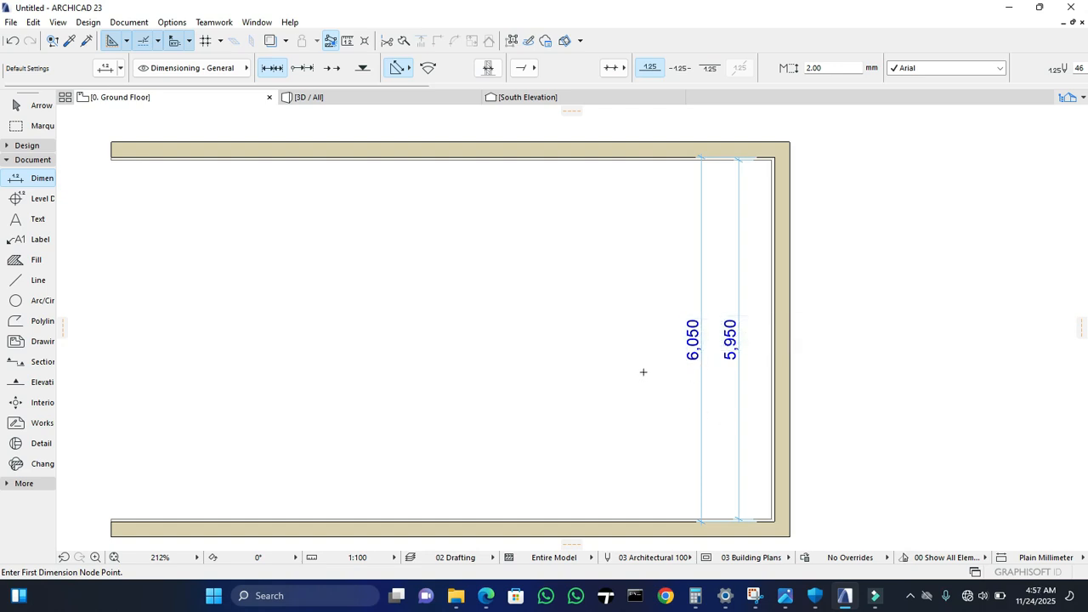
{"action": "scroll", "coordinate": [645, 369], "scroll_direction": "down", "scroll_amount": 2}
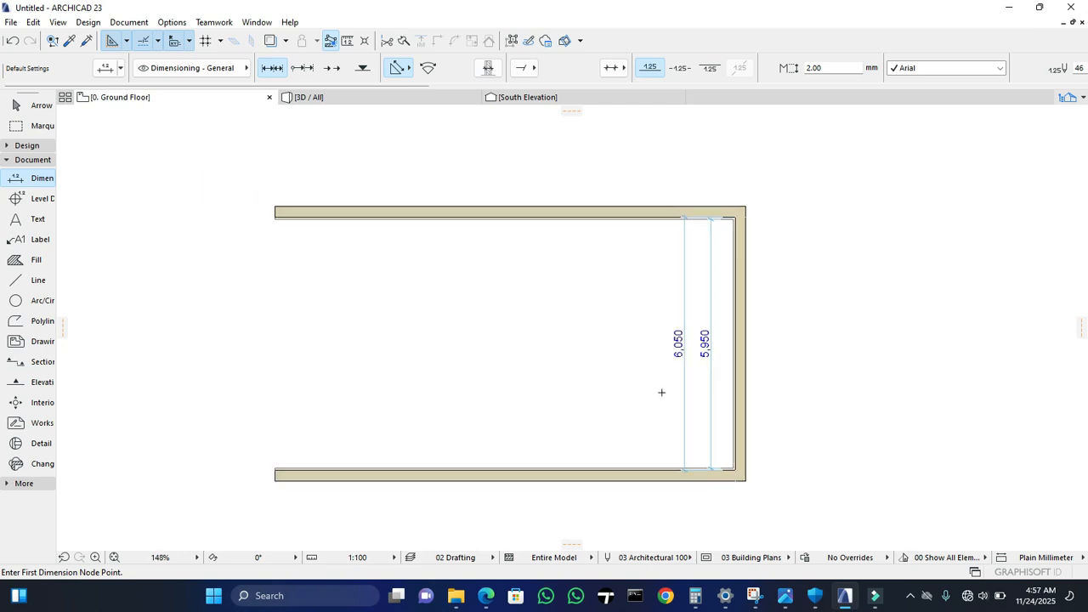
{"action": "scroll", "coordinate": [675, 407], "scroll_direction": "up", "scroll_amount": 2}
{"action": "scroll", "coordinate": [680, 399], "scroll_direction": "down", "scroll_amount": 2}
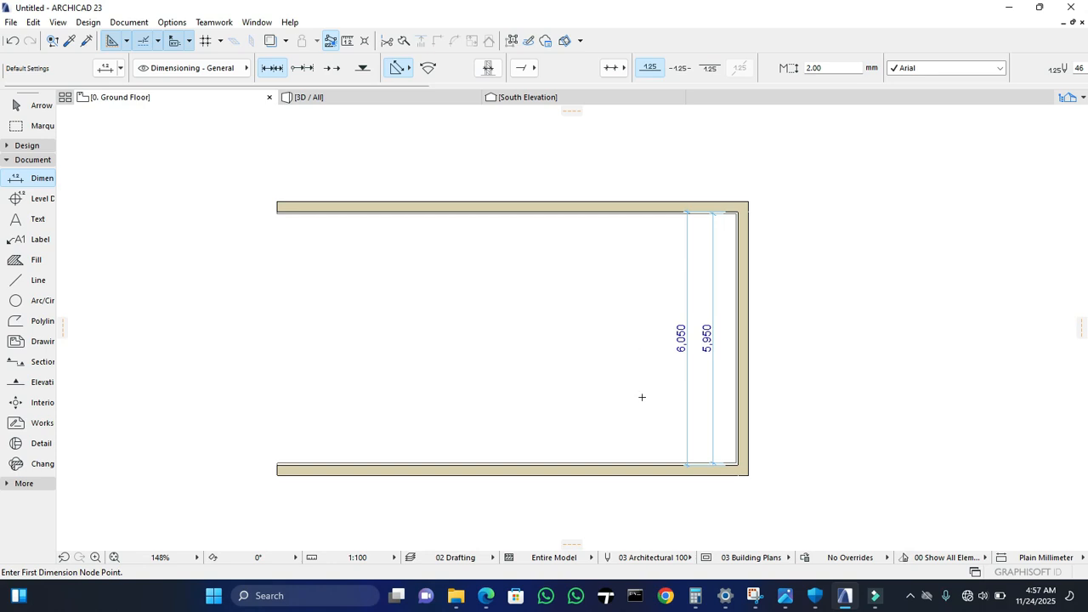
{"action": "key", "text": "Escape"}
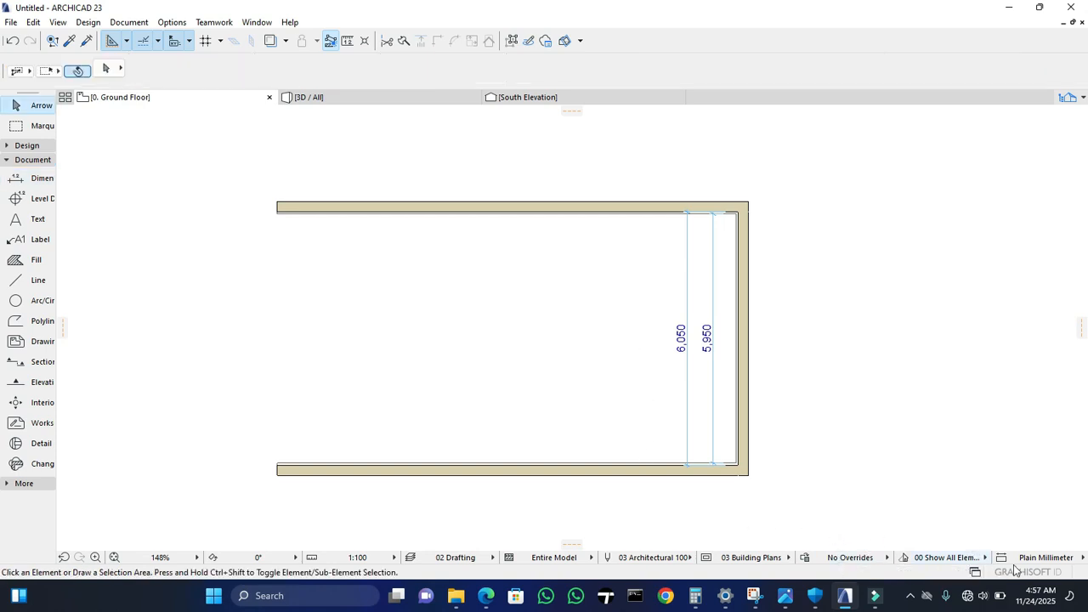
Step: Switch the project's dimension standard to Plain Meter and back to Plain Millimeter, viewing the dimension texts up close
{"action": "left_click", "coordinate": [1043, 559]}
{"action": "left_click", "coordinate": [1042, 557]}
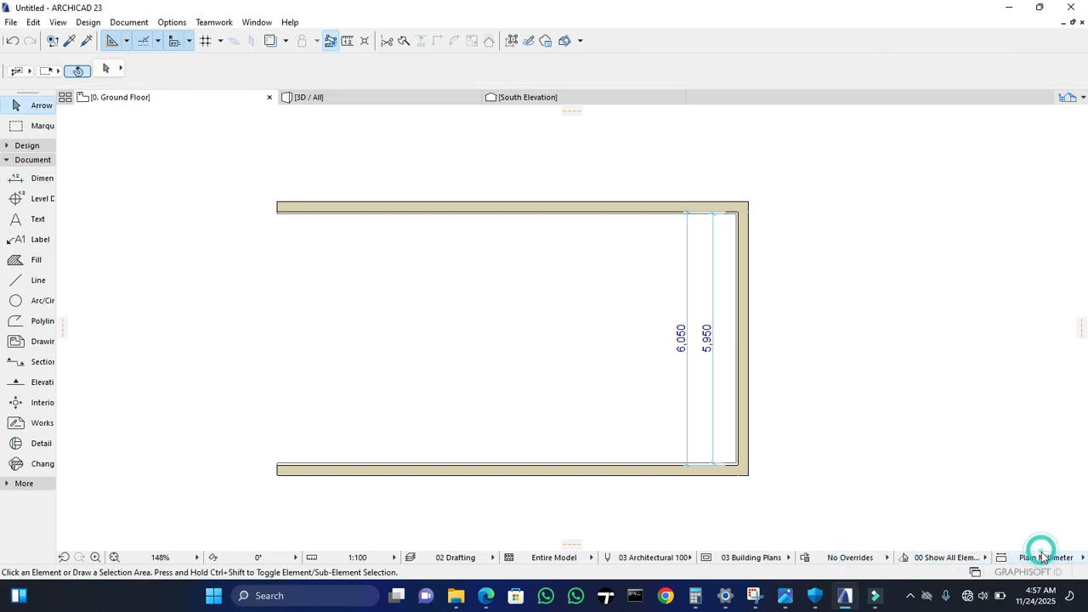
{"action": "left_click", "coordinate": [1040, 557]}
{"action": "left_click", "coordinate": [982, 491]}
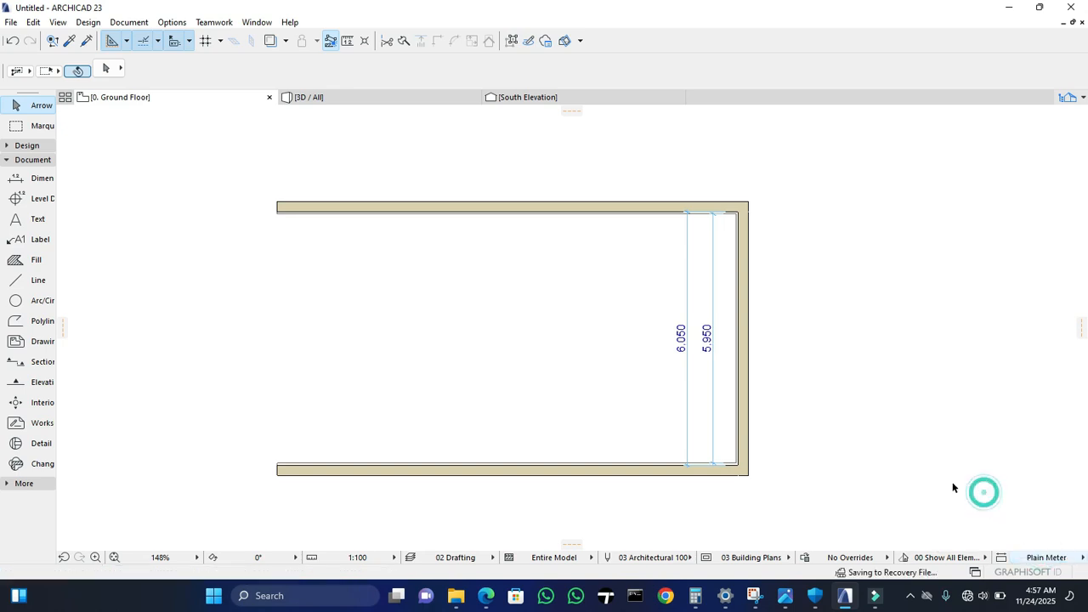
{"action": "scroll", "coordinate": [714, 345], "scroll_direction": "up", "scroll_amount": 5}
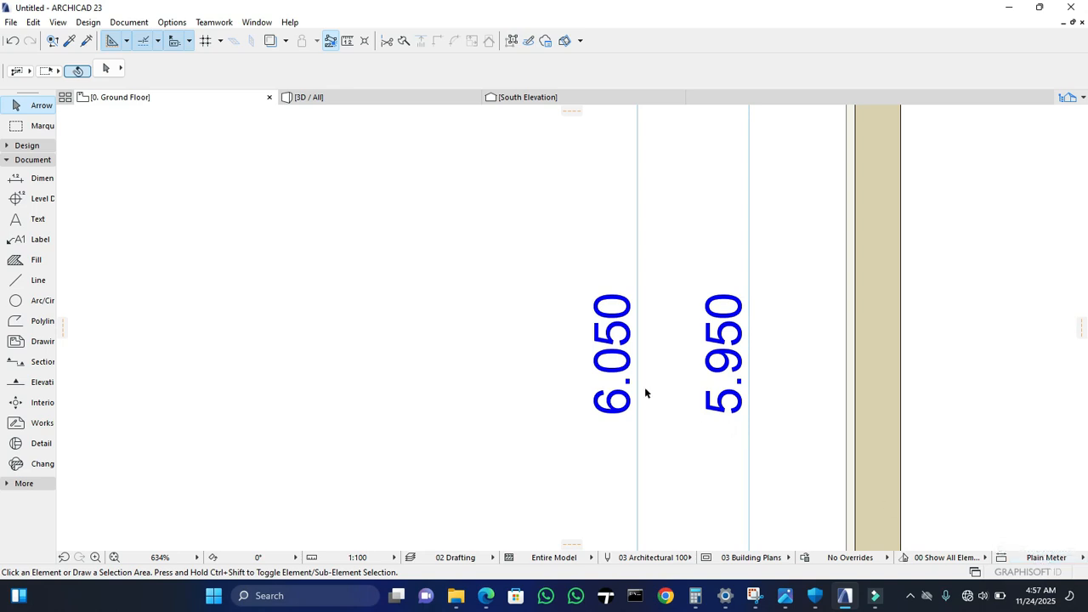
{"action": "left_click", "coordinate": [1041, 557]}
{"action": "left_click", "coordinate": [980, 503]}
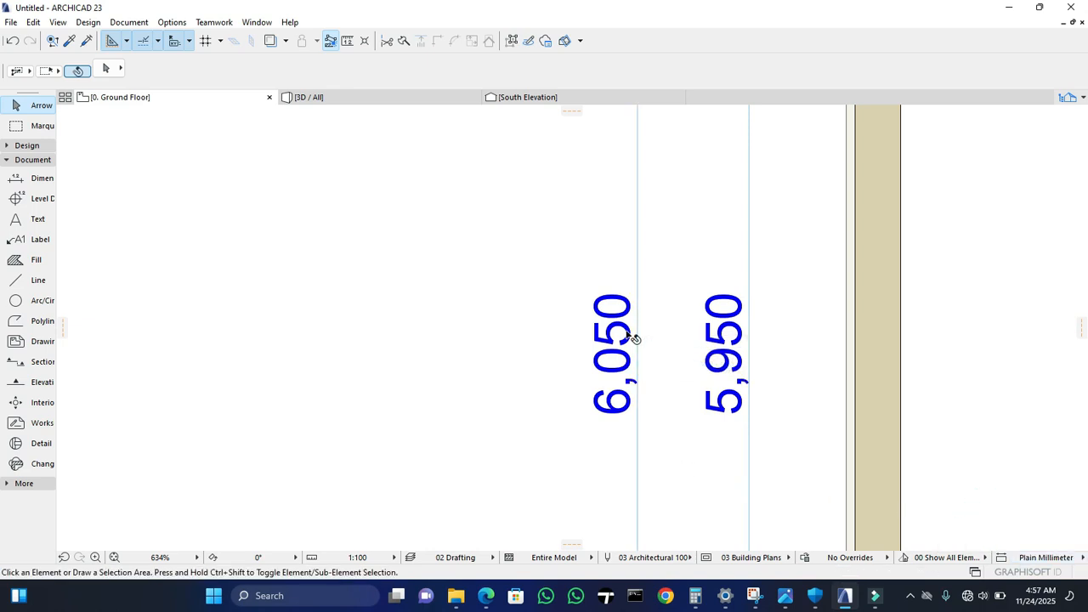
Step: Try the US Architect and US Builder dimension standards and return to US Architect
{"action": "left_click", "coordinate": [1047, 559]}
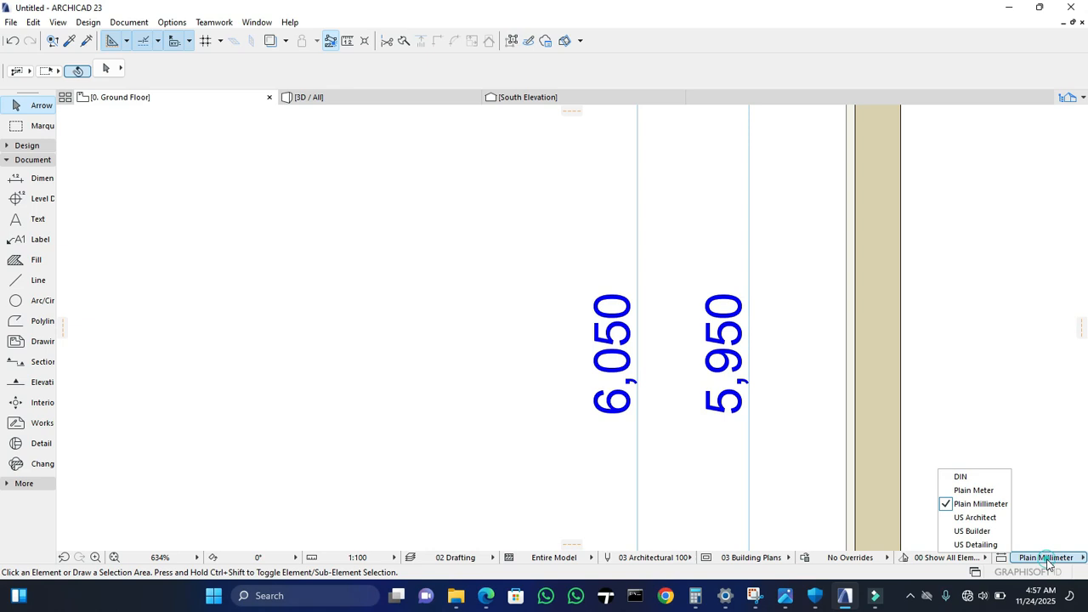
{"action": "left_click", "coordinate": [978, 518]}
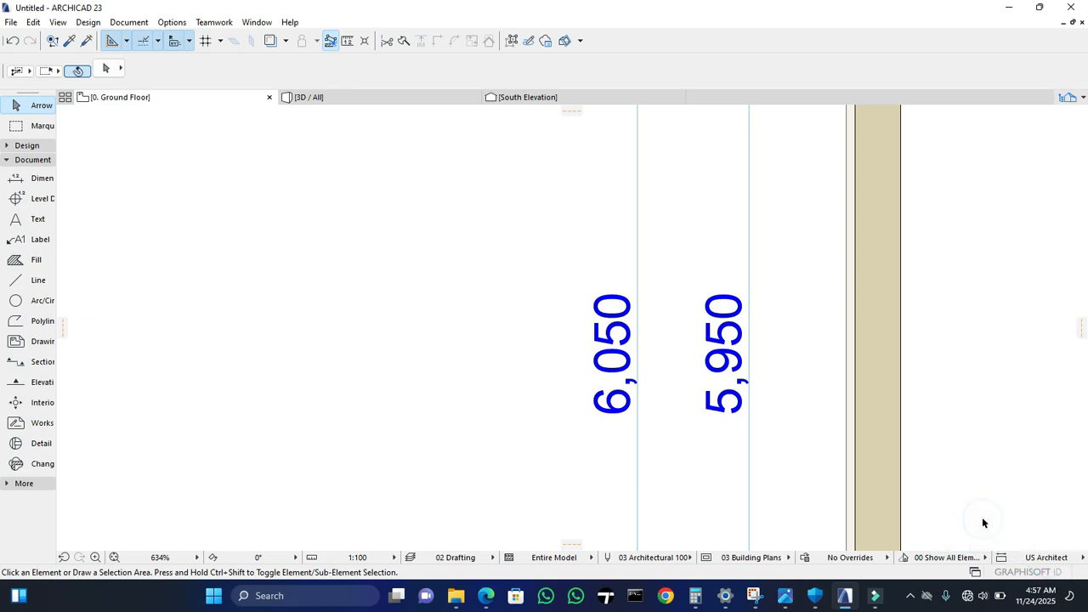
{"action": "left_click", "coordinate": [1046, 558]}
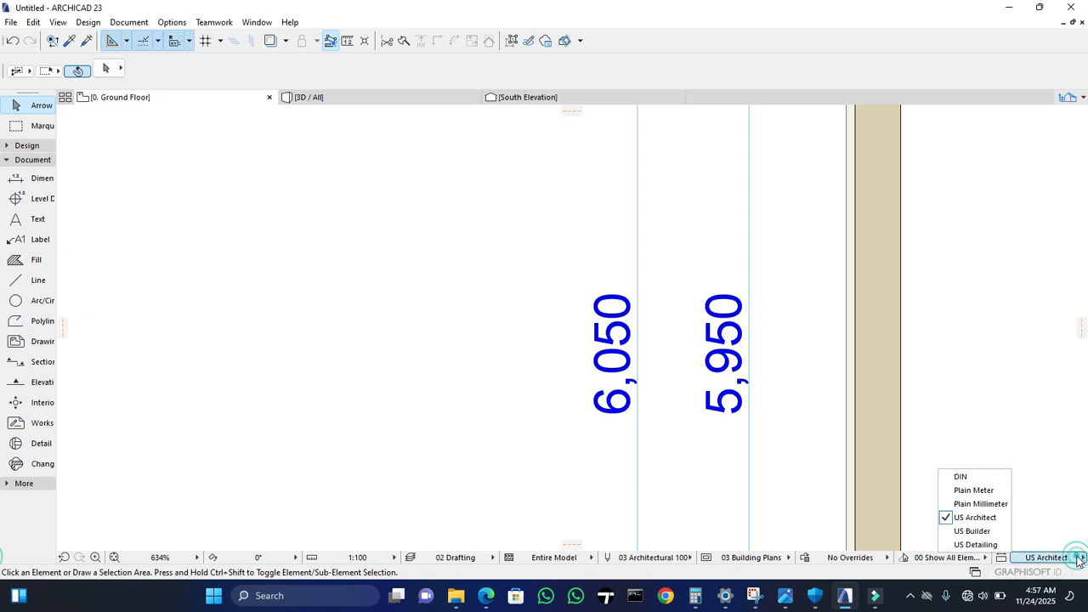
{"action": "left_click", "coordinate": [978, 531]}
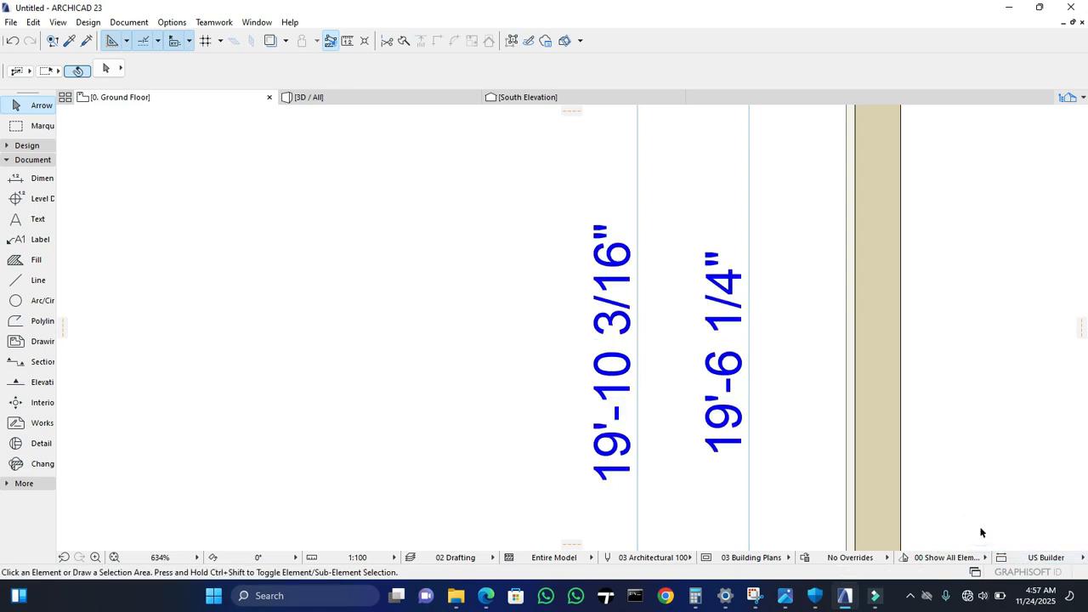
{"action": "left_click", "coordinate": [1061, 558]}
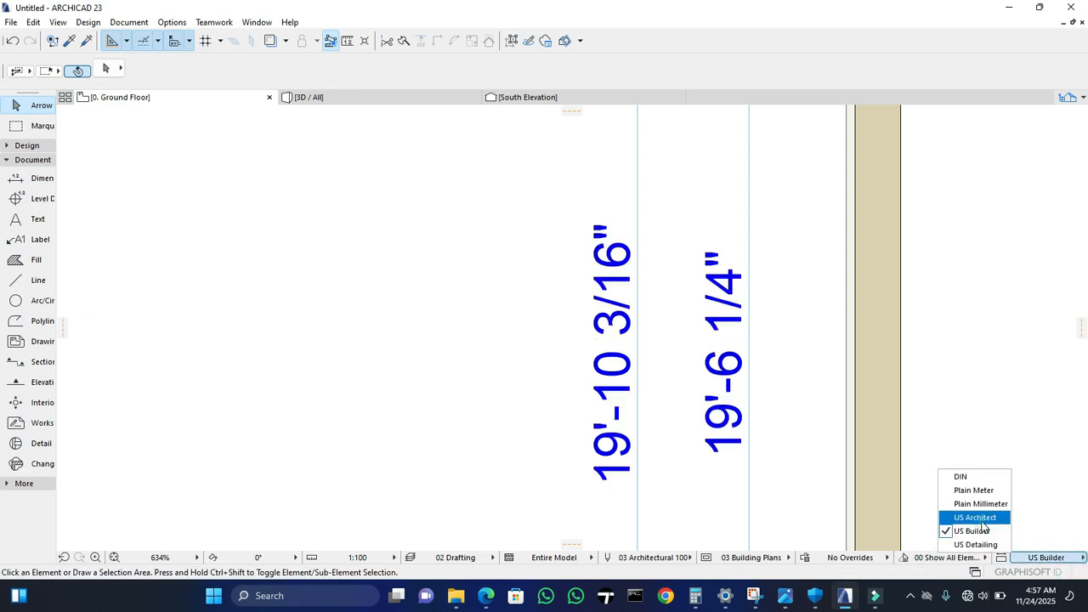
{"action": "left_click", "coordinate": [979, 520]}
Step: Change the dimension standard to US Builder and on to US Detailing
{"action": "left_click", "coordinate": [1050, 558]}
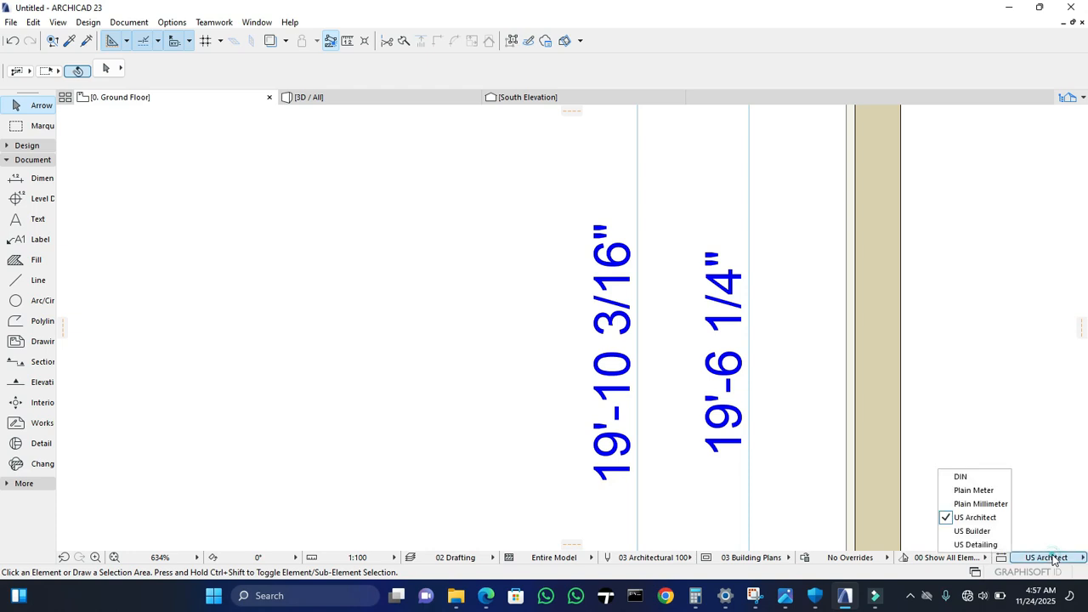
{"action": "left_click", "coordinate": [986, 531]}
{"action": "left_click", "coordinate": [1055, 558]}
{"action": "left_click", "coordinate": [987, 545]}
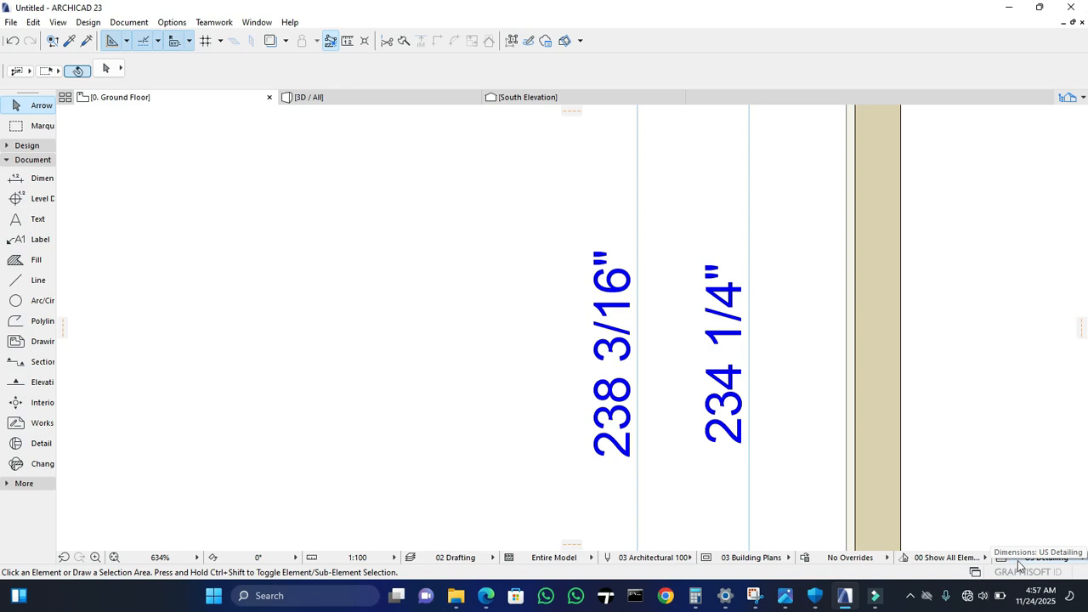
Step: Cycle the dimension standard from US Detailing through US Builder and US Architect to Plain Millimeter
{"action": "left_click", "coordinate": [1033, 557]}
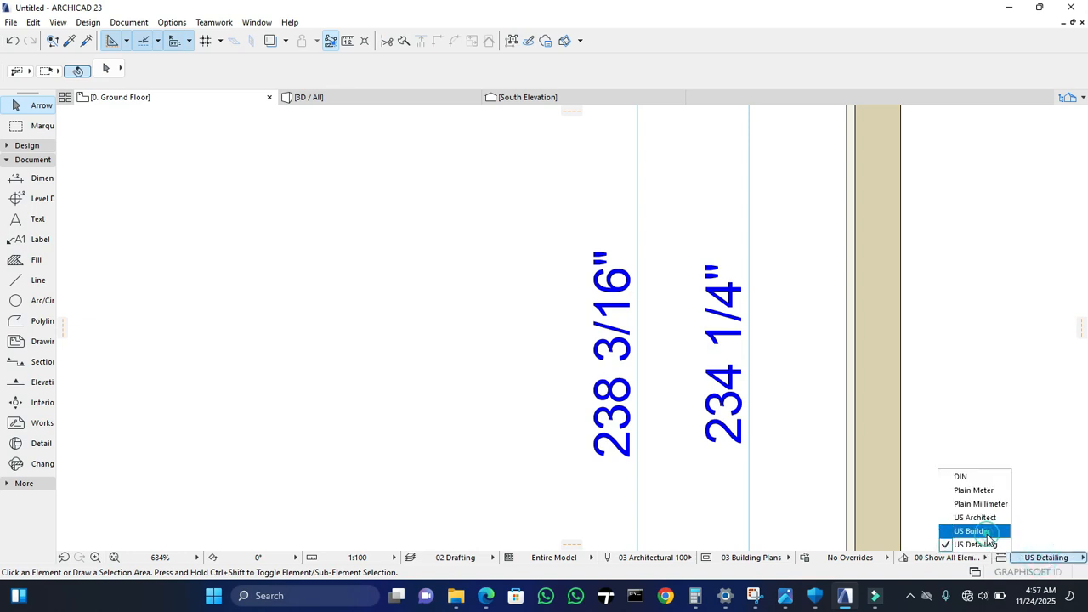
{"action": "left_click", "coordinate": [974, 531]}
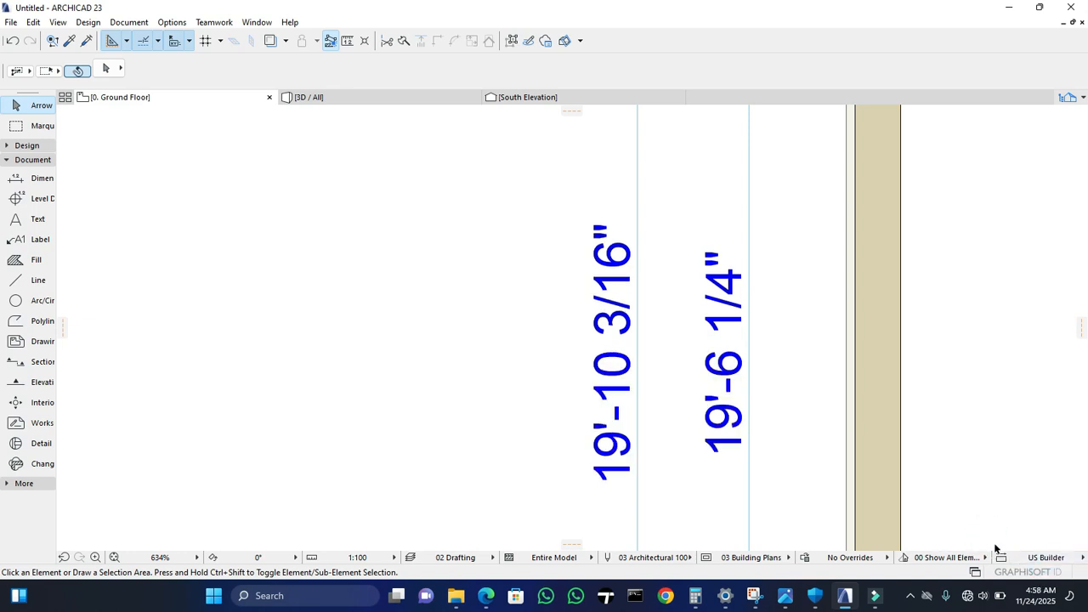
{"action": "left_click", "coordinate": [1063, 558]}
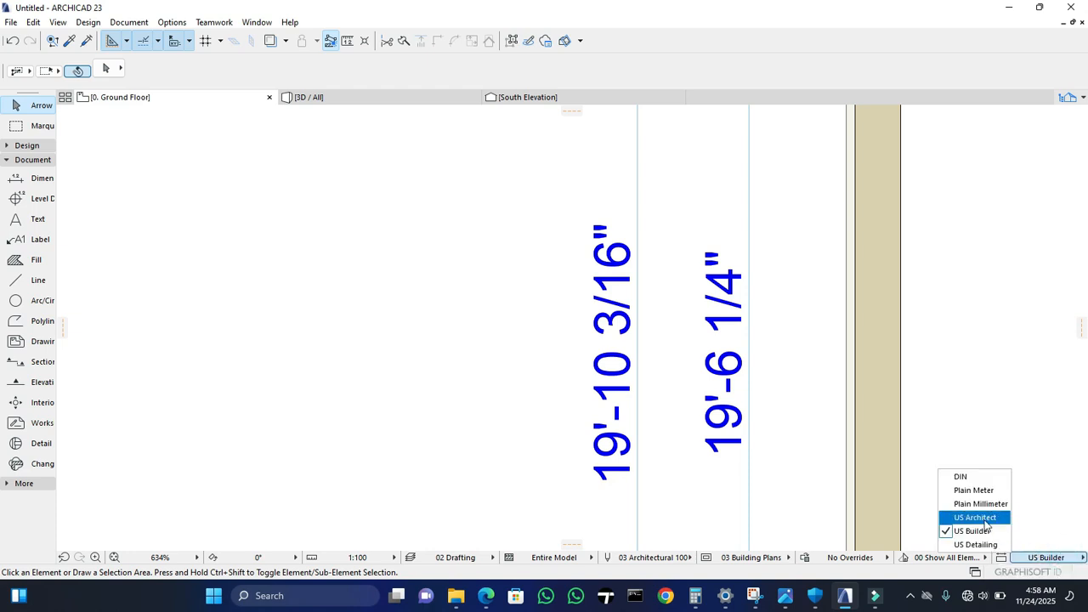
{"action": "left_click", "coordinate": [978, 518]}
{"action": "left_click", "coordinate": [1054, 558]}
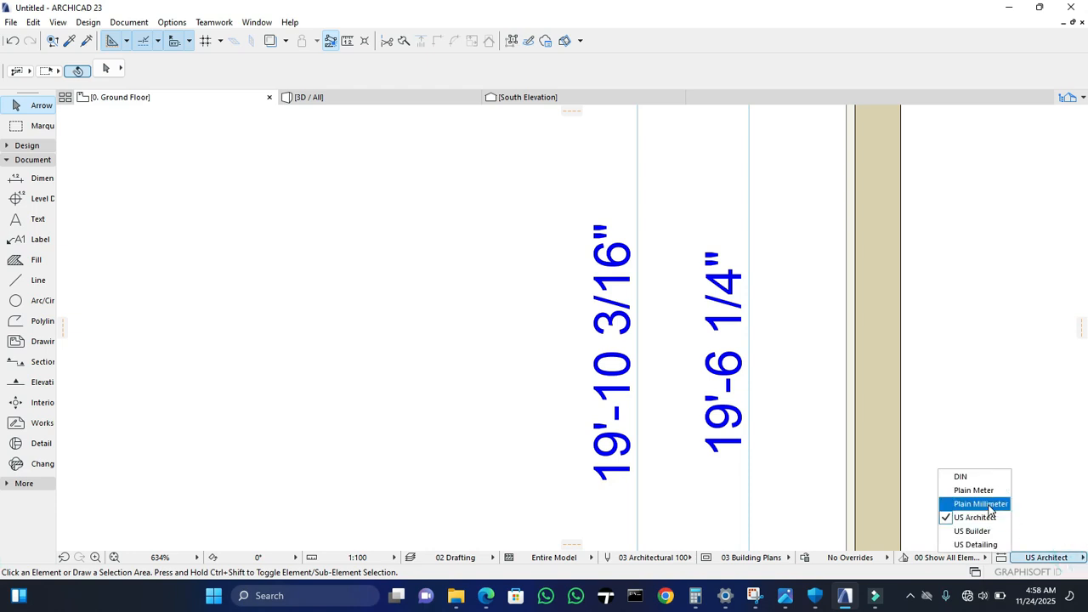
{"action": "left_click", "coordinate": [991, 506]}
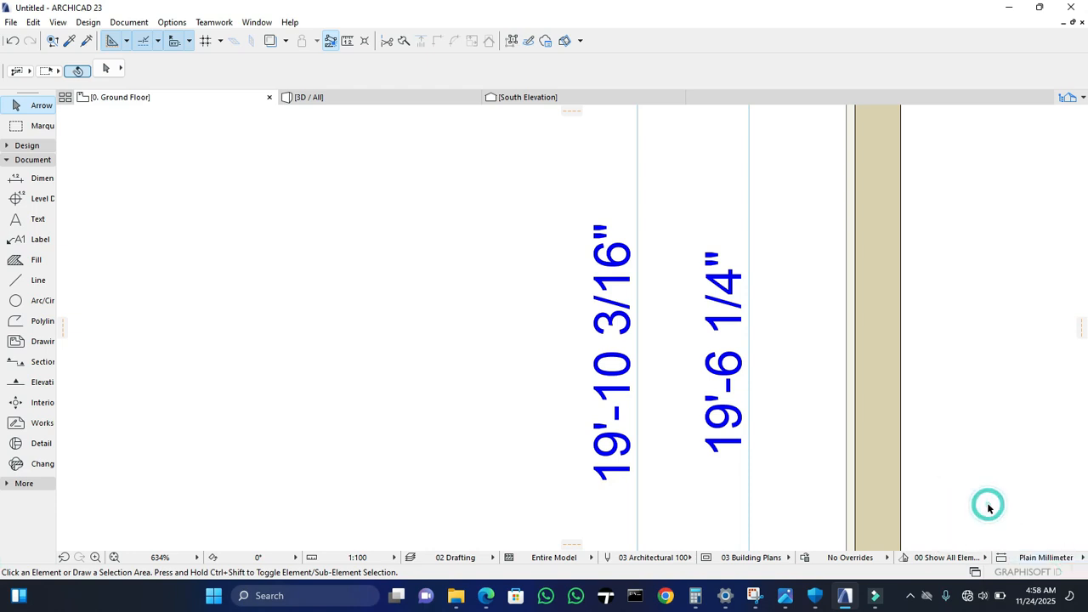
{"action": "left_click", "coordinate": [1053, 557]}
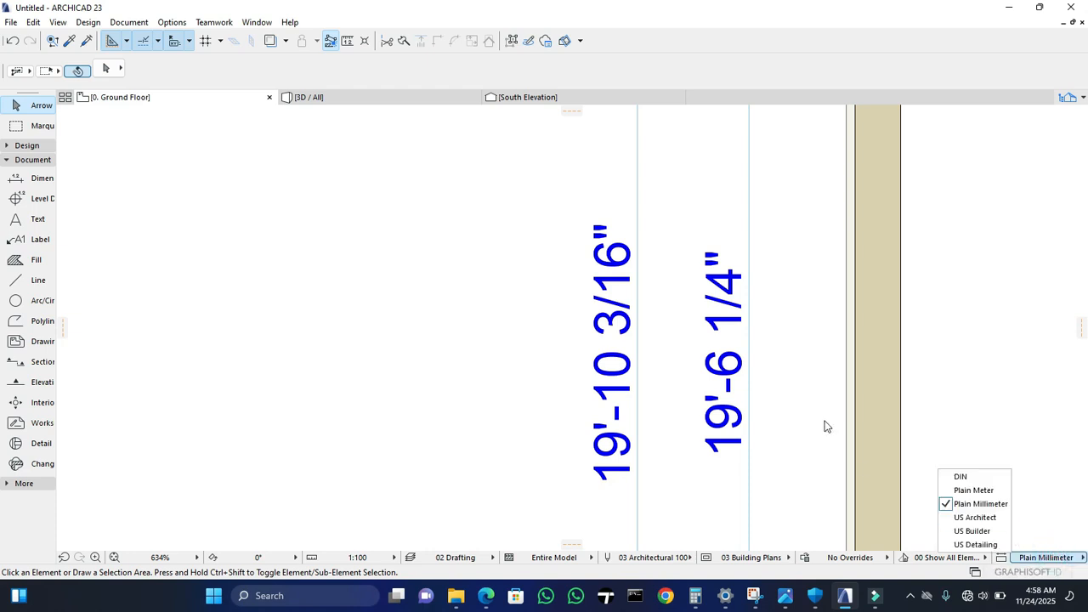
{"action": "left_click", "coordinate": [927, 398]}
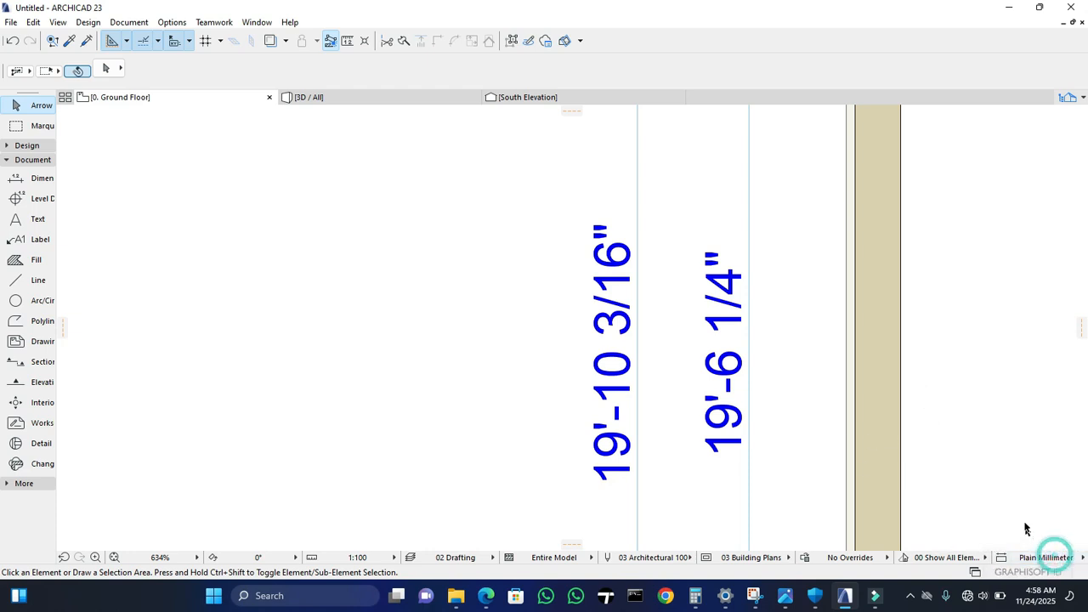
{"action": "left_click", "coordinate": [1053, 569]}
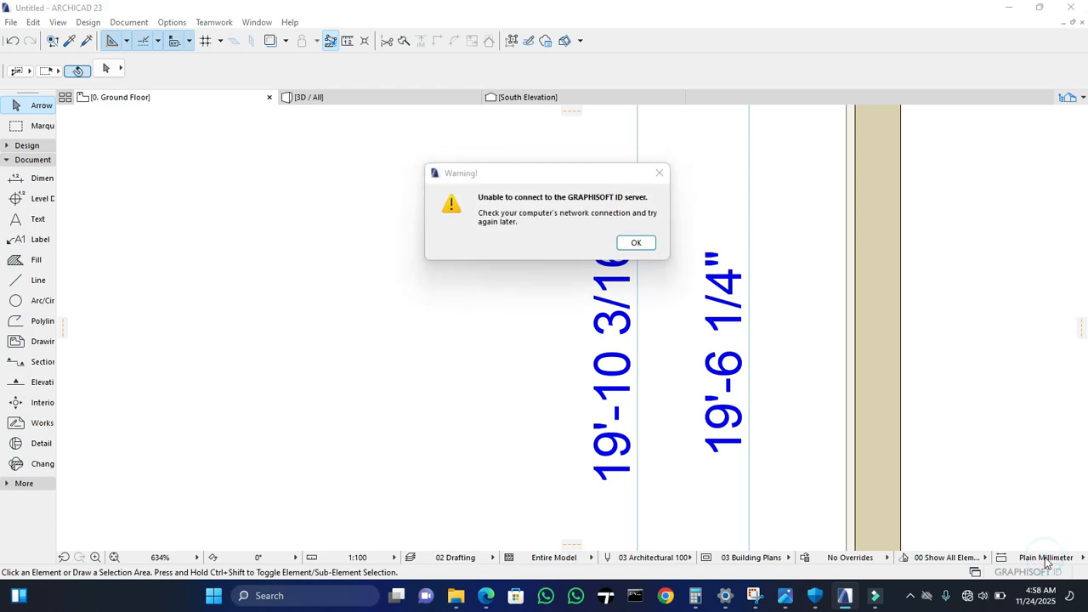
{"action": "left_click", "coordinate": [659, 173]}
Step: Reapply the dimension standard by choosing Plain Meter and returning to Plain Millimeter
{"action": "left_click", "coordinate": [1054, 558]}
{"action": "left_click", "coordinate": [974, 490]}
{"action": "left_click", "coordinate": [1028, 554]}
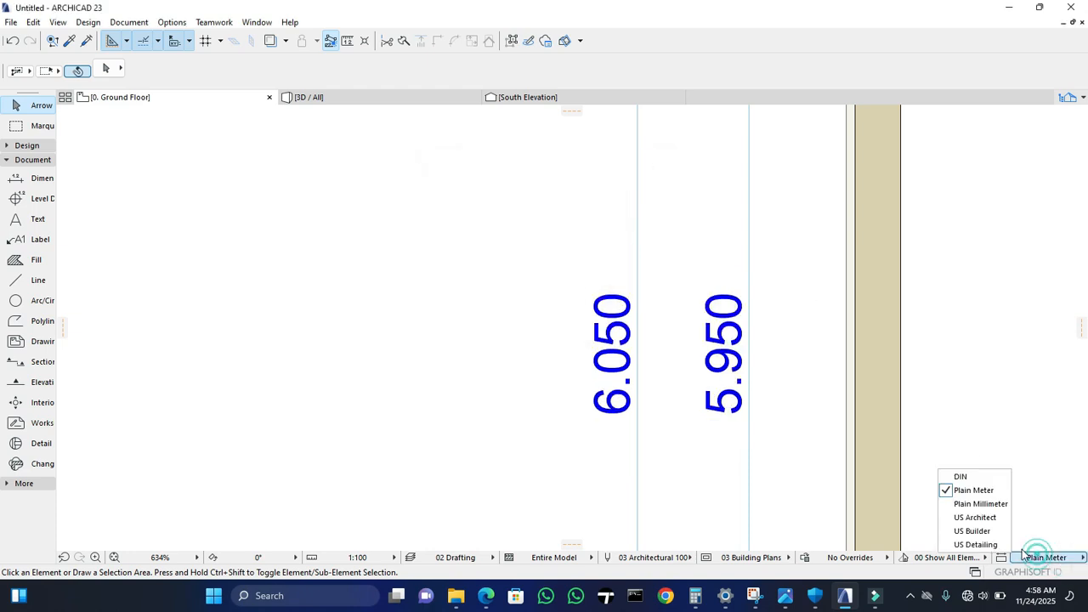
{"action": "left_click", "coordinate": [976, 503]}
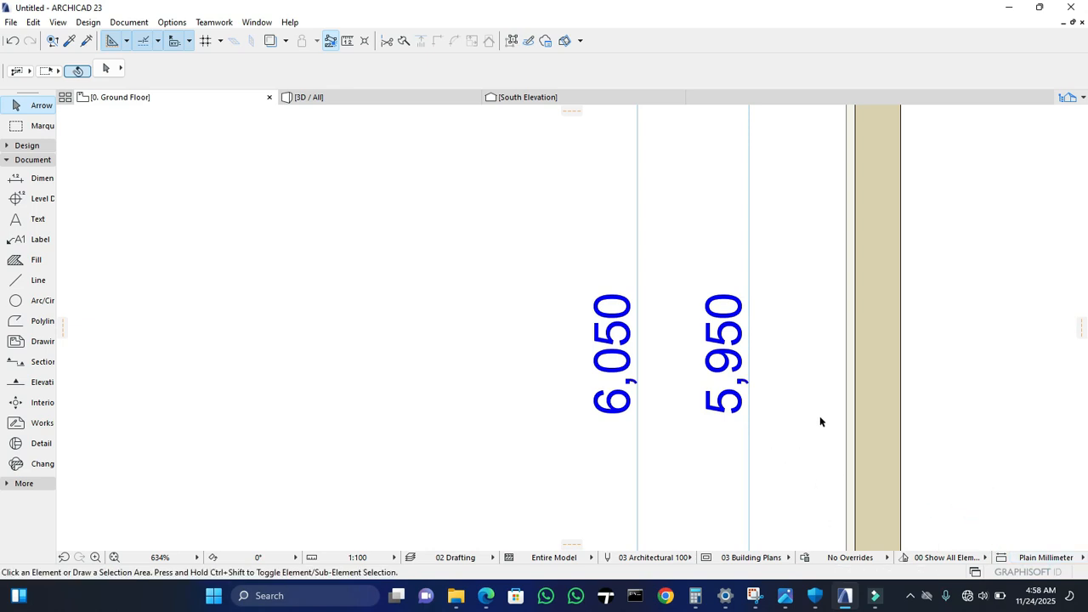
Step: Draw a vertical structural bearing wall with a distance of 4.0 in the empty area west of the dimensioned room
{"action": "scroll", "coordinate": [812, 353], "scroll_direction": "down", "scroll_amount": 7}
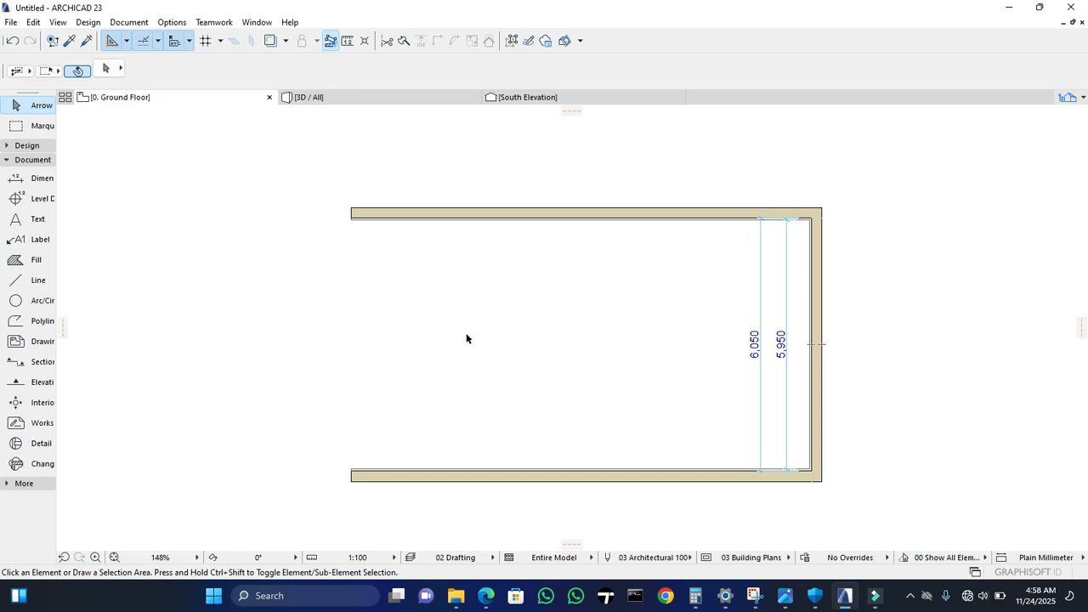
{"action": "left_click", "coordinate": [27, 145]}
{"action": "left_click", "coordinate": [39, 164]}
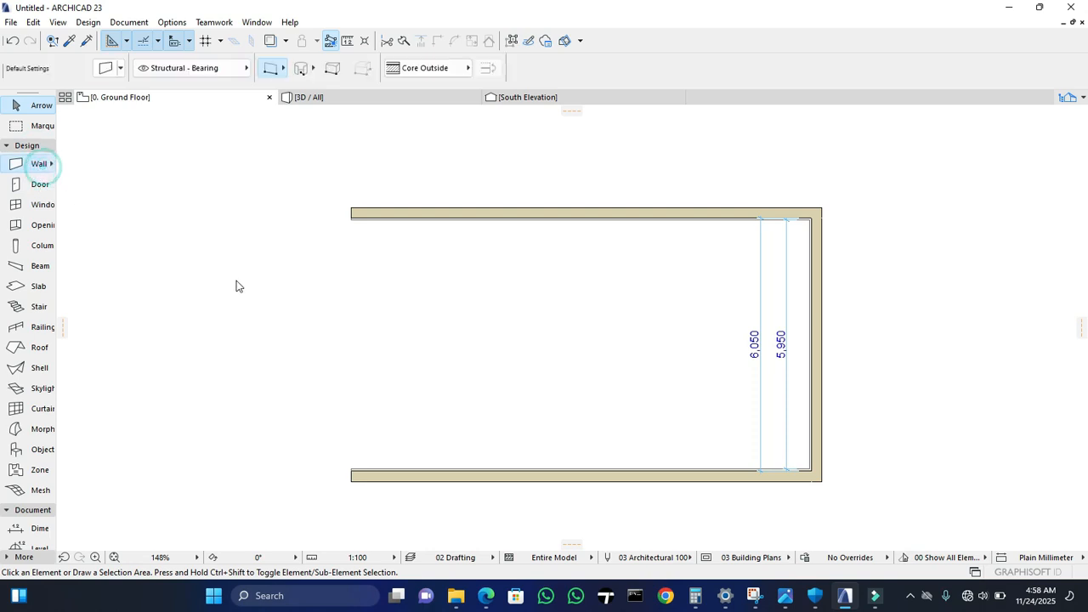
{"action": "middle_click_drag", "start_coordinate": [414, 293], "coordinate": [545, 317]}
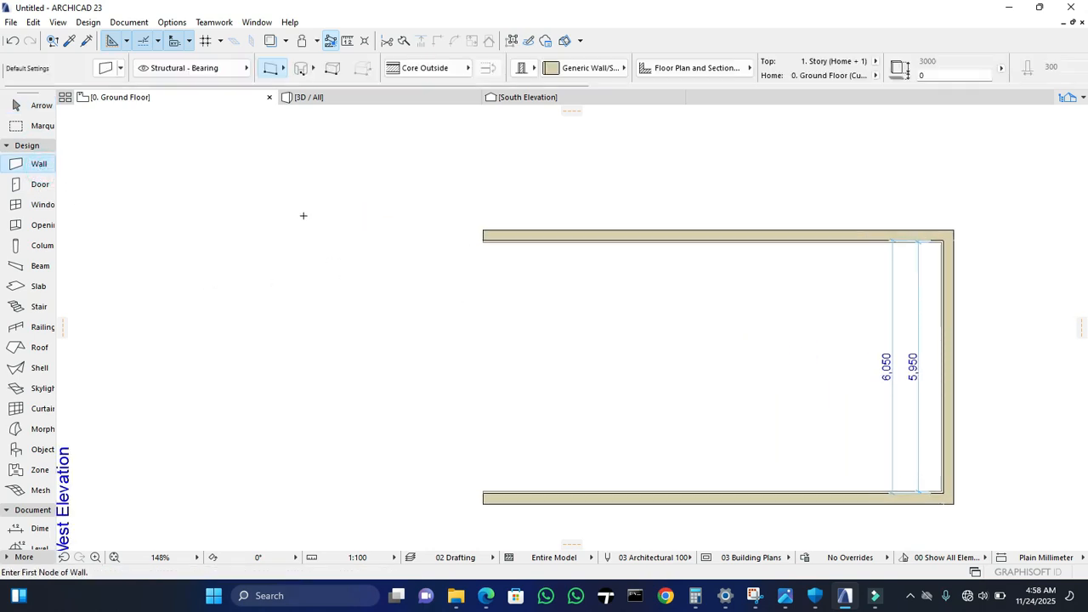
{"action": "left_click", "coordinate": [323, 221]}
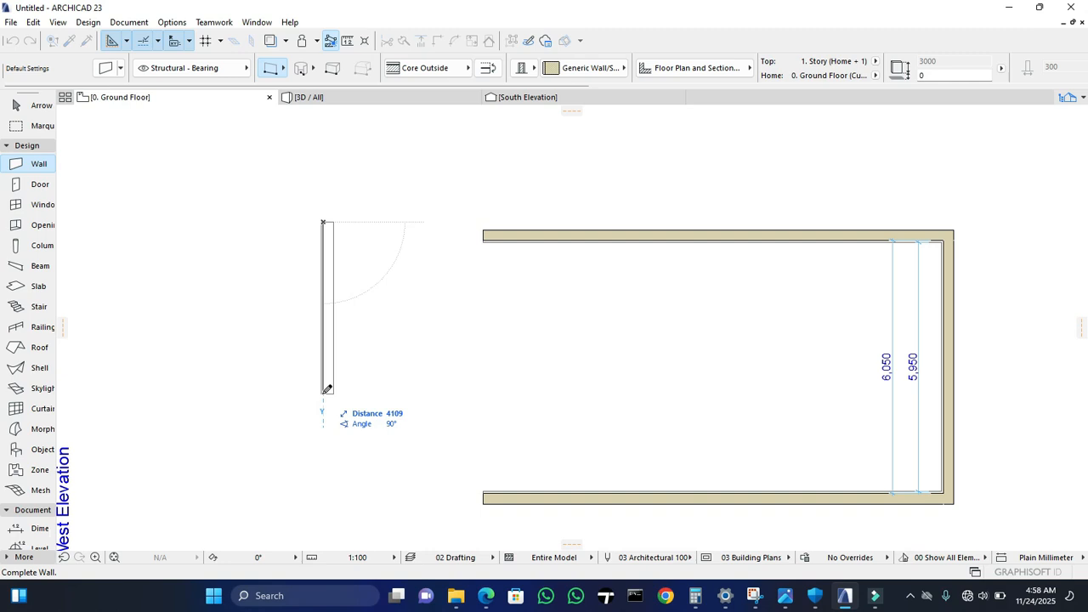
{"action": "type", "text": "4.0"}
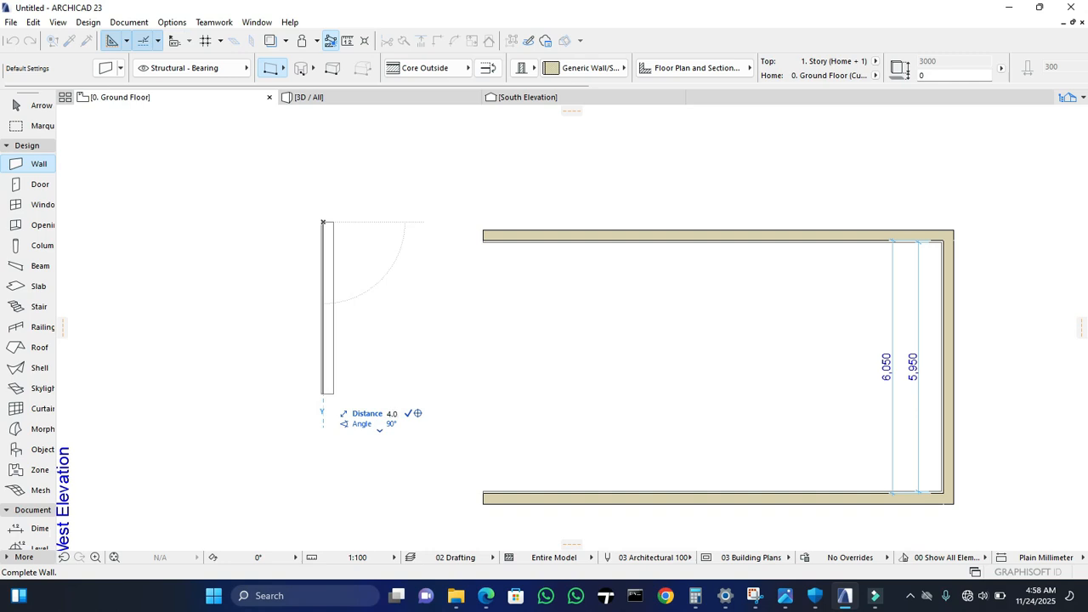
{"action": "key", "text": "Return"}
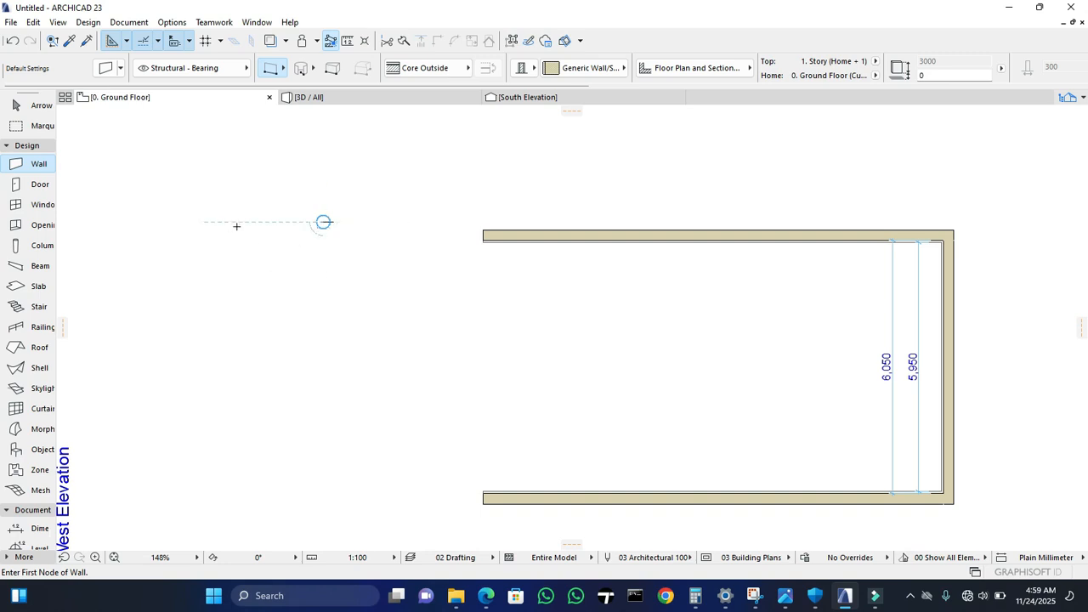
Step: Draw a vertical wall with a distance of 4000 mm just west of the tiny 4.0 wall
{"action": "left_click", "coordinate": [250, 222]}
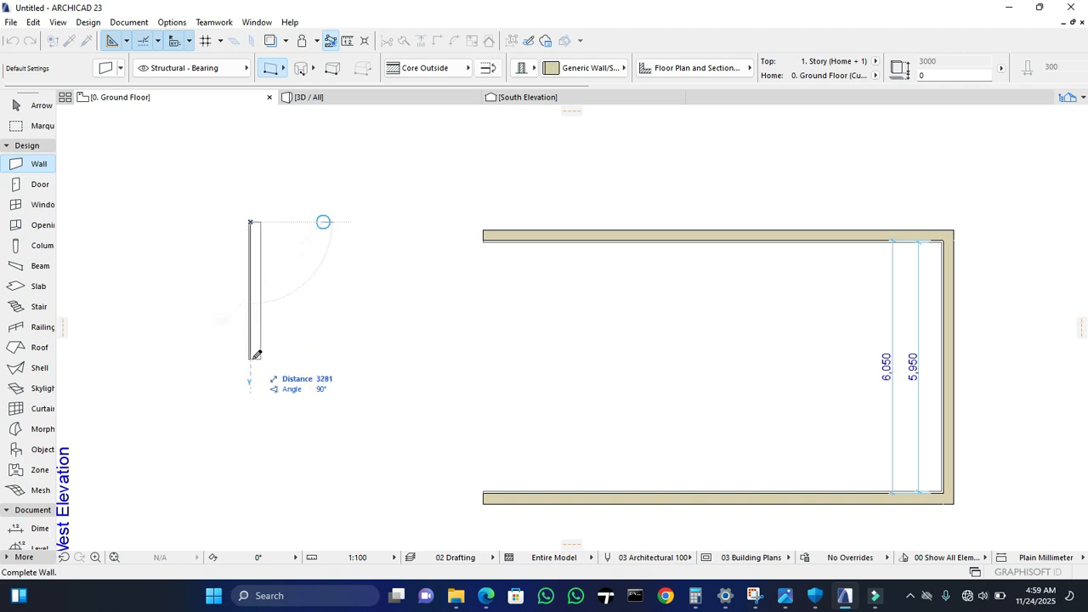
{"action": "type", "text": "4000"}
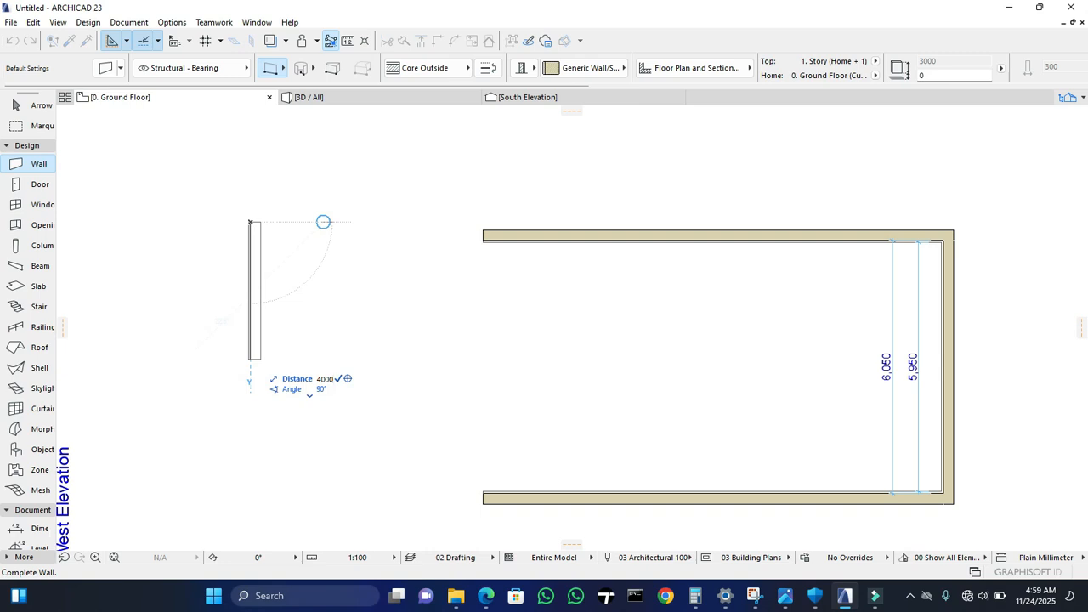
{"action": "key", "text": "Return"}
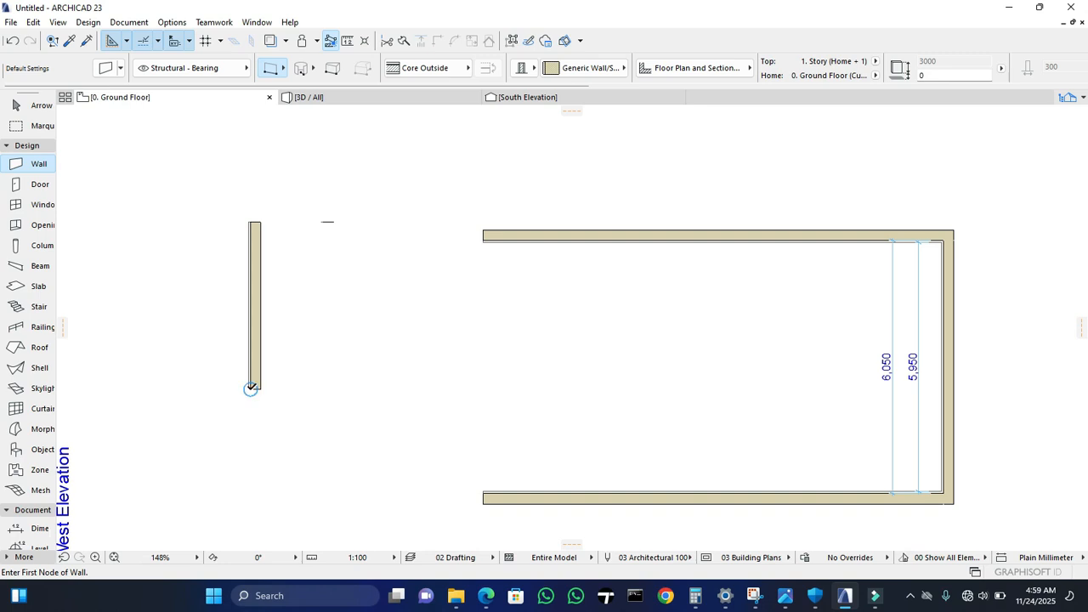
Step: Open the project's working units and change the length unit to meter
{"action": "left_click", "coordinate": [169, 23]}
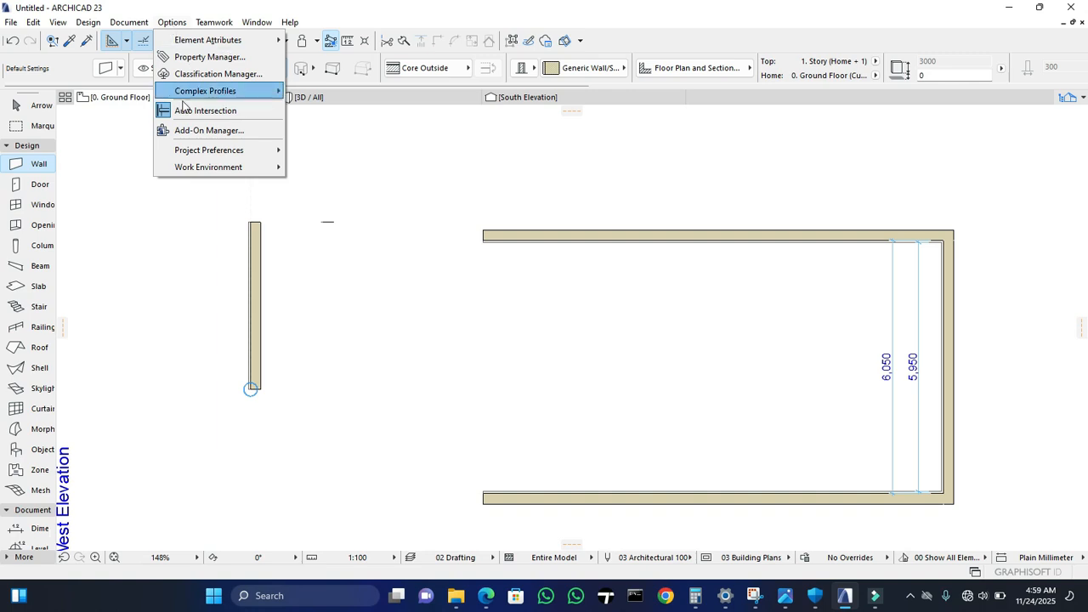
{"action": "mouse_move", "coordinate": [225, 170]}
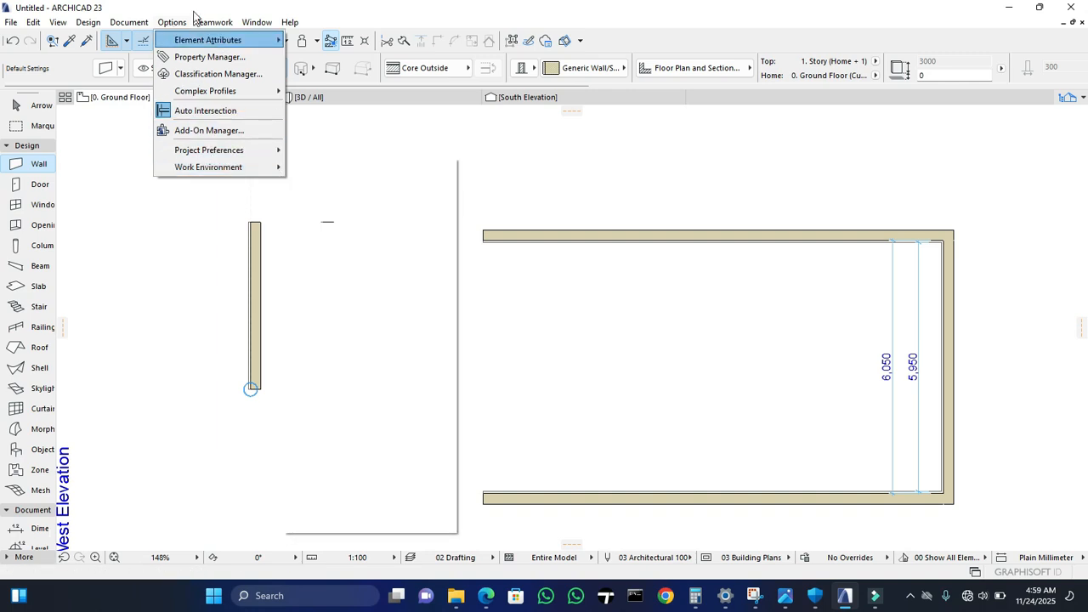
{"action": "mouse_move", "coordinate": [140, 26]}
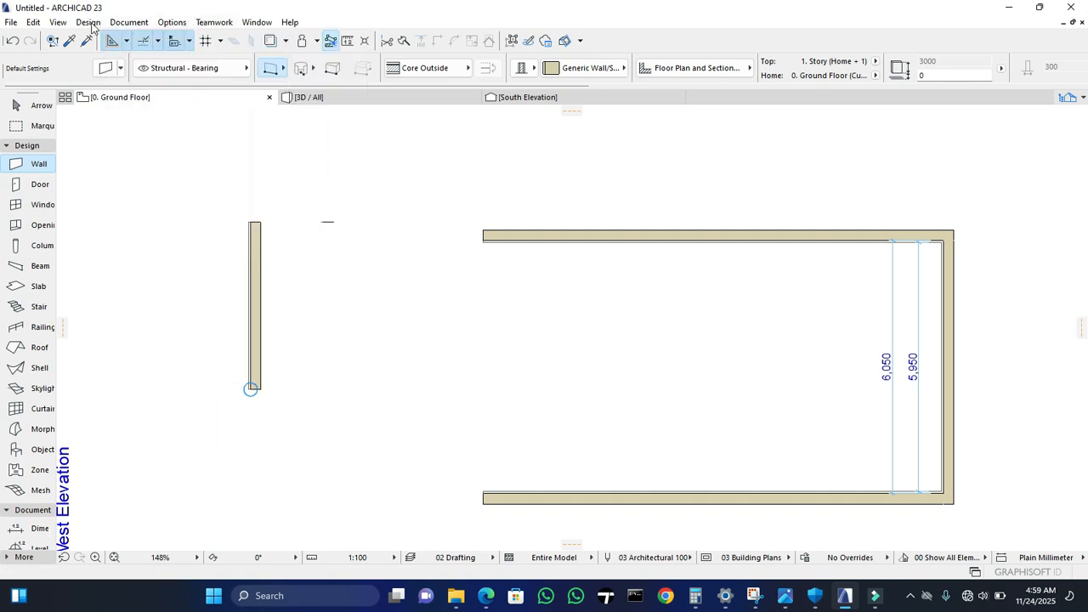
{"action": "mouse_move", "coordinate": [91, 25]}
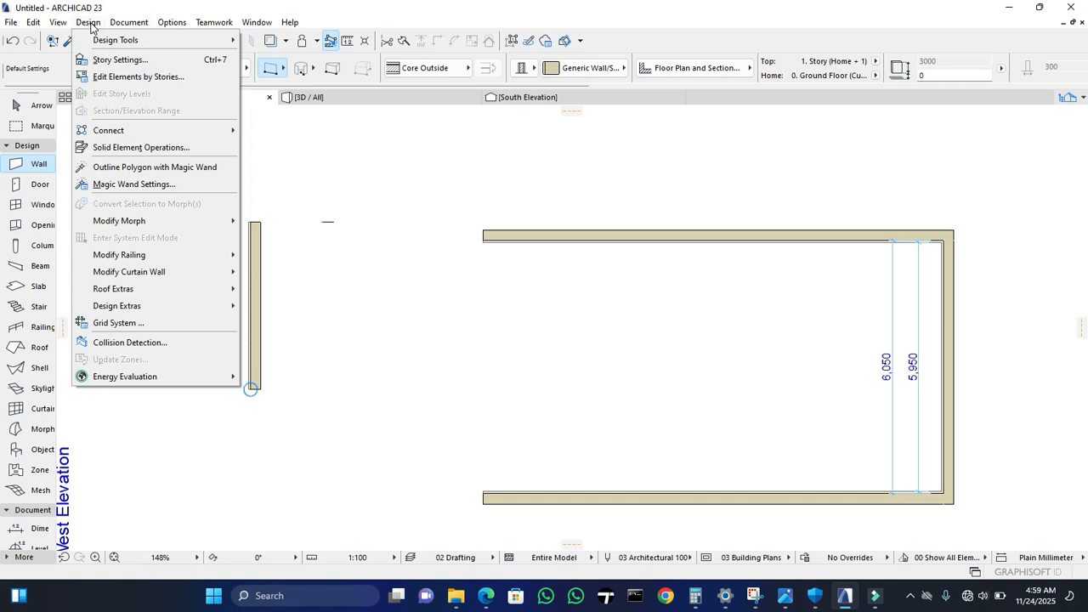
{"action": "mouse_move", "coordinate": [177, 23]}
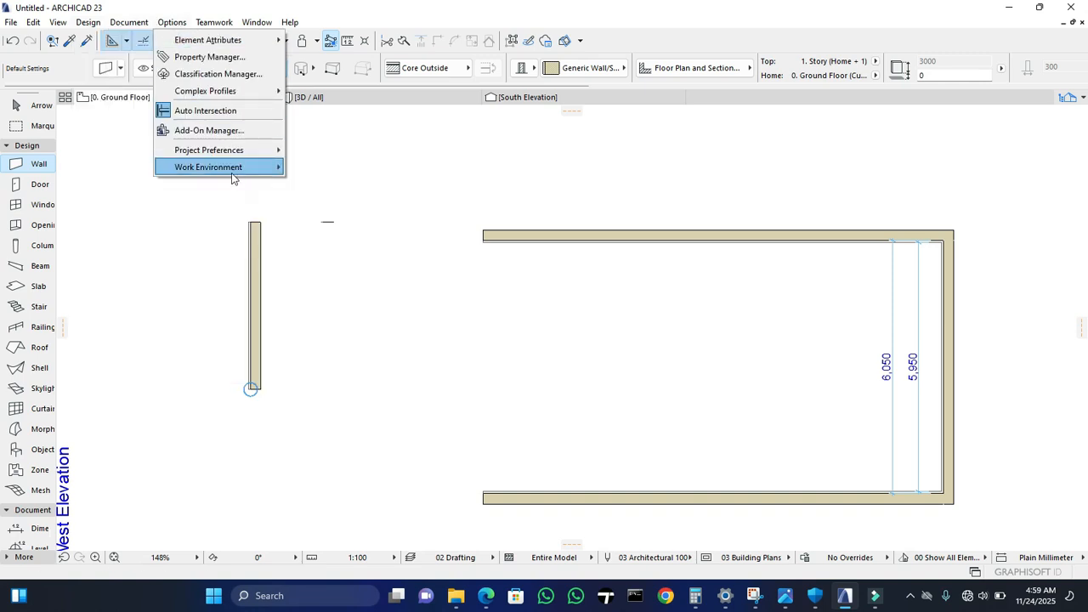
{"action": "mouse_move", "coordinate": [257, 160]}
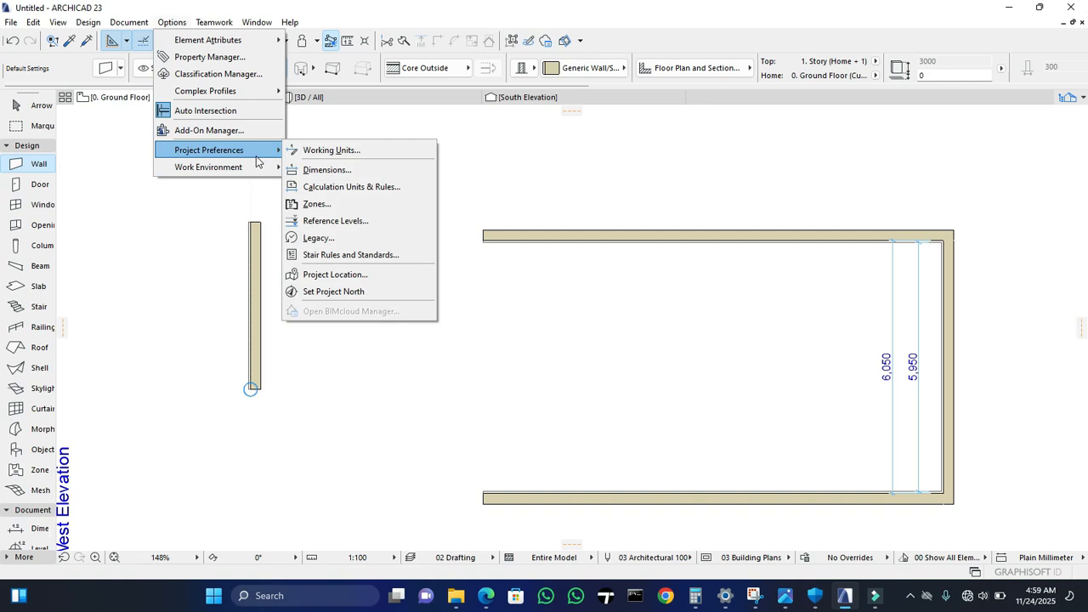
{"action": "left_click", "coordinate": [315, 153]}
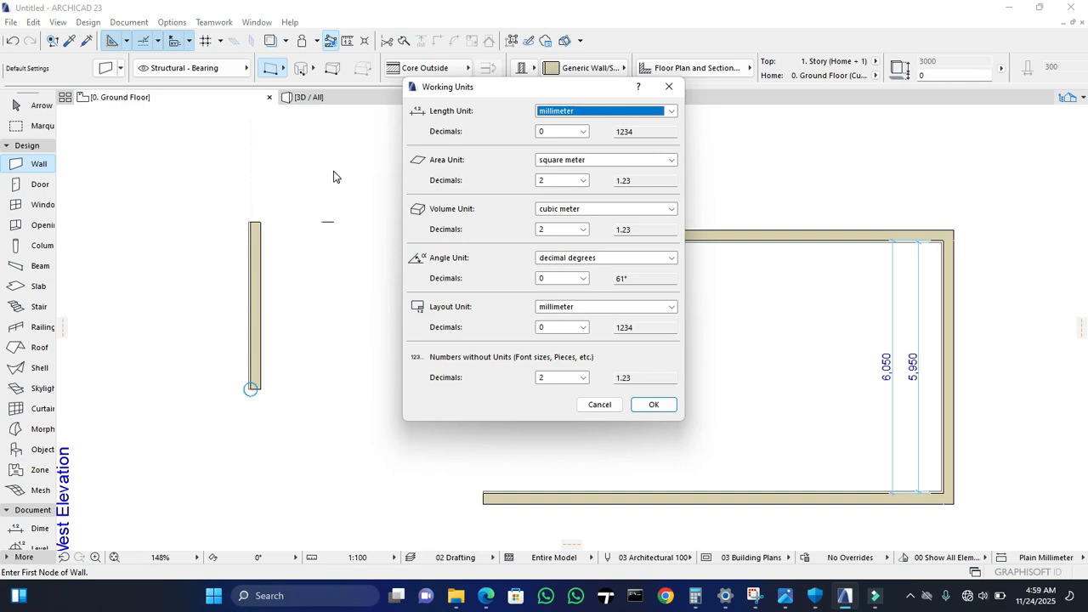
{"action": "left_click", "coordinate": [564, 112]}
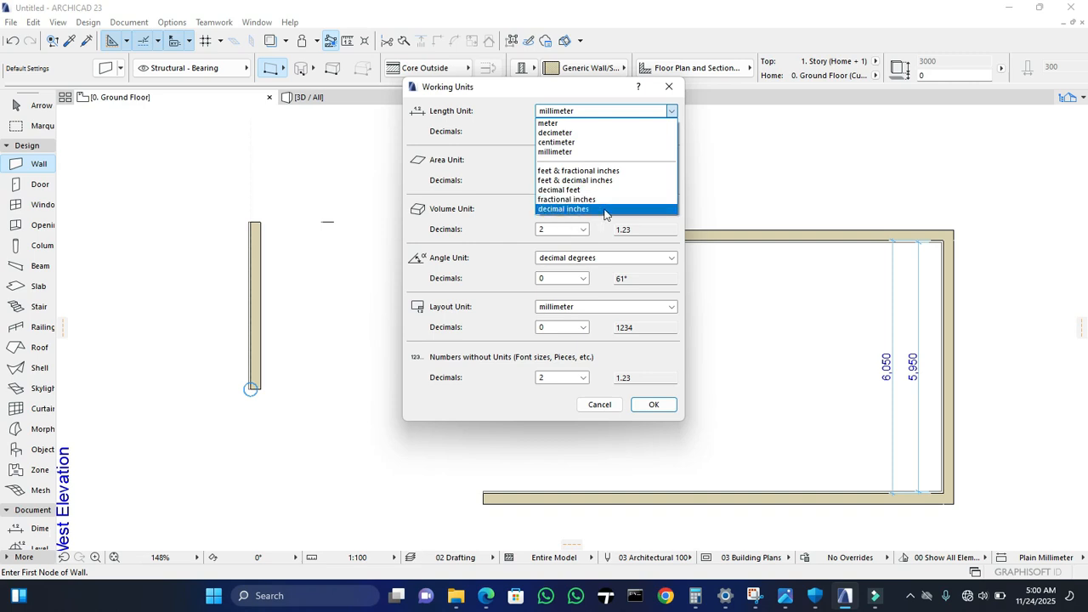
{"action": "left_click", "coordinate": [594, 123]}
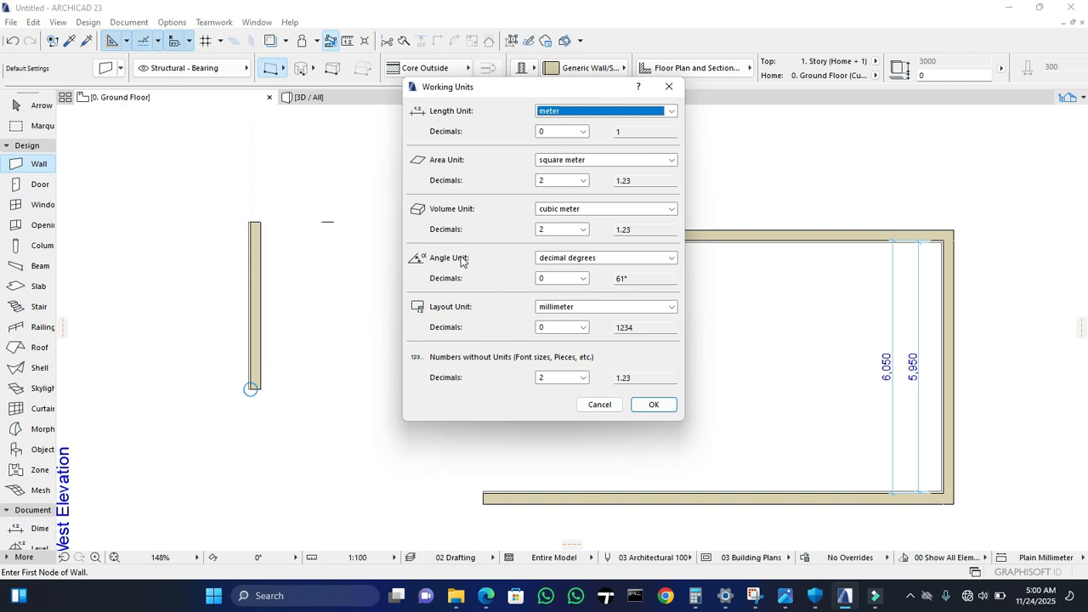
Step: Check the angle and volume unit choices, keep decimal degrees, cubic meter and 0 length decimals, and apply the working units
{"action": "left_click", "coordinate": [649, 261]}
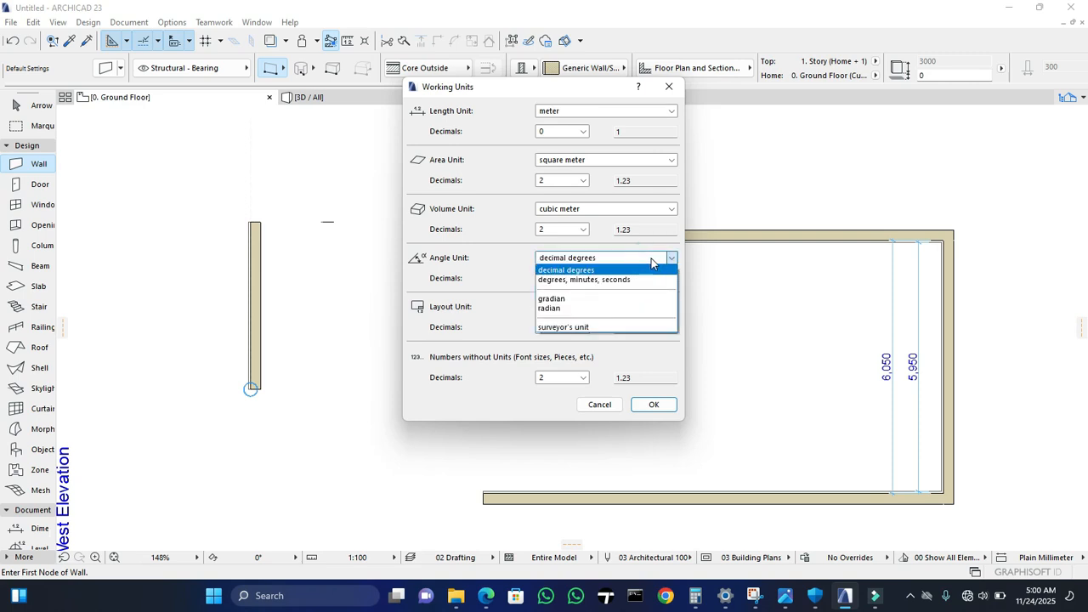
{"action": "left_click", "coordinate": [652, 262]}
{"action": "left_click", "coordinate": [653, 260]}
{"action": "left_click", "coordinate": [639, 269]}
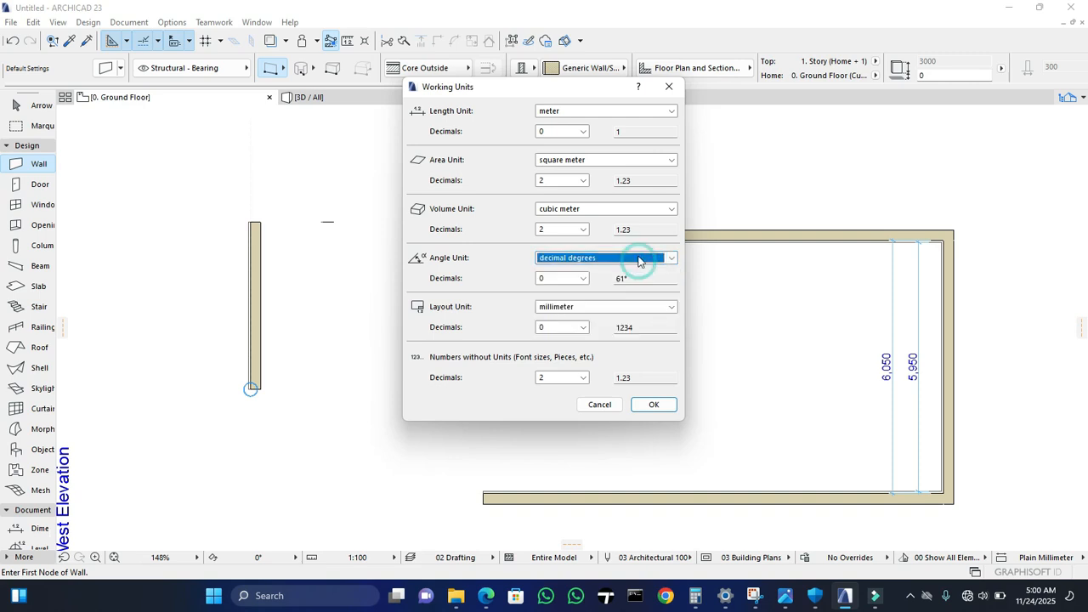
{"action": "left_click", "coordinate": [639, 209]}
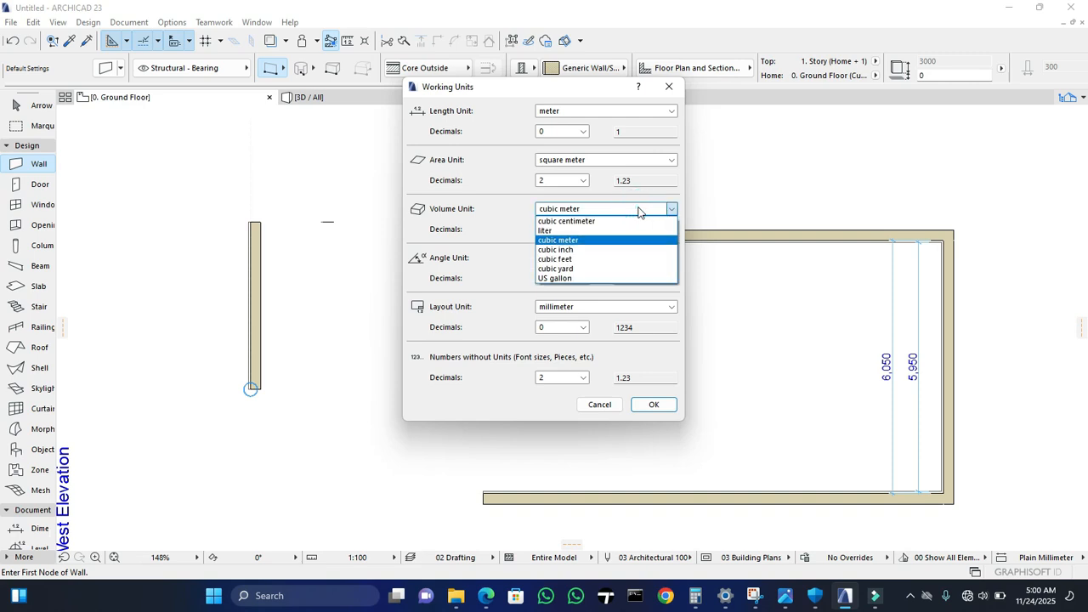
{"action": "left_click", "coordinate": [639, 210]}
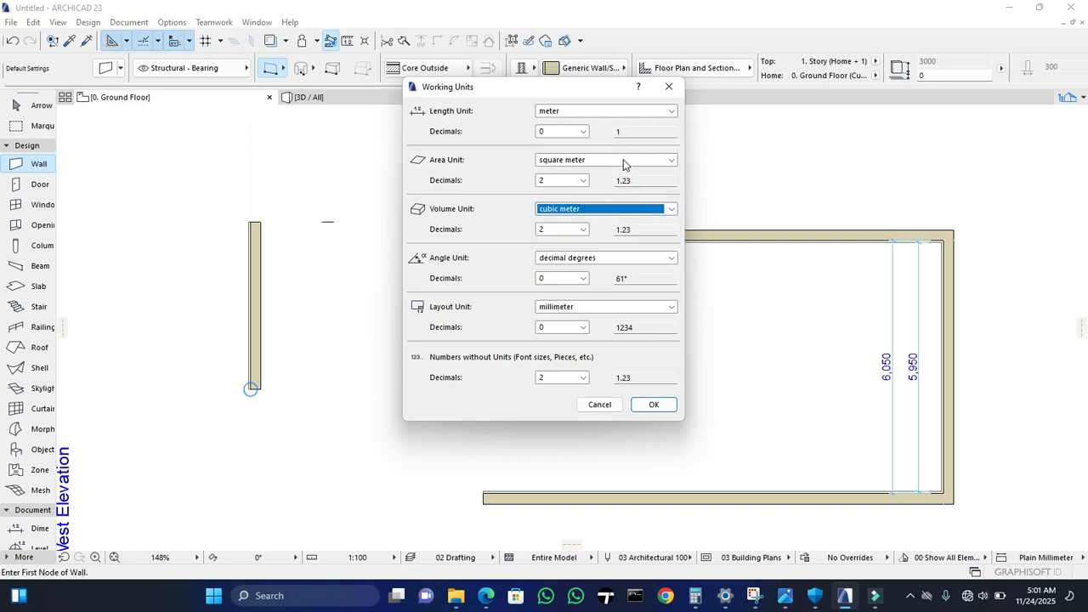
{"action": "left_click", "coordinate": [582, 133]}
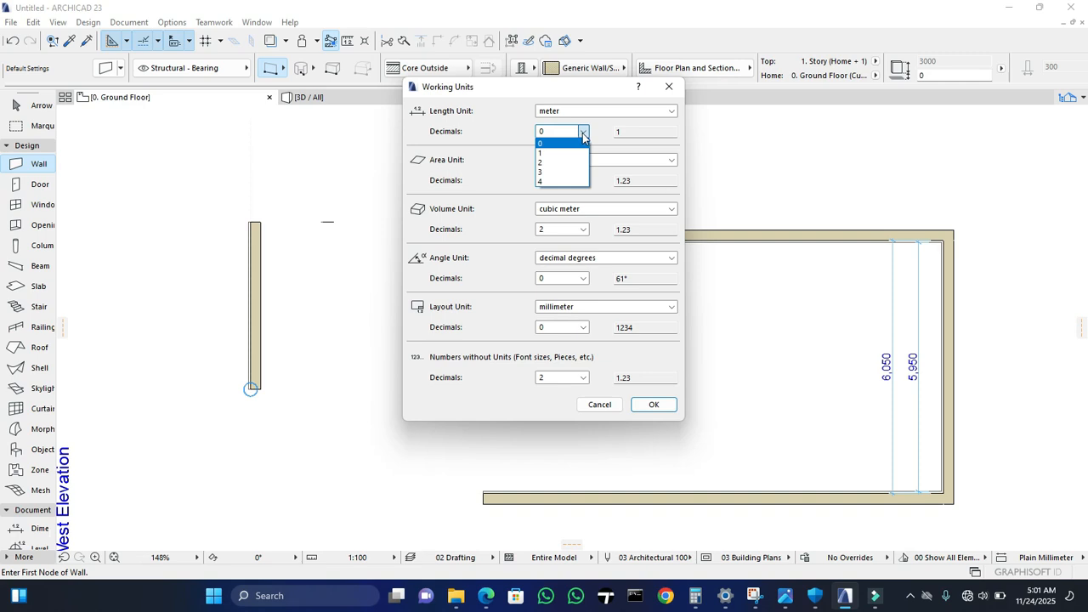
{"action": "left_click", "coordinate": [583, 135]}
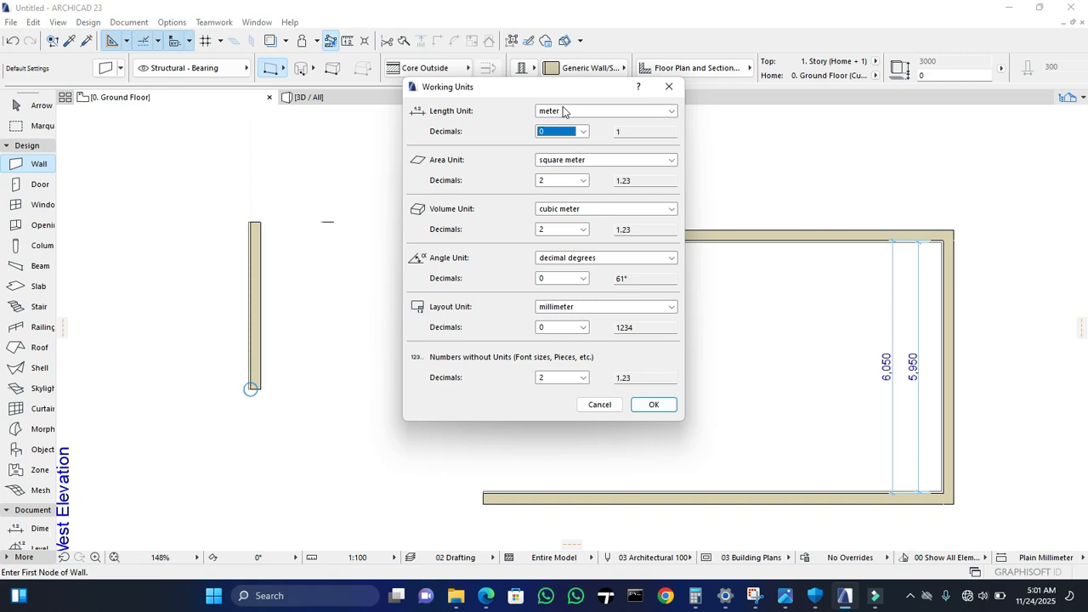
{"action": "left_click", "coordinate": [654, 405]}
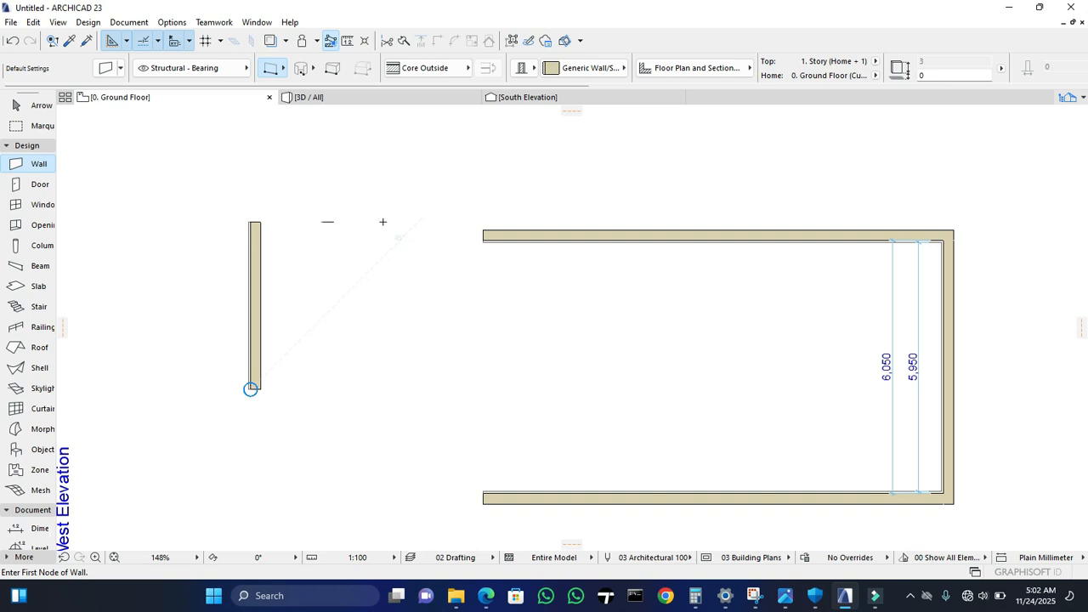
Step: Draw a vertical wall about 4 m long between the tiny wall and the open end of the dimensioned room
{"action": "left_click", "coordinate": [386, 221]}
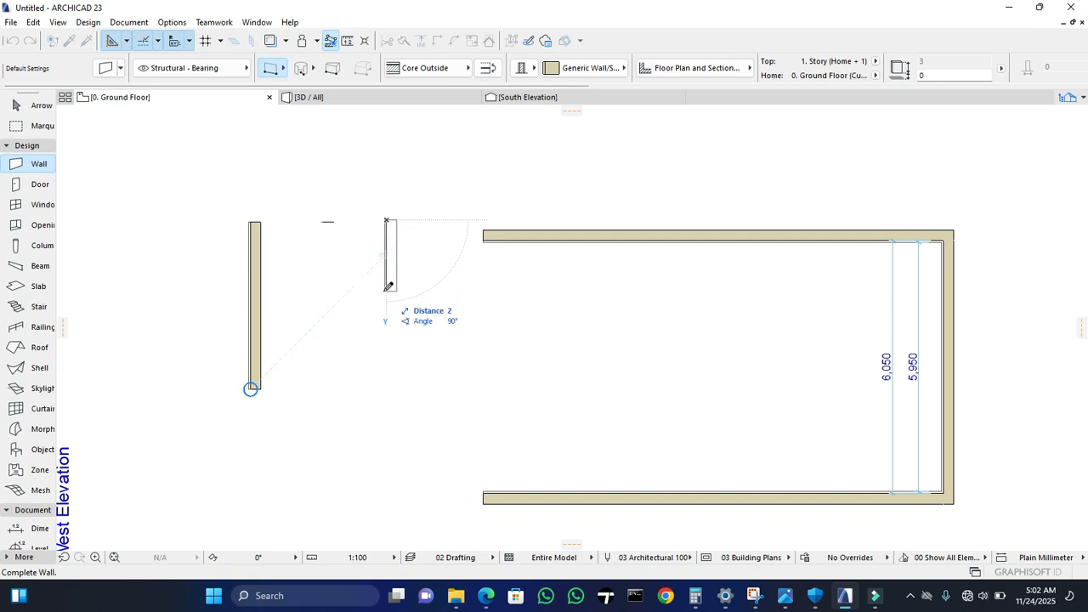
{"action": "left_click", "coordinate": [388, 387]}
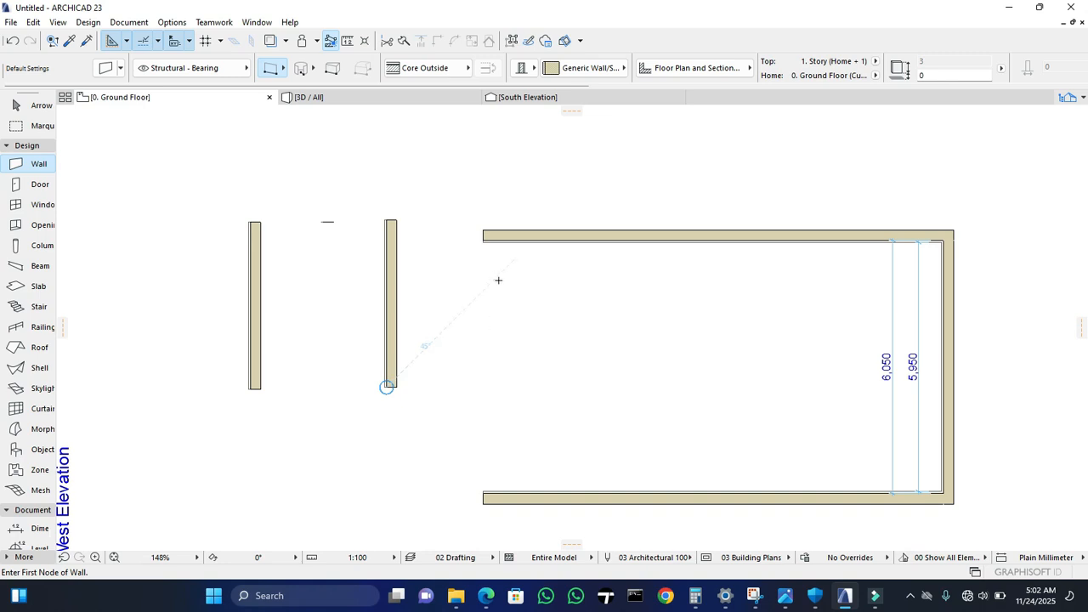
Step: Draw a vertical wall with a distance of 4000 m downward, east of the dimensioned room
{"action": "scroll", "coordinate": [493, 276], "scroll_direction": "down", "scroll_amount": 3}
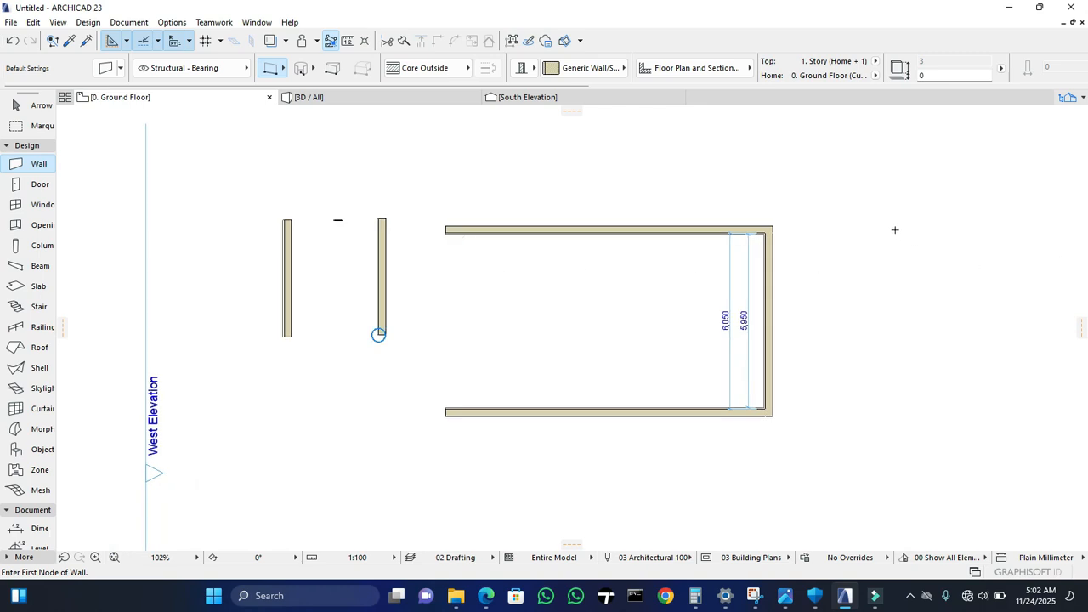
{"action": "left_click", "coordinate": [849, 228]}
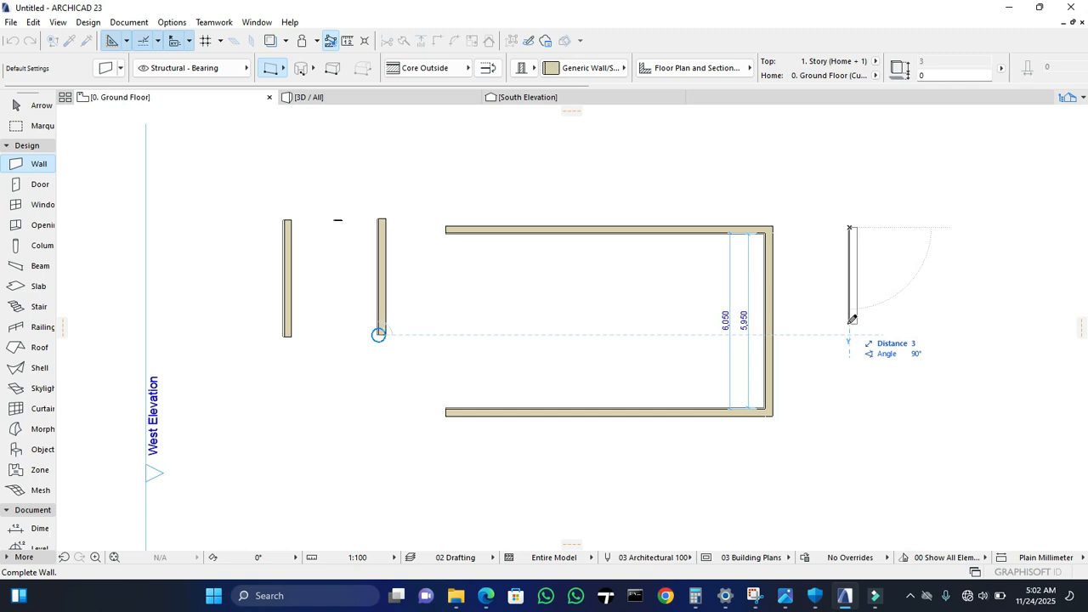
{"action": "type", "text": "4000"}
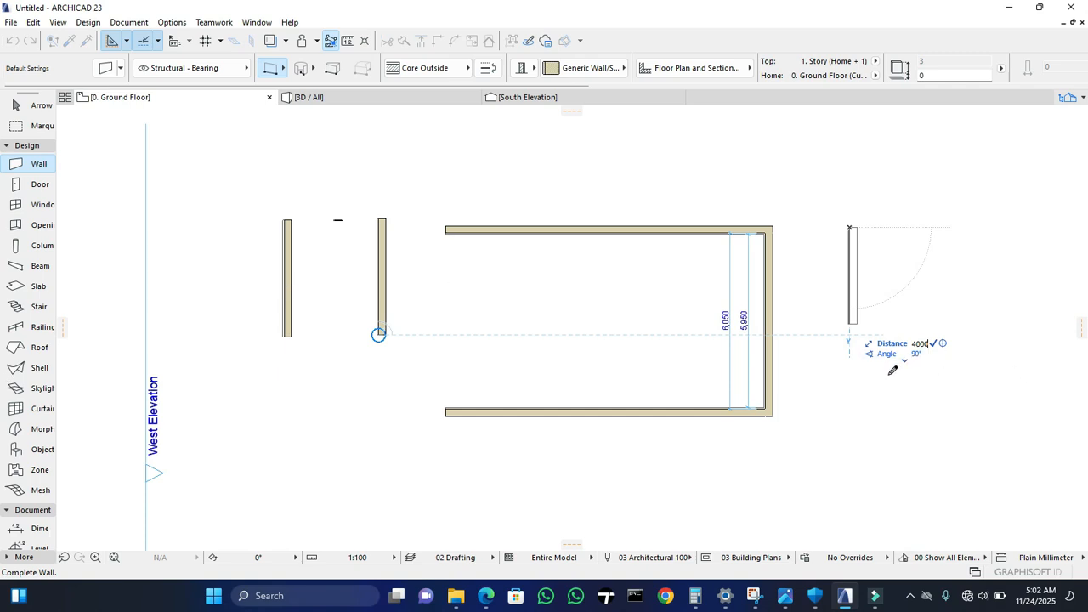
{"action": "left_click", "coordinate": [851, 550]}
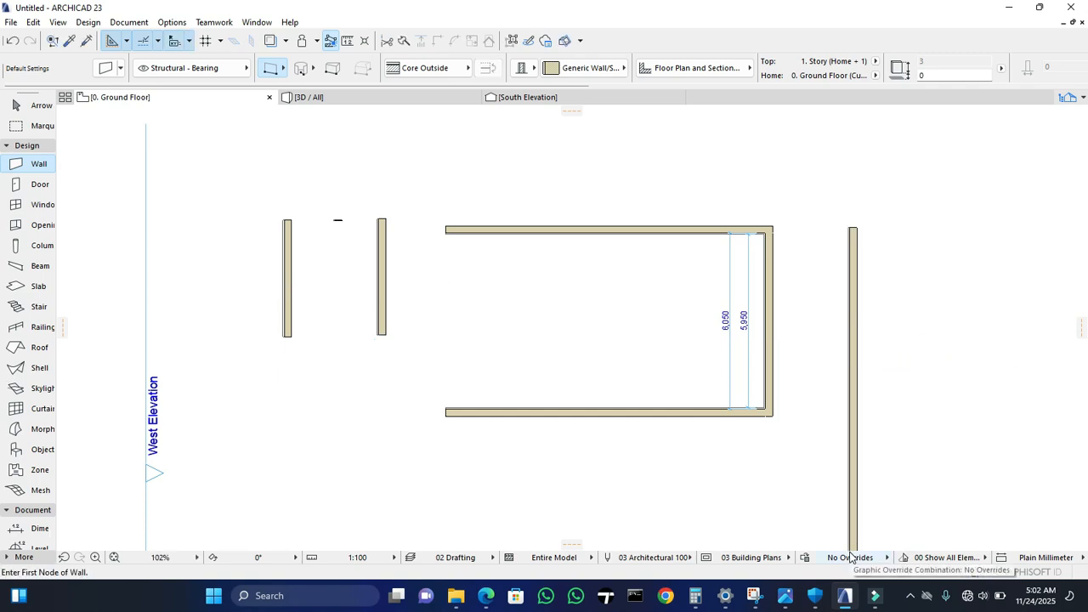
Step: Examine the full extent of the 4000 m wall compared with the other walls on the floor plan
{"action": "scroll", "coordinate": [483, 262], "scroll_direction": "down", "scroll_amount": 10}
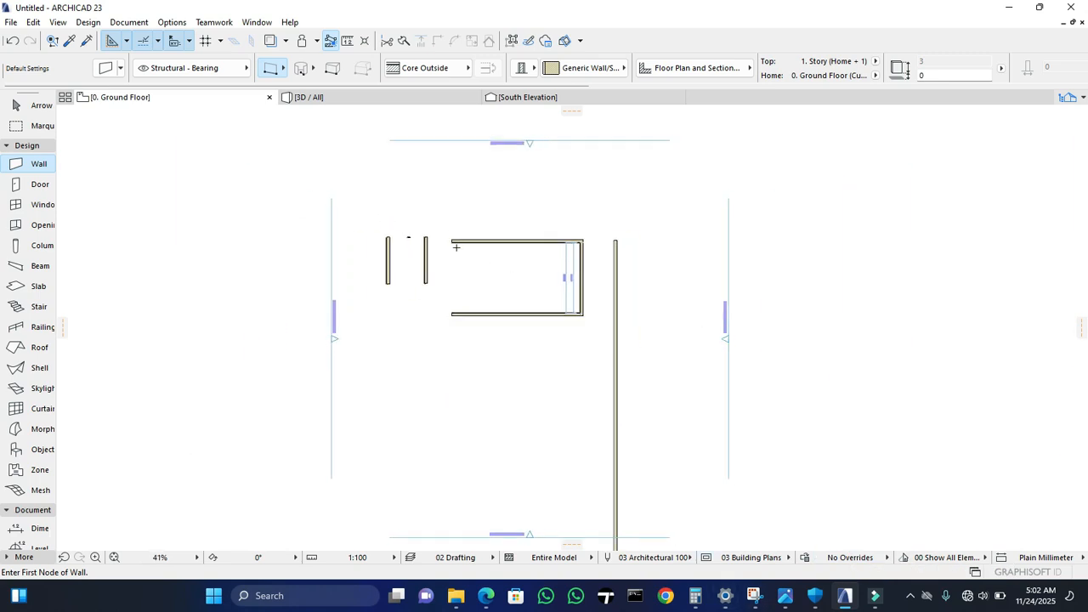
{"action": "scroll", "coordinate": [466, 318], "scroll_direction": "down", "scroll_amount": 3}
{"action": "middle_click_drag", "start_coordinate": [464, 365], "coordinate": [465, 187]}
{"action": "scroll", "coordinate": [466, 188], "scroll_direction": "down", "scroll_amount": 4}
{"action": "scroll", "coordinate": [469, 185], "scroll_direction": "up", "scroll_amount": 2}
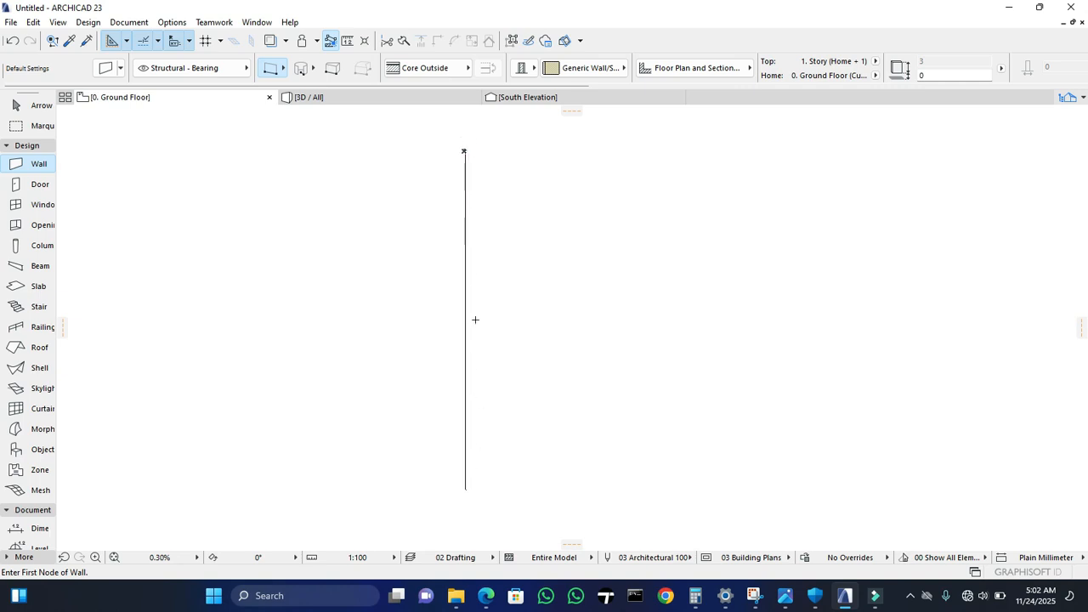
{"action": "scroll", "coordinate": [463, 195], "scroll_direction": "up", "scroll_amount": 10}
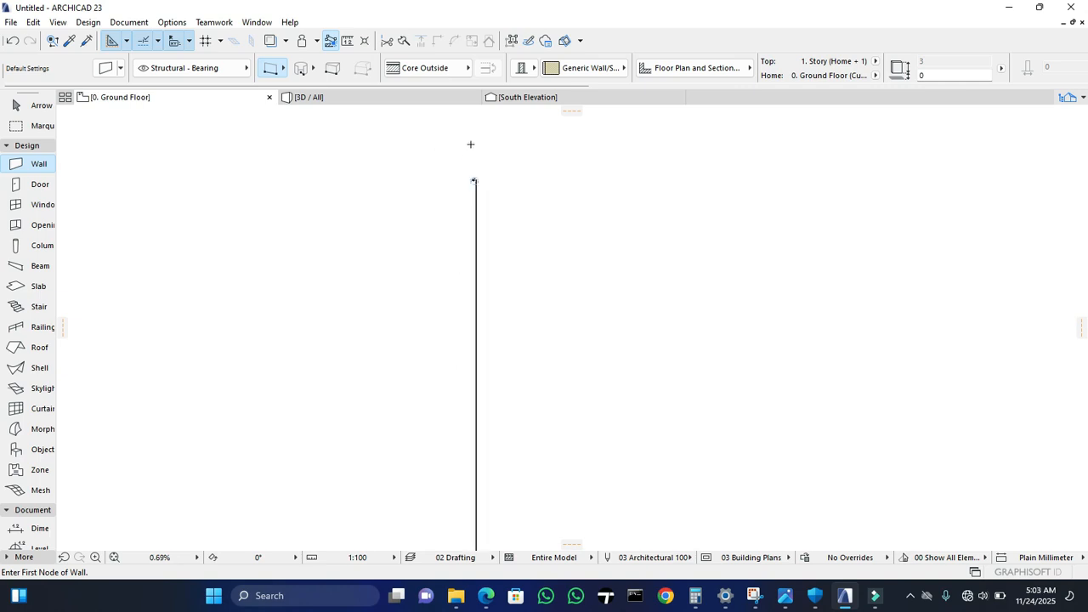
{"action": "scroll", "coordinate": [515, 199], "scroll_direction": "up", "scroll_amount": 3}
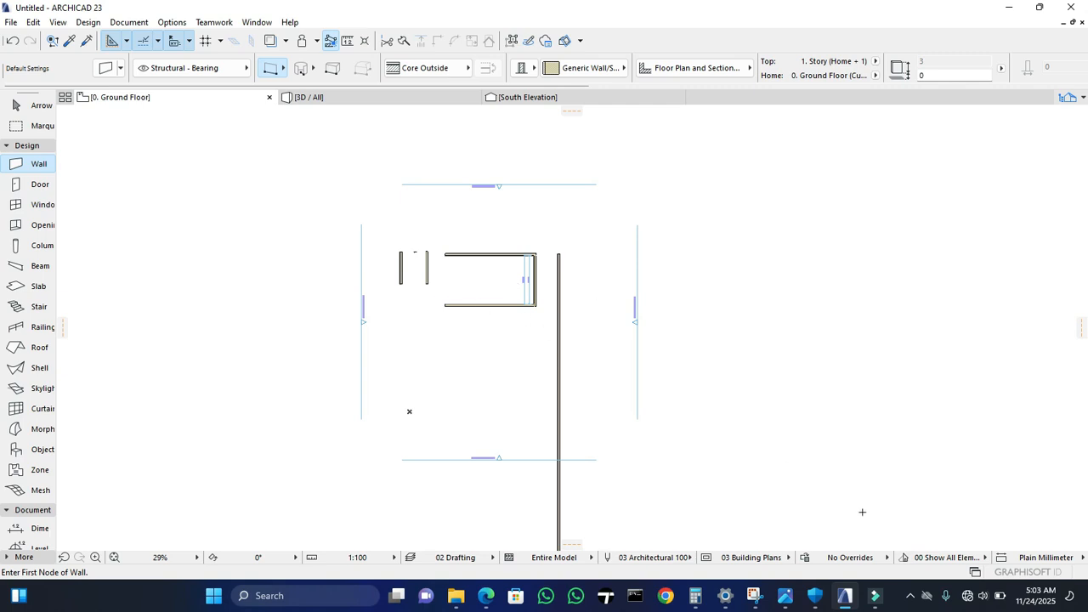
Step: Examine the room's dimensions and the available project preference categories without changing any setting
{"action": "scroll", "coordinate": [517, 284], "scroll_direction": "up", "scroll_amount": 10}
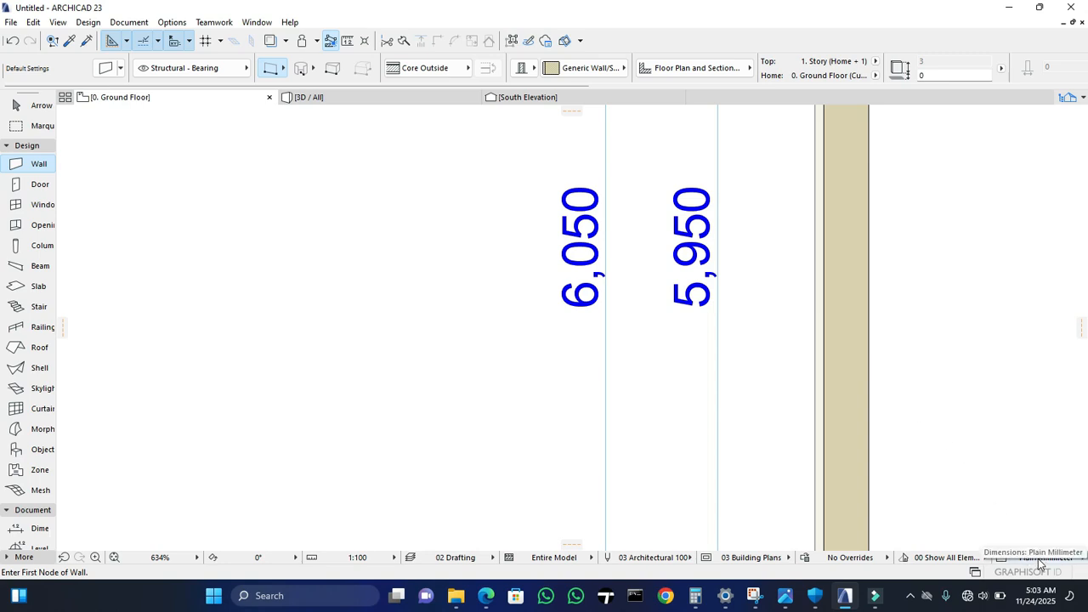
{"action": "scroll", "coordinate": [790, 404], "scroll_direction": "down", "scroll_amount": 8}
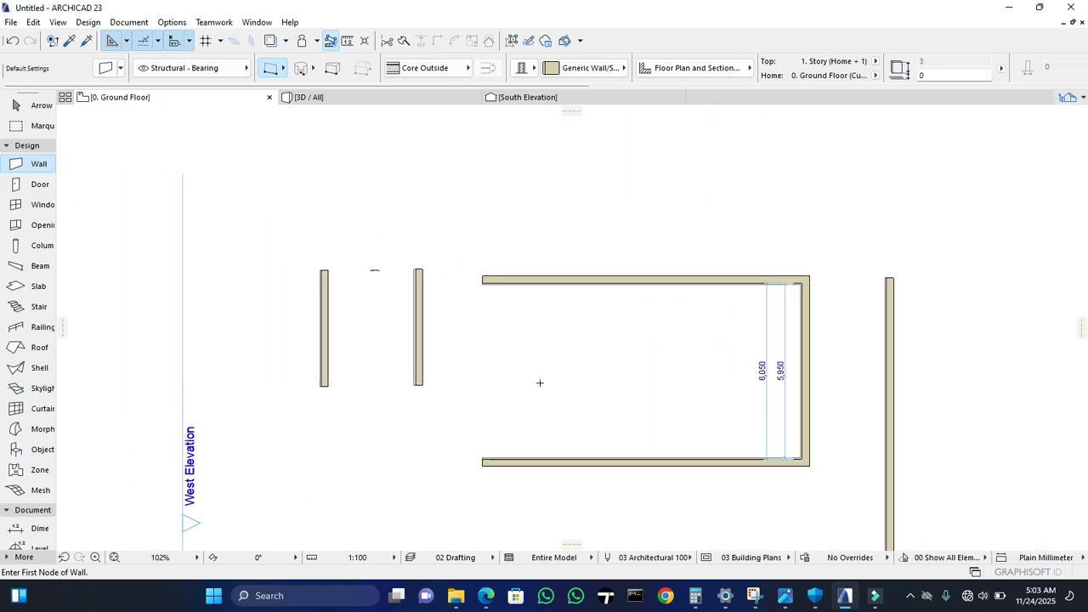
{"action": "left_click", "coordinate": [202, 23]}
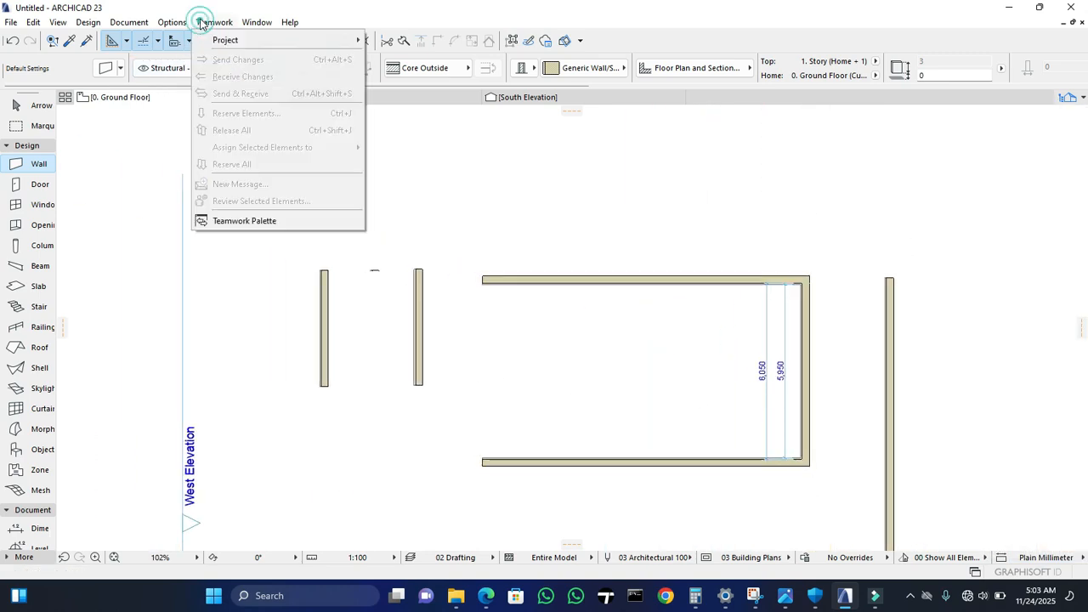
{"action": "mouse_move", "coordinate": [171, 22]}
{"action": "mouse_move", "coordinate": [245, 148]}
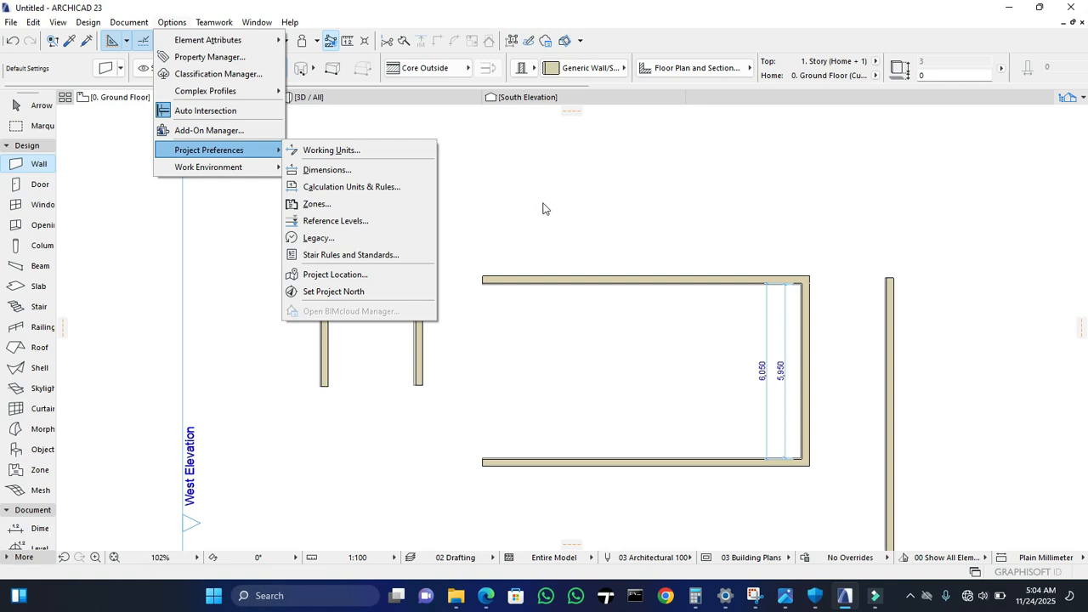
{"action": "left_click", "coordinate": [543, 201]}
{"action": "scroll", "coordinate": [494, 237], "scroll_direction": "down", "scroll_amount": 1}
{"action": "scroll", "coordinate": [537, 252], "scroll_direction": "down", "scroll_amount": 1}
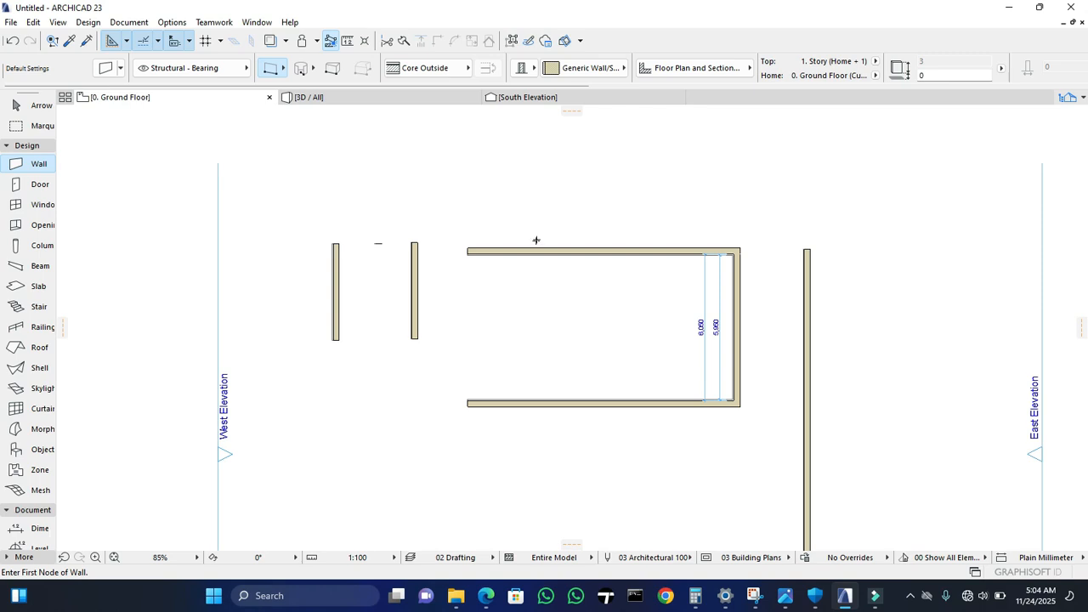
Step: Collapse the Design tool group and select all walls and dimensions on the ground floor plan
{"action": "left_click", "coordinate": [34, 146]}
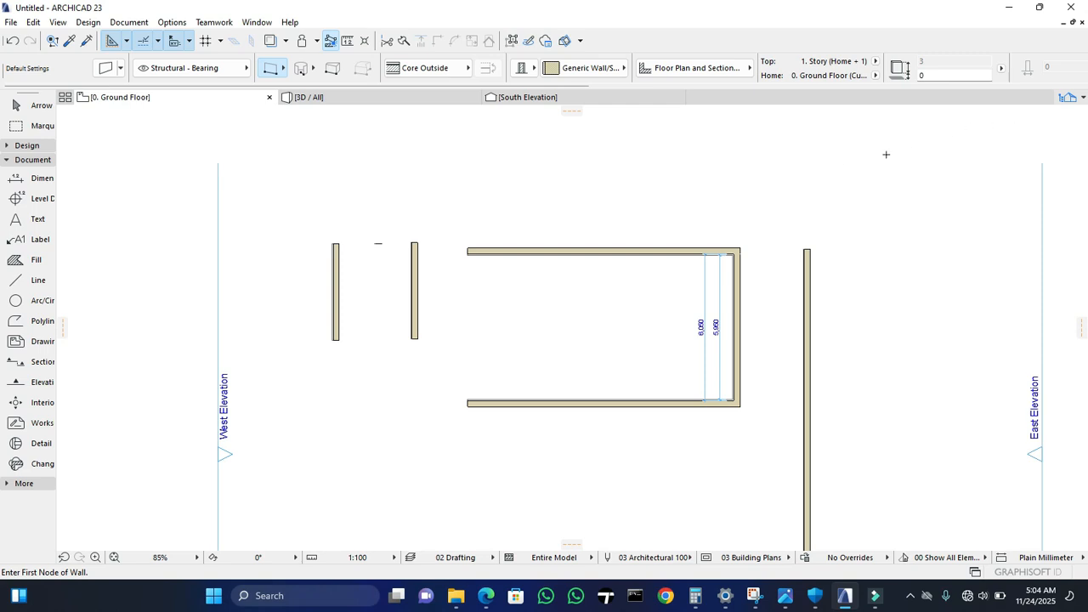
{"action": "scroll", "coordinate": [694, 187], "scroll_direction": "down", "scroll_amount": 5}
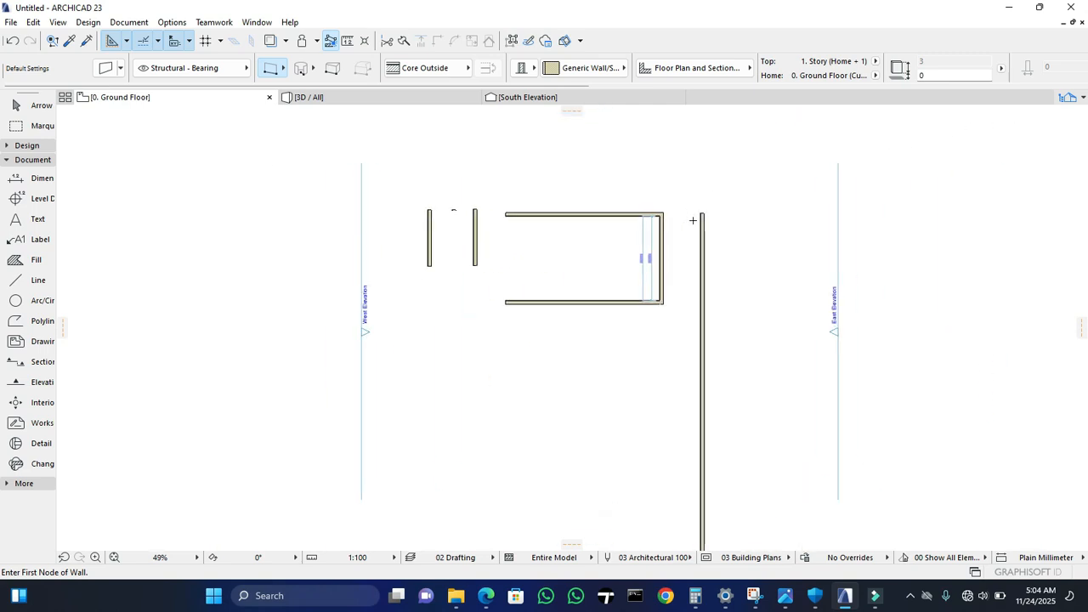
{"action": "key", "text": "Escape"}
{"action": "left_click", "coordinate": [723, 192]}
{"action": "left_click", "coordinate": [412, 365]}
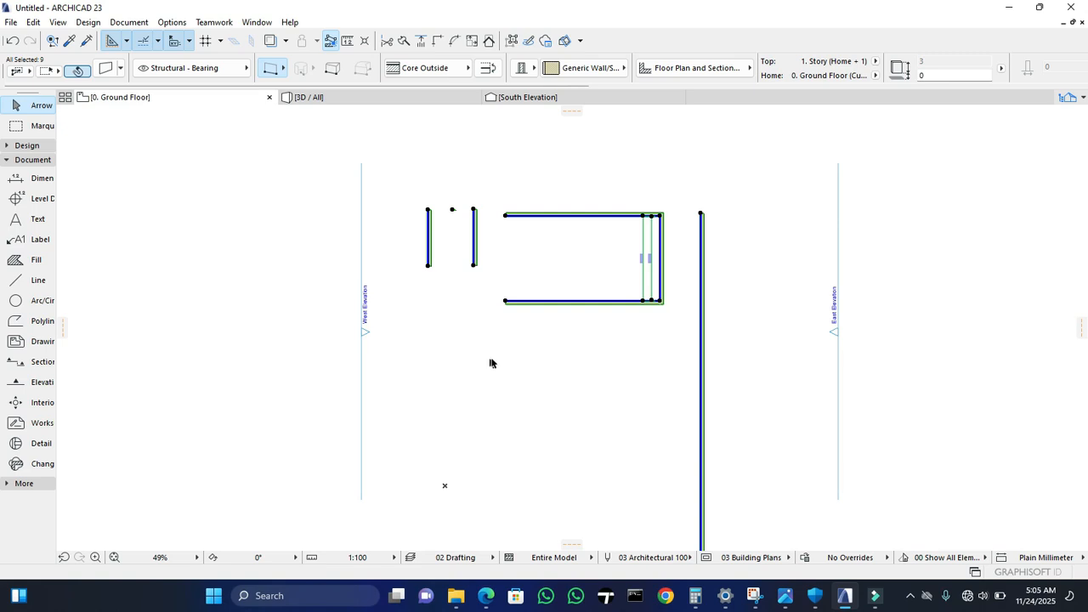
Step: Examine the layout structure in the Pop-up Navigator, including the sheet index, floor plans, elevations and master layouts
{"action": "left_click", "coordinate": [1082, 100]}
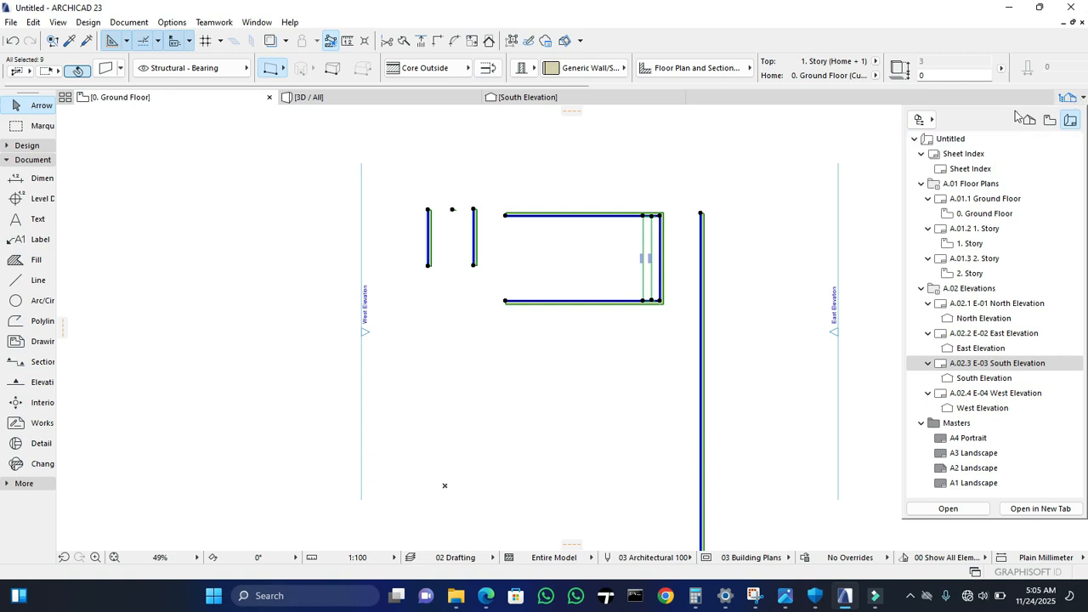
{"action": "left_click", "coordinate": [861, 133]}
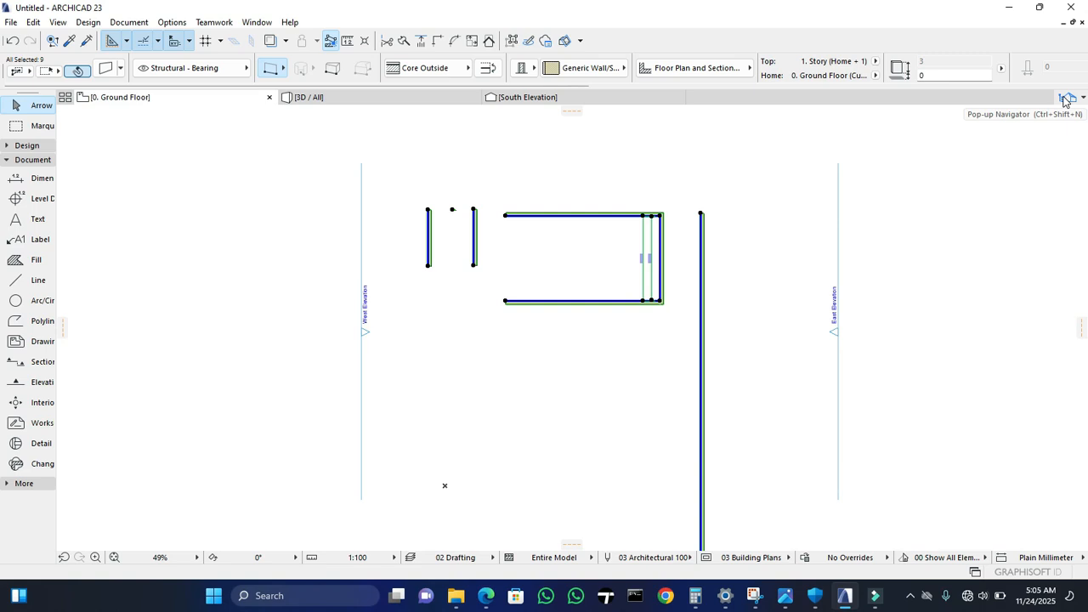
{"action": "left_click", "coordinate": [1066, 98]}
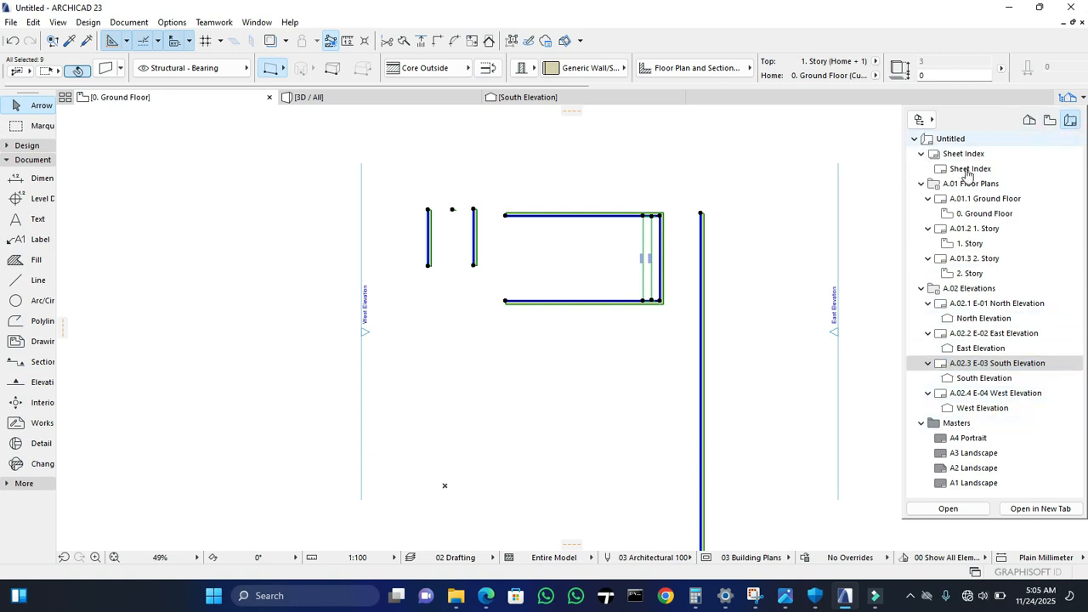
{"action": "left_click", "coordinate": [1073, 97]}
{"action": "left_click", "coordinate": [1074, 97]}
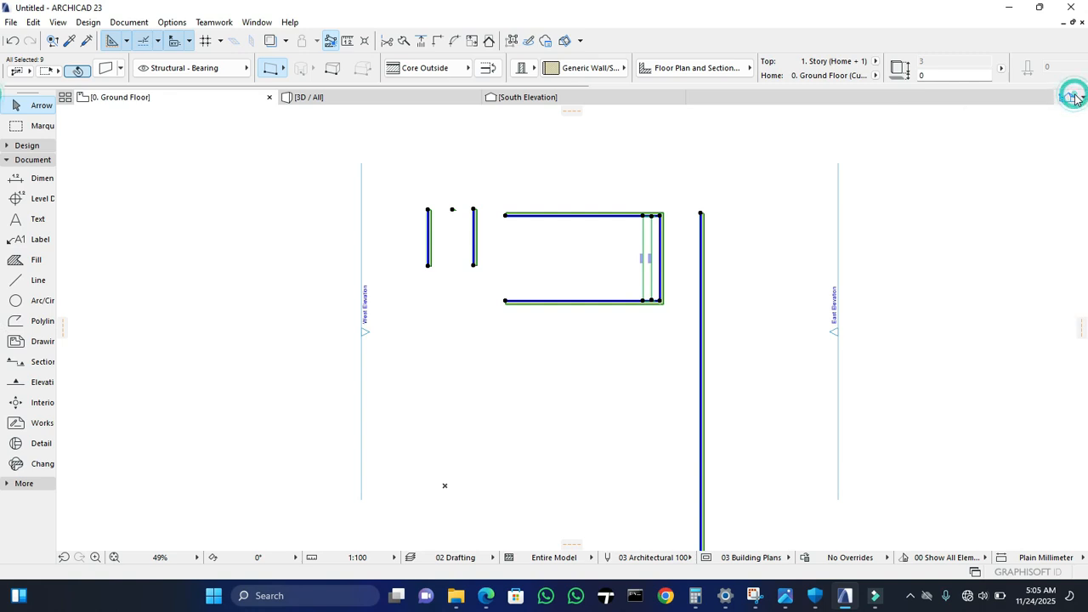
{"action": "left_click", "coordinate": [1074, 98]}
{"action": "left_click", "coordinate": [1073, 98]}
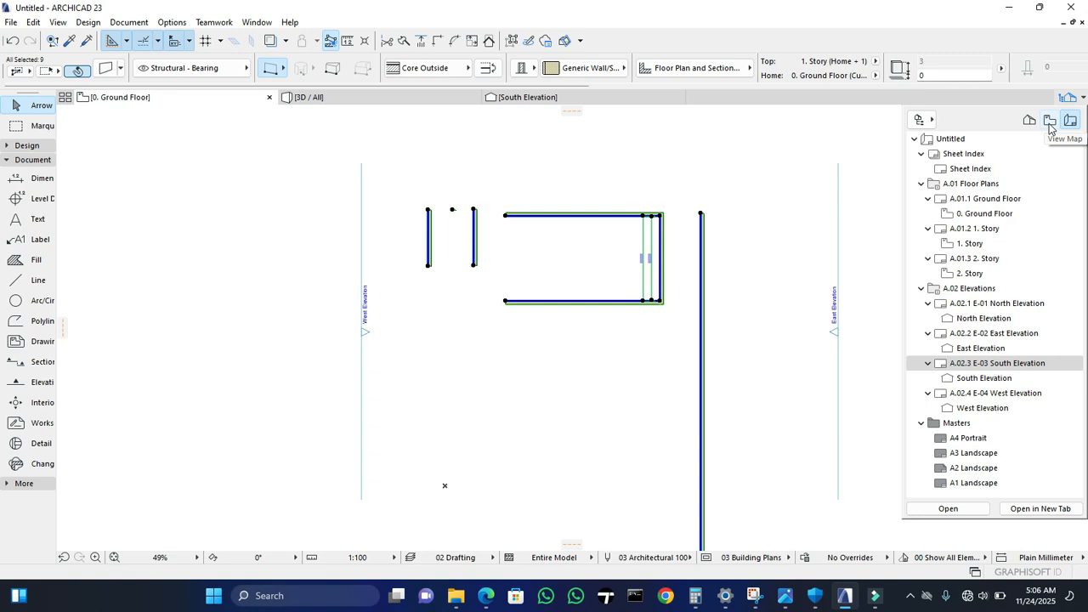
Step: Compare the navigator's View Map, Project Map and layout book, and check the Navigator, Organizer, Drawing Manager and Change Manager options
{"action": "left_click", "coordinate": [1050, 123]}
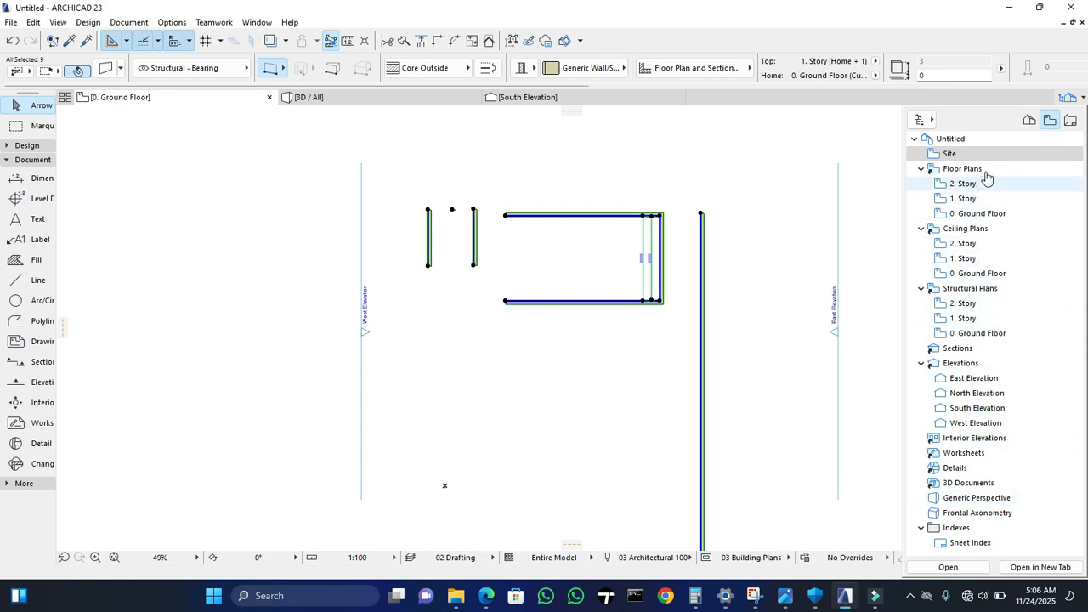
{"action": "left_click", "coordinate": [1030, 120]}
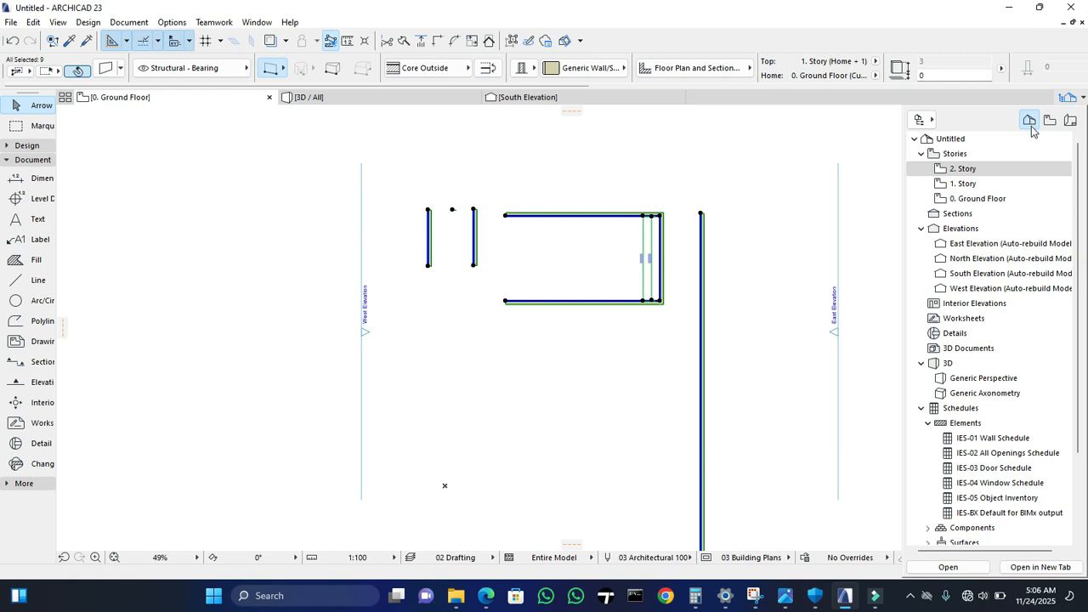
{"action": "left_click", "coordinate": [1050, 122]}
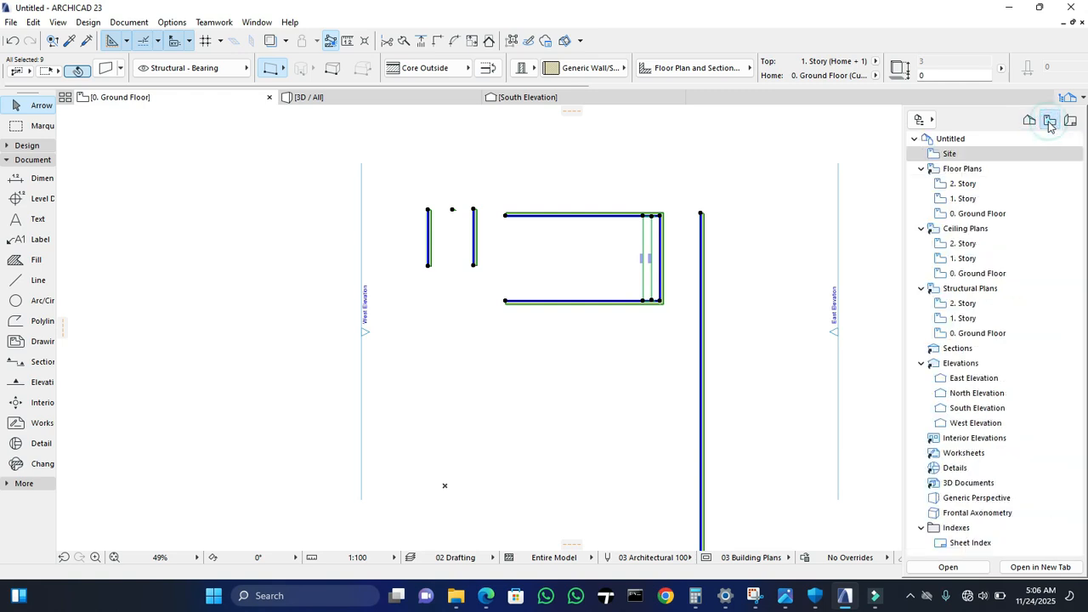
{"action": "left_click", "coordinate": [1051, 123]}
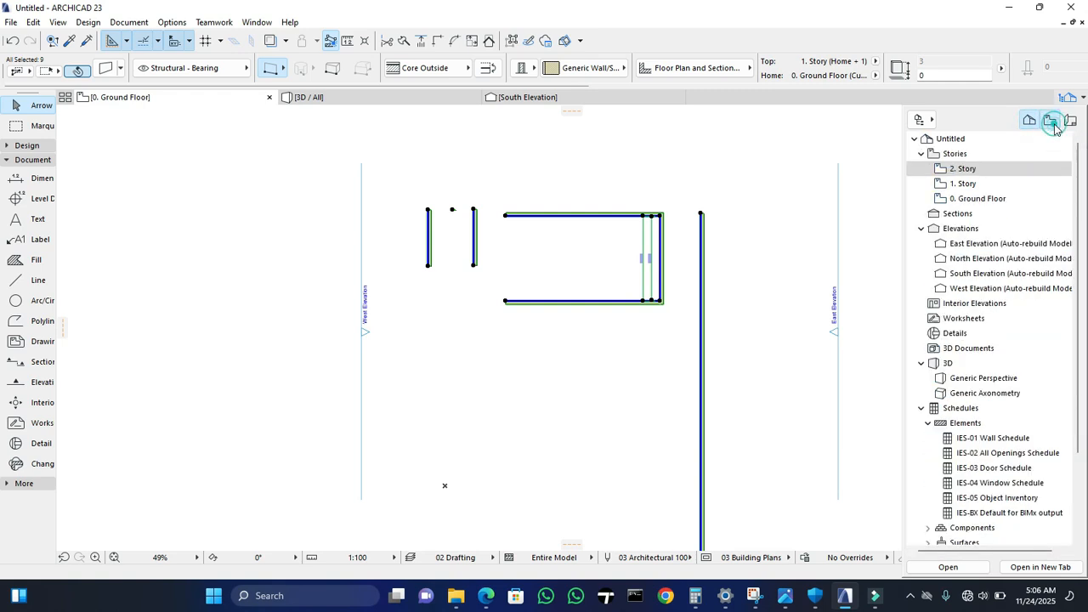
{"action": "left_click", "coordinate": [1054, 125]}
{"action": "left_click", "coordinate": [1073, 125]}
{"action": "left_click", "coordinate": [1031, 123]}
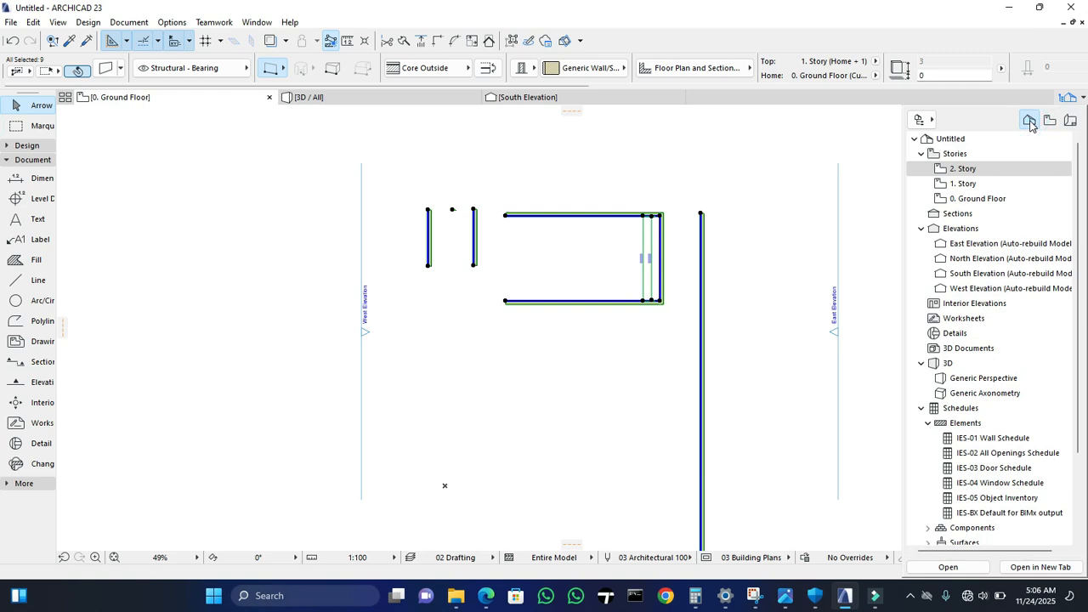
{"action": "left_click", "coordinate": [923, 120]}
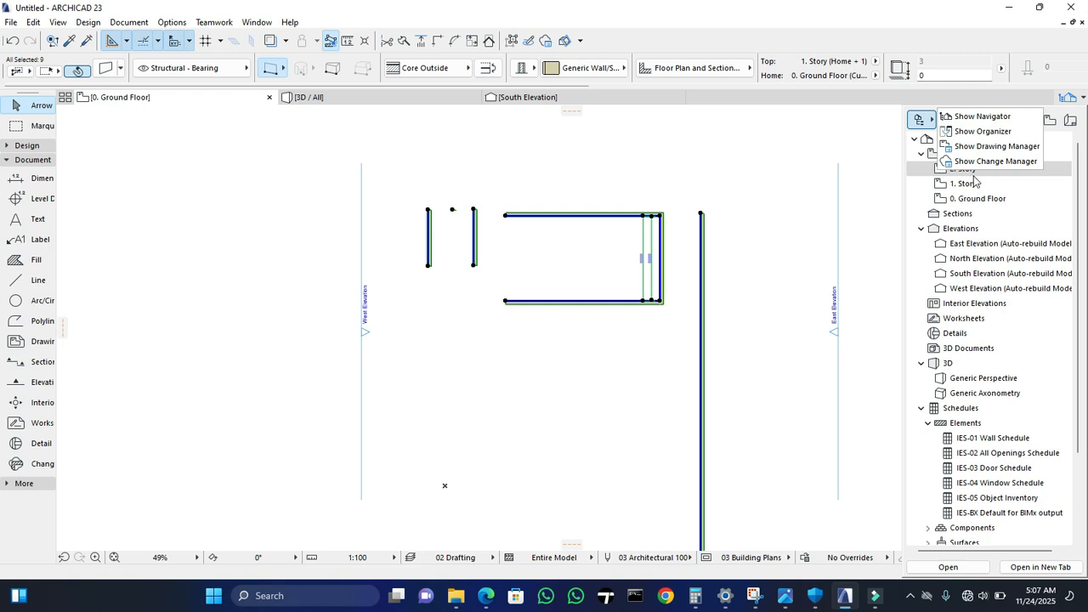
{"action": "left_click", "coordinate": [920, 120]}
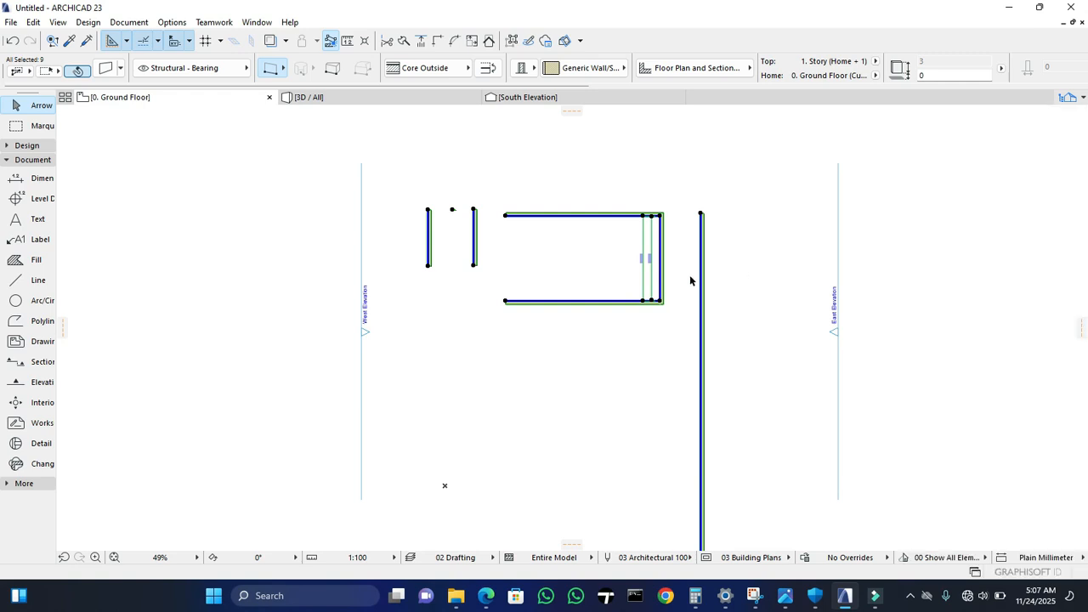
Step: Delete all the walls and dimensions from the ground floor plan
{"action": "scroll", "coordinate": [735, 283], "scroll_direction": "down", "scroll_amount": 2}
{"action": "mouse_move", "coordinate": [754, 281]}
{"action": "middle_mouse_down"}
{"action": "mouse_move", "coordinate": [612, 303]}
{"action": "mouse_move", "coordinate": [632, 284]}
{"action": "middle_mouse_up"}
{"action": "left_click", "coordinate": [615, 190]}
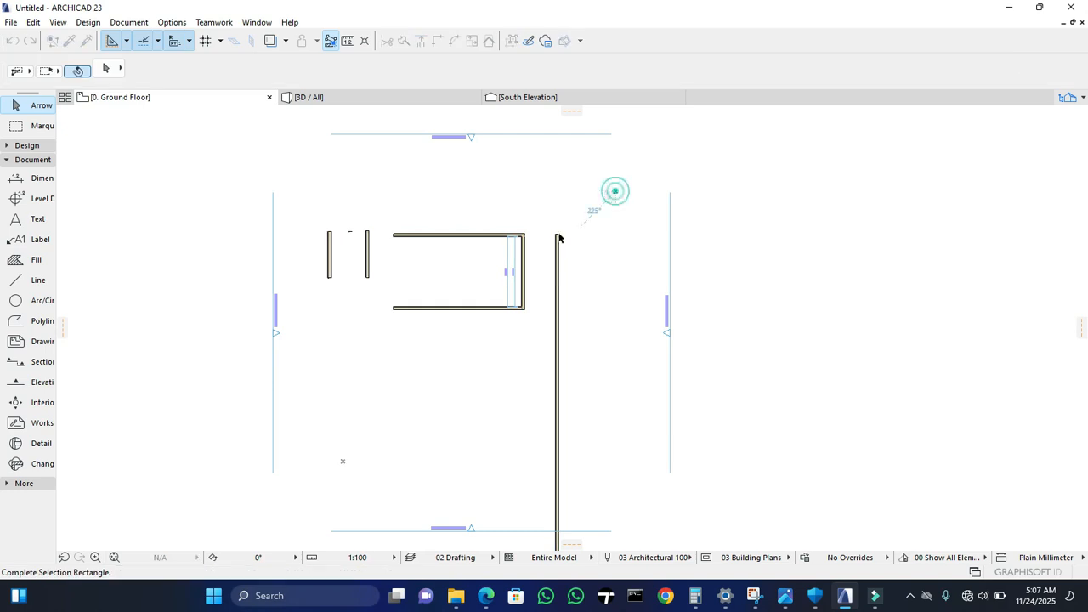
{"action": "left_click", "coordinate": [315, 348]}
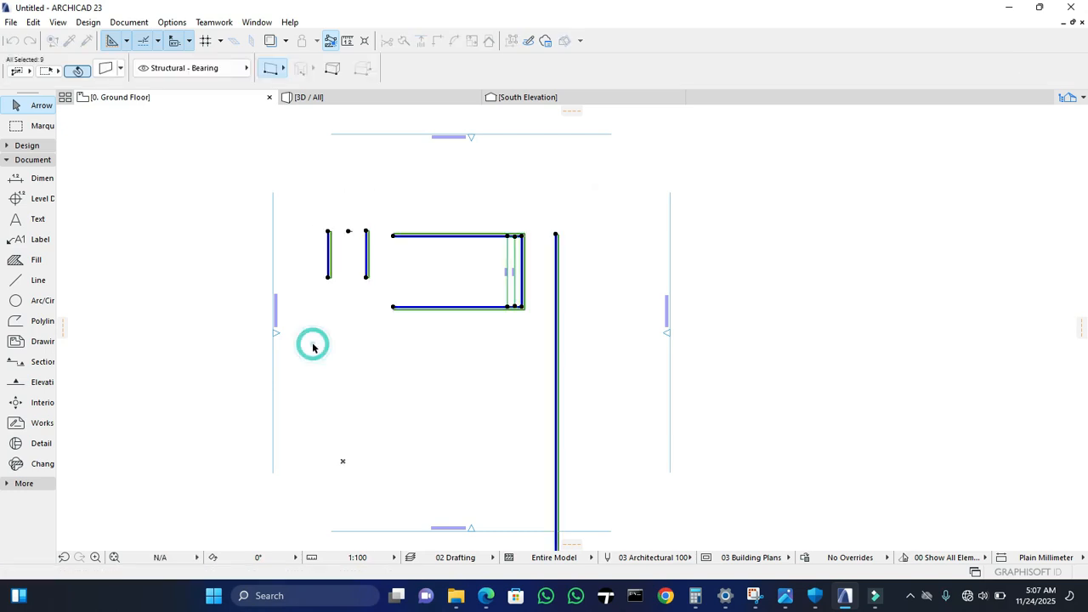
{"action": "key", "text": "Delete"}
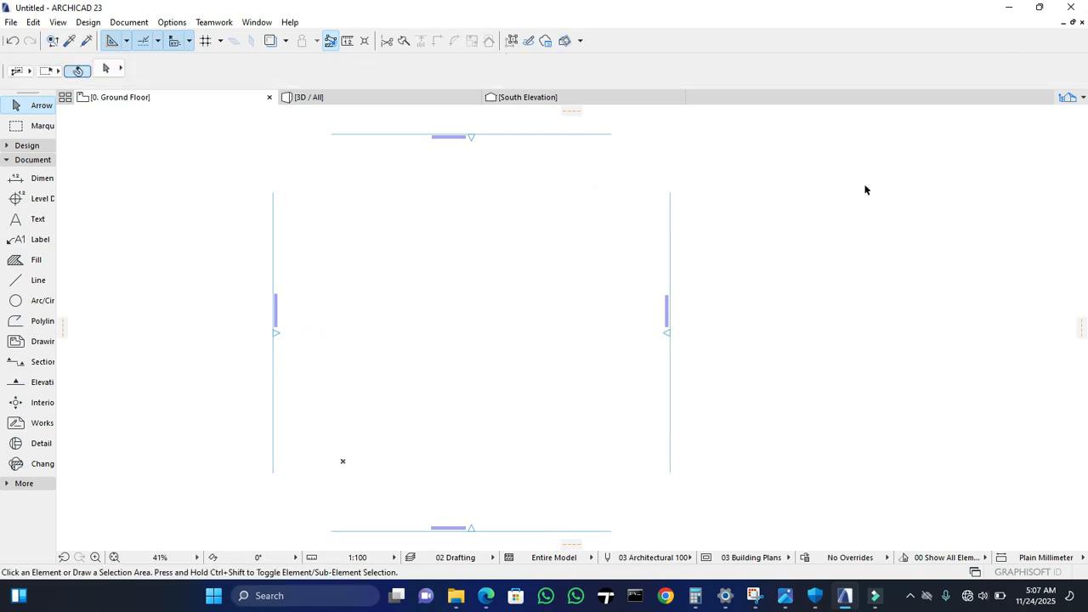
Step: Review the elevations and heights of the stories in Story Settings and close it without changes
{"action": "left_click", "coordinate": [1067, 97]}
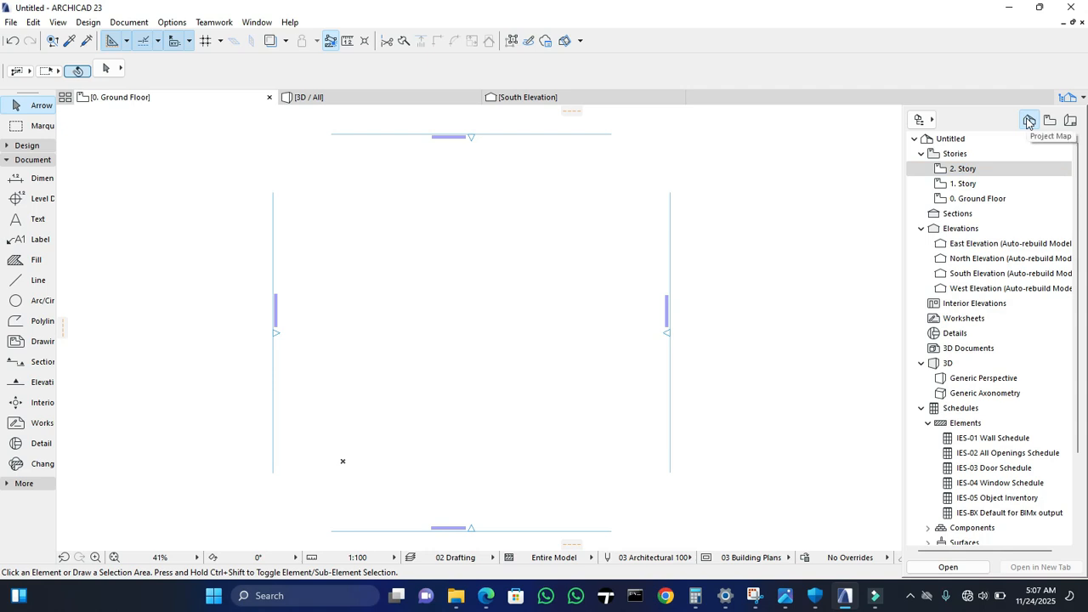
{"action": "right_click", "coordinate": [964, 171]}
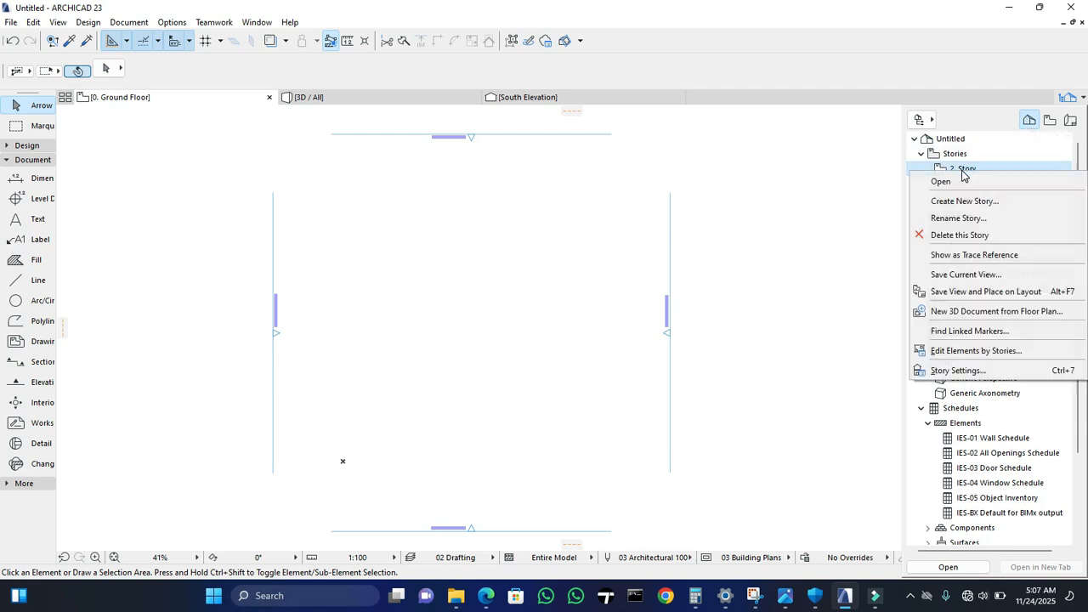
{"action": "left_click", "coordinate": [958, 370]}
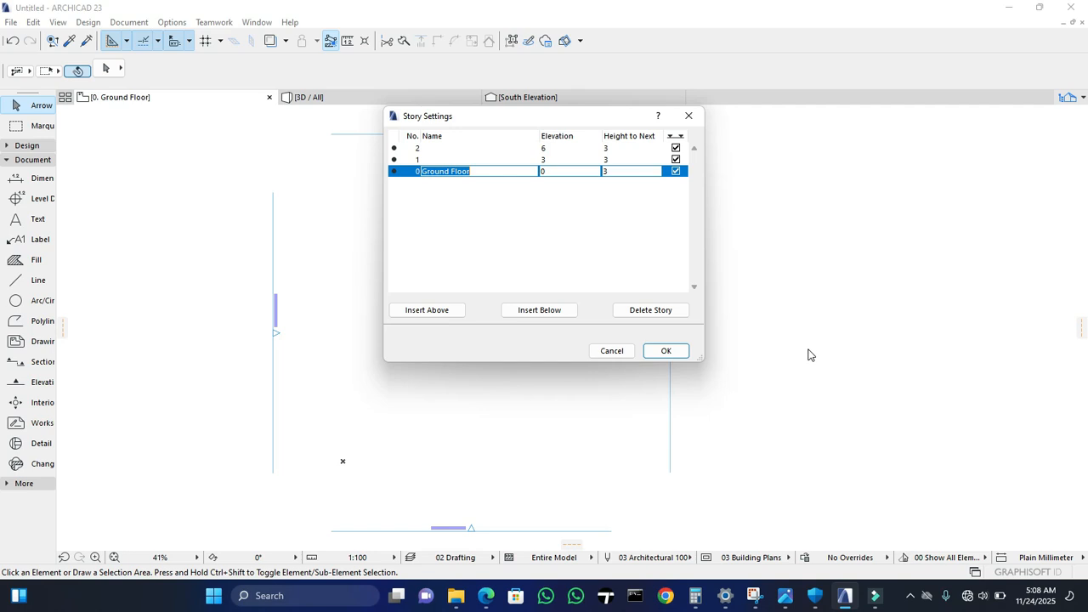
{"action": "left_click", "coordinate": [689, 115]}
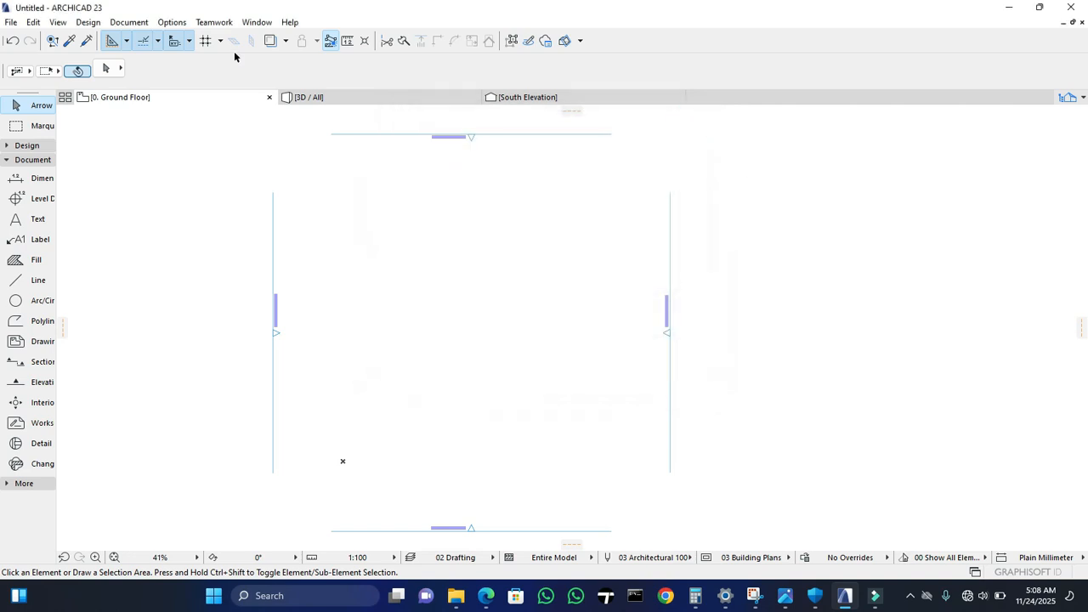
Step: Change the project's working length unit to millimeter and apply it
{"action": "left_click", "coordinate": [171, 22]}
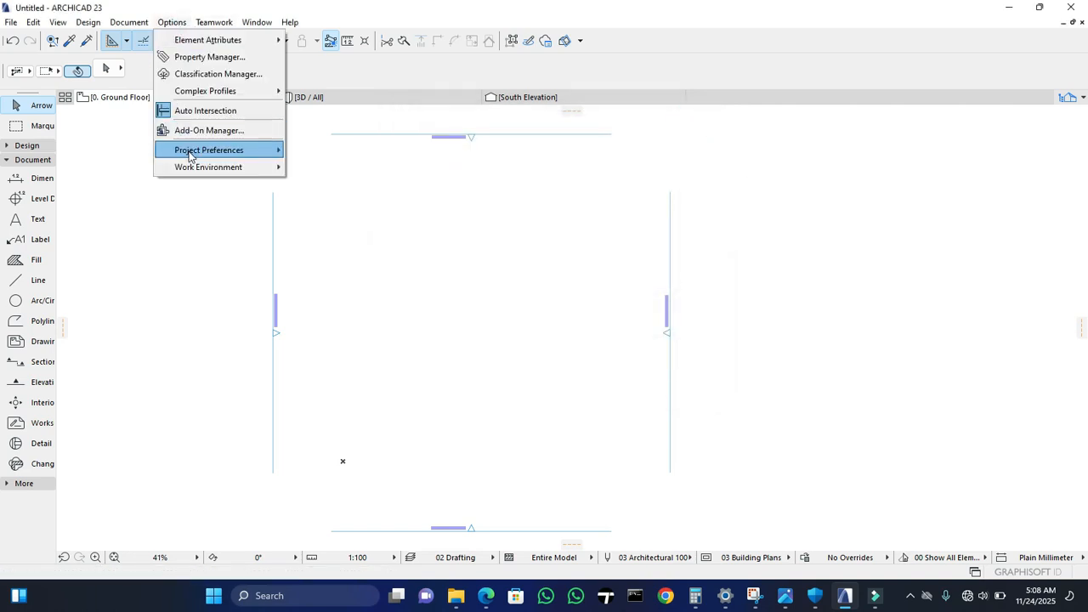
{"action": "mouse_move", "coordinate": [233, 151]}
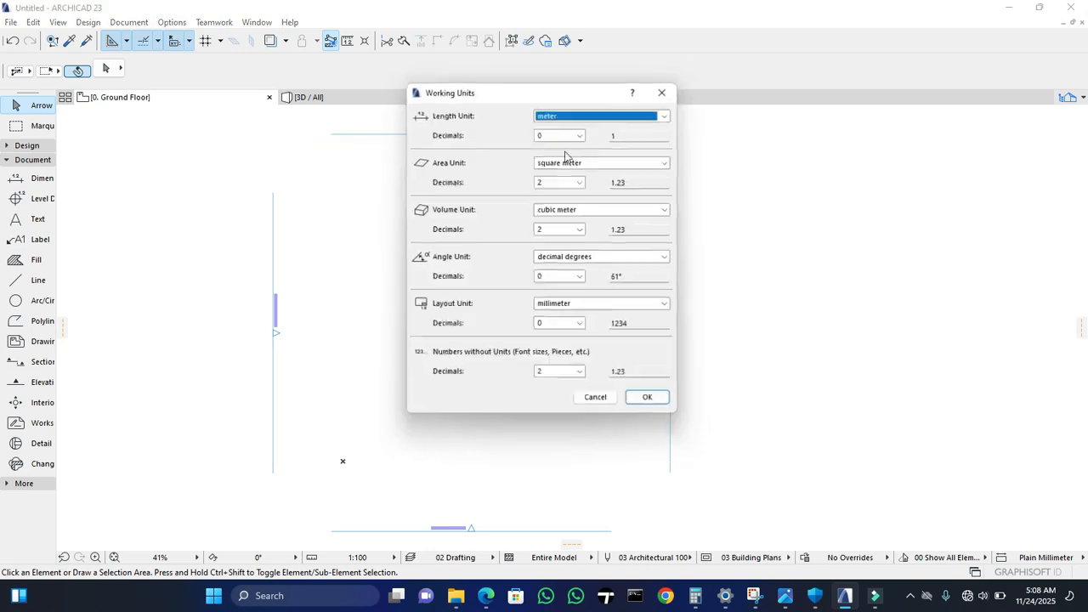
{"action": "left_click", "coordinate": [633, 112]}
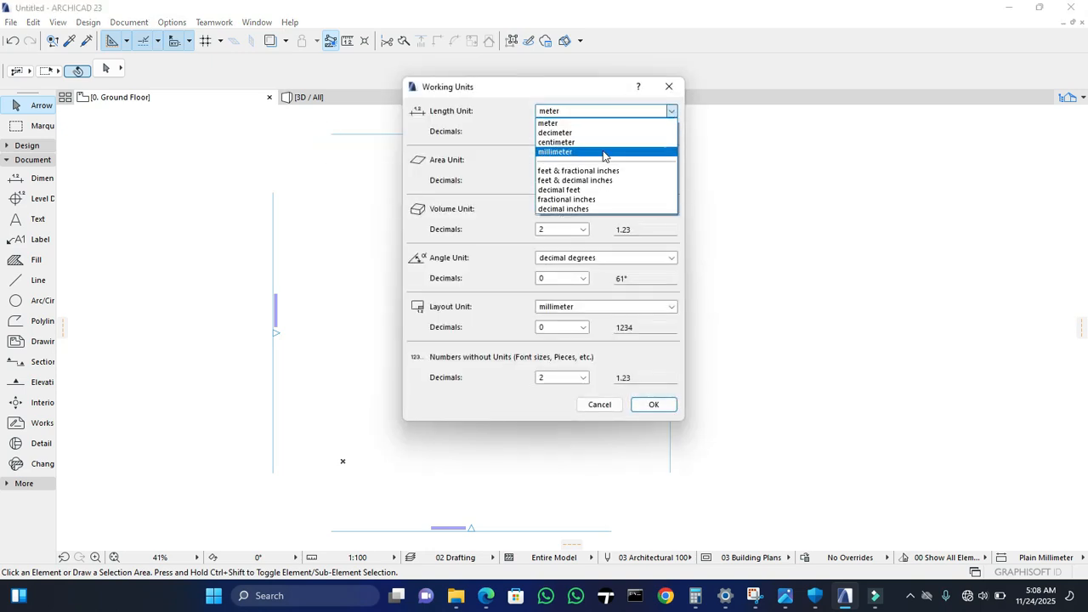
{"action": "left_click", "coordinate": [600, 151]}
{"action": "left_click", "coordinate": [648, 406]}
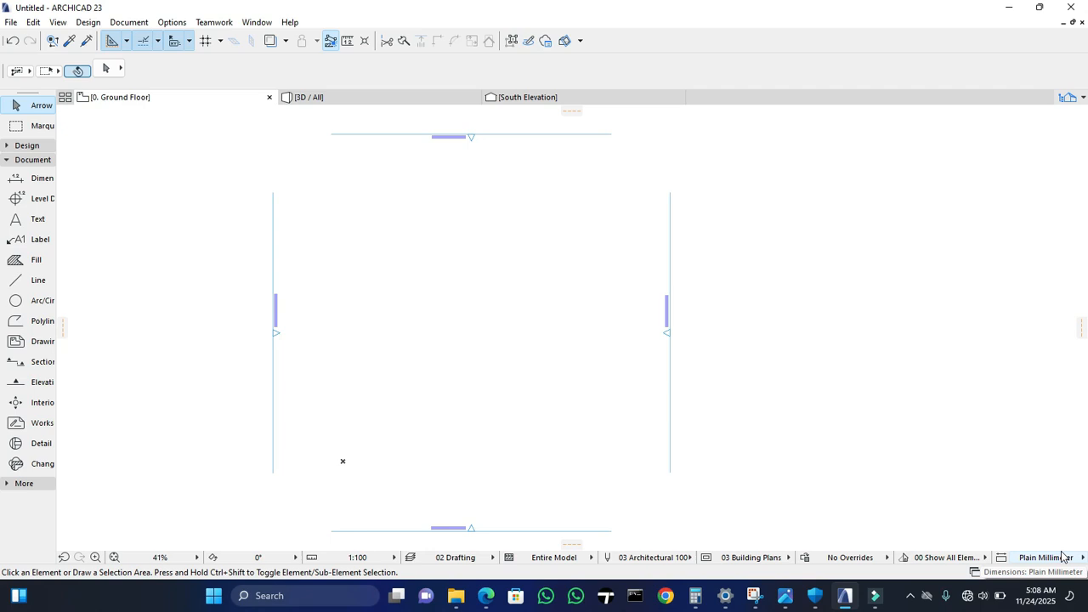
Step: Open Story Settings for the ground floor, inspect the elevation and height fields of stories 0 and 1, and close it
{"action": "left_click", "coordinate": [1069, 98]}
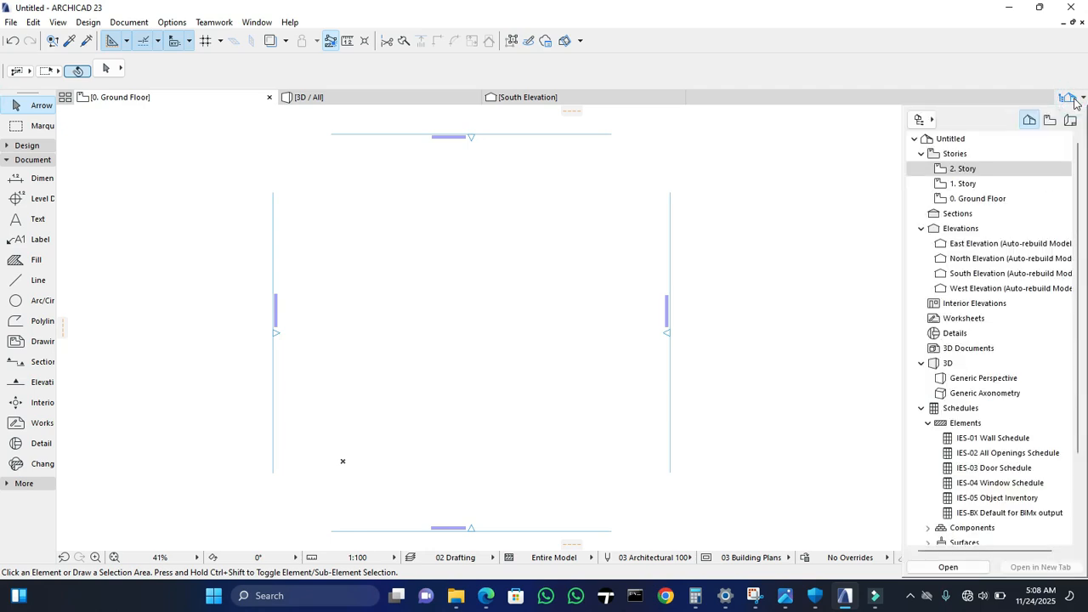
{"action": "left_click", "coordinate": [1071, 98]}
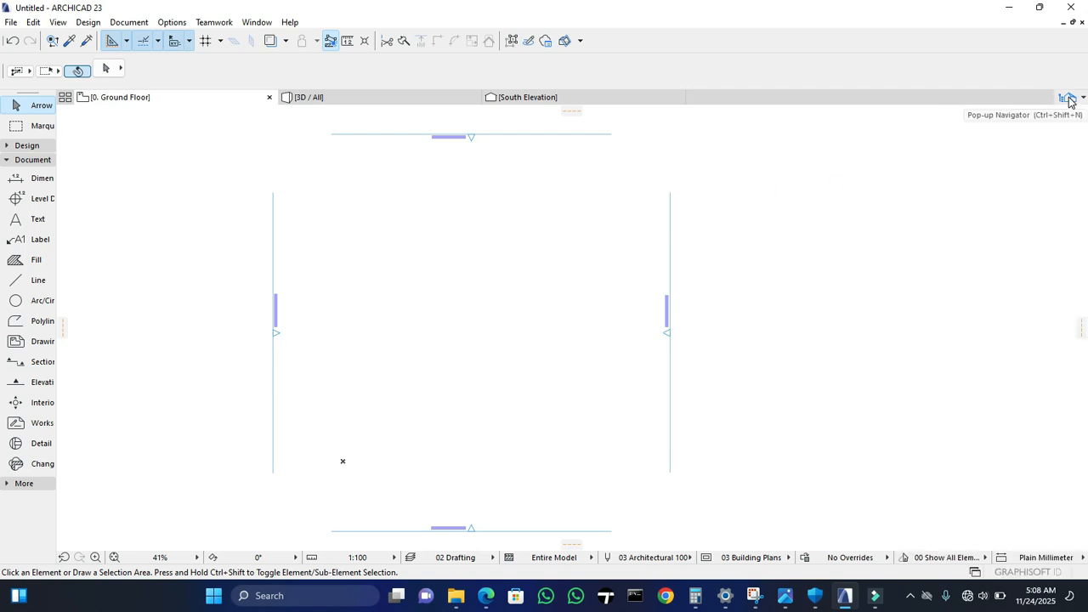
{"action": "left_click", "coordinate": [1071, 98]}
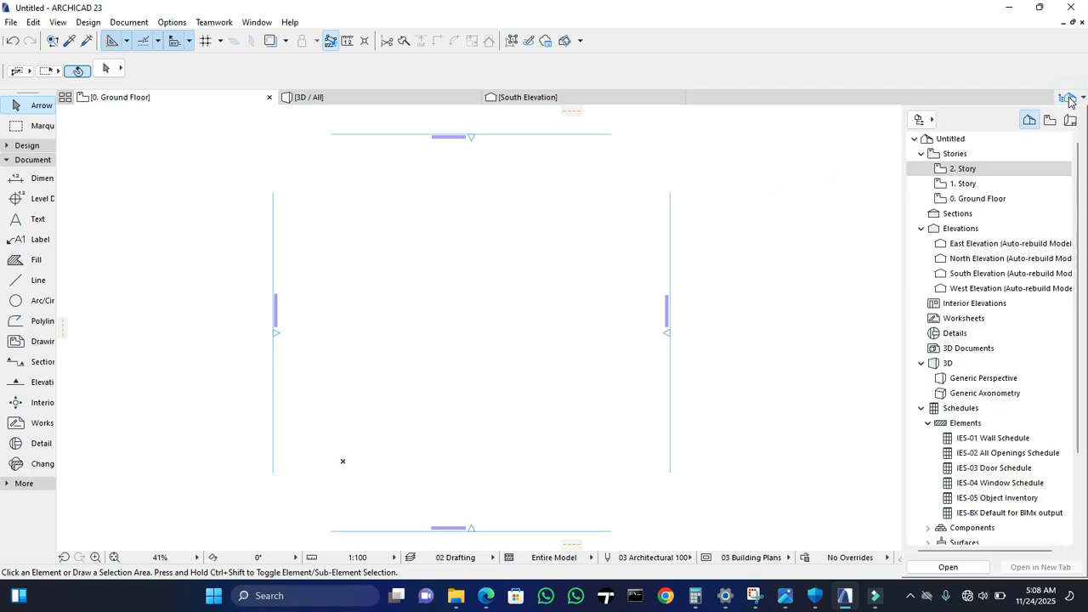
{"action": "right_click", "coordinate": [983, 199]}
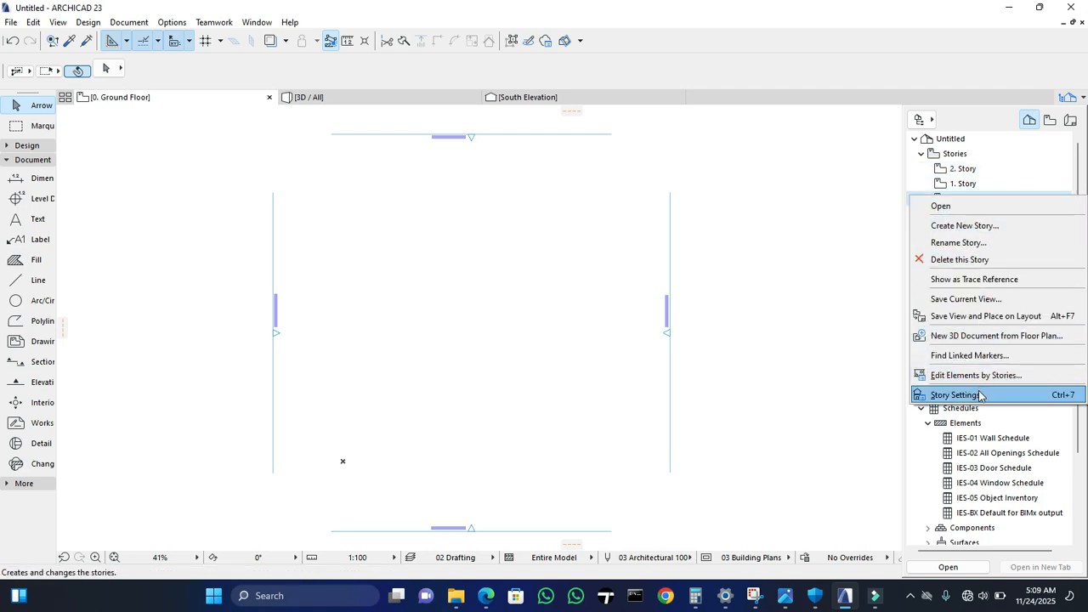
{"action": "left_click", "coordinate": [980, 395]}
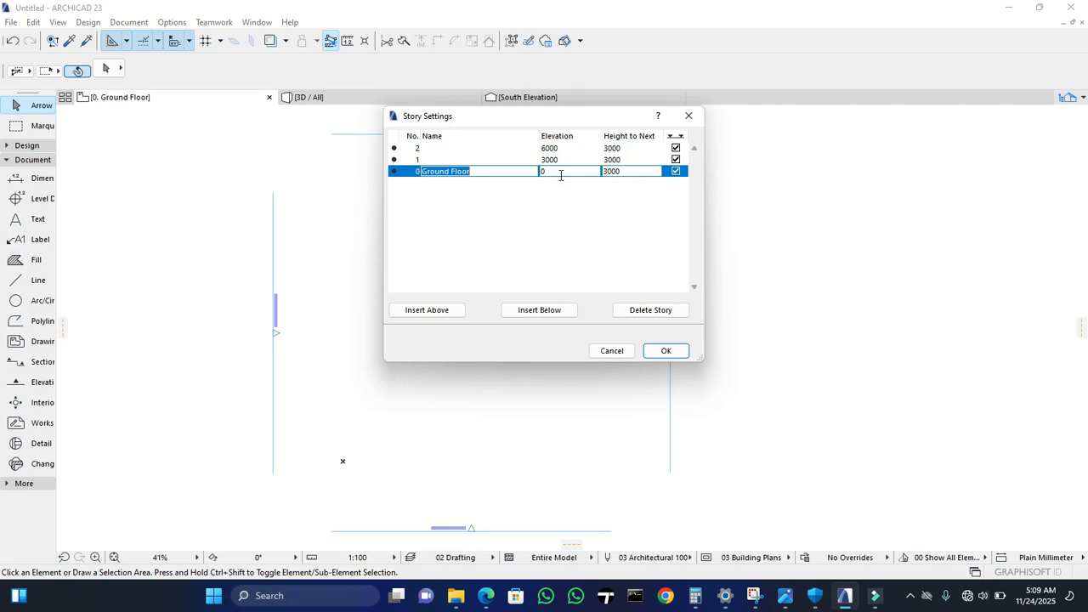
{"action": "left_click", "coordinate": [501, 160]}
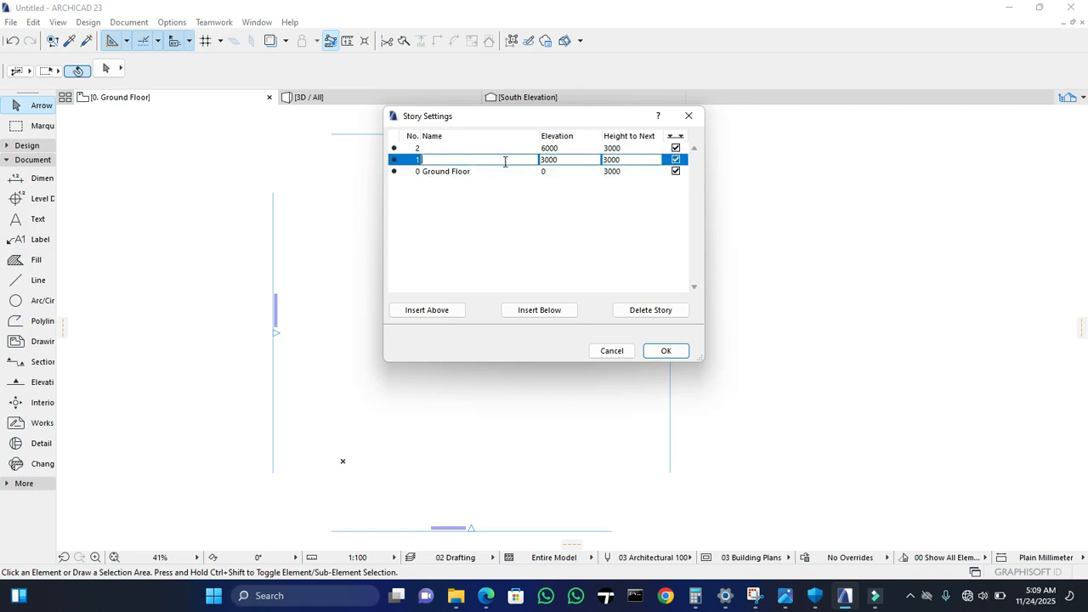
{"action": "left_click", "coordinate": [567, 171]}
{"action": "left_click", "coordinate": [614, 160]}
{"action": "left_click", "coordinate": [684, 124]}
Step: Open the South Elevation and examine the level markers of the ground floor and the two stories above it
{"action": "left_click", "coordinate": [1066, 97]}
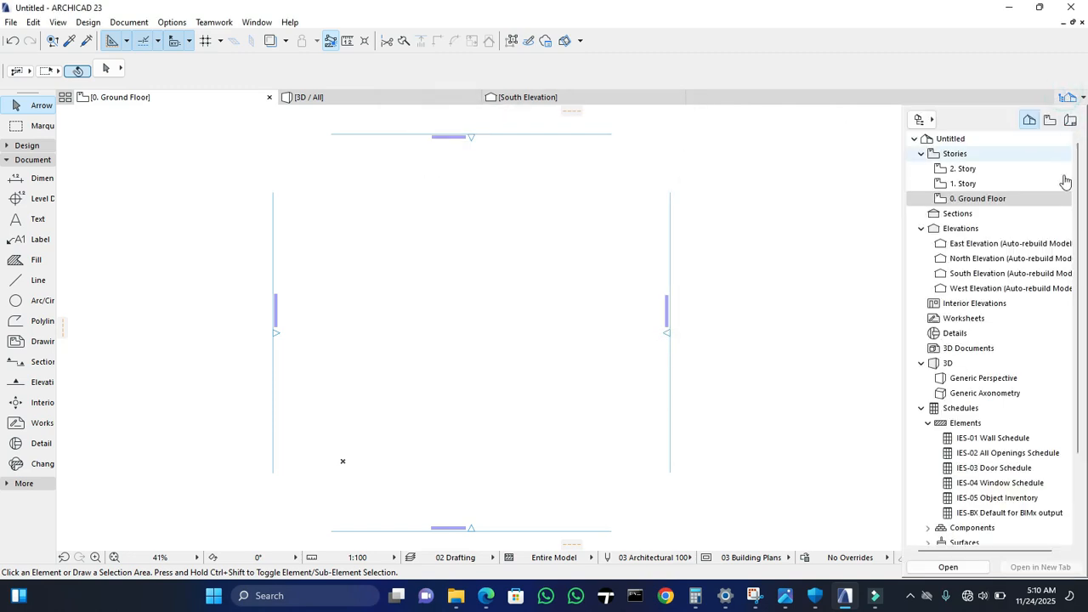
{"action": "double_click", "coordinate": [1003, 272]}
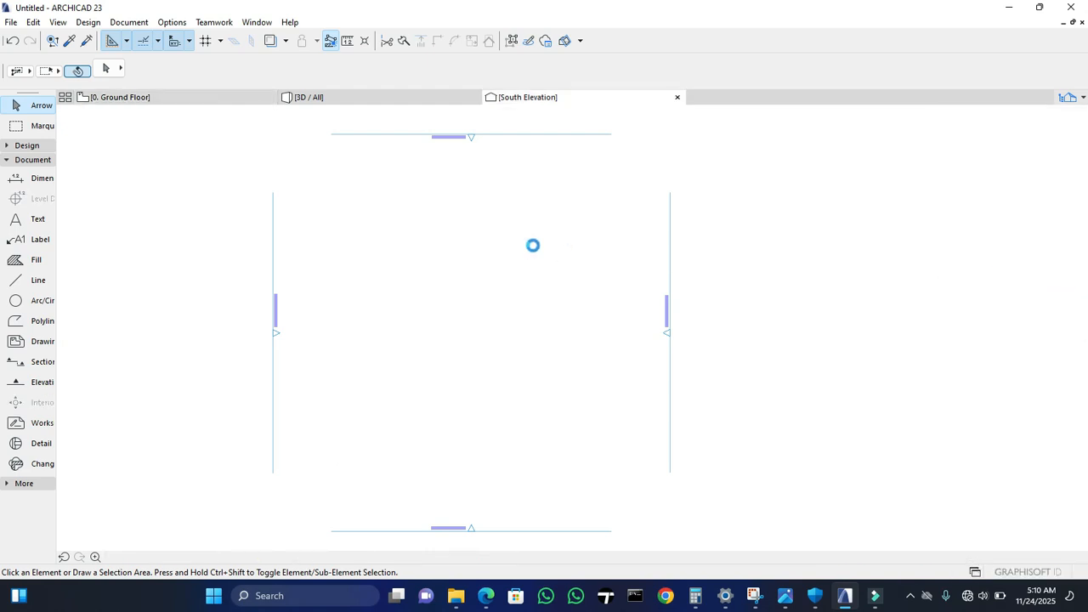
{"action": "scroll", "coordinate": [693, 384], "scroll_direction": "up", "scroll_amount": 5}
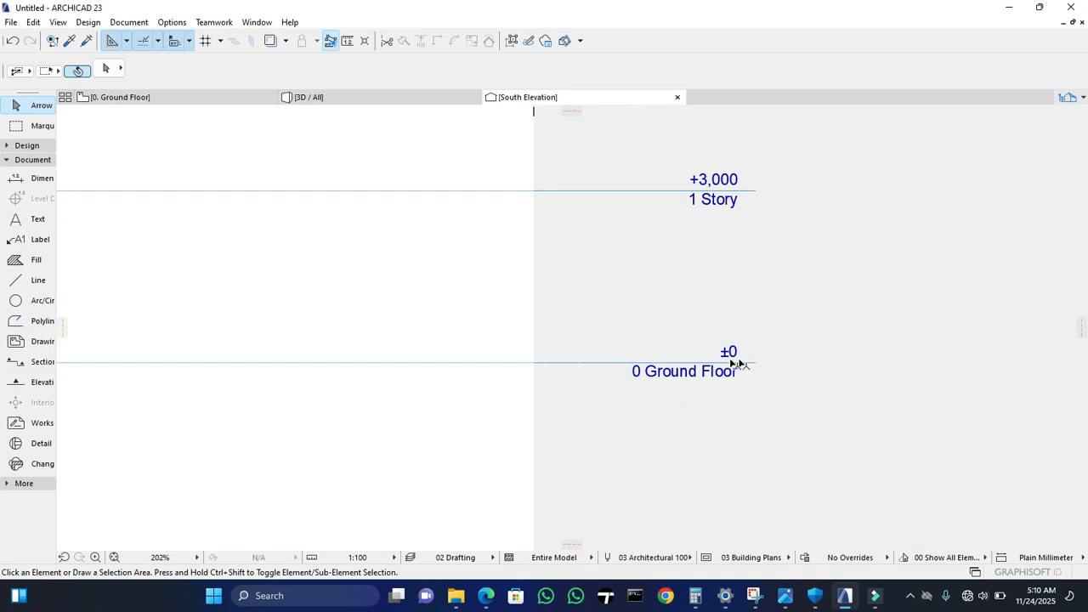
{"action": "scroll", "coordinate": [720, 327], "scroll_direction": "up", "scroll_amount": 3}
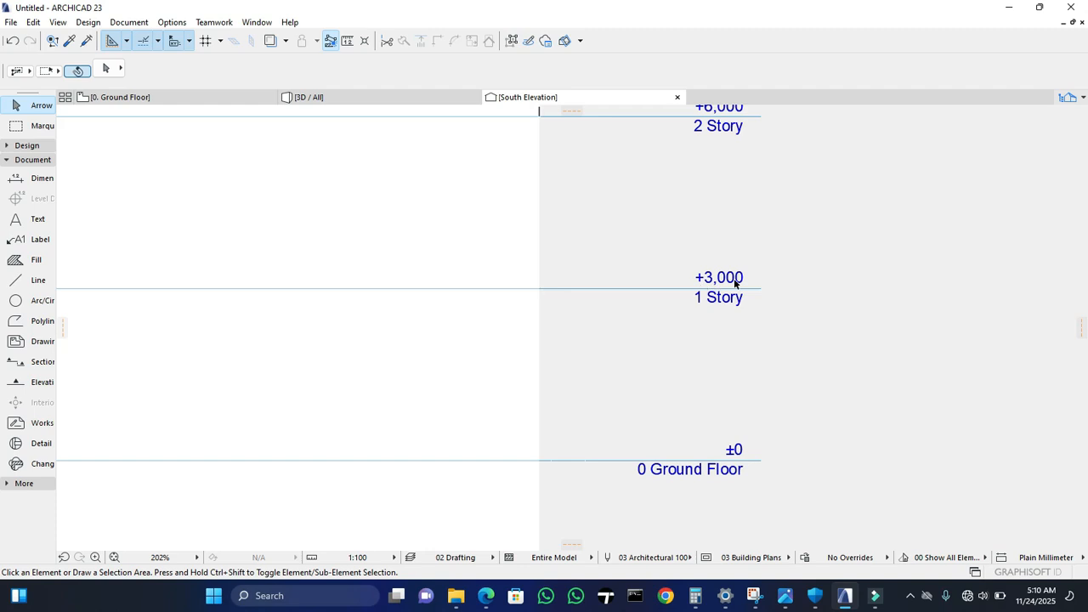
{"action": "scroll", "coordinate": [731, 285], "scroll_direction": "up", "scroll_amount": 2}
{"action": "scroll", "coordinate": [731, 374], "scroll_direction": "down", "scroll_amount": 2}
{"action": "scroll", "coordinate": [727, 237], "scroll_direction": "up", "scroll_amount": 2}
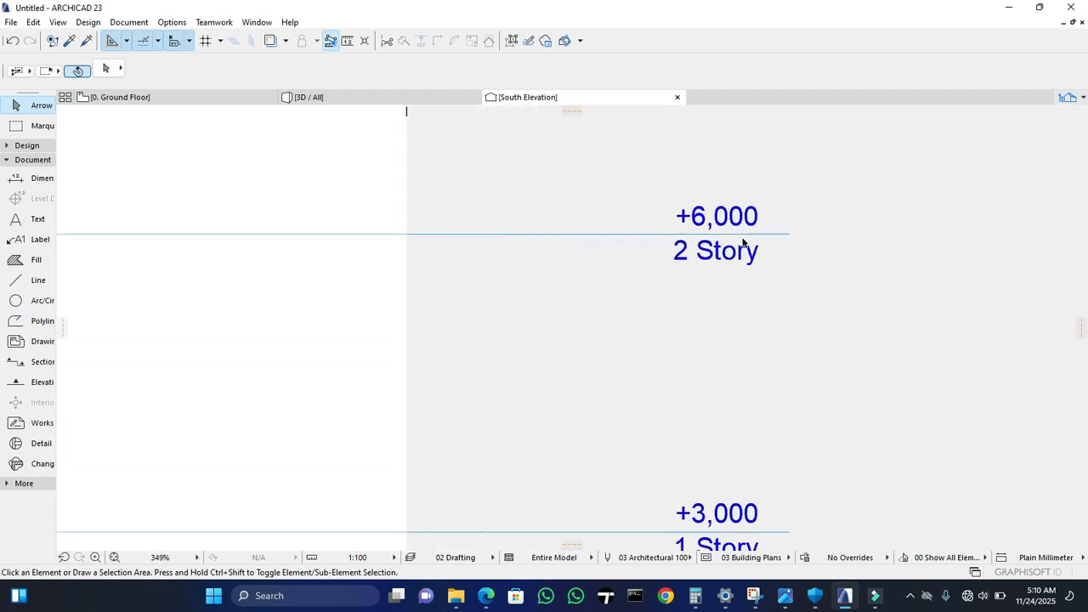
{"action": "scroll", "coordinate": [779, 161], "scroll_direction": "down", "scroll_amount": 4}
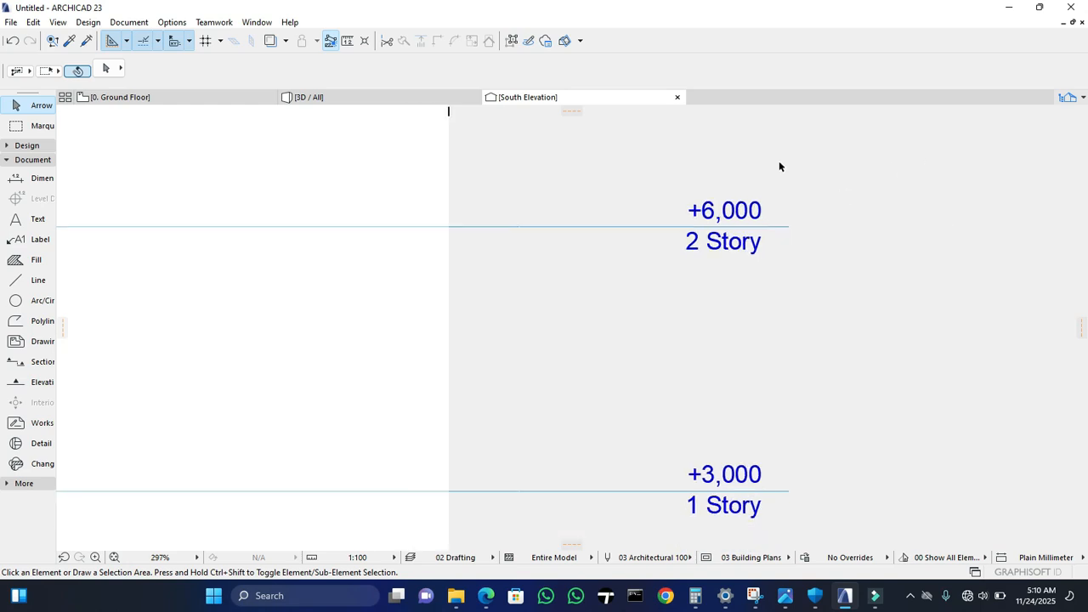
{"action": "scroll", "coordinate": [847, 247], "scroll_direction": "down", "scroll_amount": 2}
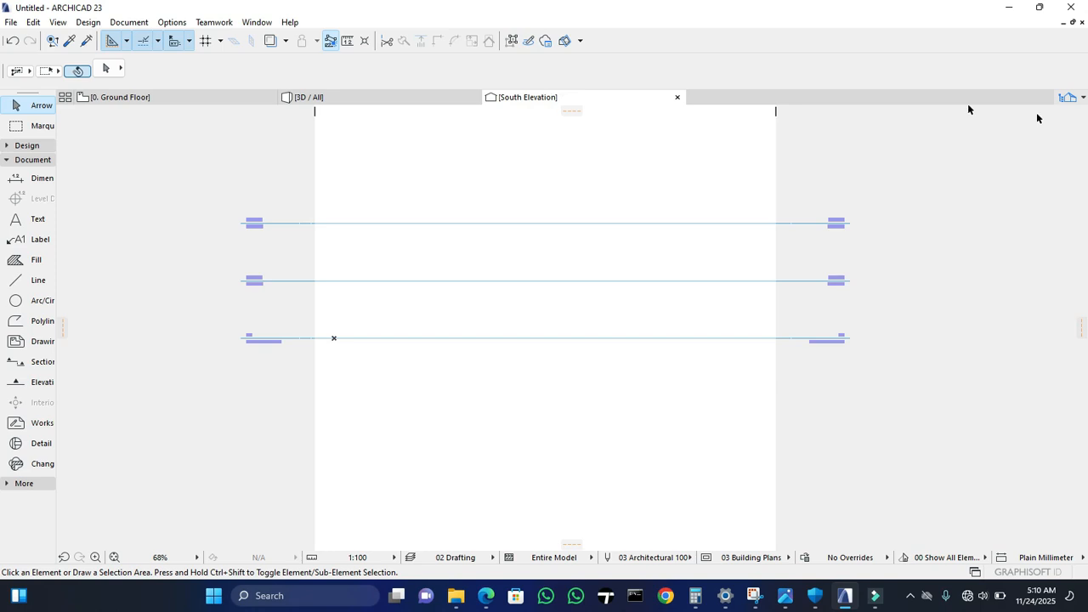
Step: Return to the ground floor plan and open Story Settings
{"action": "left_click", "coordinate": [1068, 97]}
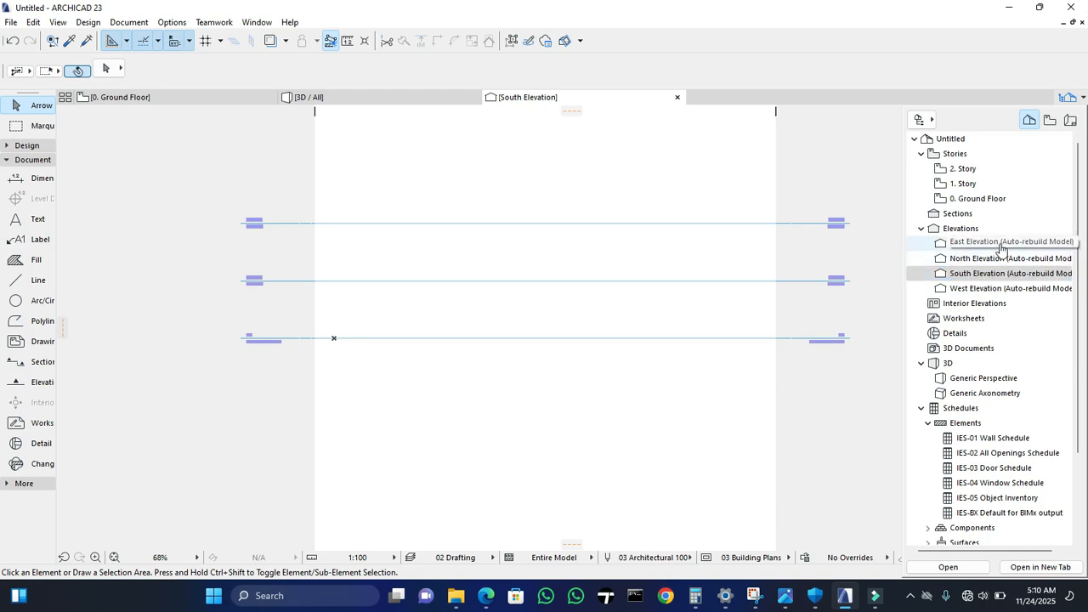
{"action": "double_click", "coordinate": [1000, 201]}
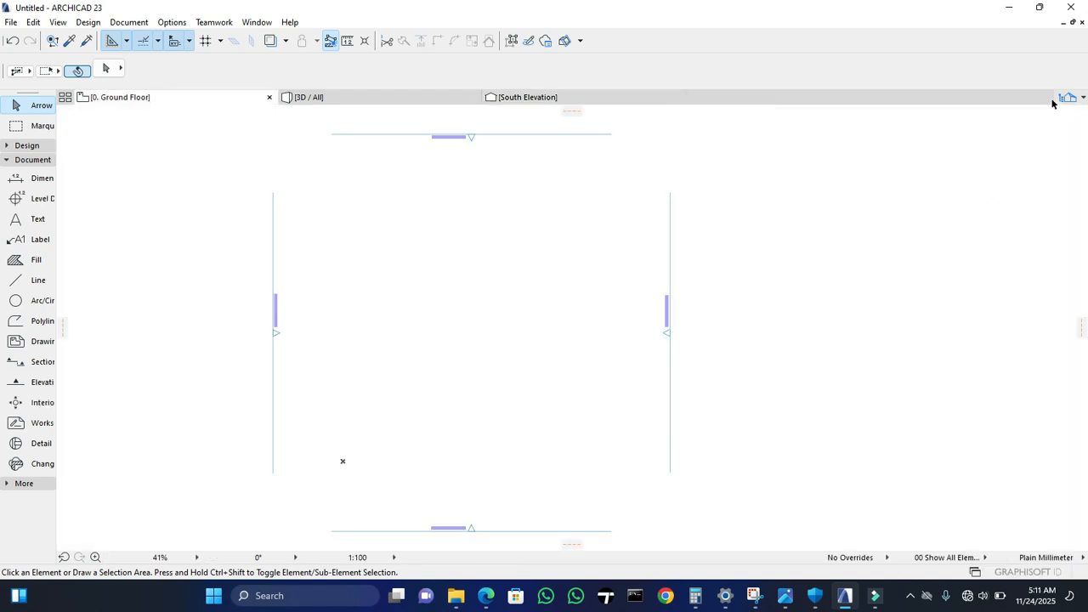
{"action": "left_click", "coordinate": [1071, 98]}
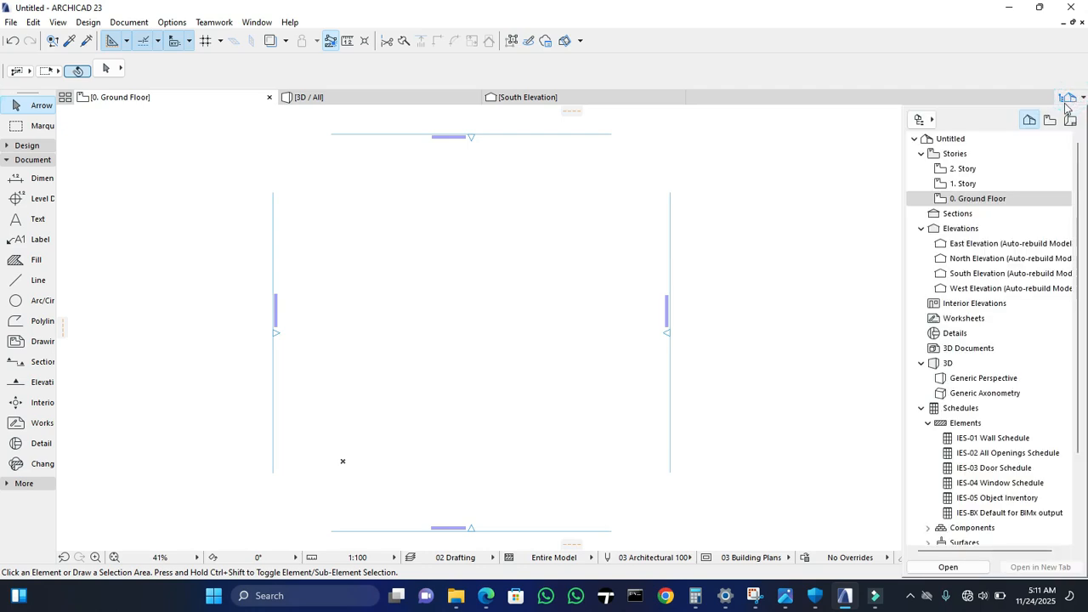
{"action": "right_click", "coordinate": [1000, 201]}
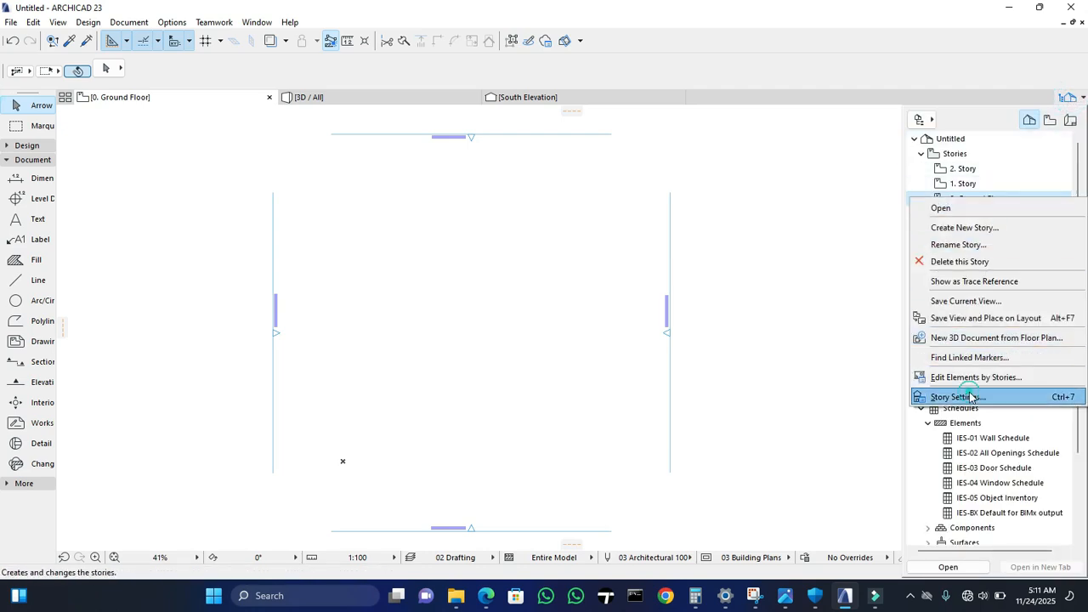
{"action": "left_click", "coordinate": [964, 396]}
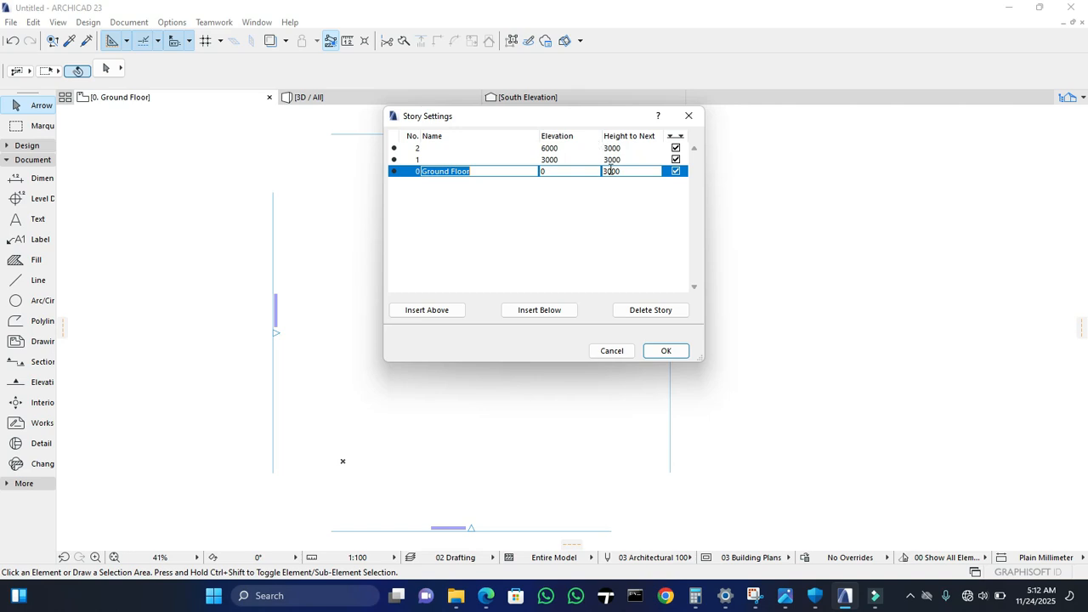
Step: Rename story 0 as NGL and set its height to next to 450
{"action": "left_click", "coordinate": [480, 175]}
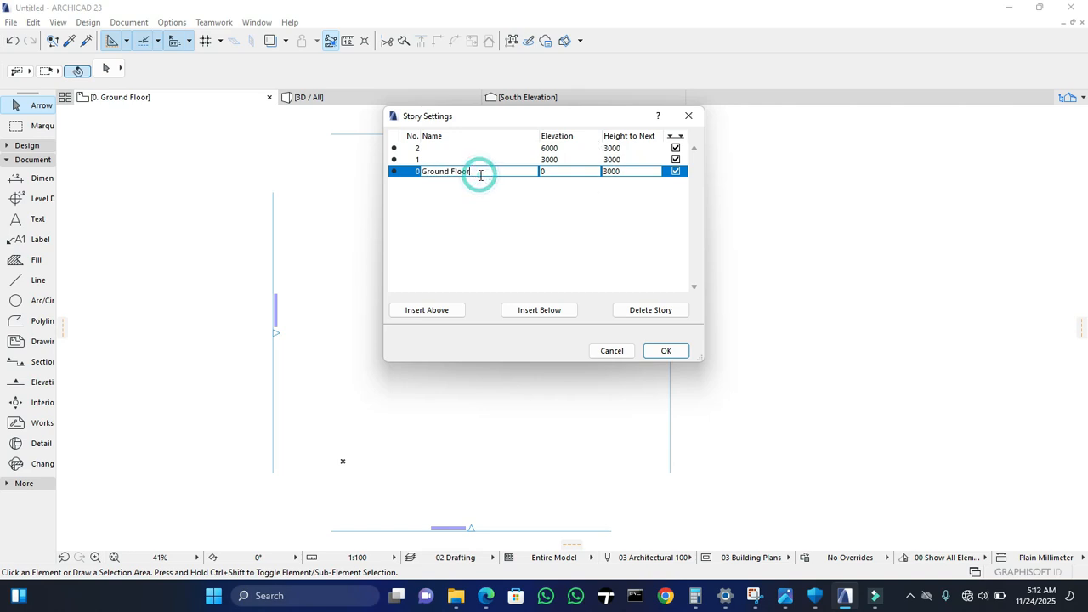
{"action": "left_click", "coordinate": [483, 174]}
{"action": "left_click", "coordinate": [425, 172]}
{"action": "left_click", "coordinate": [485, 171]}
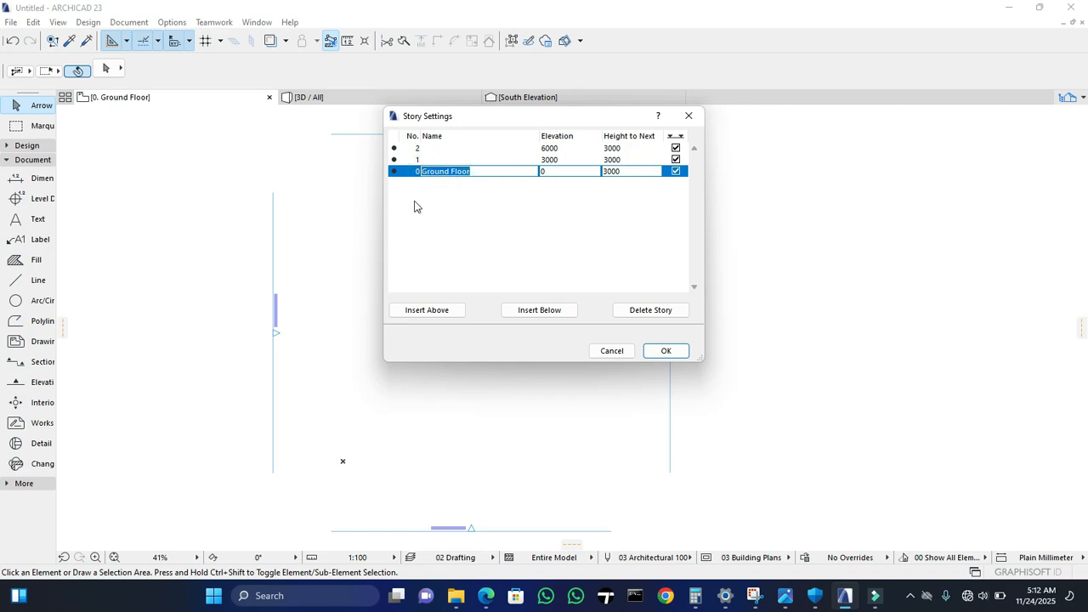
{"action": "type", "text": "NGL"}
{"action": "left_click", "coordinate": [460, 173]}
{"action": "left_click", "coordinate": [625, 171]}
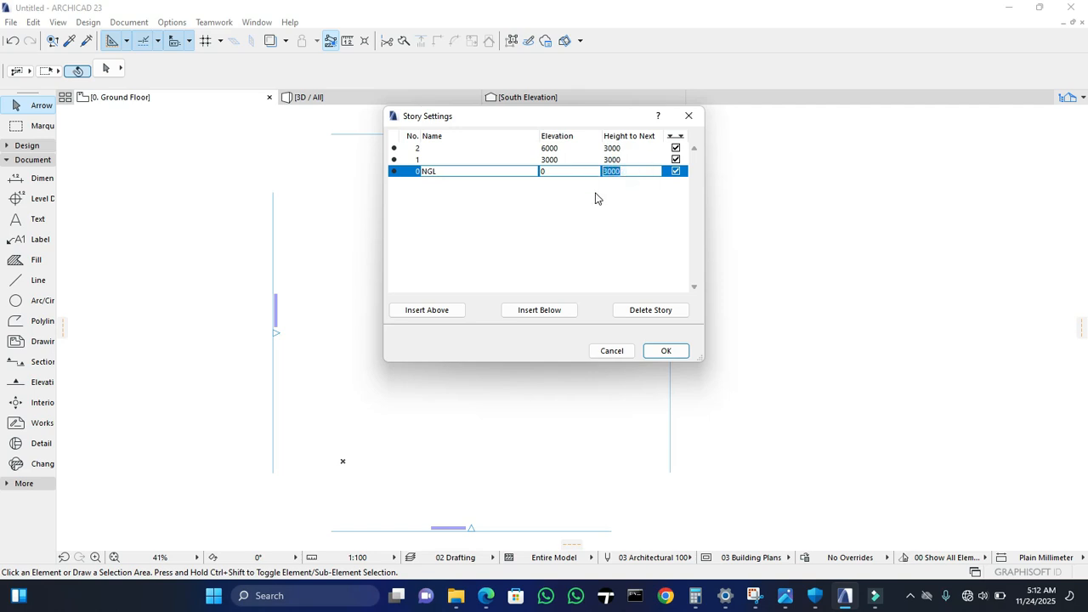
{"action": "type", "text": "450"}
{"action": "key", "text": "Return"}
Step: Name story 1 DPC and set its height to next to 2400
{"action": "left_click", "coordinate": [629, 160]}
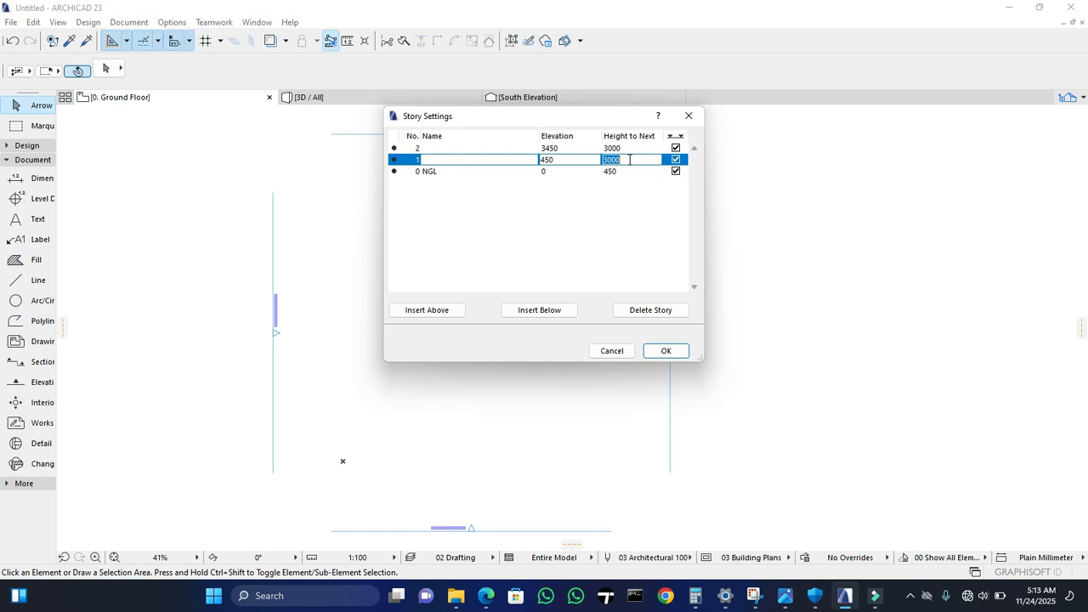
{"action": "left_click", "coordinate": [641, 172]}
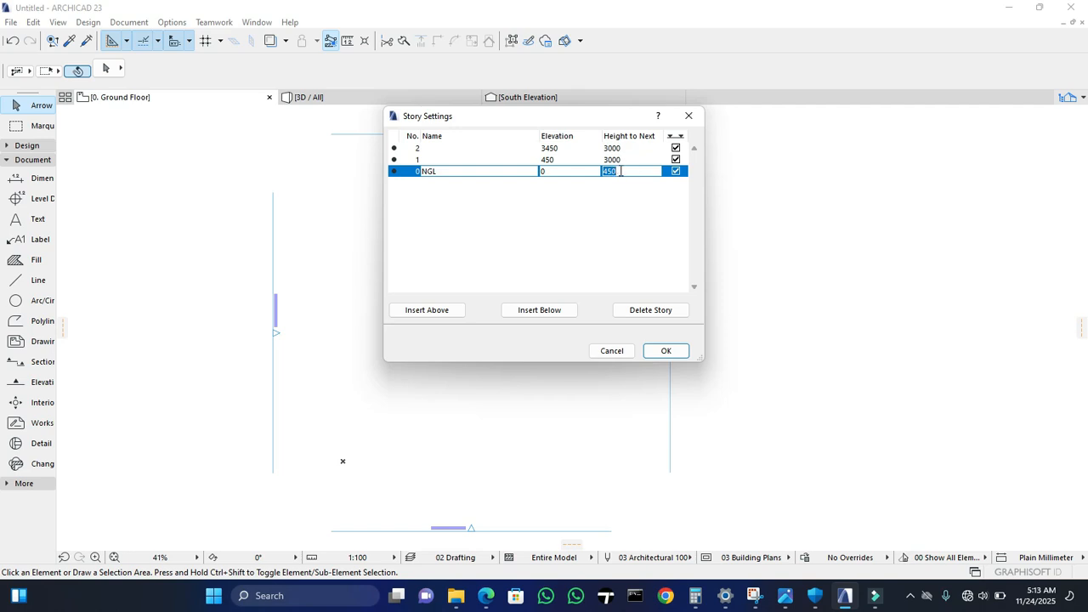
{"action": "left_click", "coordinate": [446, 161]}
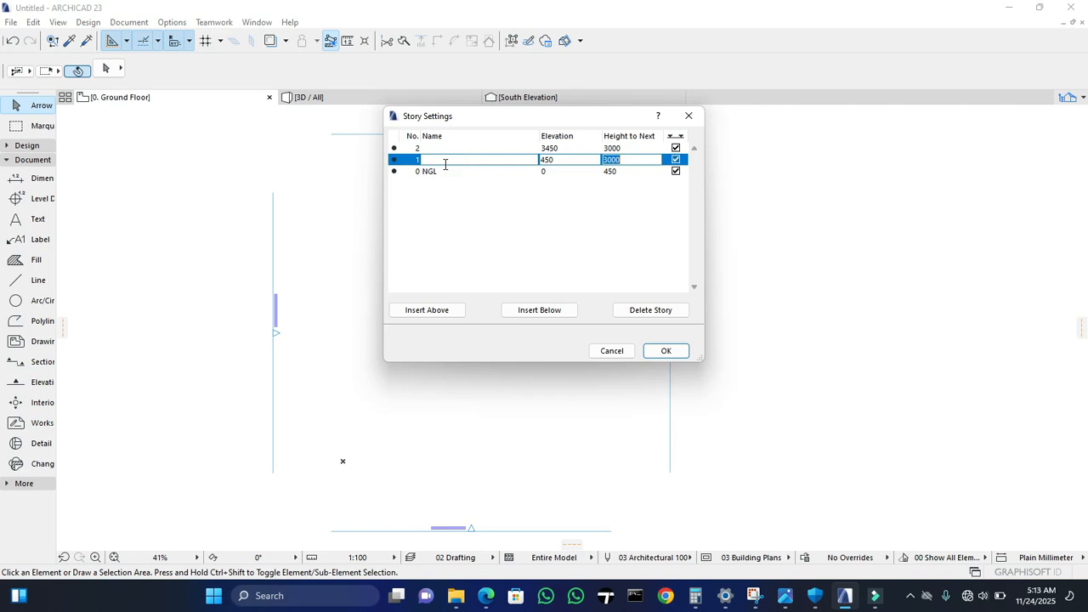
{"action": "left_click", "coordinate": [446, 161]}
{"action": "type", "text": "d"}
{"action": "key", "text": "BackSpace"}
{"action": "type", "text": "DPC"}
{"action": "left_click", "coordinate": [628, 162]}
{"action": "double_click", "coordinate": [629, 160]}
{"action": "type", "text": "2400"}
{"action": "key", "text": "Return"}
Step: Name story 2 Lintel and set its height to next to 6000
{"action": "left_click", "coordinate": [490, 149]}
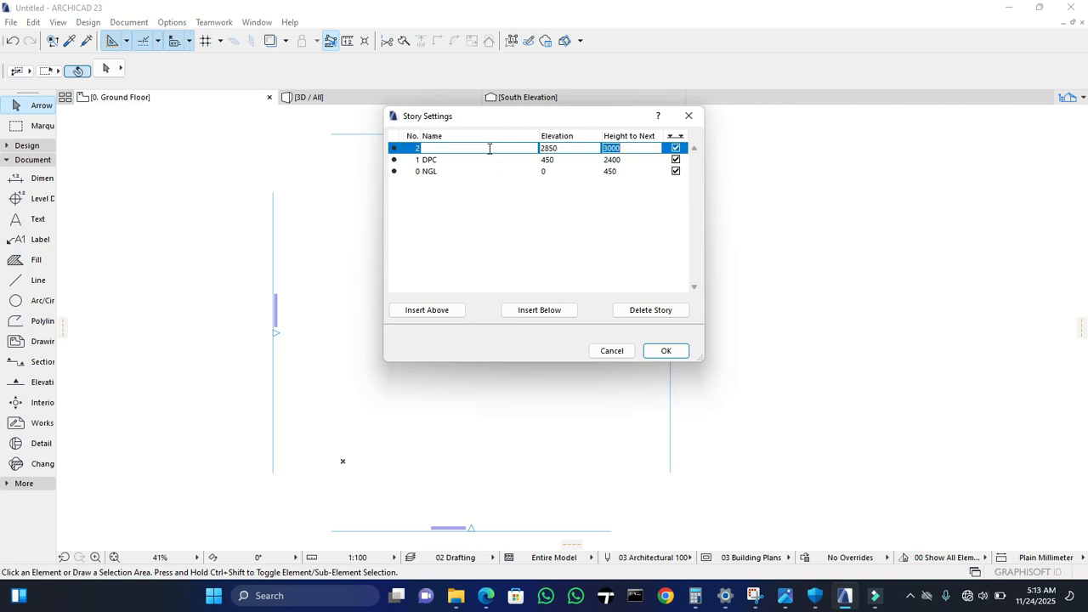
{"action": "left_click", "coordinate": [491, 149]}
{"action": "type", "text": "Lintel"}
{"action": "left_click", "coordinate": [624, 148]}
{"action": "double_click", "coordinate": [618, 149]}
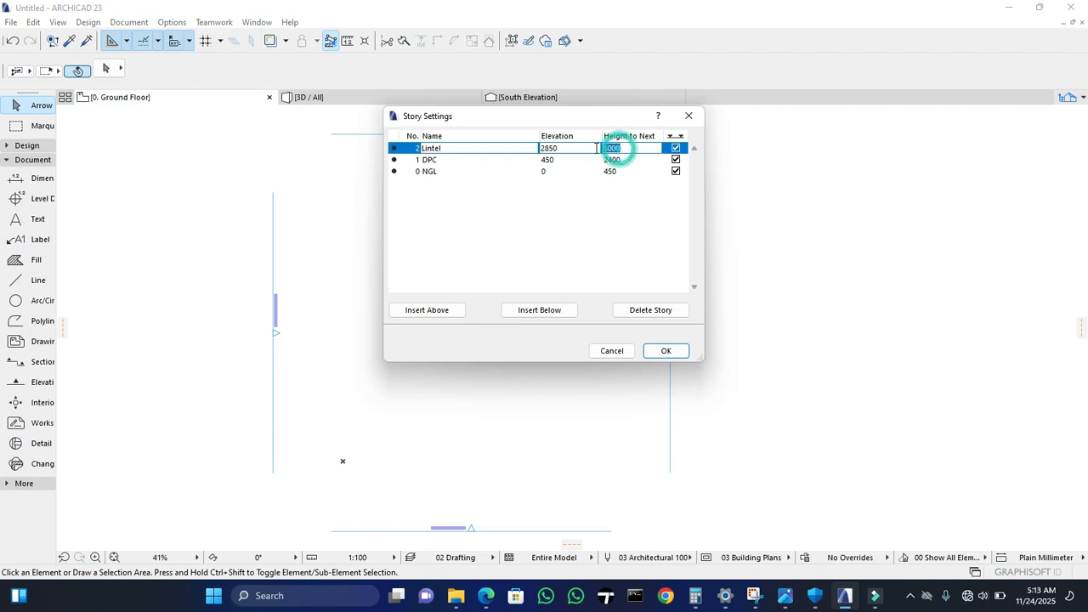
{"action": "type", "text": "6000"}
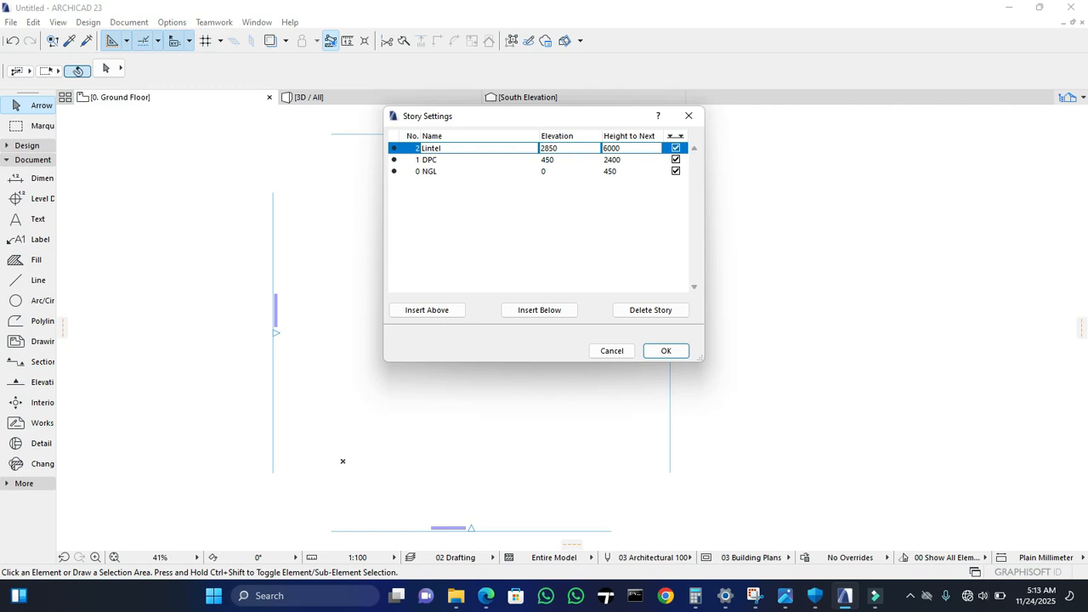
Step: Set the Lintel story's height to next to 600 and turn off its story level line display
{"action": "left_click_drag", "start_coordinate": [620, 149], "coordinate": [597, 148]}
{"action": "left_click", "coordinate": [677, 150]}
{"action": "left_click", "coordinate": [676, 149]}
{"action": "left_click", "coordinate": [677, 151]}
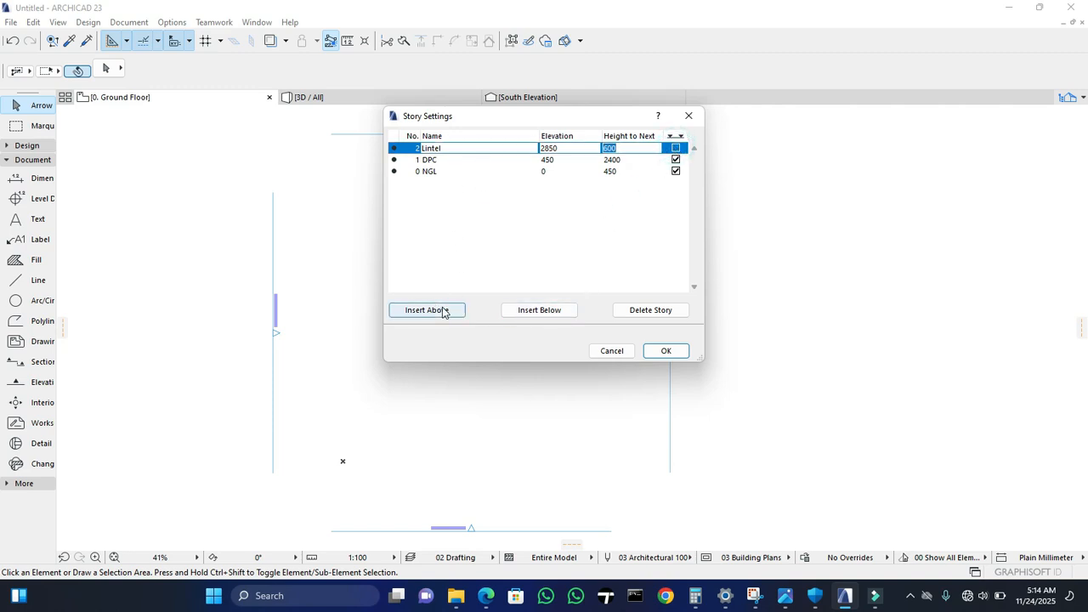
Step: Insert a new story above Lintel and set the DPC story's height to next to 3000
{"action": "left_click", "coordinate": [445, 311]}
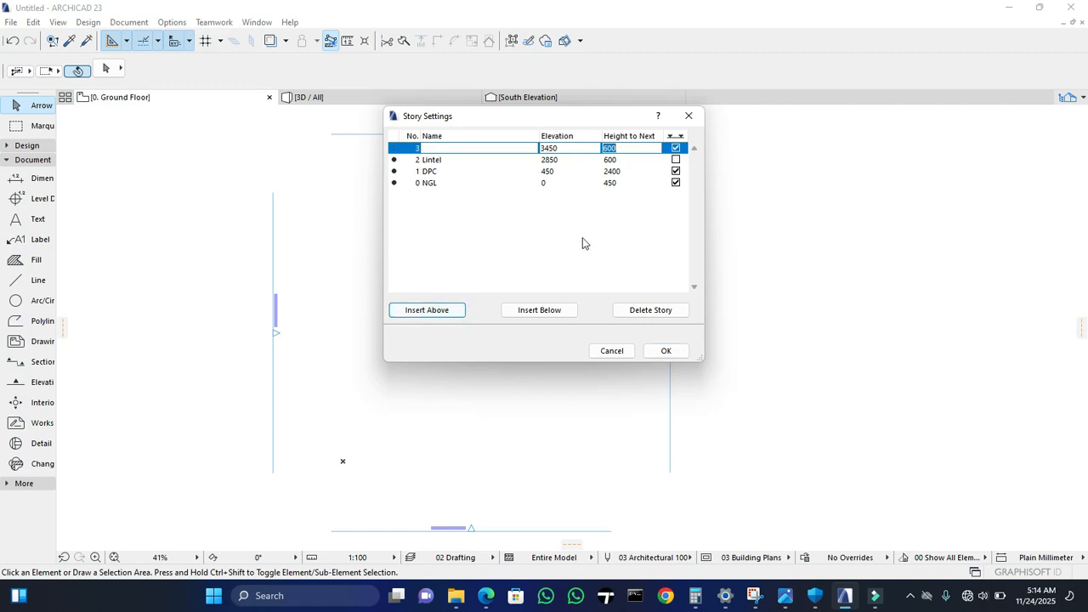
{"action": "left_click", "coordinate": [636, 173]}
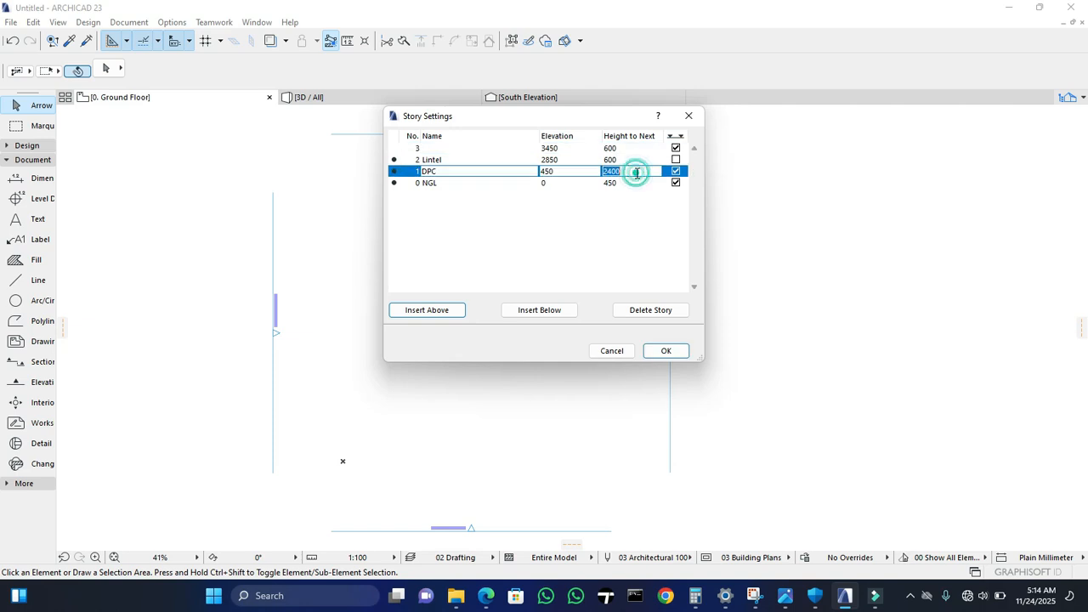
{"action": "type", "text": "3000"}
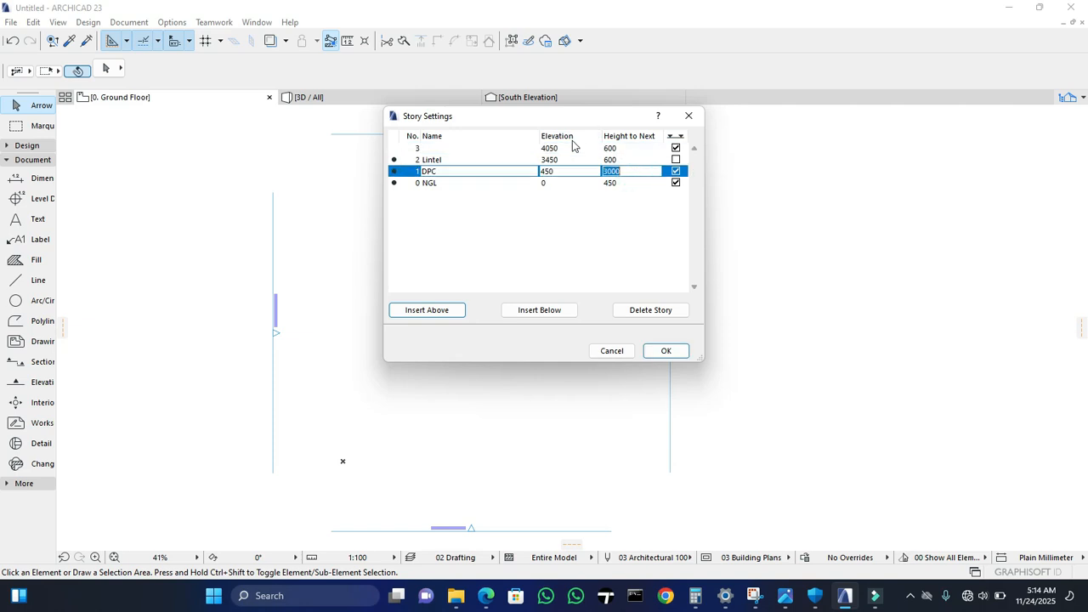
Step: Delete the Lintel story from the story list
{"action": "left_click", "coordinate": [571, 158]}
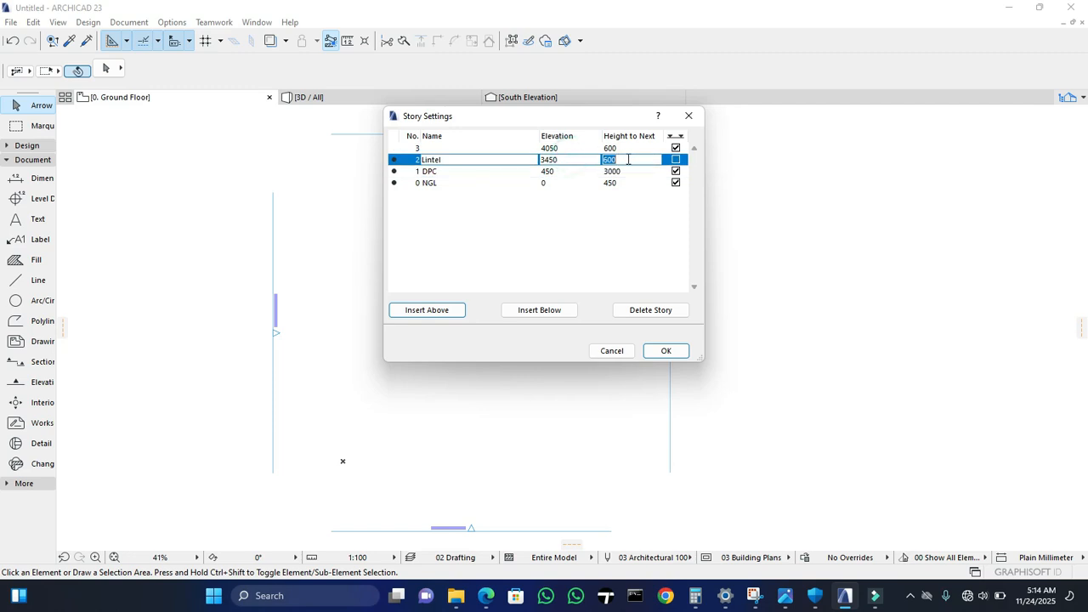
{"action": "right_click", "coordinate": [461, 165]}
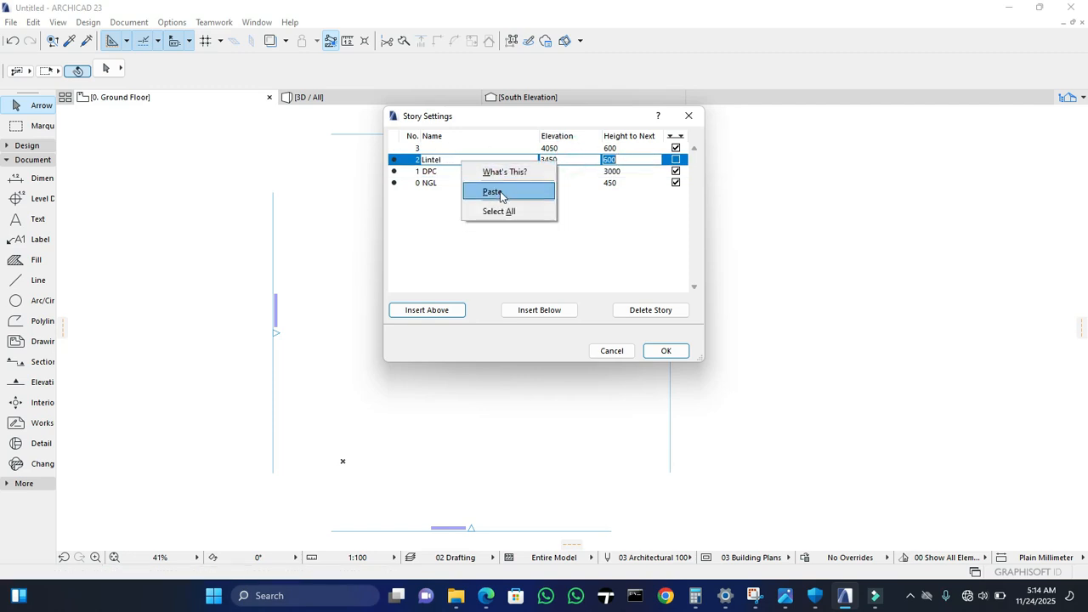
{"action": "left_click", "coordinate": [663, 312]}
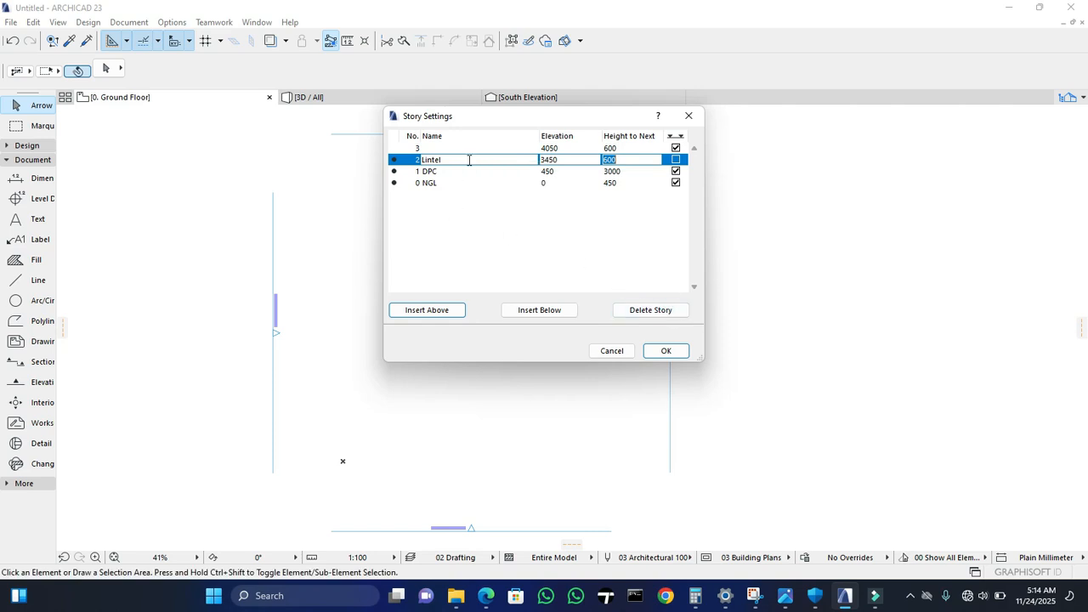
{"action": "left_click", "coordinate": [633, 311]}
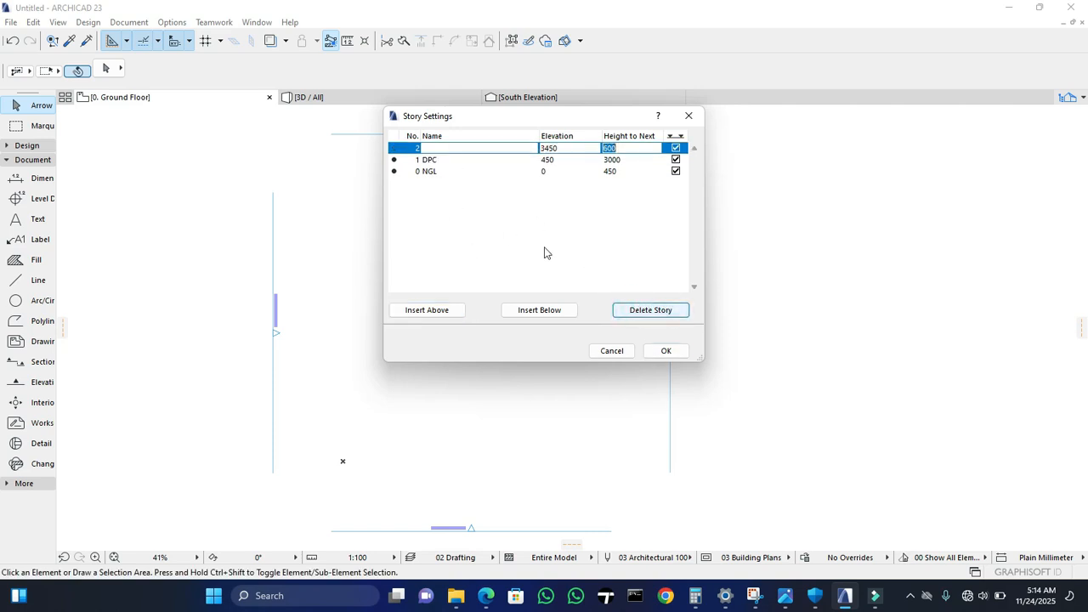
Step: Insert a new story above story 2 with a height to next of 4500, and apply the story changes including the deletion
{"action": "left_click", "coordinate": [628, 148]}
{"action": "left_click", "coordinate": [442, 311]}
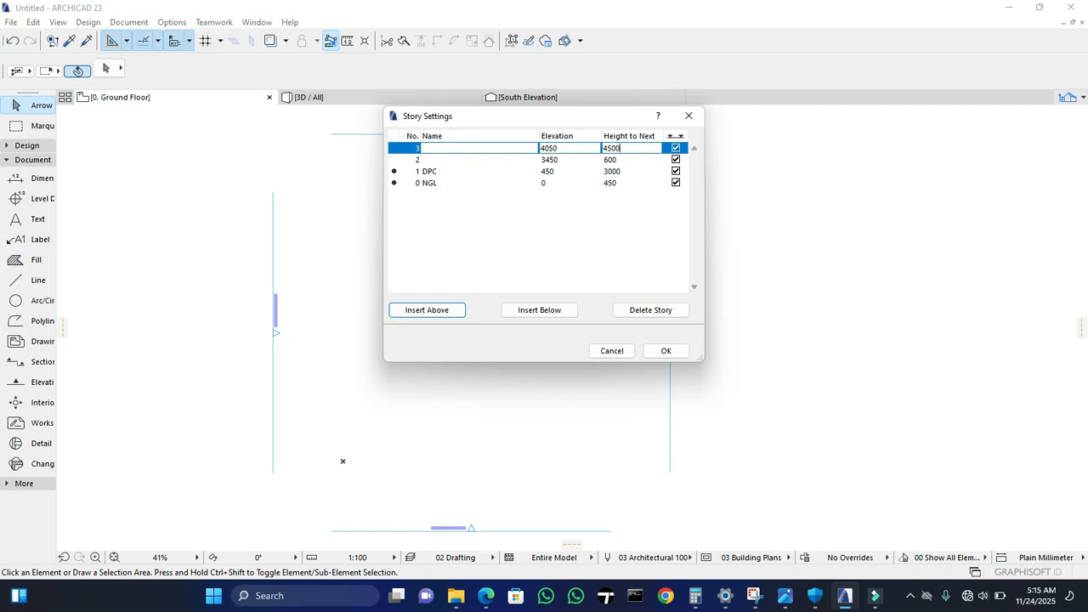
{"action": "double_click", "coordinate": [629, 146]}
{"action": "left_click", "coordinate": [668, 352]}
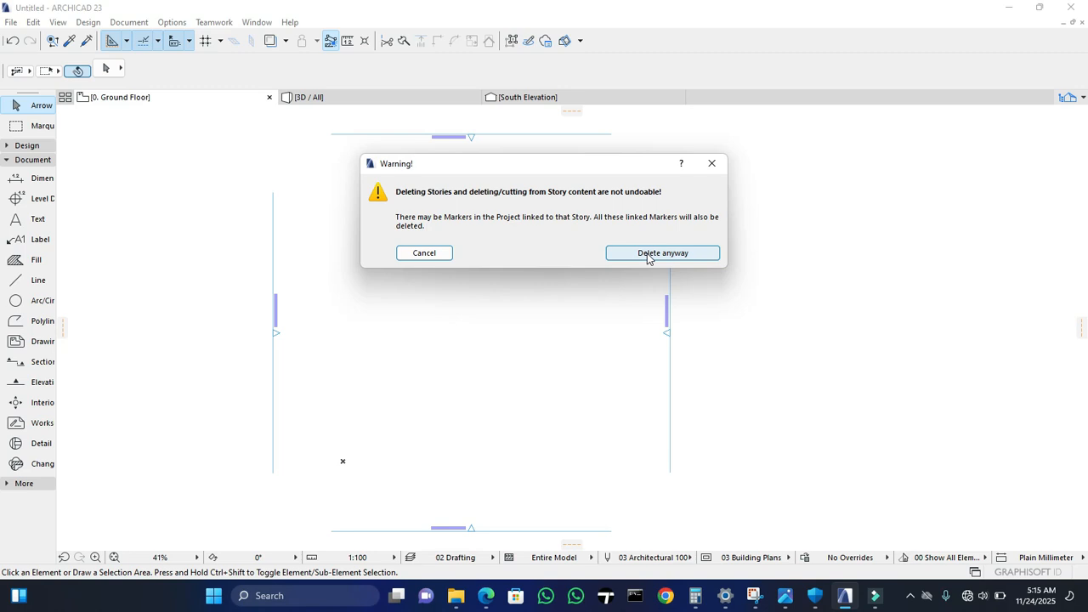
{"action": "left_click", "coordinate": [647, 255]}
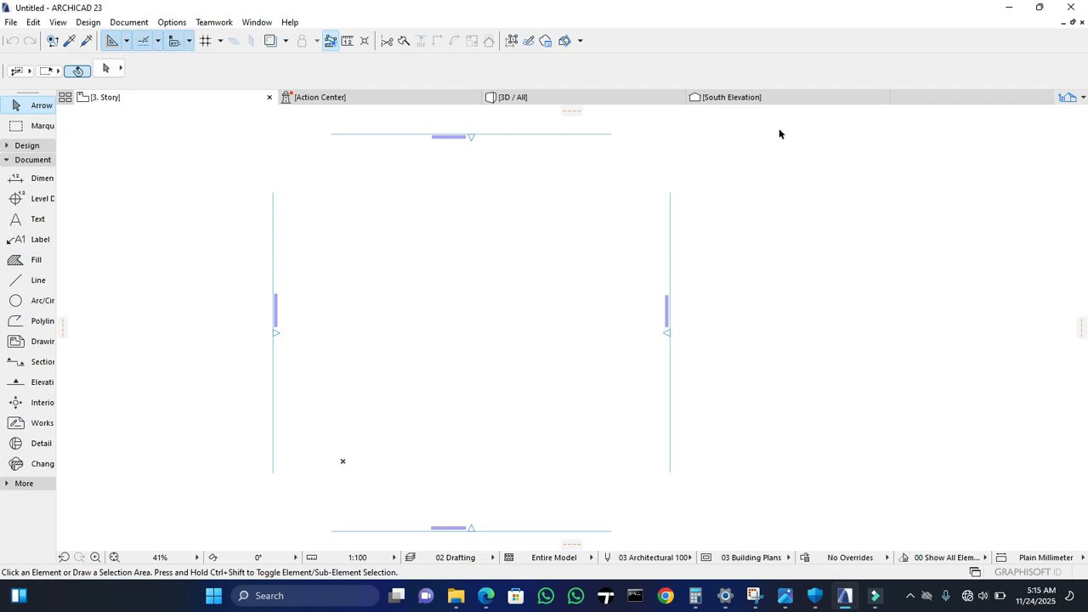
Step: Open the South Elevation and examine the story level lines with their names and elevations
{"action": "left_click", "coordinate": [763, 100]}
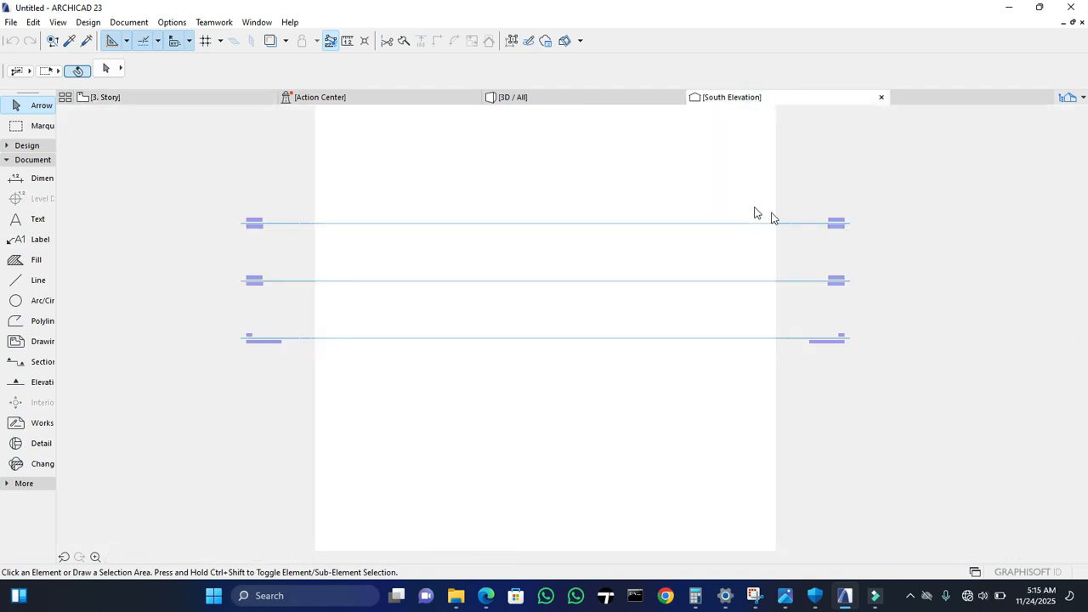
{"action": "scroll", "coordinate": [872, 289], "scroll_direction": "up", "scroll_amount": 5}
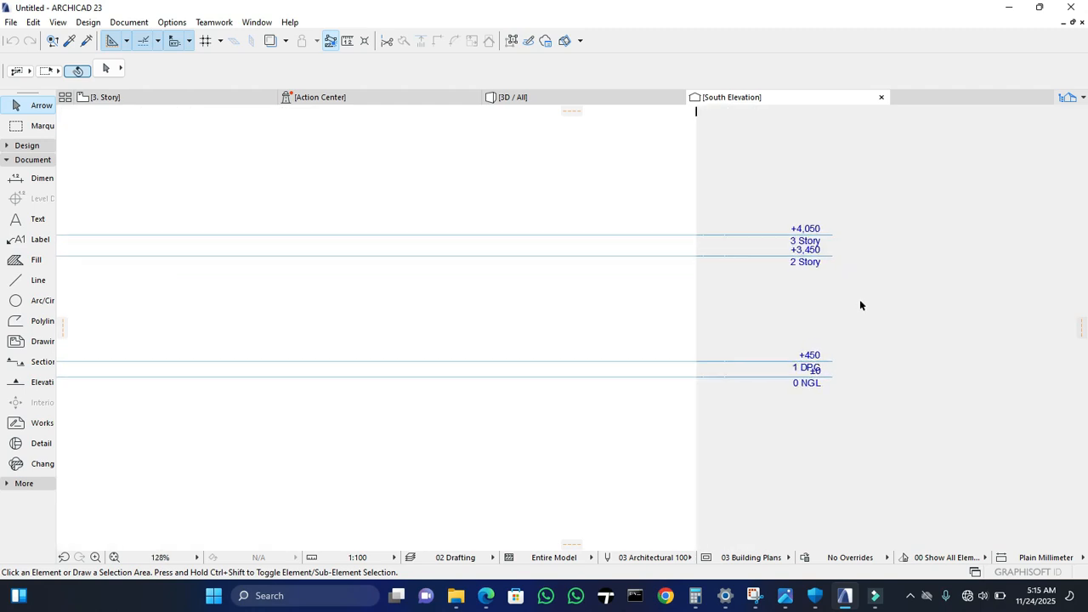
{"action": "scroll", "coordinate": [795, 419], "scroll_direction": "up", "scroll_amount": 3}
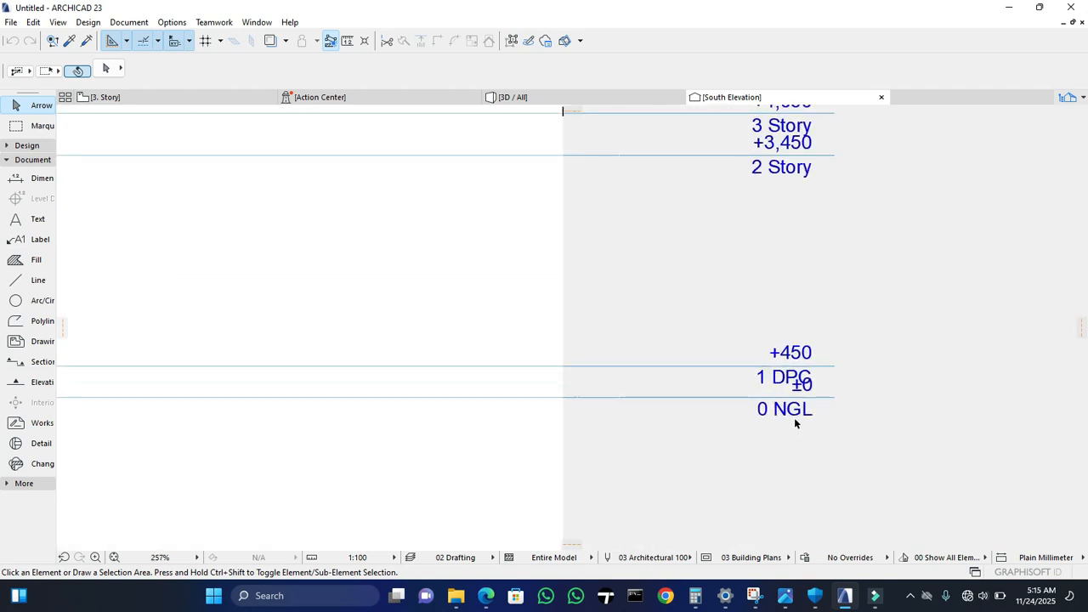
{"action": "middle_click_drag", "start_coordinate": [805, 248], "coordinate": [801, 389]}
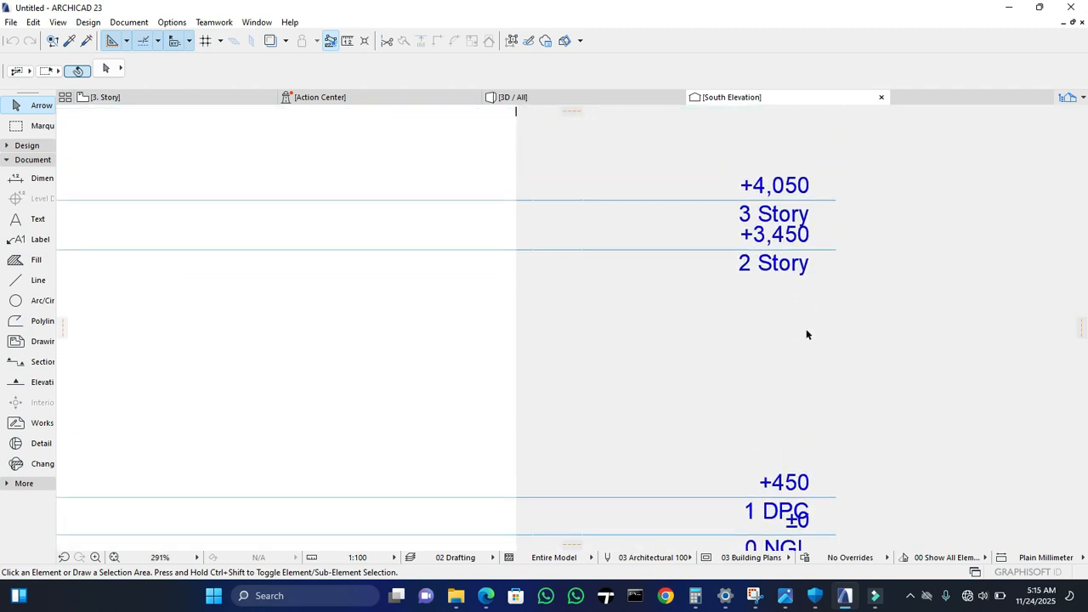
Step: Name story 2 "Celing Level" and story 3 "Roof Level" in the story settings and apply the names
{"action": "left_click", "coordinate": [1069, 97]}
{"action": "right_click", "coordinate": [990, 213]}
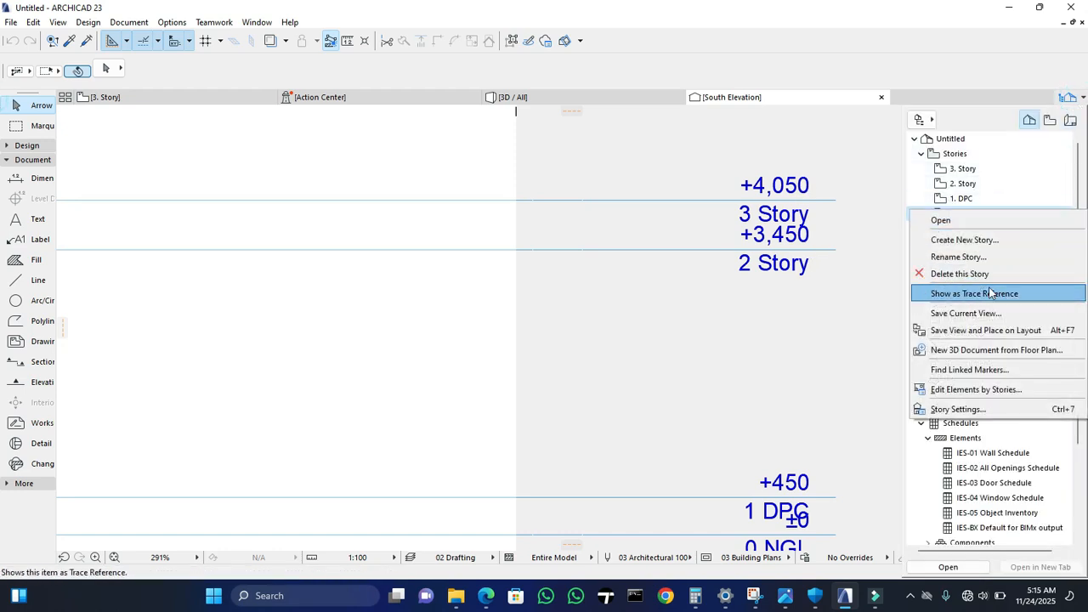
{"action": "left_click", "coordinate": [967, 409]}
{"action": "left_click", "coordinate": [441, 162]}
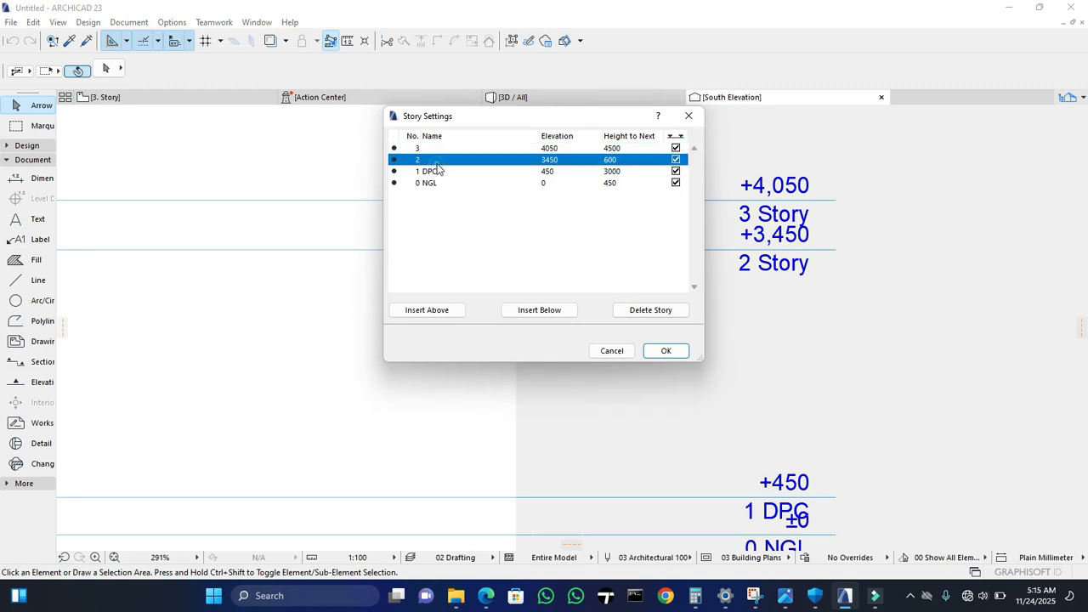
{"action": "type", "text": "Celing"}
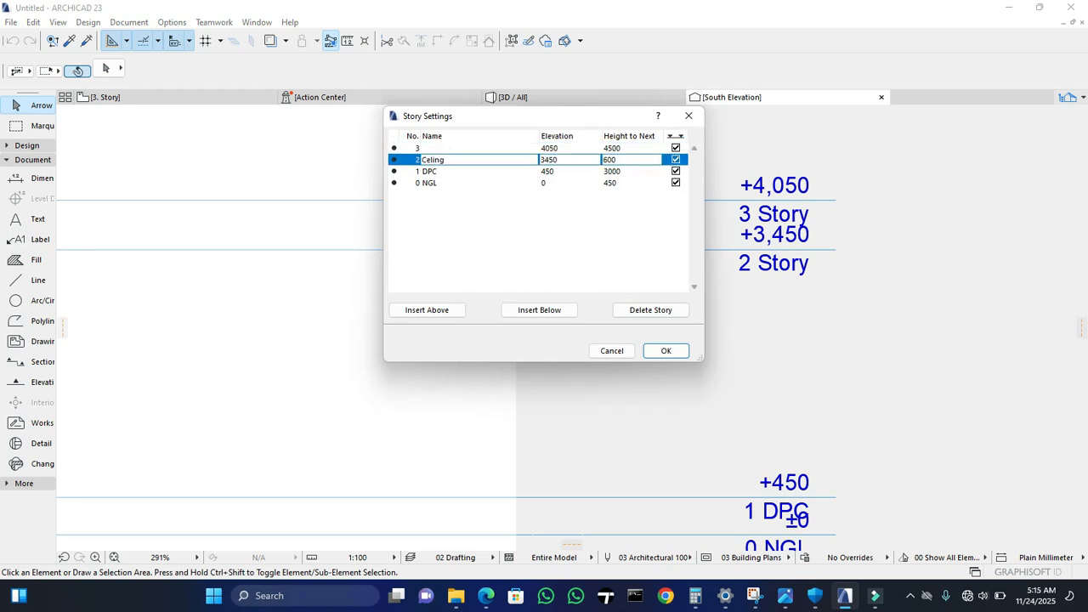
{"action": "left_click", "coordinate": [469, 150]}
{"action": "type", "text": "Roof Level"}
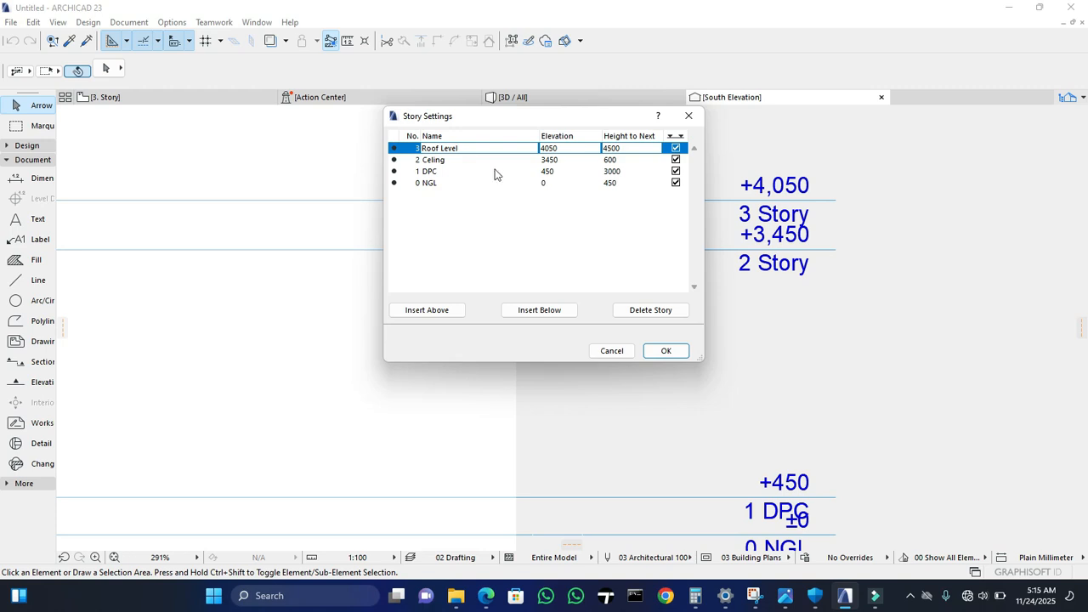
{"action": "left_click", "coordinate": [498, 161]}
{"action": "type", "text": "Level"}
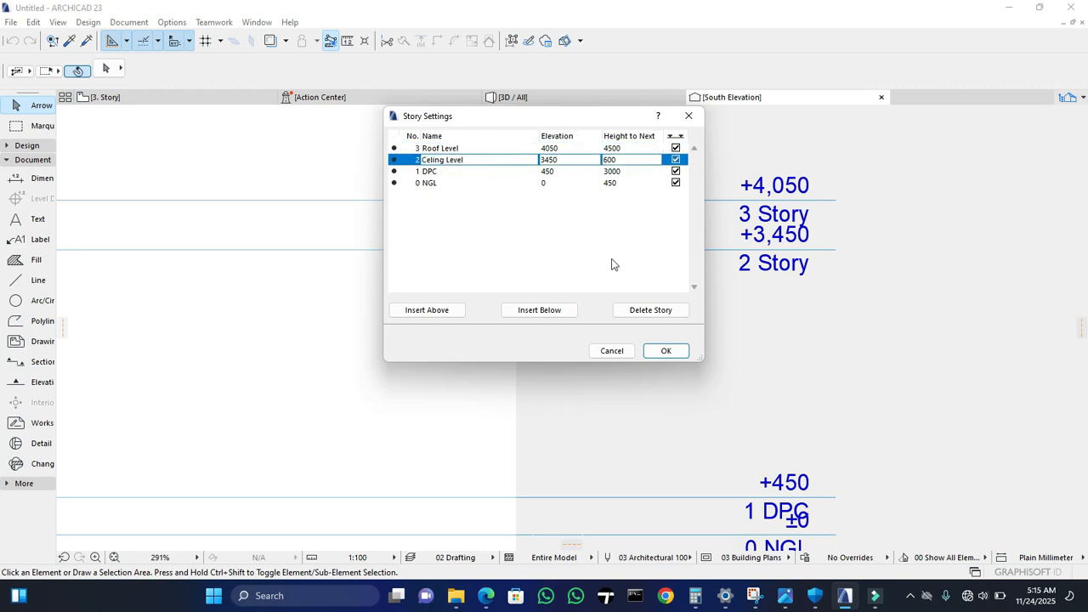
{"action": "left_click", "coordinate": [660, 349]}
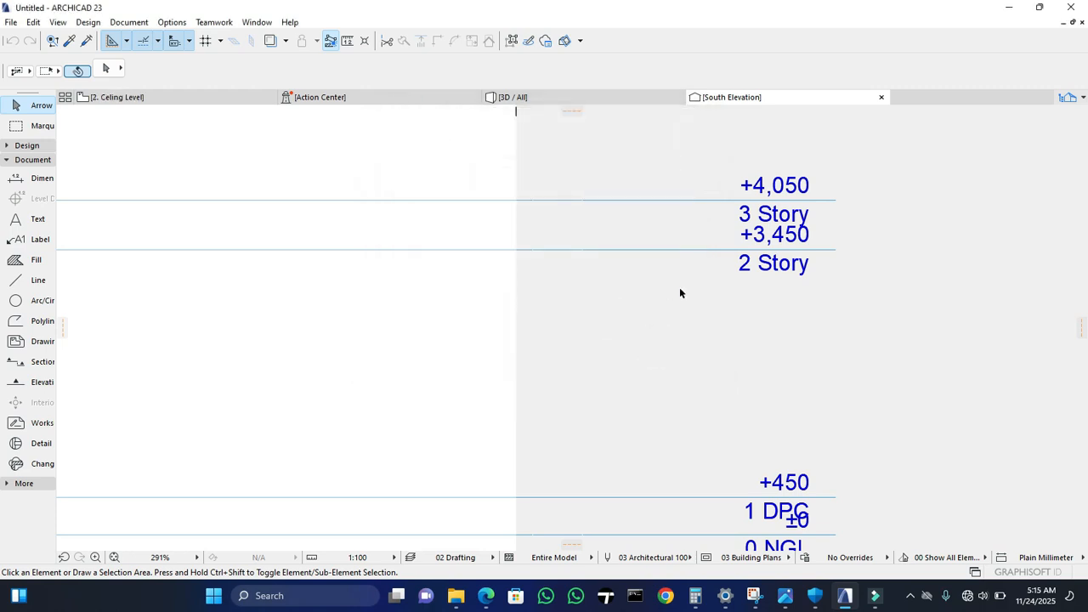
Step: Look over the level lines in the South Elevation and open the floor plan of story 0. NGL
{"action": "scroll", "coordinate": [703, 224], "scroll_direction": "down", "scroll_amount": 5}
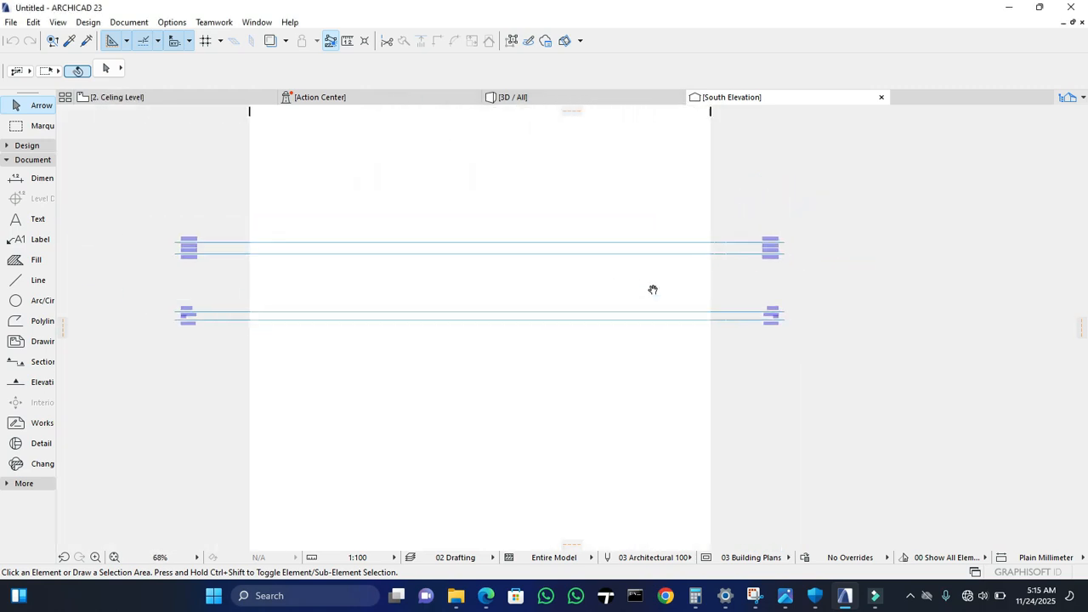
{"action": "scroll", "coordinate": [430, 260], "scroll_direction": "up", "scroll_amount": 3}
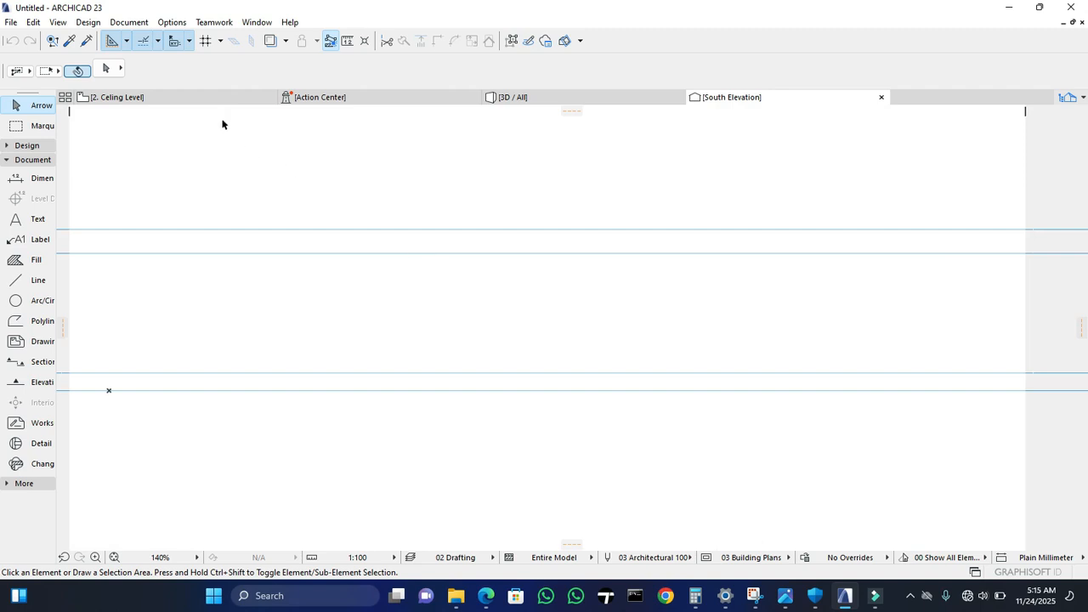
{"action": "left_click", "coordinate": [1080, 98]}
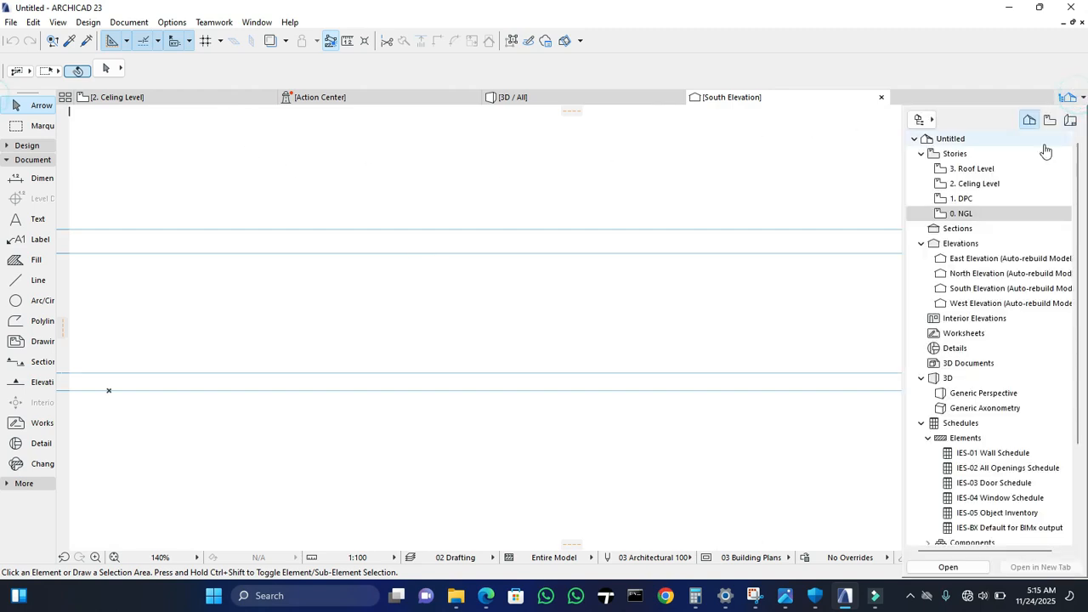
{"action": "left_click", "coordinate": [1006, 213]}
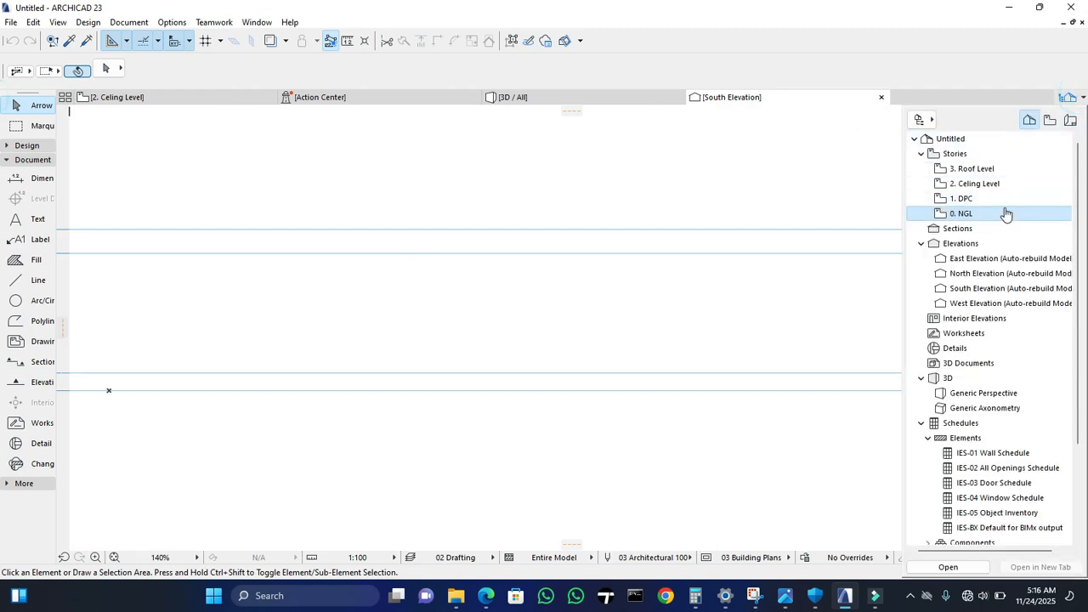
{"action": "double_click", "coordinate": [1006, 213]}
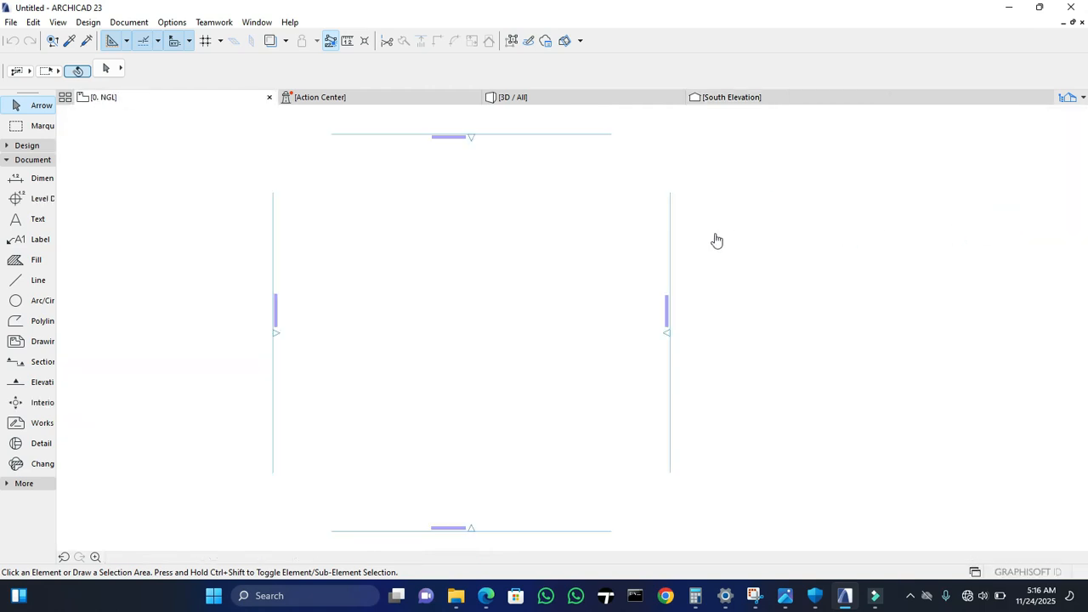
Step: Open the Wall tool's default settings, keep NGL as home story and link the wall top to 3. Roof Level
{"action": "left_click", "coordinate": [33, 146]}
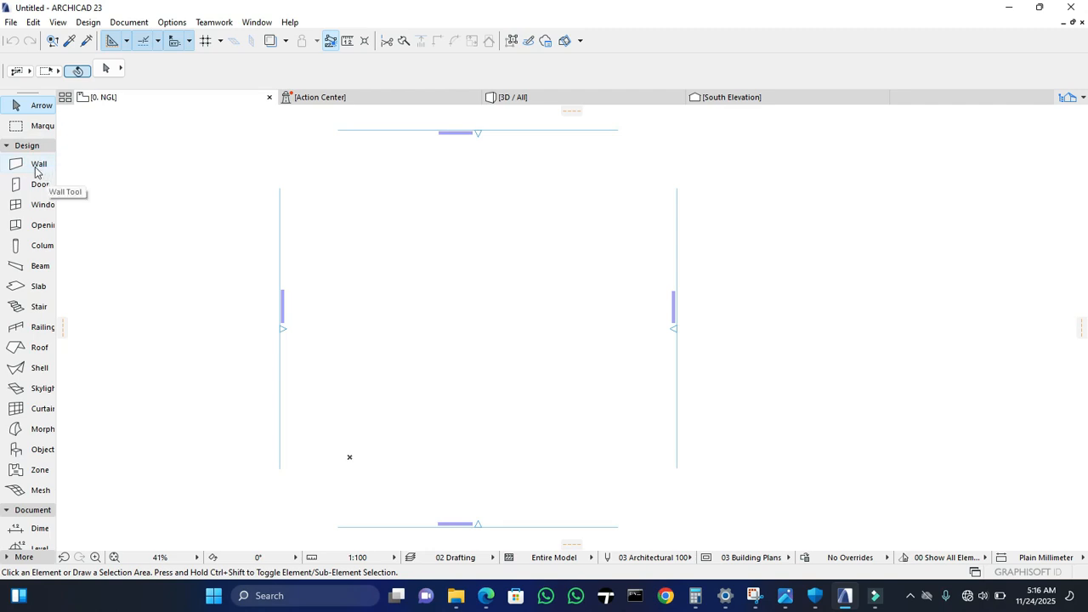
{"action": "left_click", "coordinate": [40, 166]}
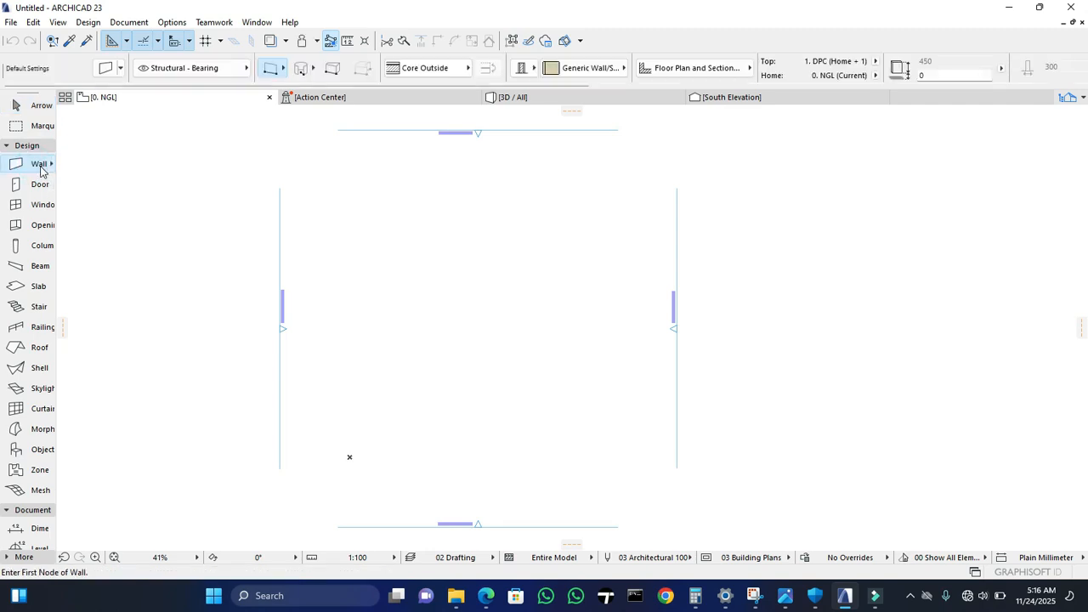
{"action": "left_click", "coordinate": [101, 68]}
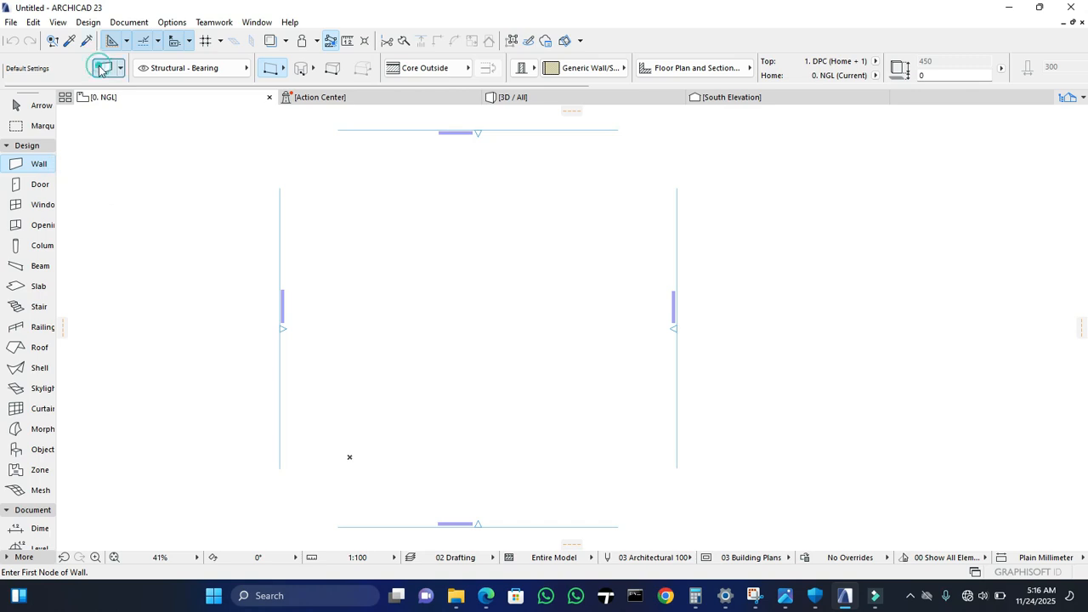
{"action": "left_click", "coordinate": [101, 68]}
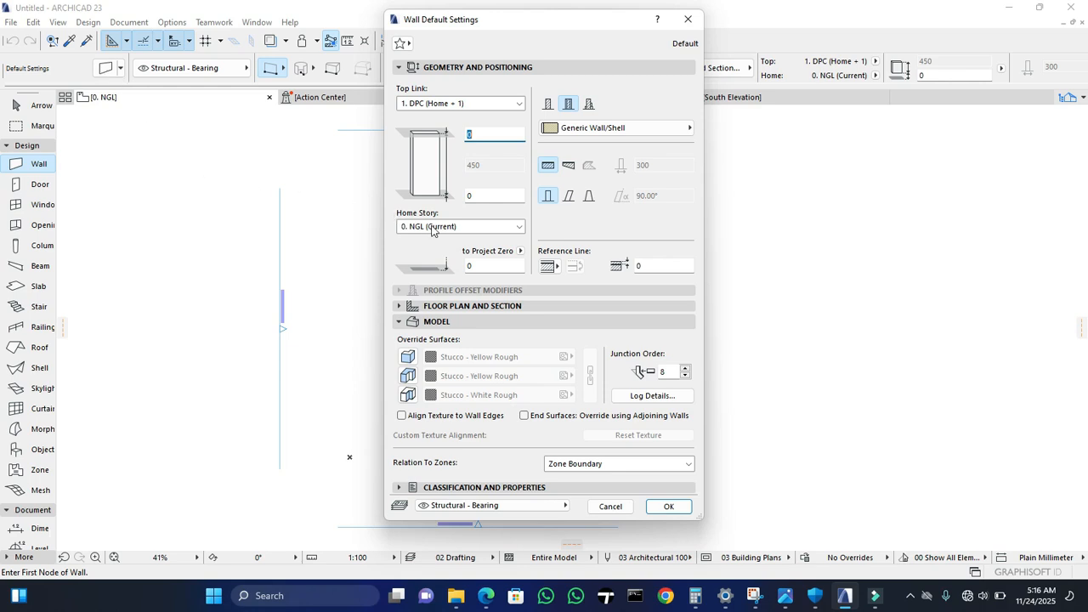
{"action": "left_click", "coordinate": [497, 229]}
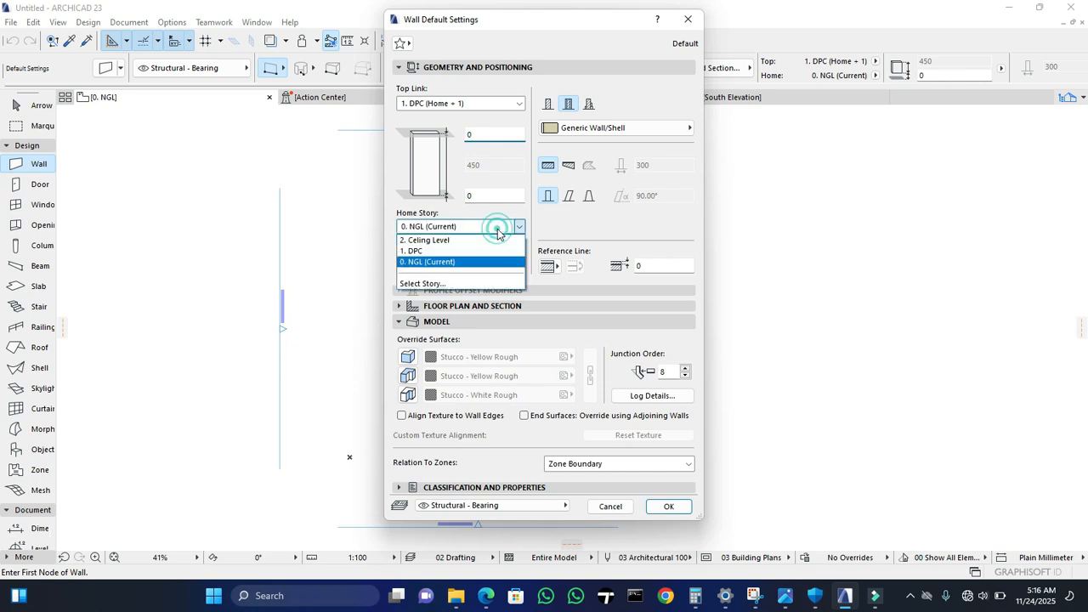
{"action": "left_click", "coordinate": [498, 229]}
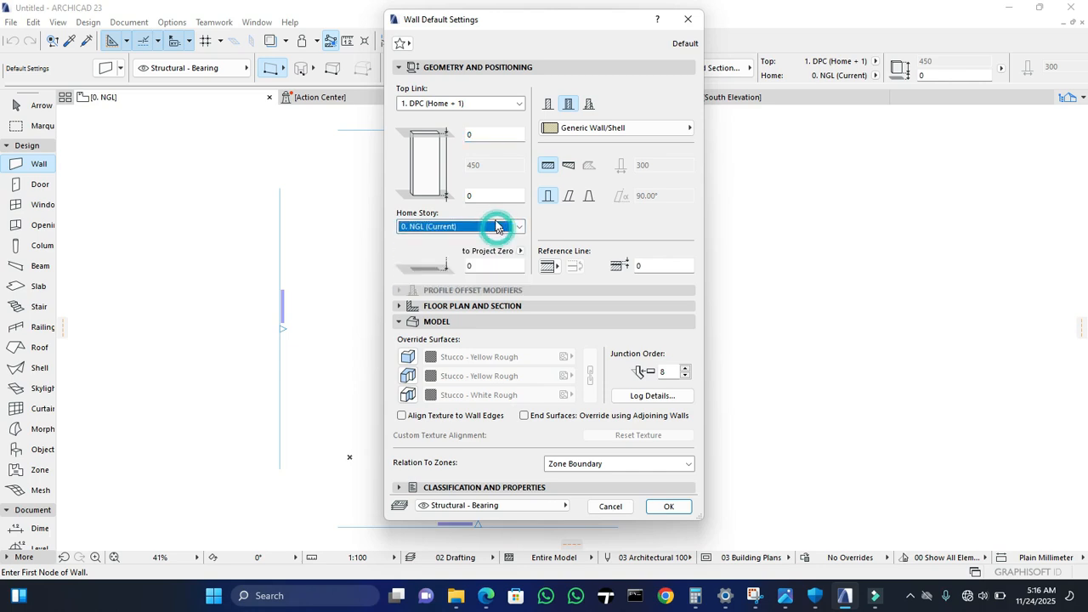
{"action": "left_click", "coordinate": [477, 104]}
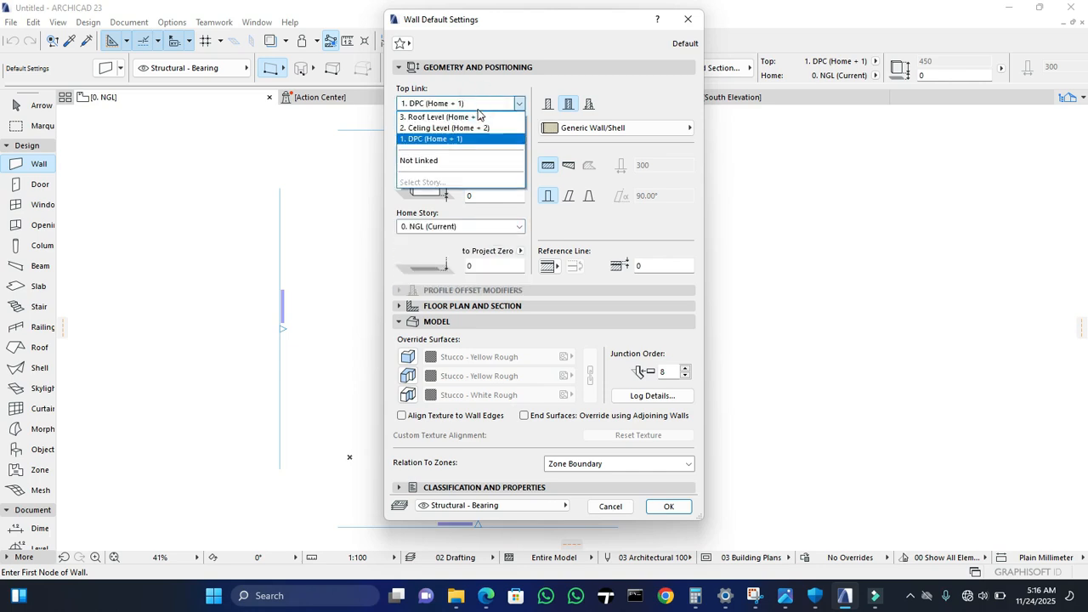
{"action": "left_click", "coordinate": [472, 119]}
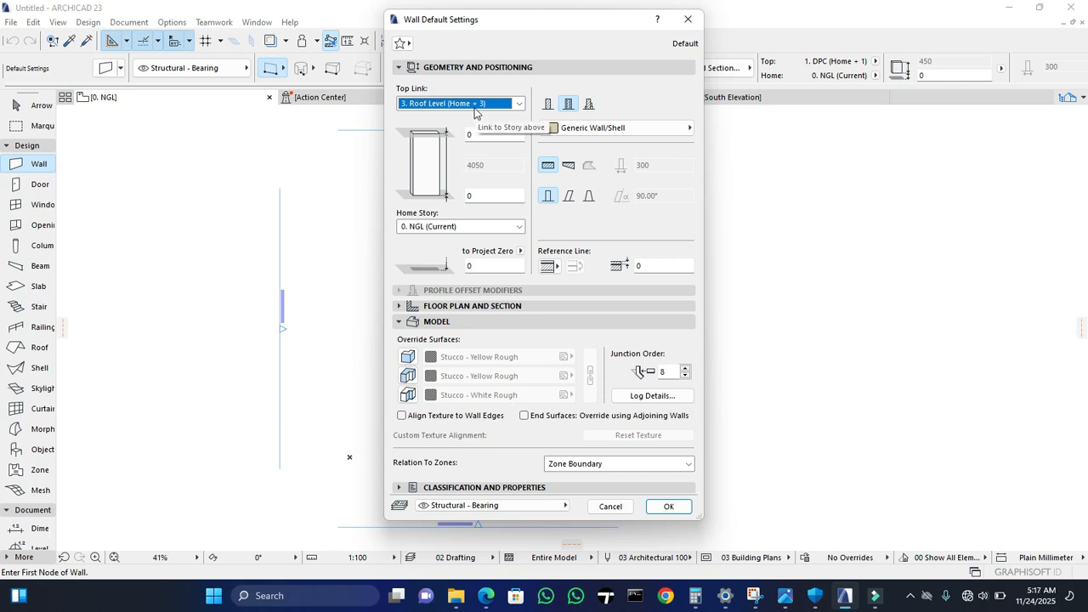
Step: Switch the default wall to a basic structure made of ST-03 Masonry Block - Structural
{"action": "left_click", "coordinate": [549, 108]}
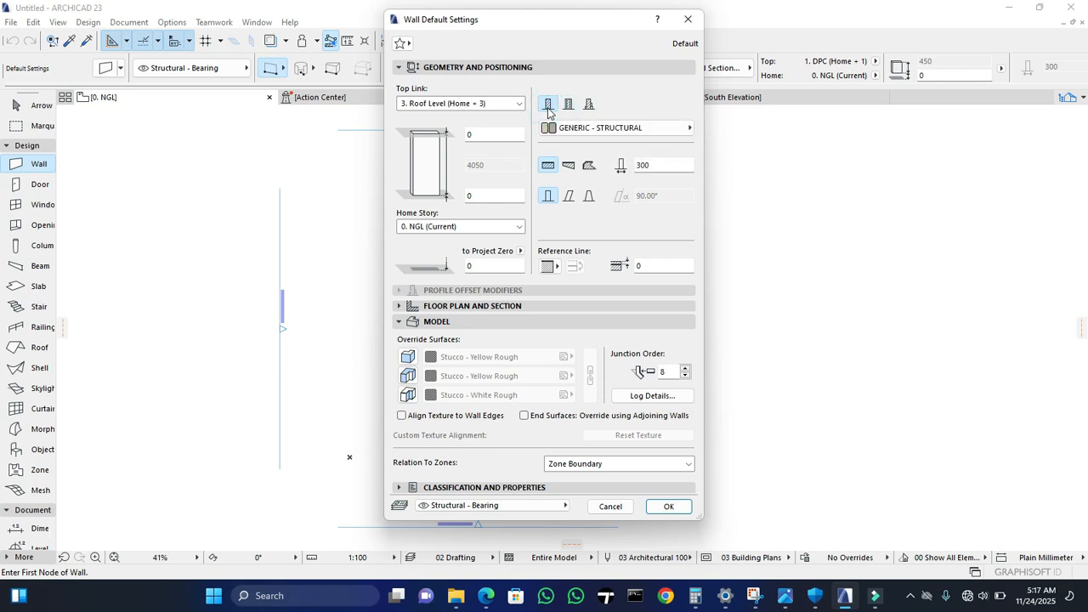
{"action": "left_click", "coordinate": [587, 132]}
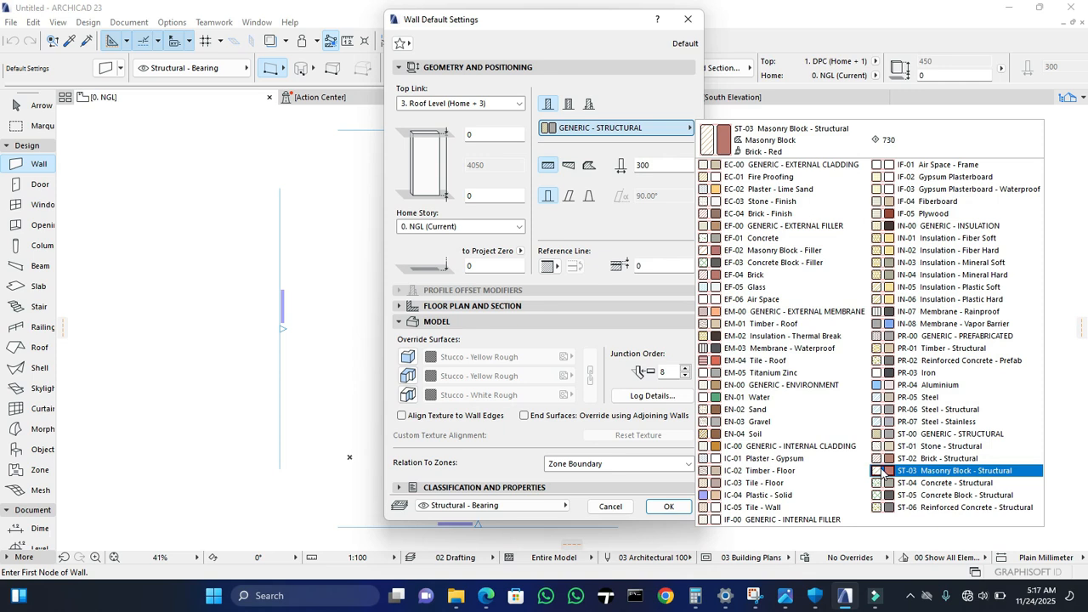
{"action": "left_click", "coordinate": [884, 473]}
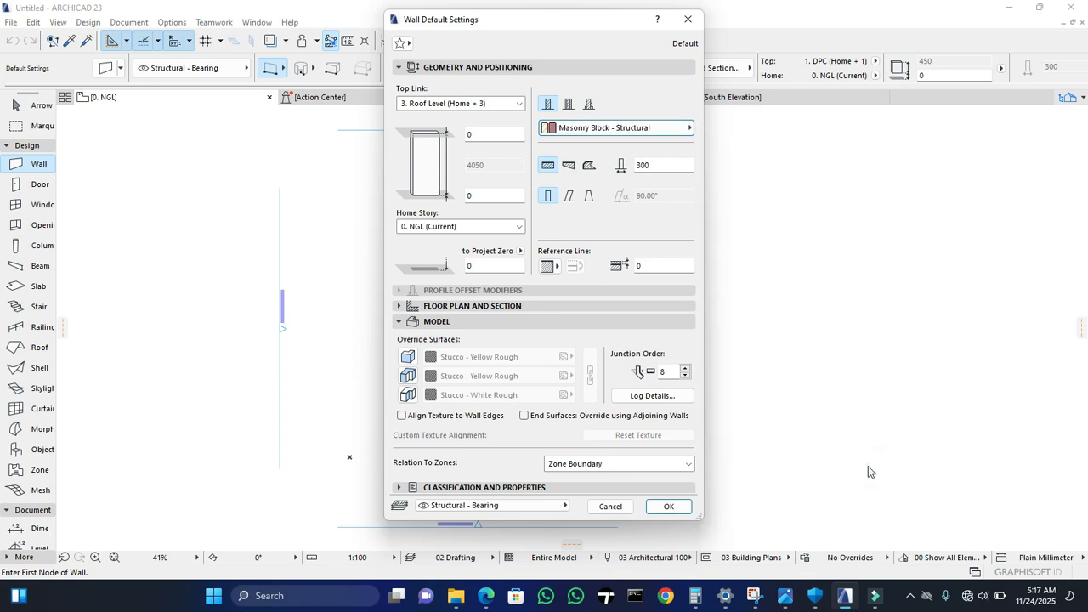
Step: Set the default wall thickness first to 225 and finally to 150
{"action": "left_click", "coordinate": [661, 165]}
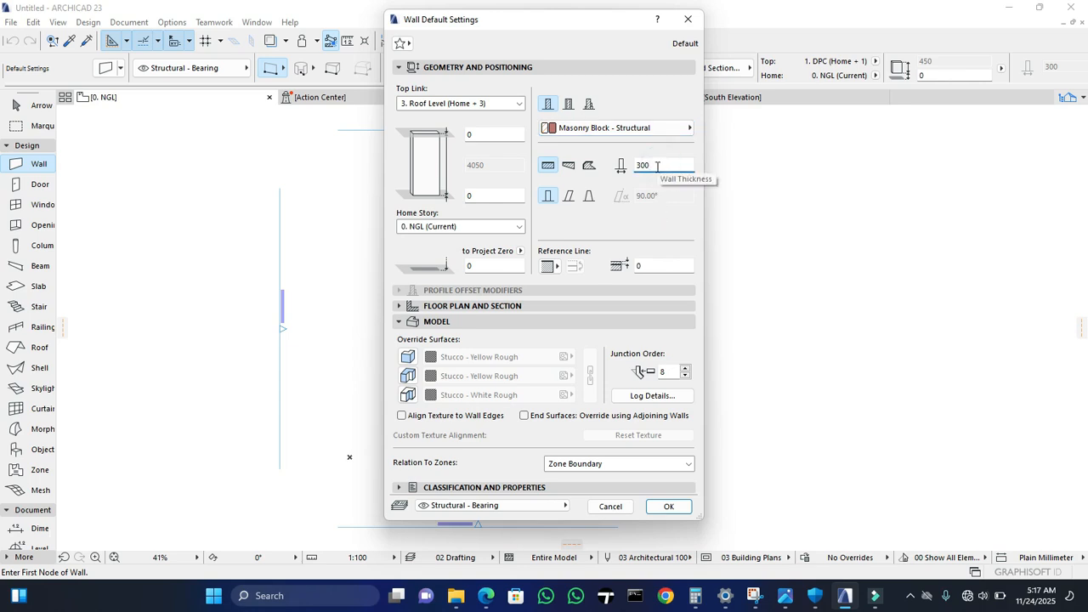
{"action": "double_click", "coordinate": [656, 165]}
{"action": "type", "text": "225"}
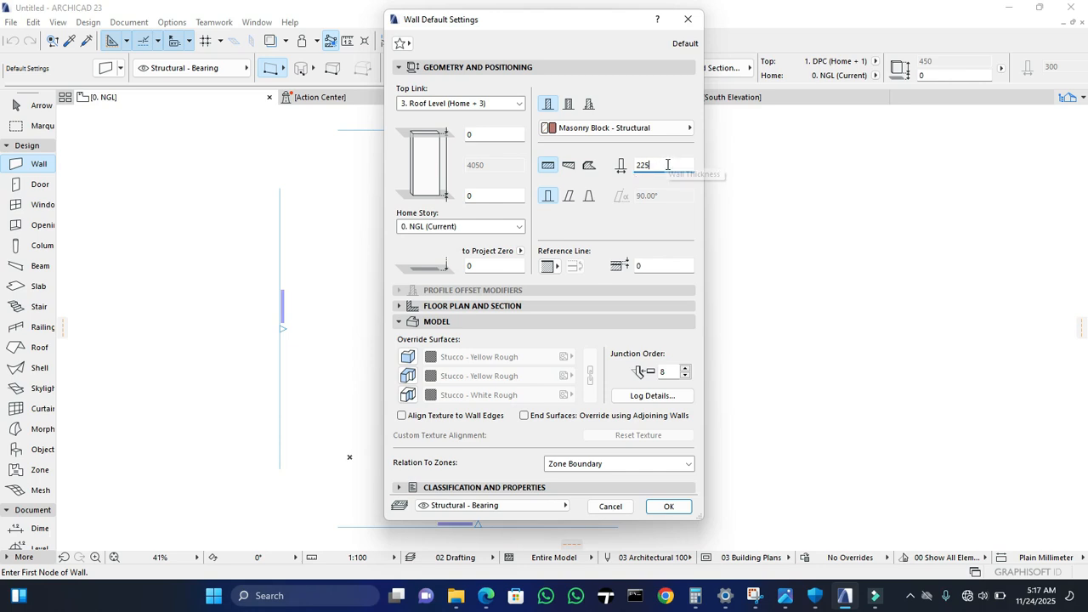
{"action": "double_click", "coordinate": [656, 165]}
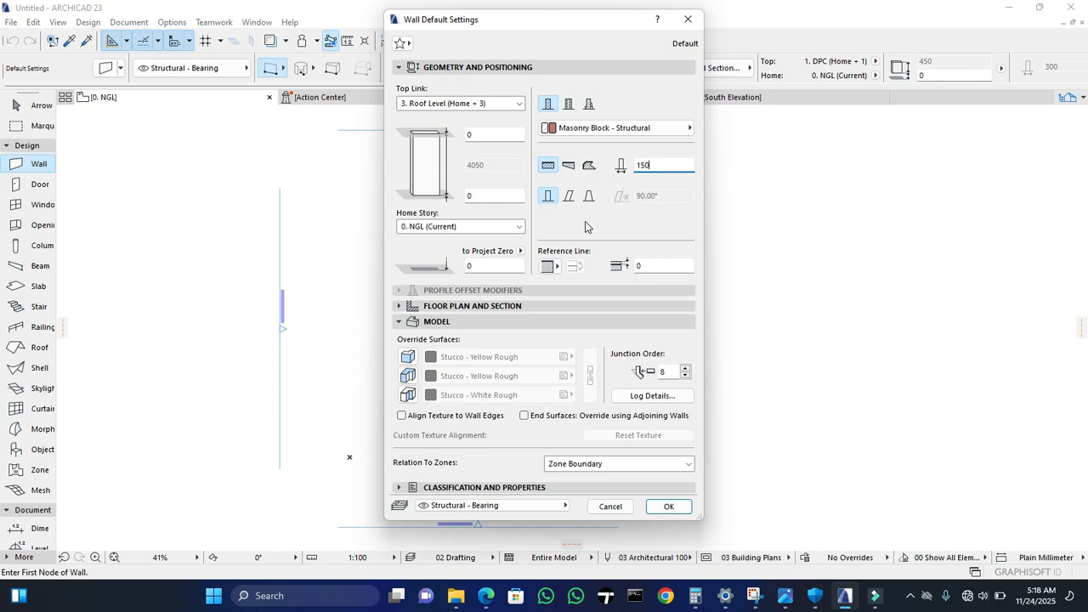
Step: Turn on all three surface overrides of the default wall and set the first surface to Paint - Titanium White
{"action": "left_click", "coordinate": [408, 357]}
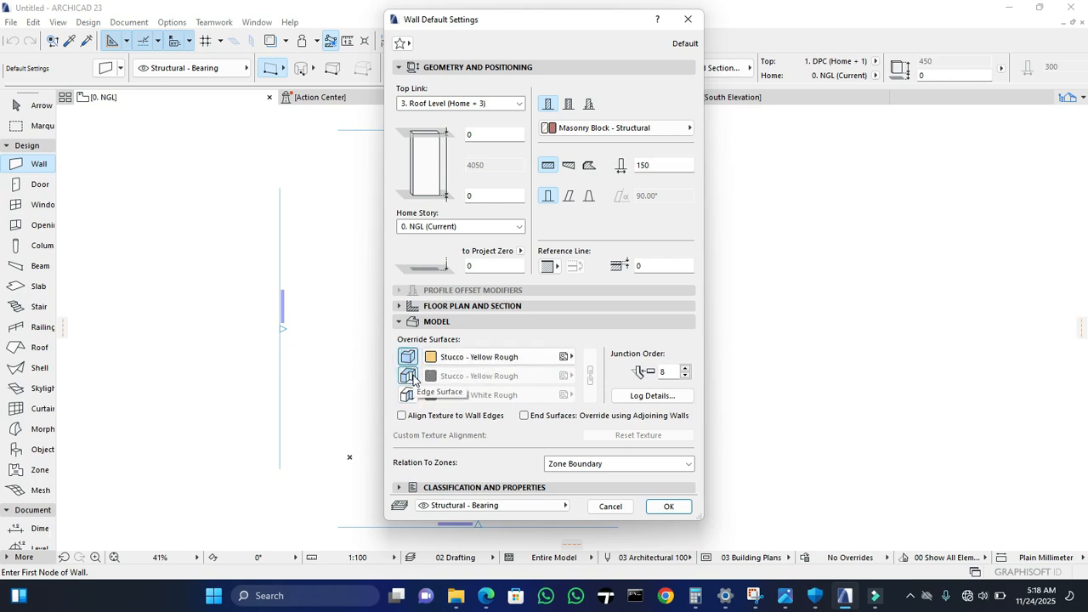
{"action": "left_click", "coordinate": [408, 375]}
{"action": "left_click", "coordinate": [408, 395]}
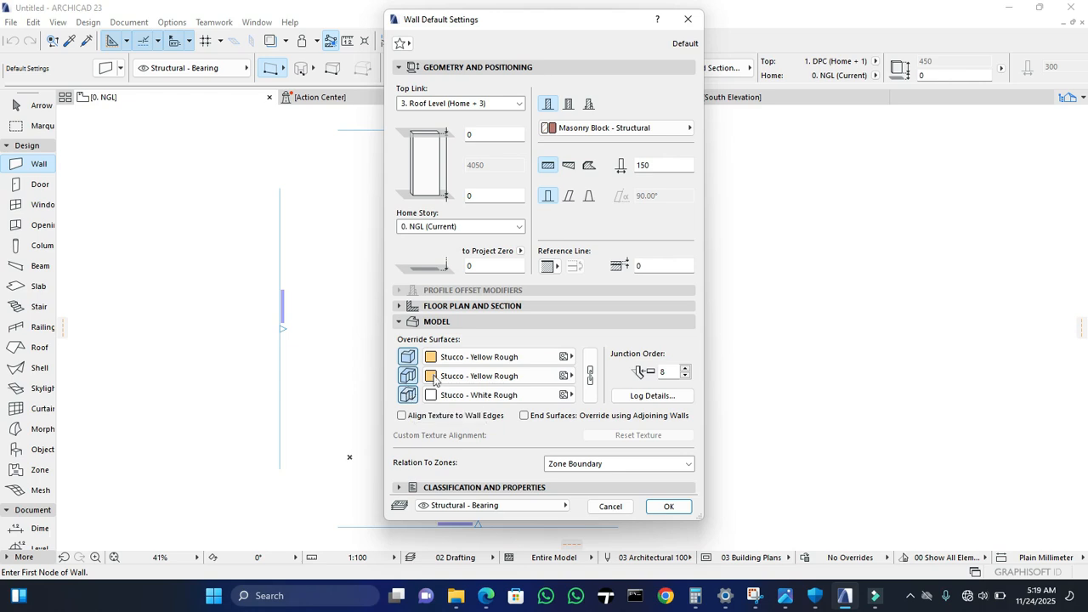
{"action": "left_click", "coordinate": [473, 361]}
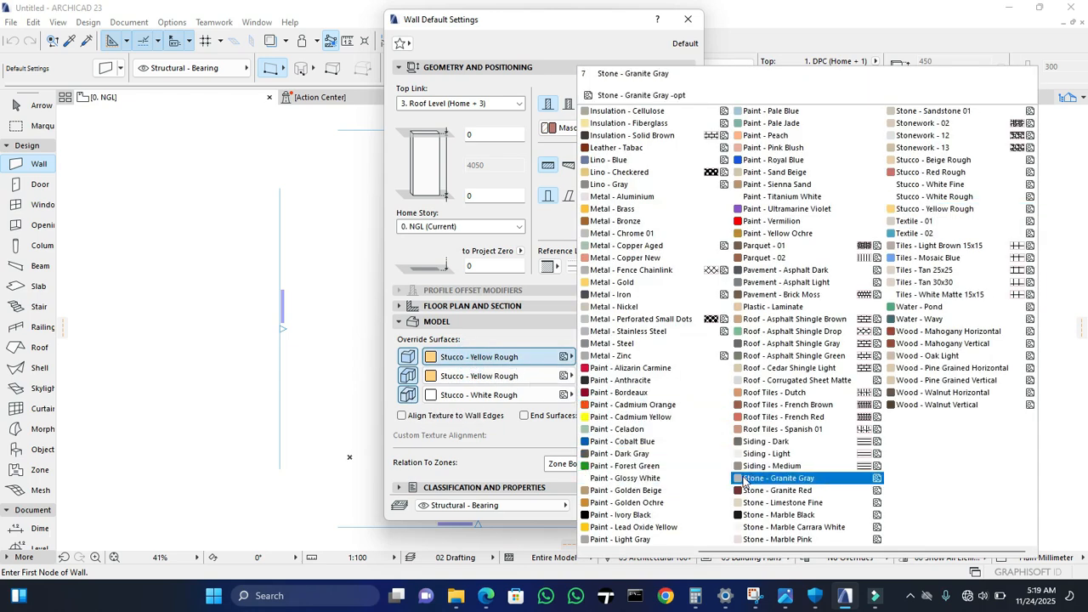
{"action": "left_click", "coordinate": [778, 196]}
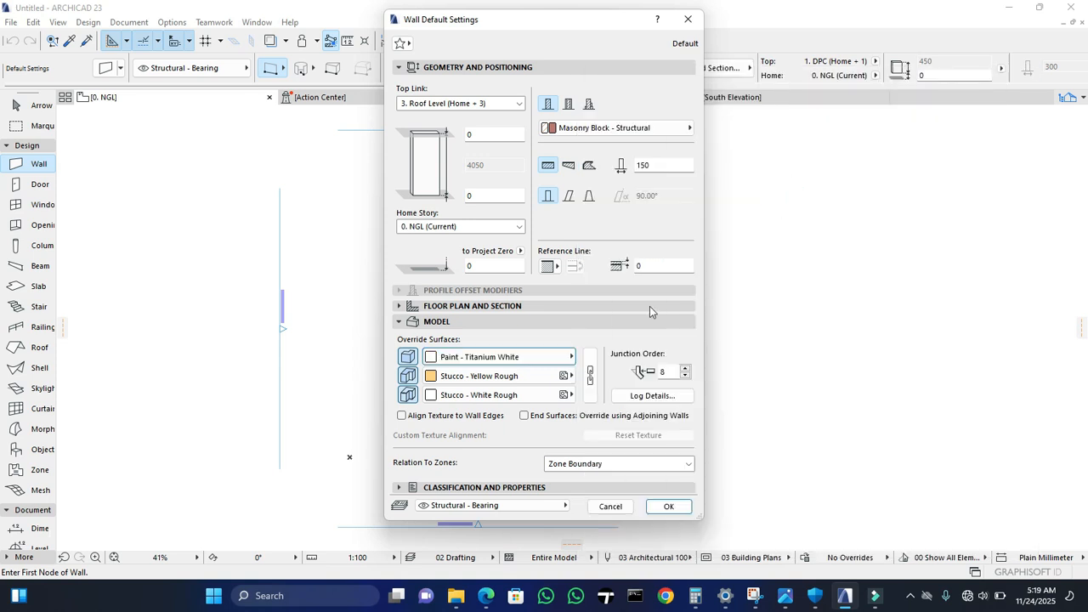
Step: Chain the default wall's three override surfaces together so the edge and opposite surfaces also use Paint - Titanium White
{"action": "left_click", "coordinate": [434, 379]}
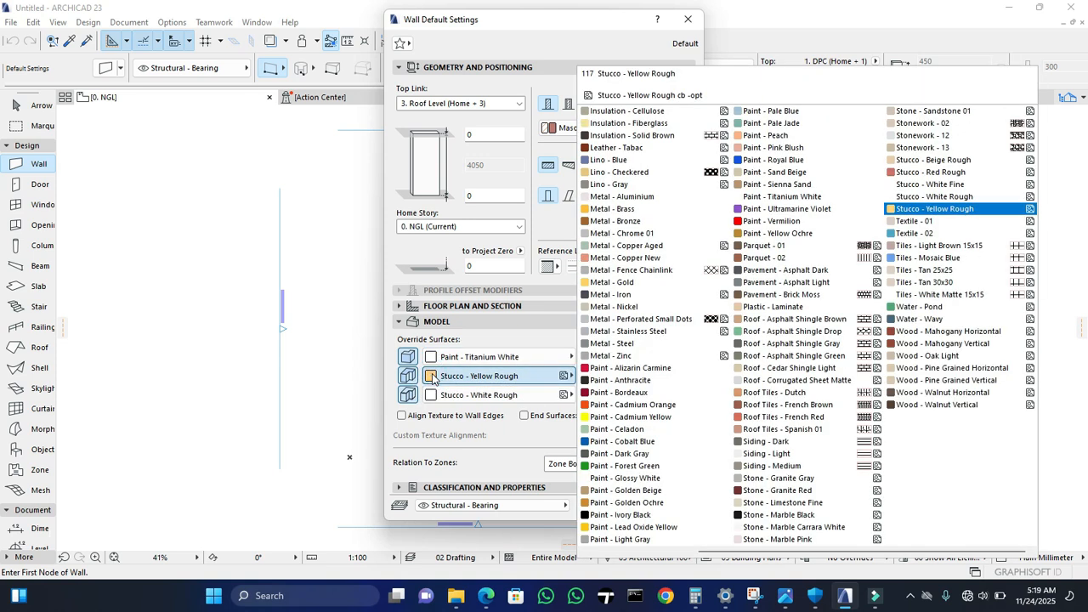
{"action": "left_click", "coordinate": [506, 401]}
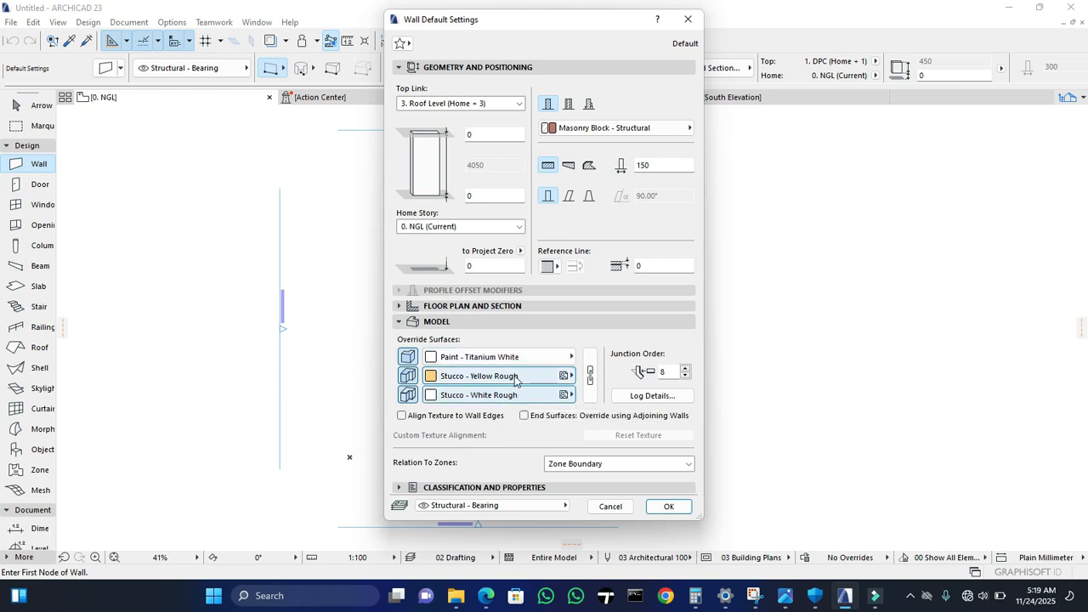
{"action": "left_click", "coordinate": [591, 371]}
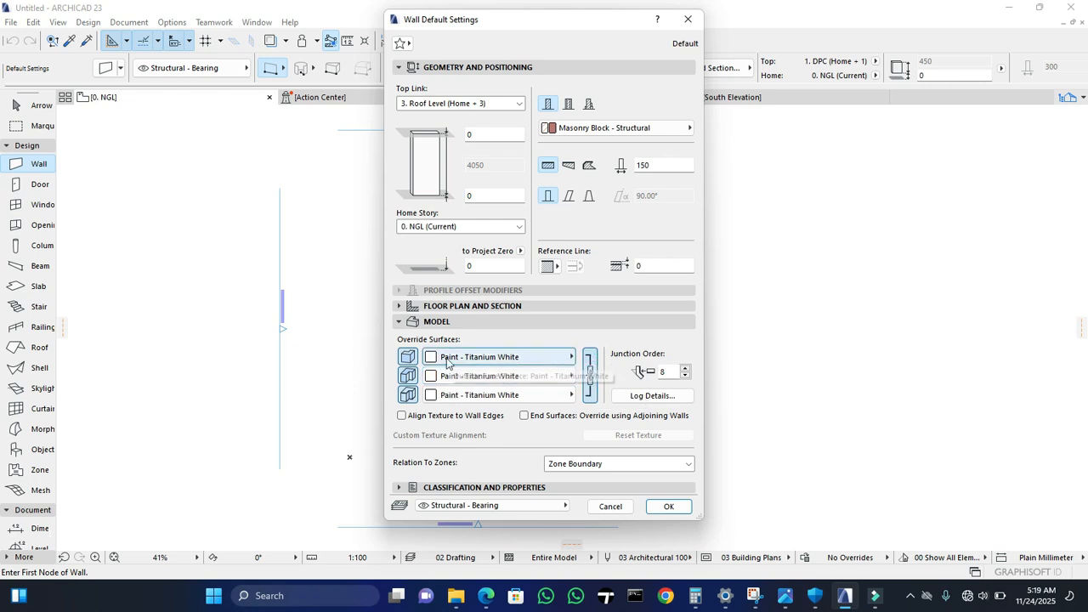
{"action": "left_click", "coordinate": [593, 373]}
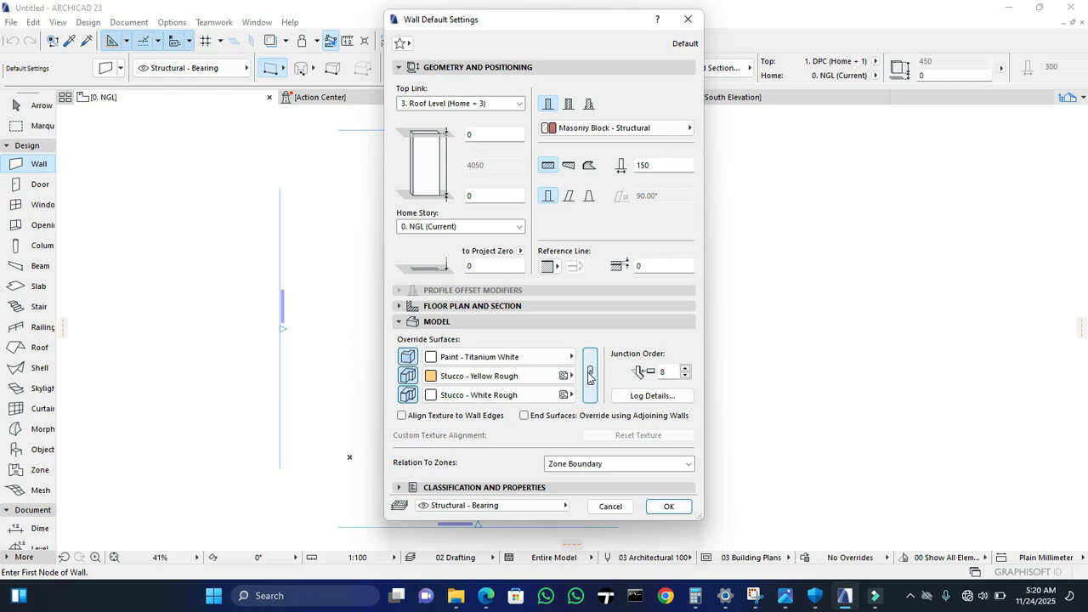
{"action": "left_click", "coordinate": [590, 375]}
Step: Enable Align Texture to Wall Edges and End Surfaces: Override using Adjoining Walls, and accept the wall default settings
{"action": "left_click", "coordinate": [400, 416]}
{"action": "left_click", "coordinate": [524, 416]}
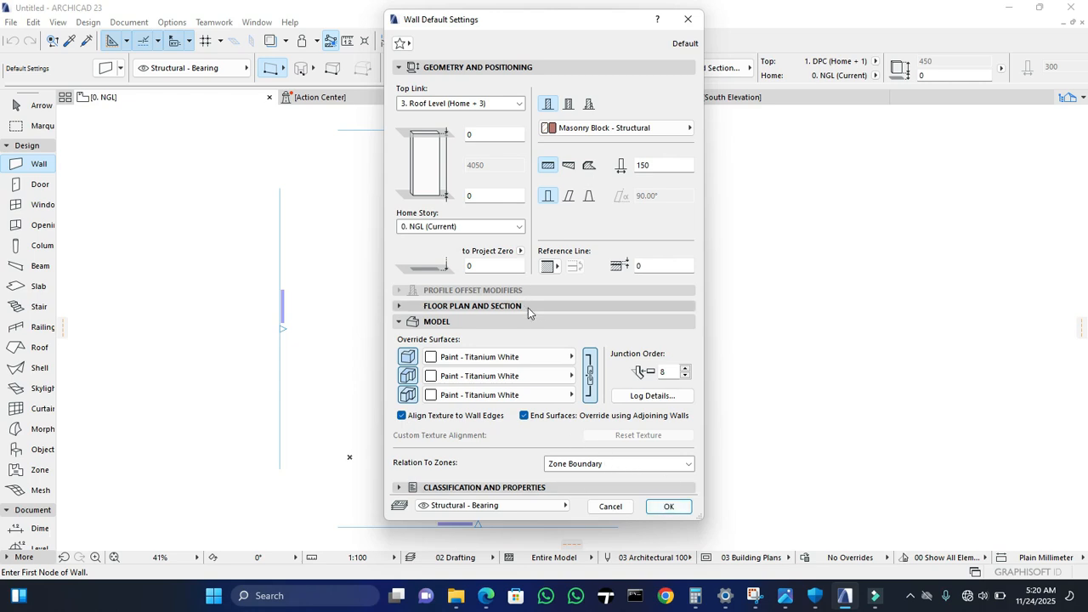
{"action": "left_click", "coordinate": [670, 506]}
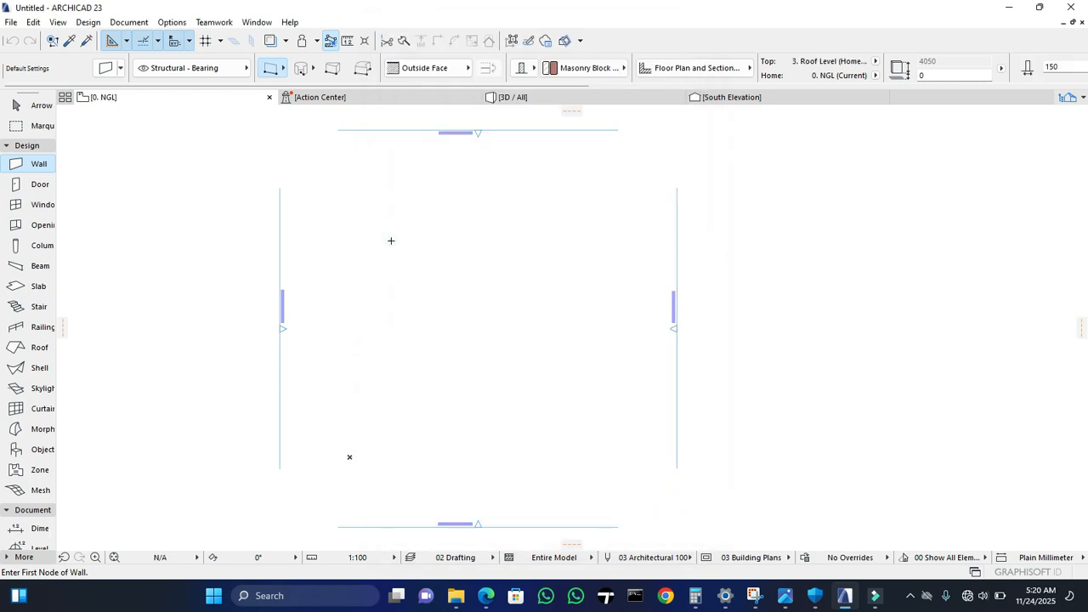
Step: Draw a horizontal wall 6000 mm long to the right, plus a 4000 mm wall straight down from its right end
{"action": "left_click", "coordinate": [391, 241]}
{"action": "scroll", "coordinate": [451, 238], "scroll_direction": "up", "scroll_amount": 3}
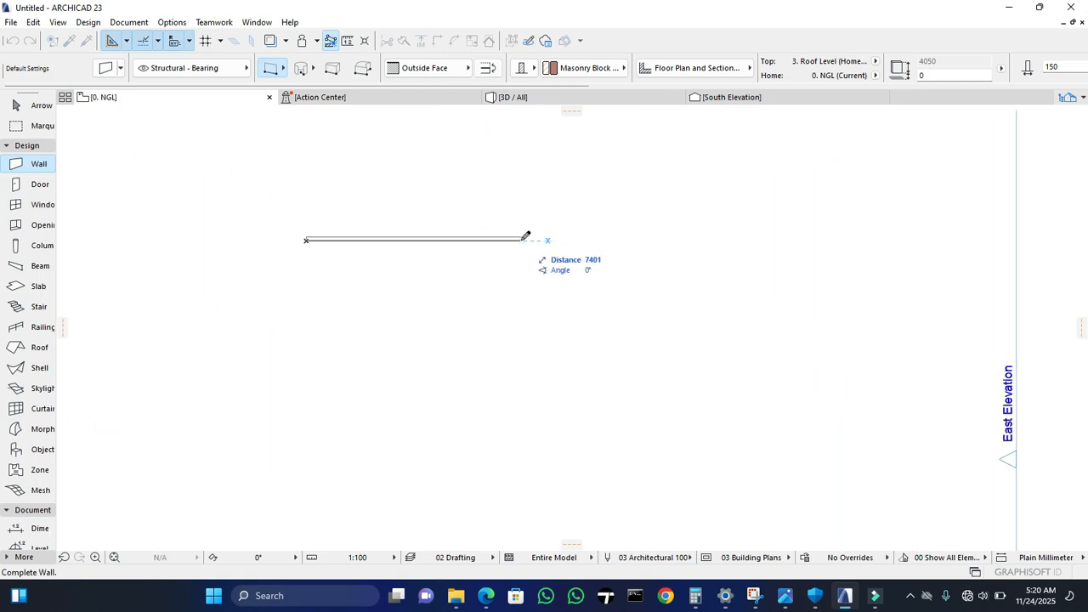
{"action": "type", "text": "6000"}
{"action": "key", "text": "Return"}
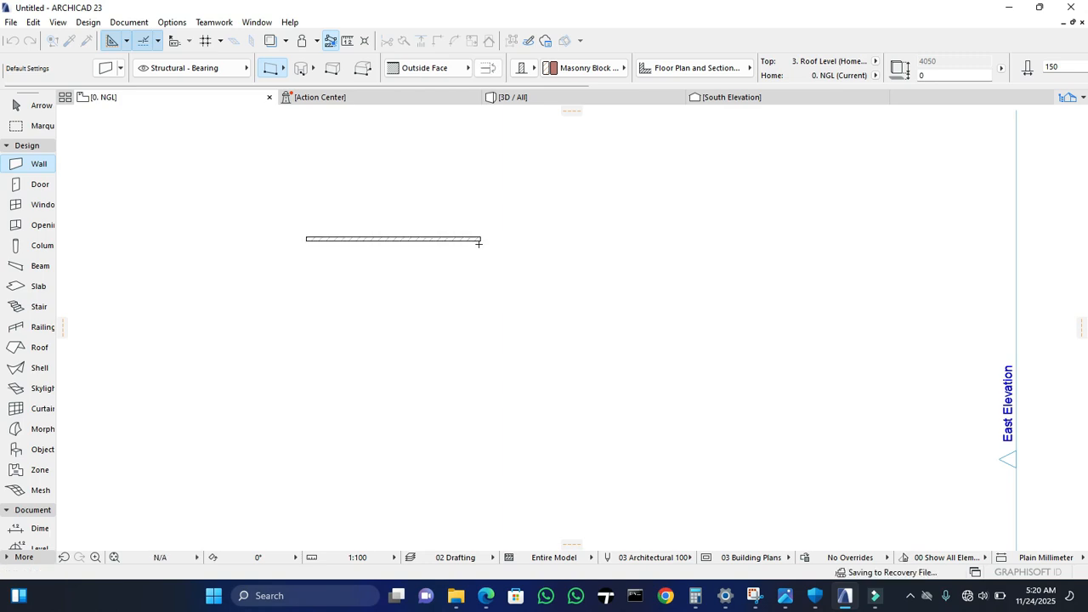
{"action": "left_click", "coordinate": [481, 239]}
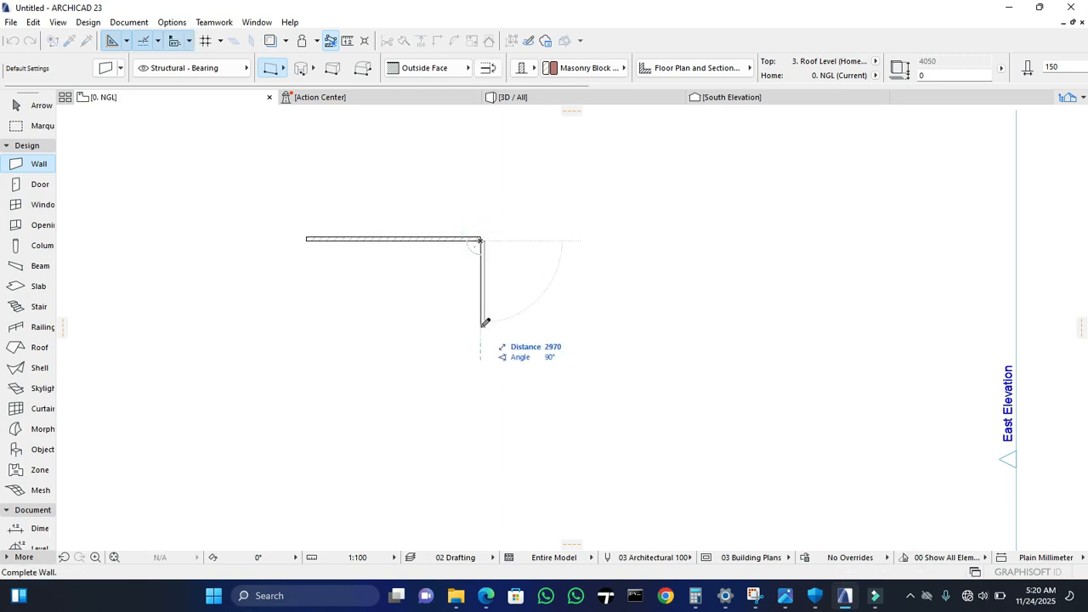
{"action": "type", "text": "400"}
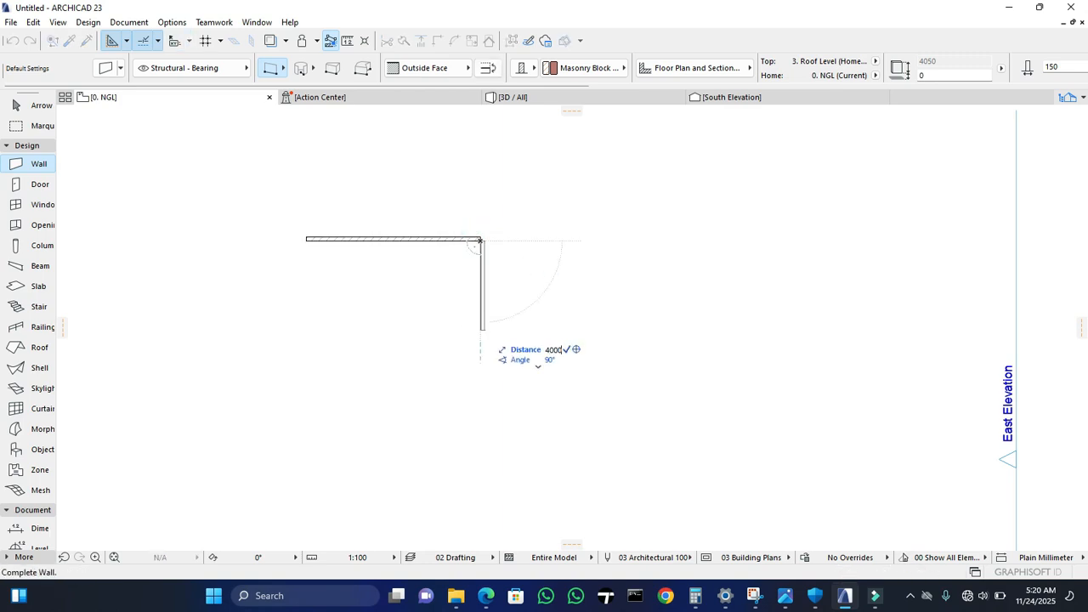
{"action": "type", "text": "0"}
{"action": "key", "text": "Return"}
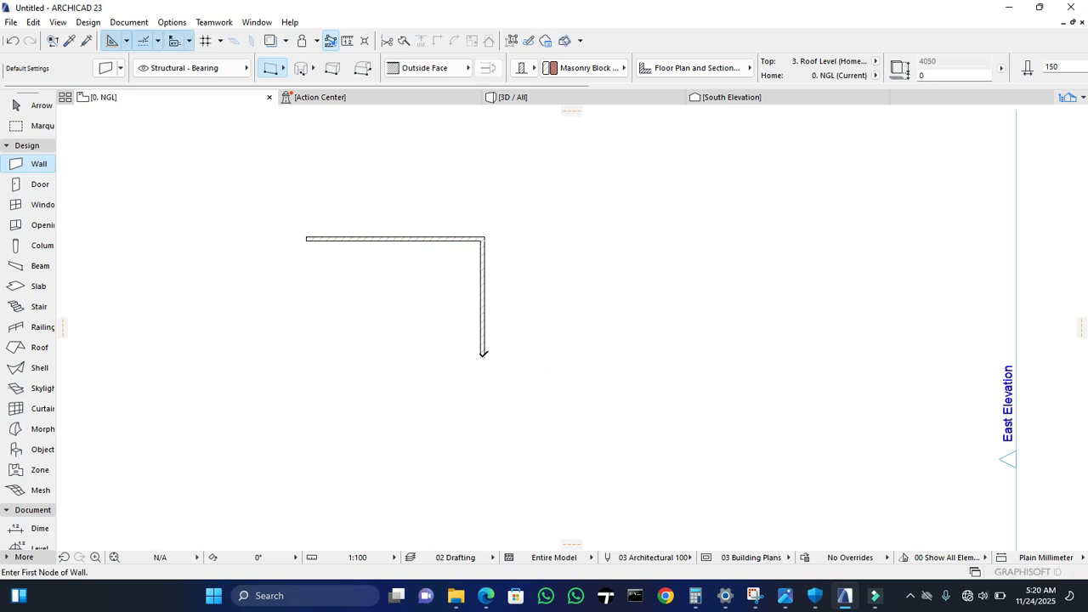
Step: Close the rectangular room with a 6000 mm bottom wall to the left and a left wall up to the starting corner
{"action": "left_click", "coordinate": [481, 357]}
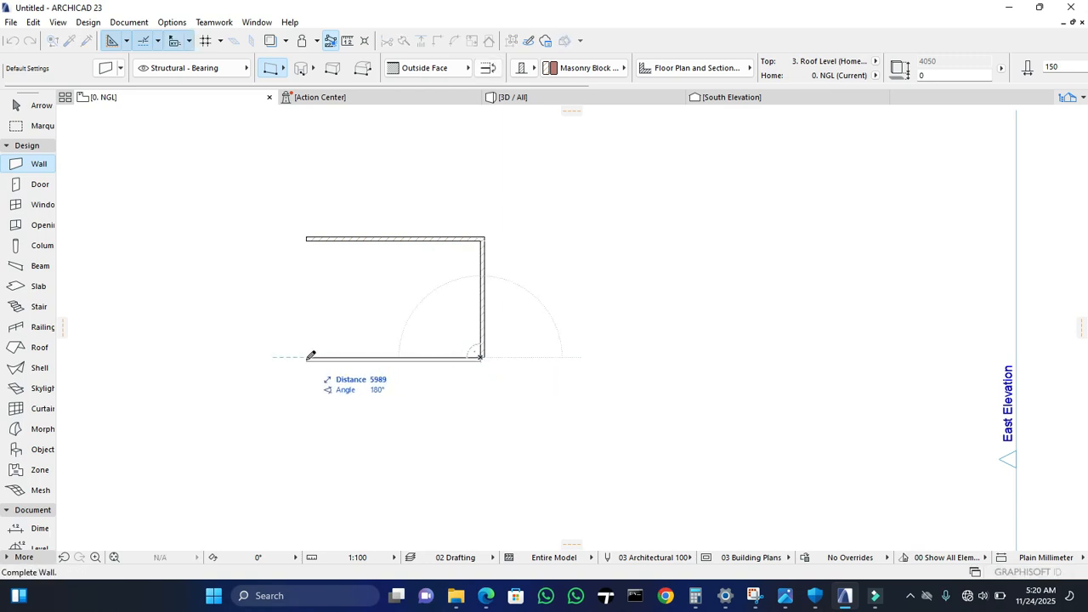
{"action": "type", "text": "6000"}
{"action": "key", "text": "Return"}
{"action": "left_click", "coordinate": [306, 356]}
{"action": "left_click", "coordinate": [306, 239]}
{"action": "key", "text": "Escape"}
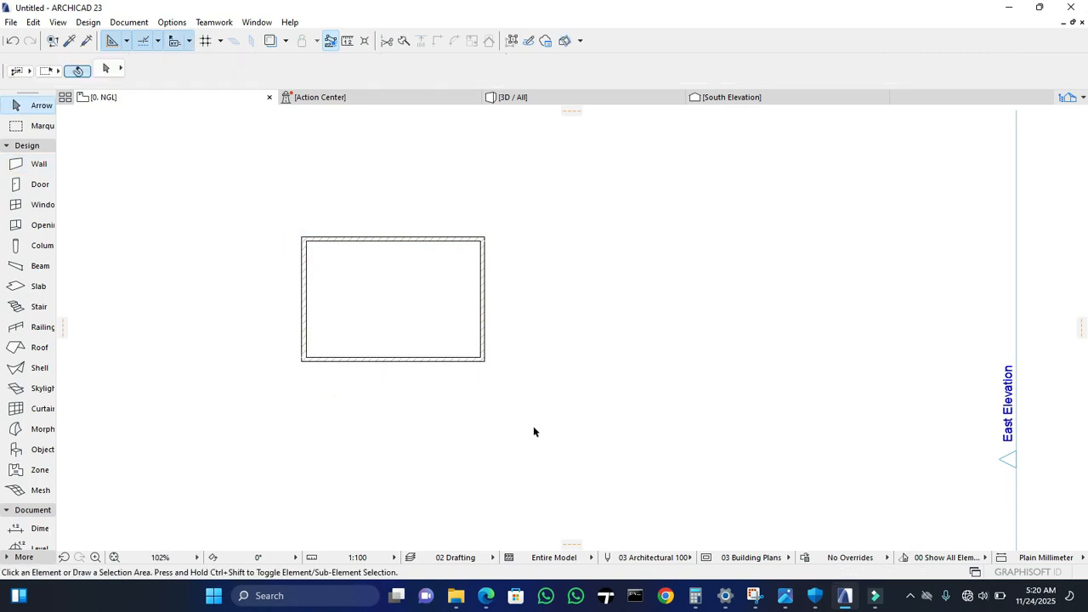
Step: Dimension the inner height of the room between the right-hand inside corners, placing the dimension line inside the right wall
{"action": "left_click", "coordinate": [36, 145]}
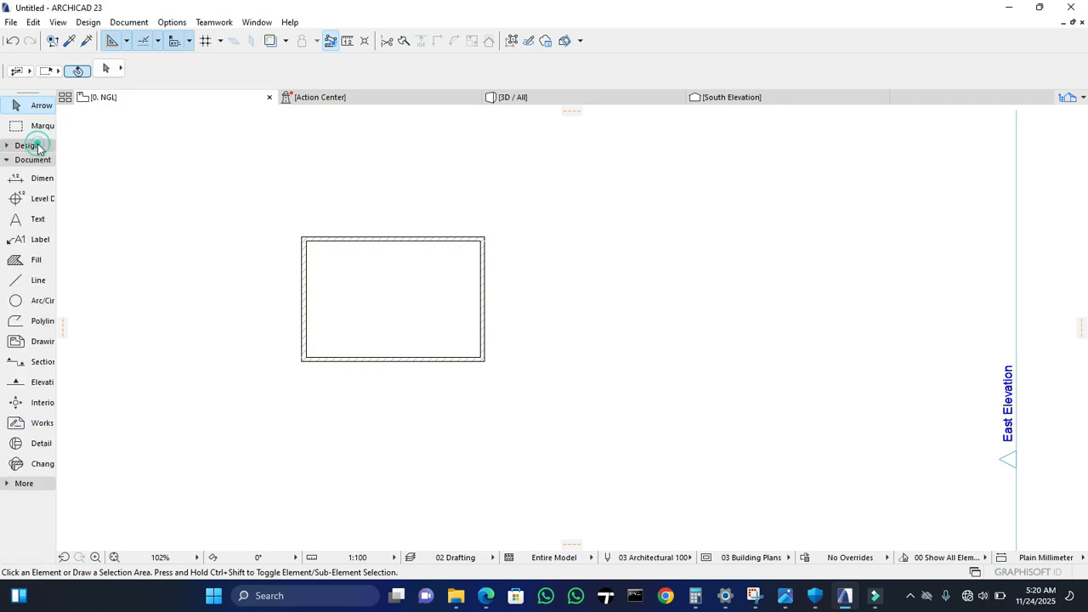
{"action": "left_click", "coordinate": [36, 178]}
{"action": "scroll", "coordinate": [481, 242], "scroll_direction": "up", "scroll_amount": 3}
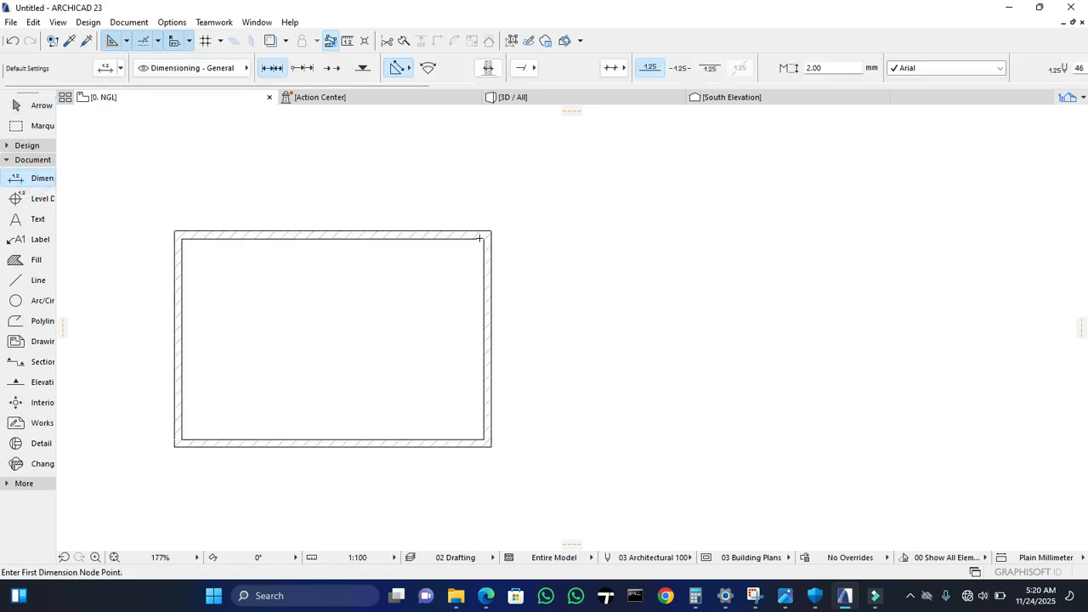
{"action": "left_click", "coordinate": [485, 241]}
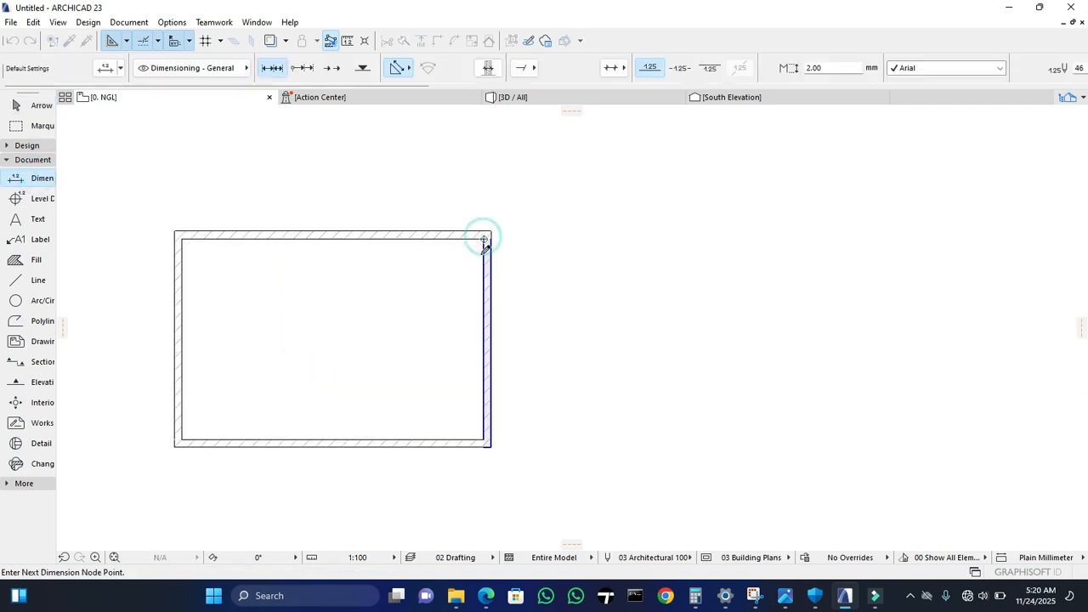
{"action": "left_click", "coordinate": [484, 439]}
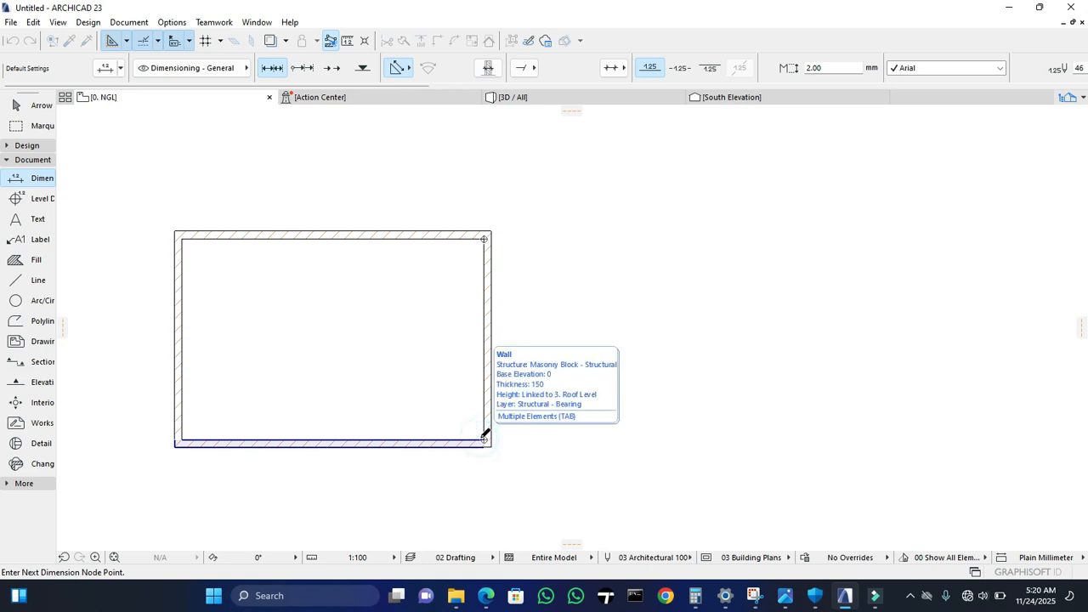
{"action": "right_click", "coordinate": [595, 334]}
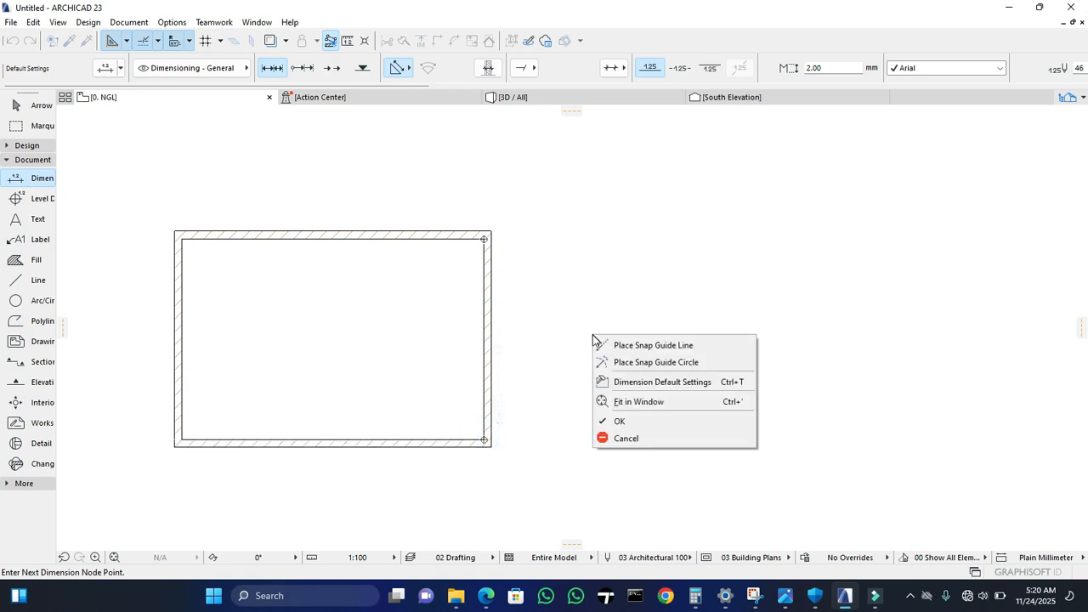
{"action": "left_click", "coordinate": [626, 421]}
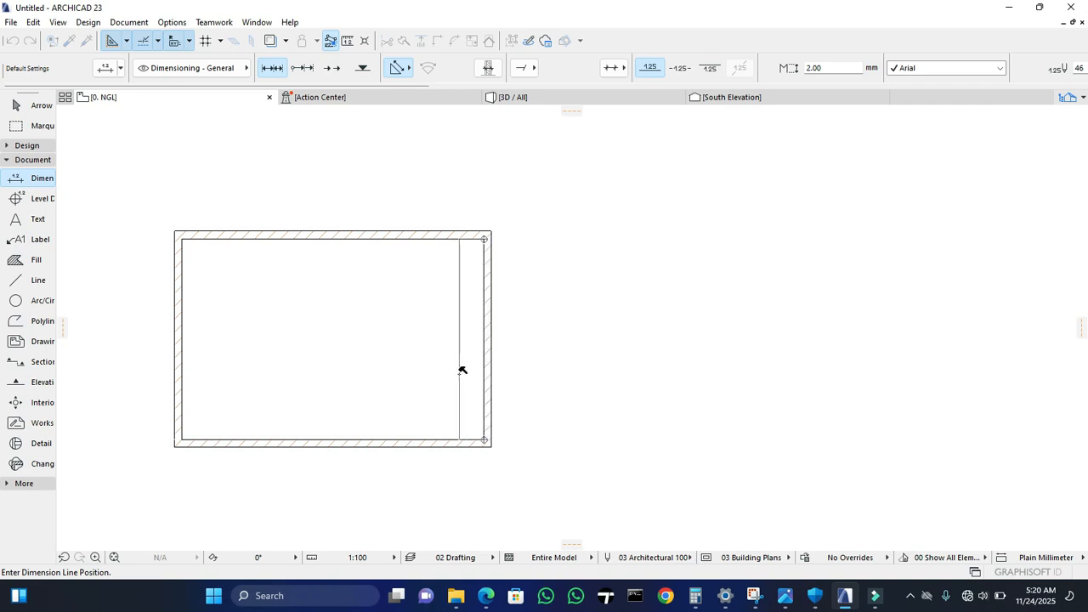
{"action": "left_click", "coordinate": [460, 371]}
{"action": "scroll", "coordinate": [449, 342], "scroll_direction": "up", "scroll_amount": 5}
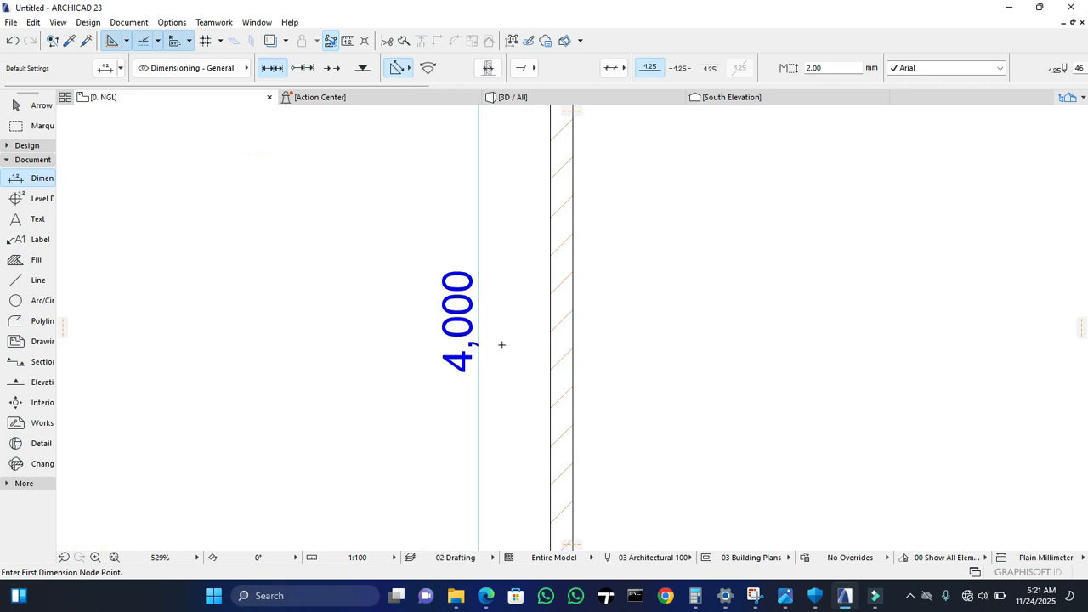
Step: Dimension the inner width of the room between the upper inside corners, placing the dimension line below the top wall
{"action": "scroll", "coordinate": [502, 344], "scroll_direction": "down", "scroll_amount": 3}
{"action": "left_click", "coordinate": [528, 189]}
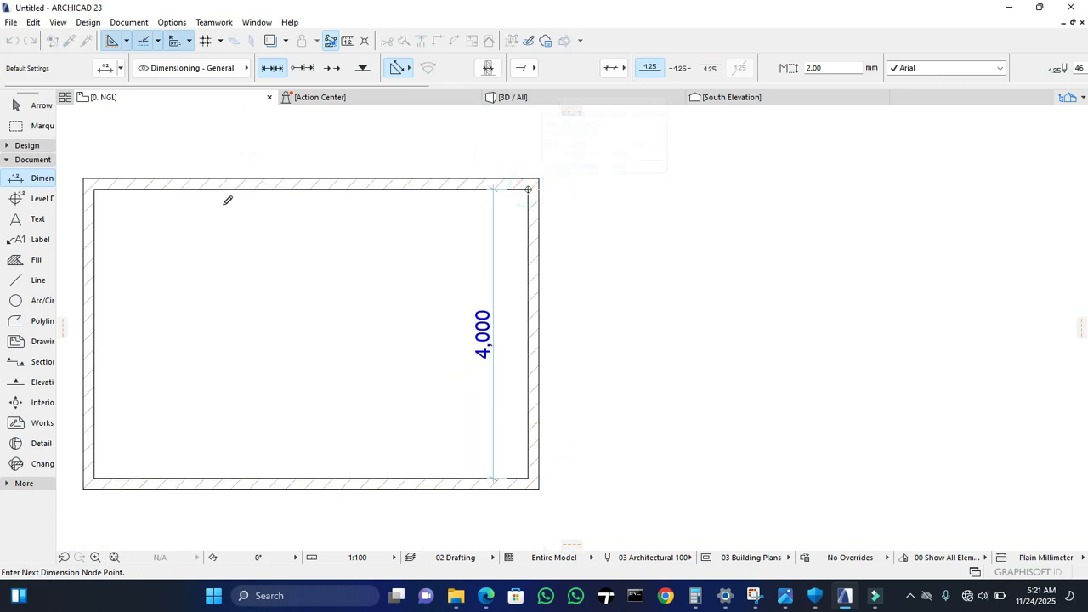
{"action": "left_click", "coordinate": [95, 190]}
{"action": "right_click", "coordinate": [121, 213]}
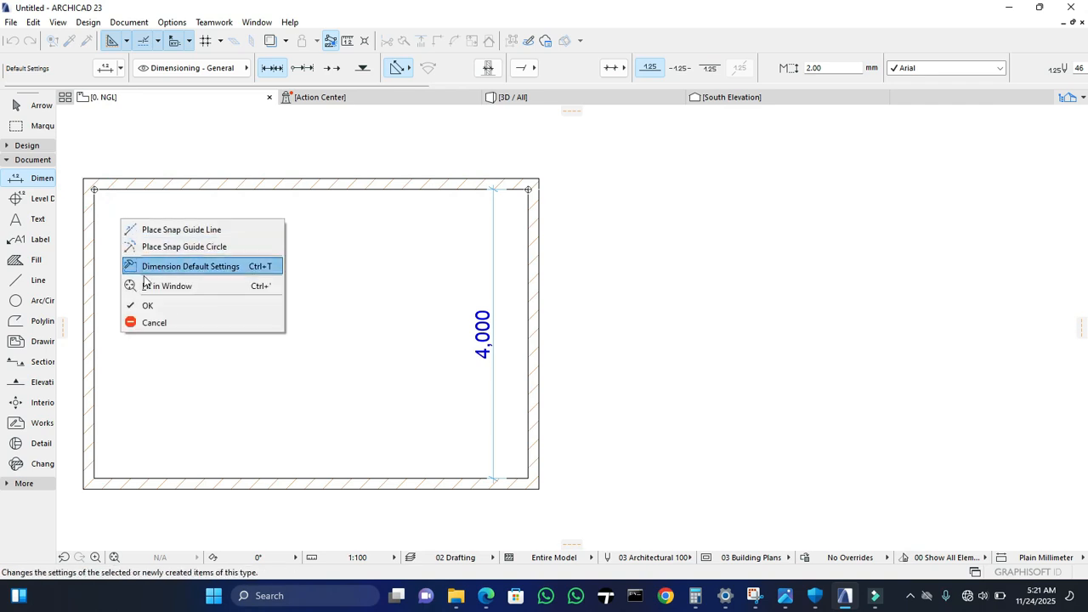
{"action": "left_click", "coordinate": [155, 308]}
{"action": "left_click", "coordinate": [236, 226]}
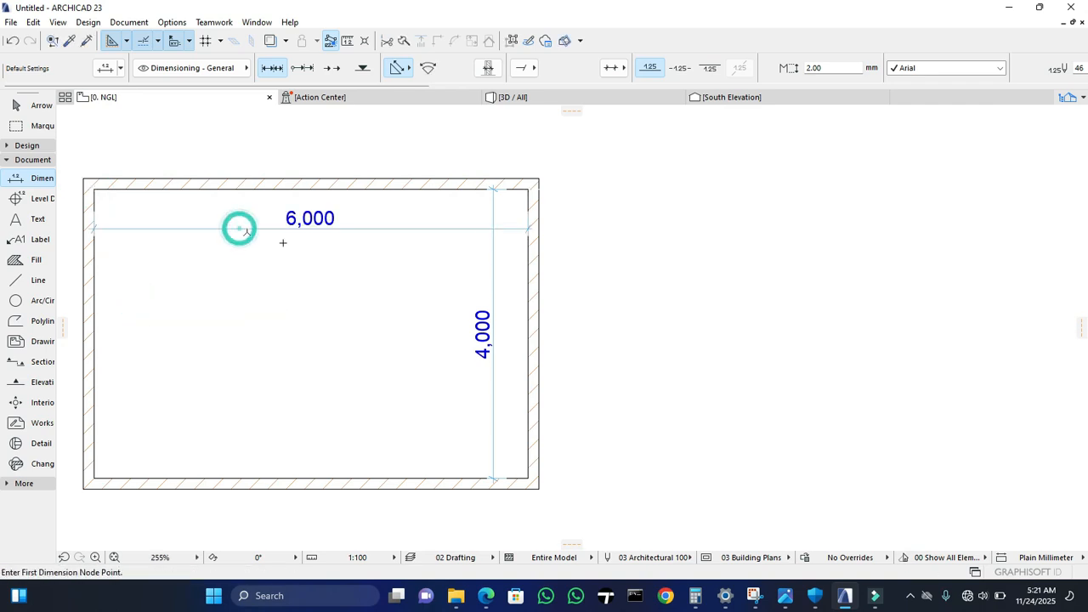
Step: Switch the project's dimension standard to Plain Meter
{"action": "middle_click_drag", "start_coordinate": [451, 327], "coordinate": [564, 320]}
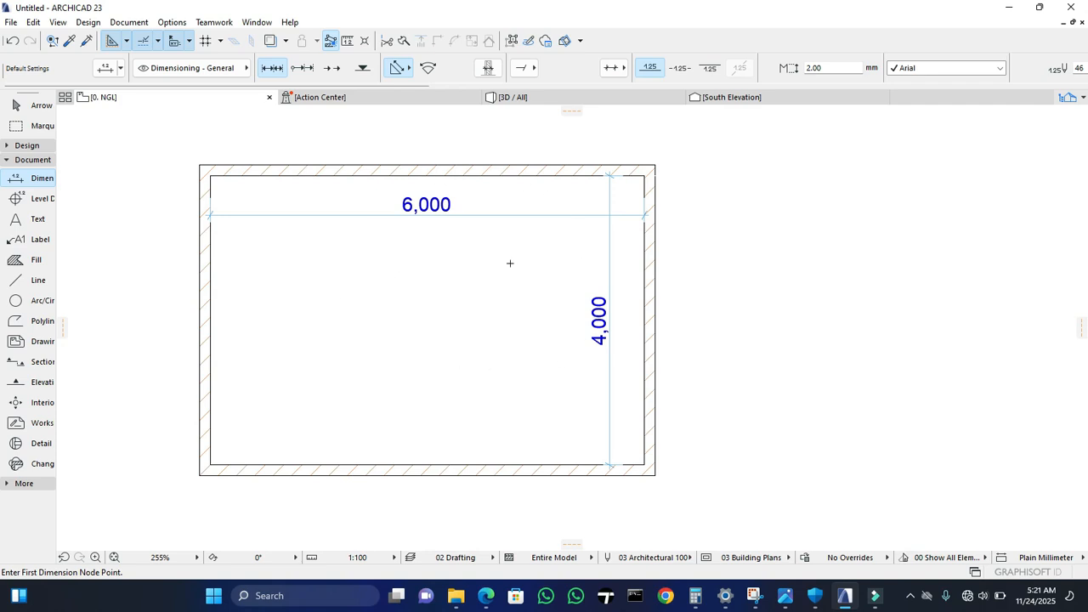
{"action": "left_click", "coordinate": [1037, 560]}
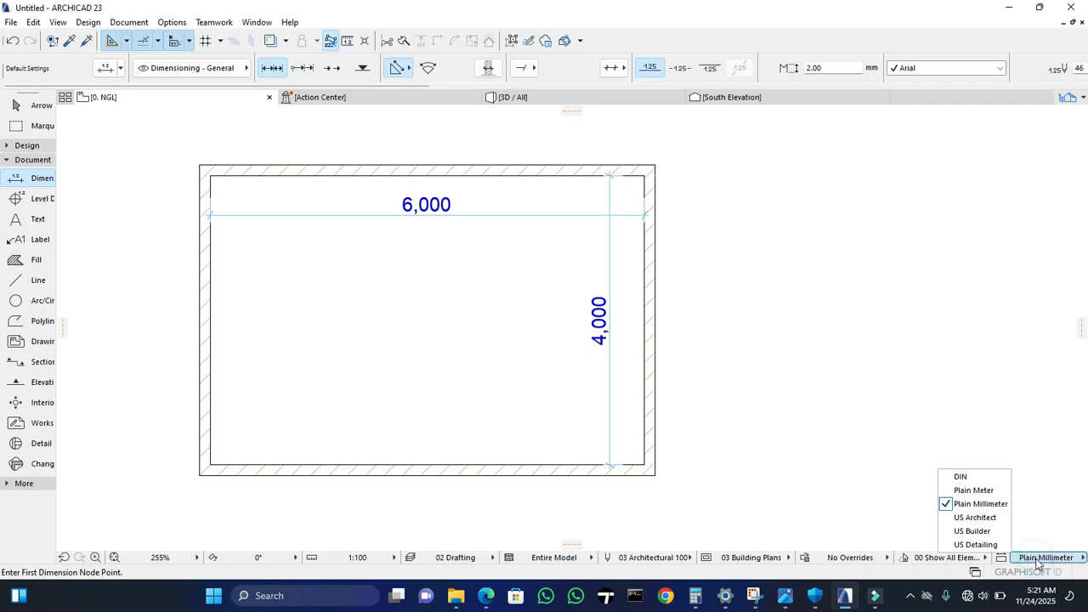
{"action": "left_click", "coordinate": [988, 491]}
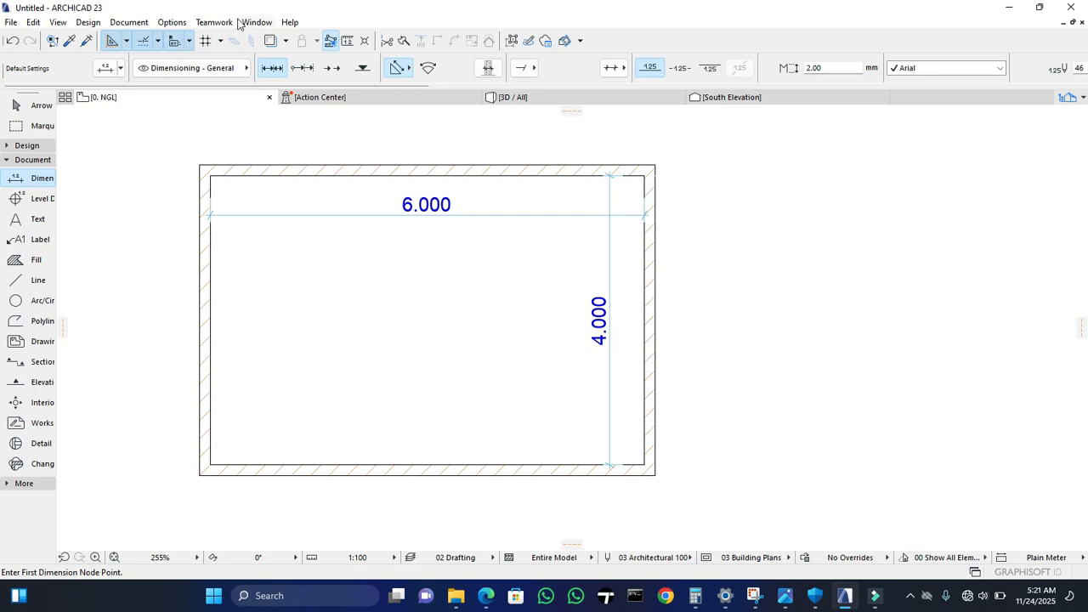
Step: Check the project's length unit in the Working Units preferences and close the dialog without changes
{"action": "left_click", "coordinate": [214, 22]}
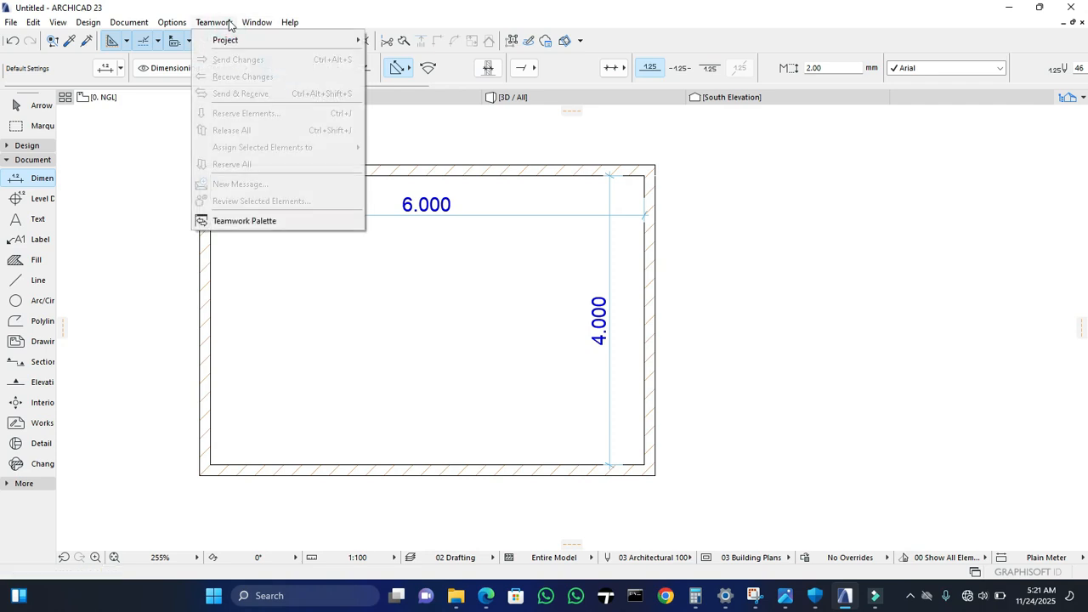
{"action": "left_click", "coordinate": [174, 22]}
{"action": "left_click", "coordinate": [247, 150]}
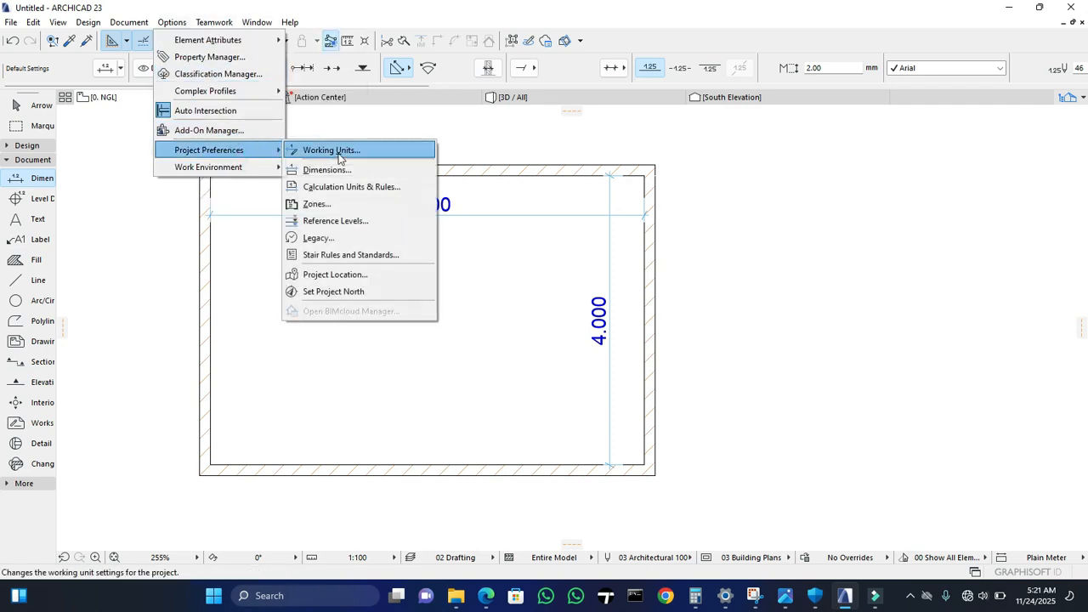
{"action": "left_click", "coordinate": [340, 151]}
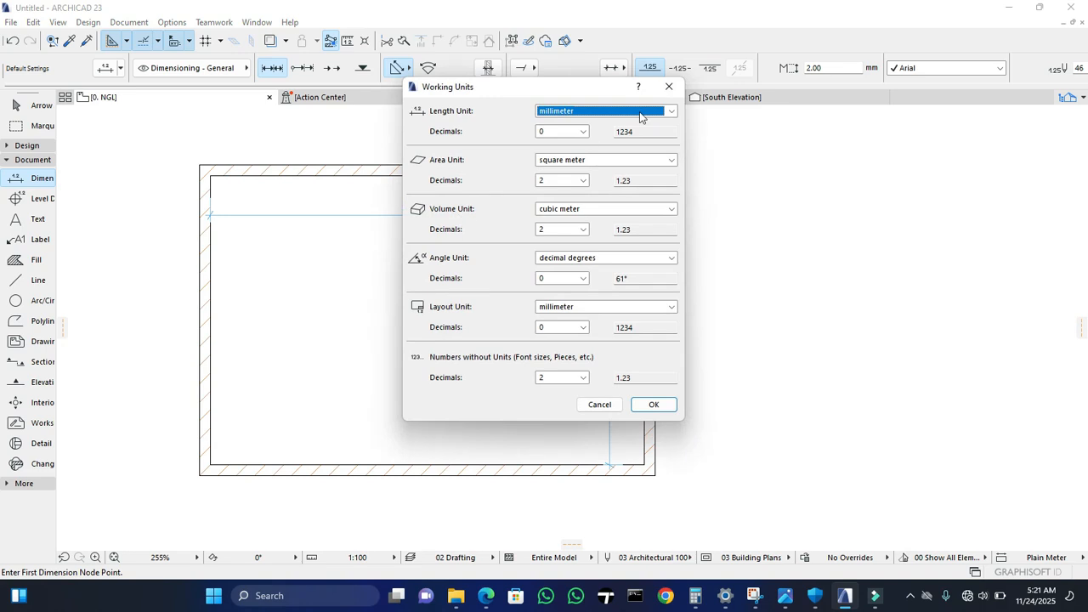
{"action": "left_click", "coordinate": [668, 88]}
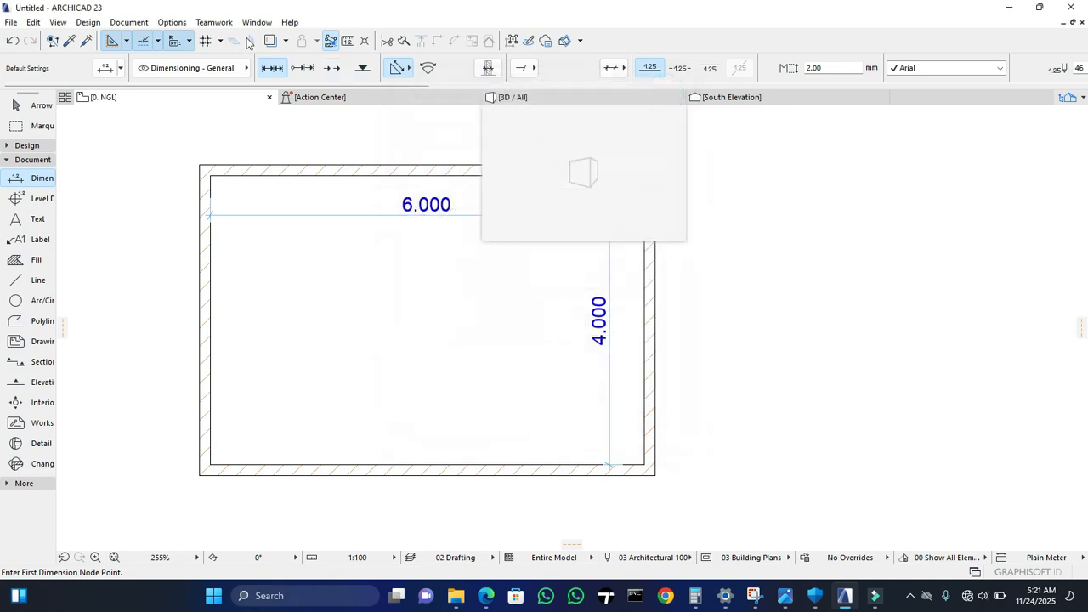
Step: Set the linear dimensions to meter with 2 decimals in the project's dimension preferences and apply the change
{"action": "left_click", "coordinate": [172, 22]}
{"action": "mouse_move", "coordinate": [240, 153]}
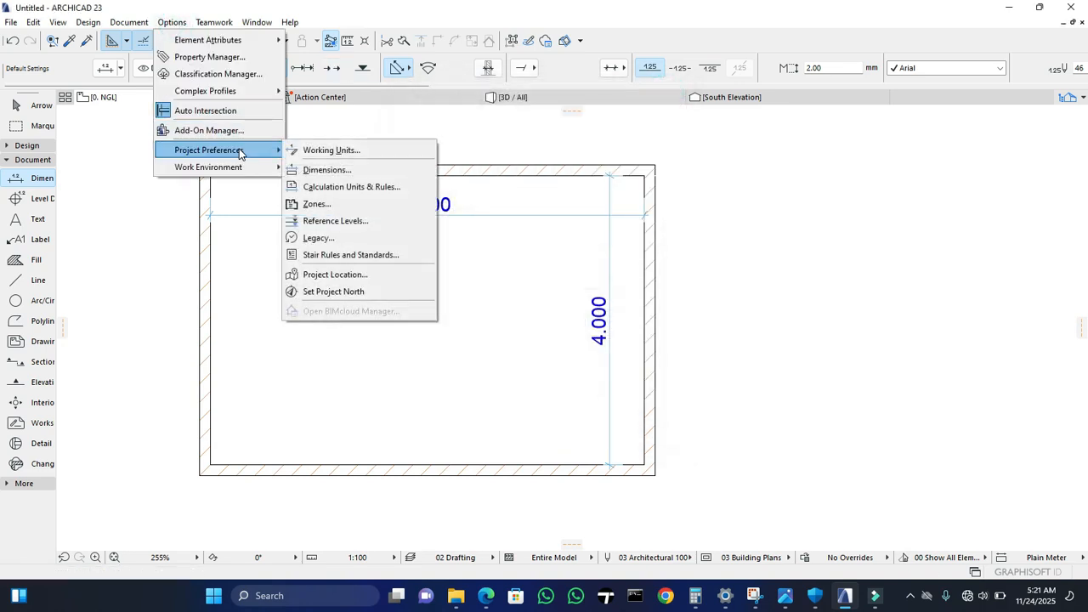
{"action": "left_click", "coordinate": [327, 170]}
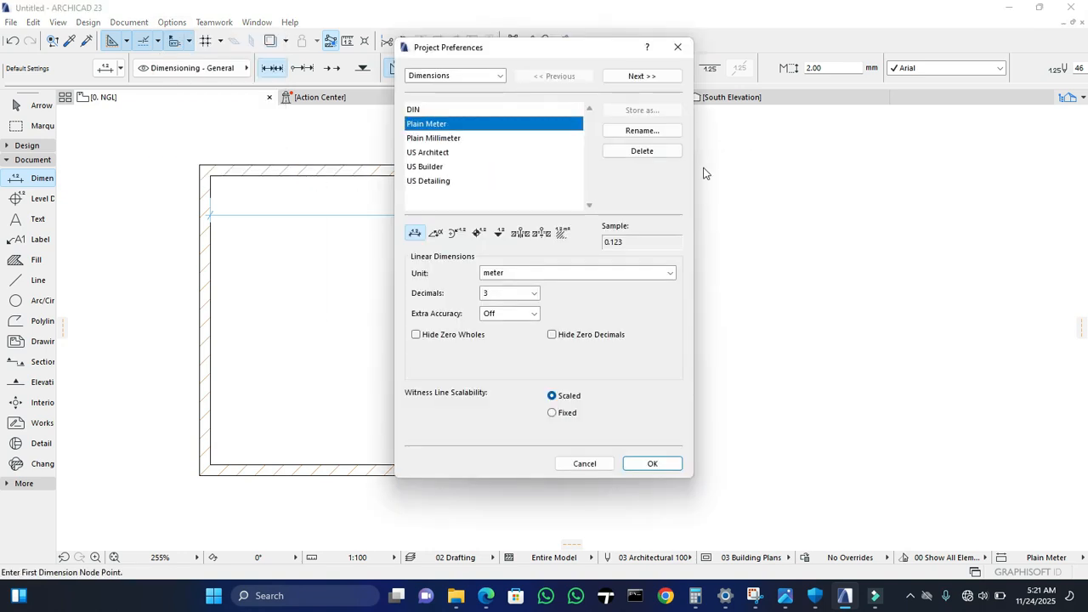
{"action": "left_click", "coordinate": [533, 294]}
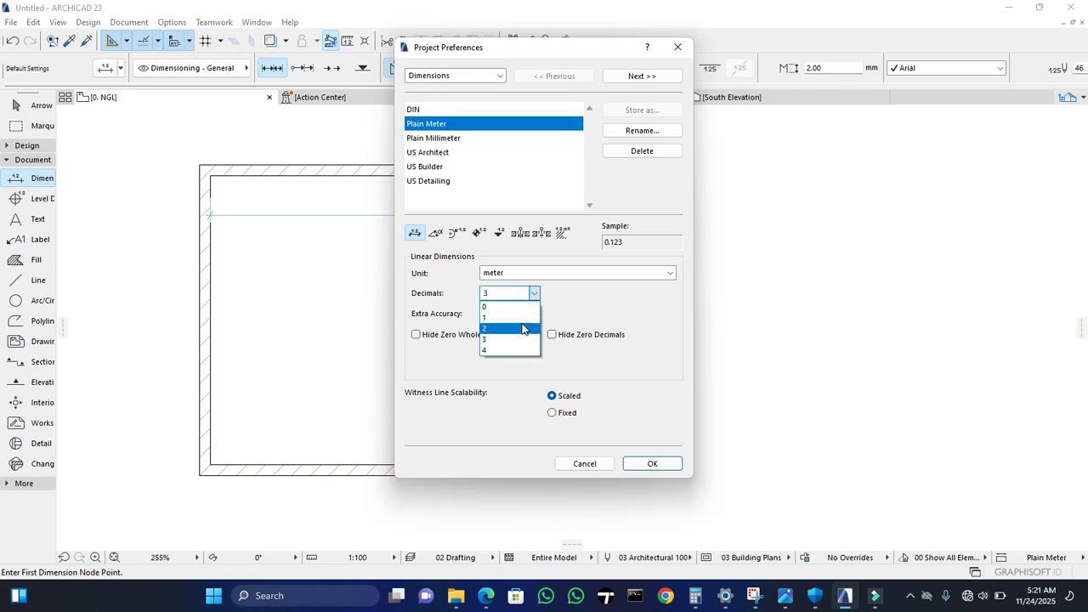
{"action": "left_click", "coordinate": [514, 328]}
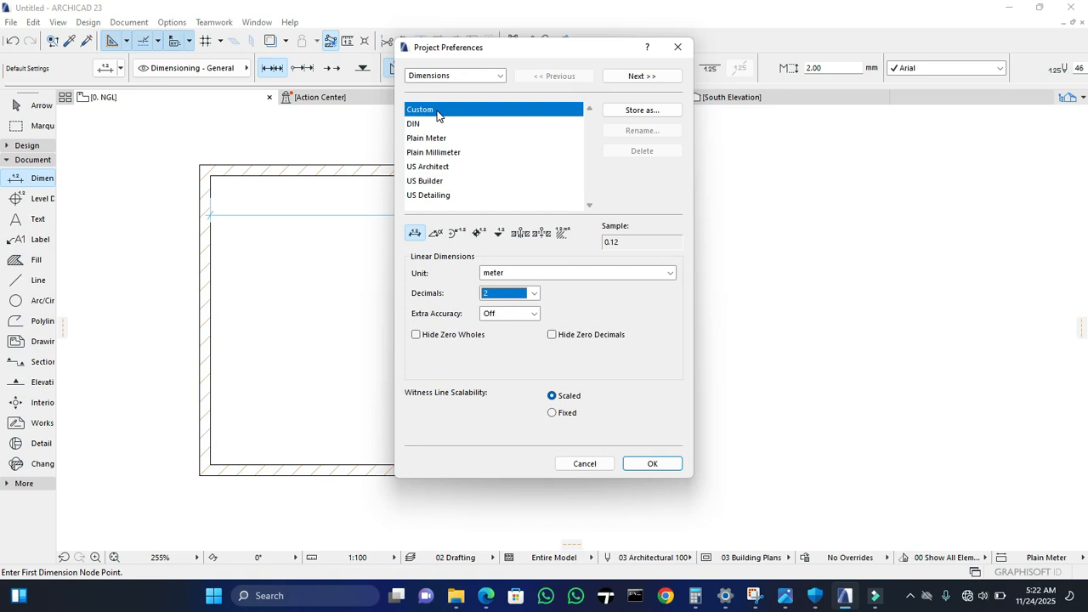
{"action": "left_click", "coordinate": [655, 463]}
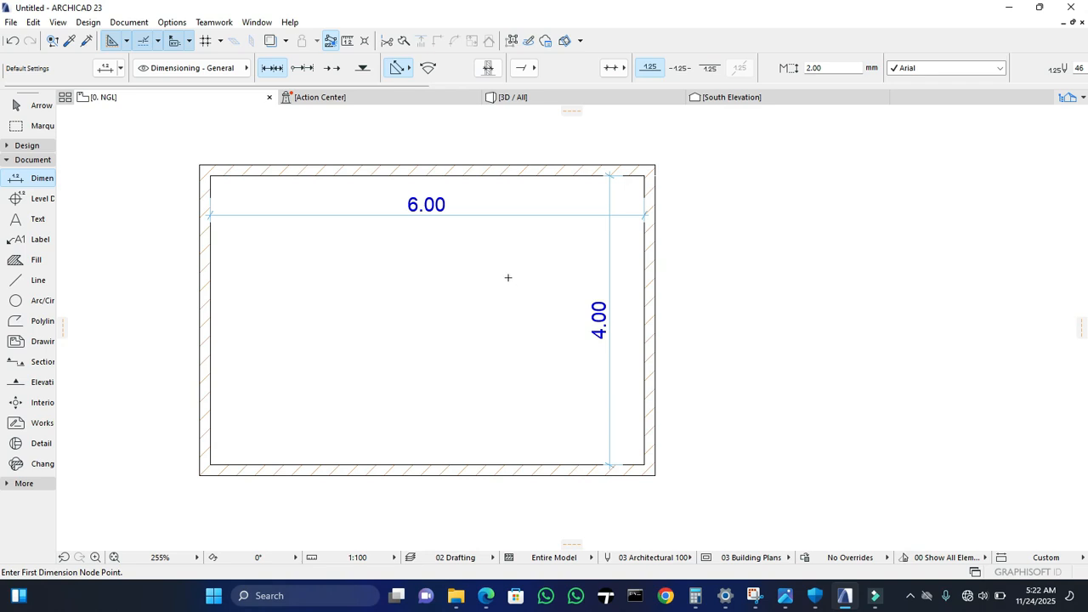
Step: Store the custom two-decimal meter dimension standard as "My Meters", leave Extra Accuracy off, and apply it
{"action": "left_click", "coordinate": [1045, 558]}
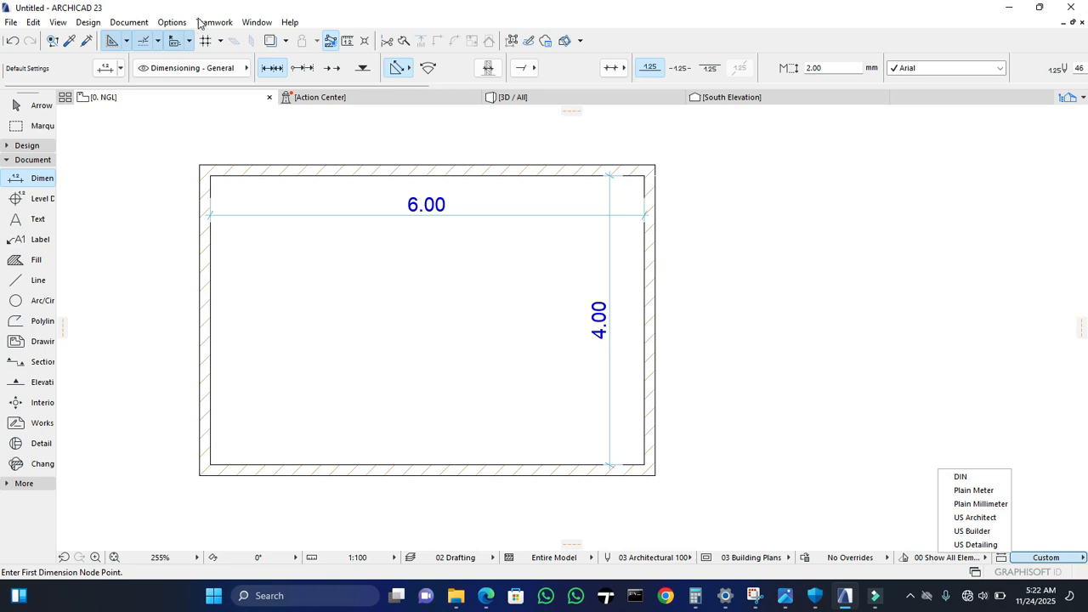
{"action": "left_click", "coordinate": [172, 22]}
{"action": "mouse_move", "coordinate": [240, 149]}
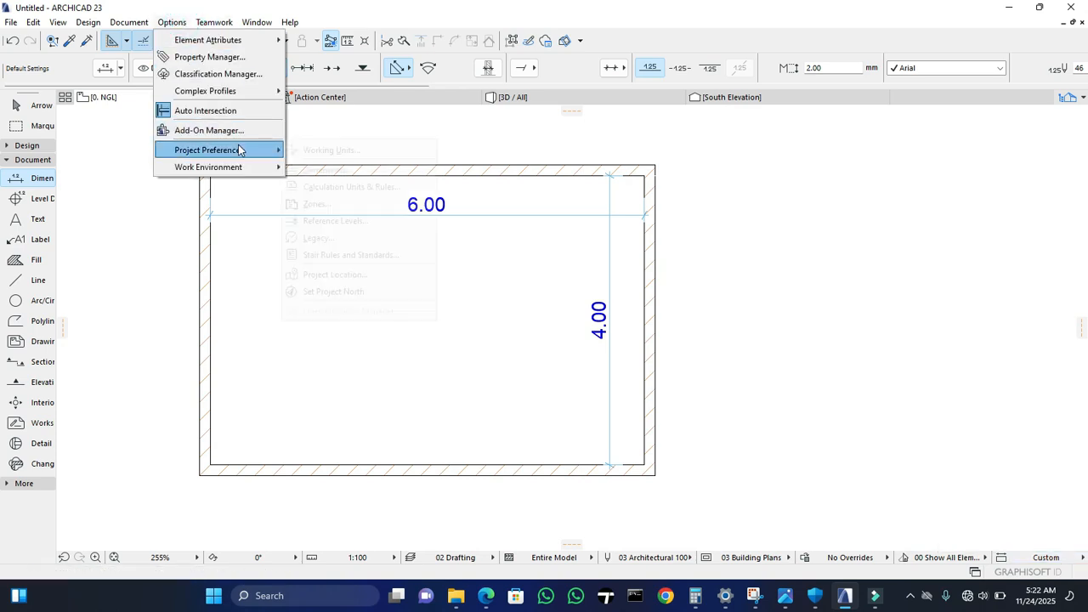
{"action": "left_click", "coordinate": [328, 169]}
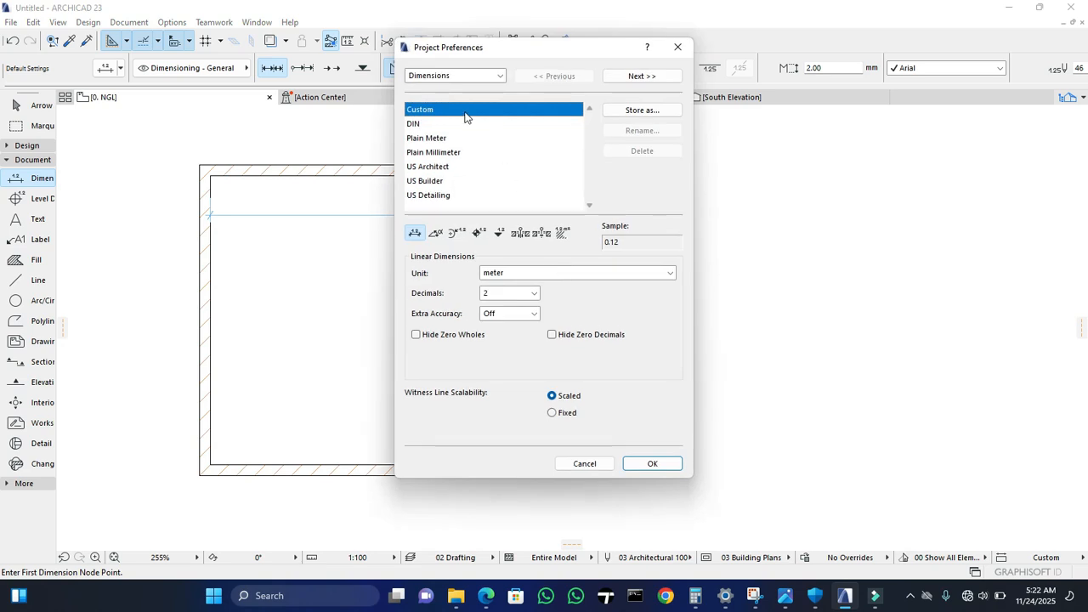
{"action": "left_click", "coordinate": [620, 111]}
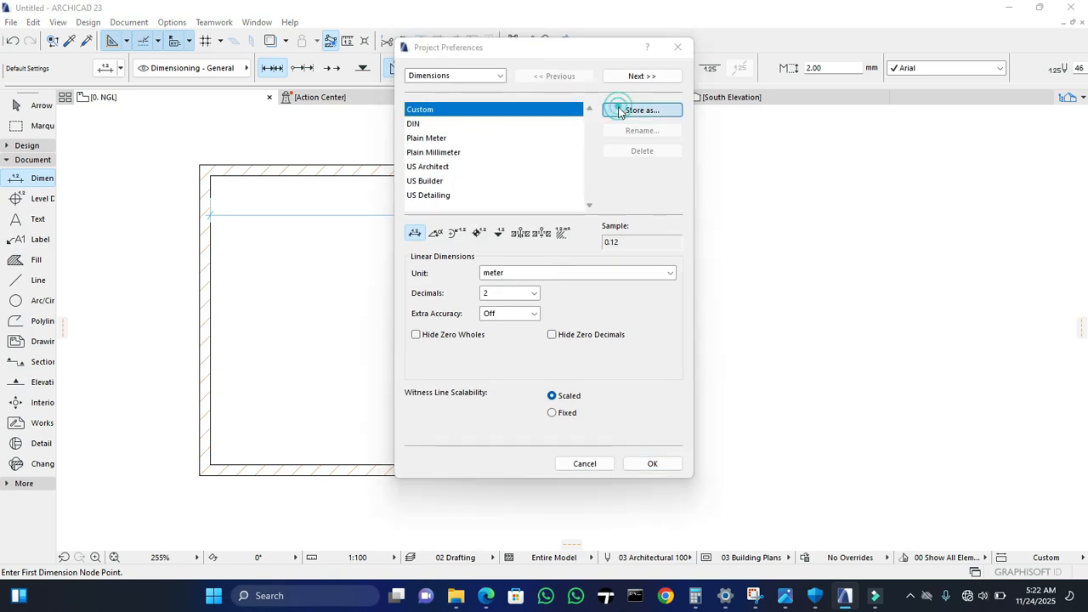
{"action": "type", "text": "My"}
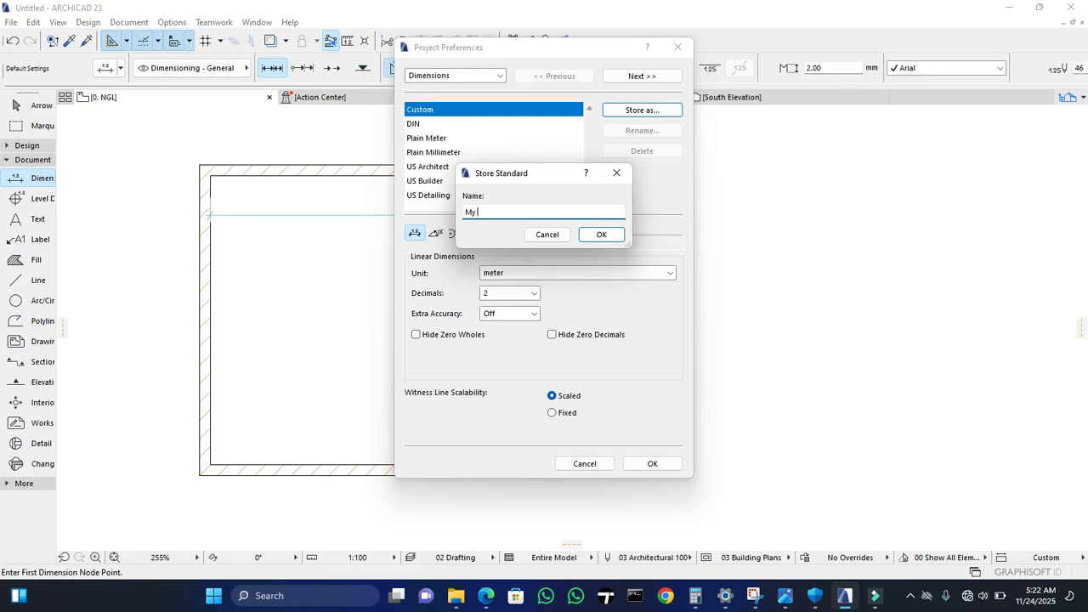
{"action": "type", "text": " Meters"}
{"action": "left_click", "coordinate": [604, 236]}
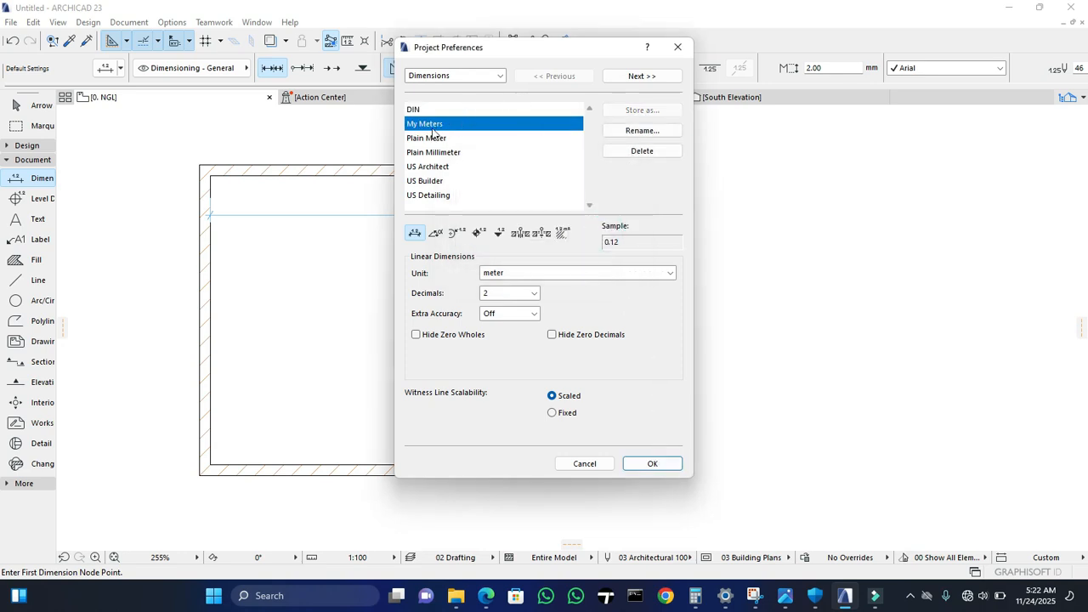
{"action": "left_click", "coordinate": [531, 315]}
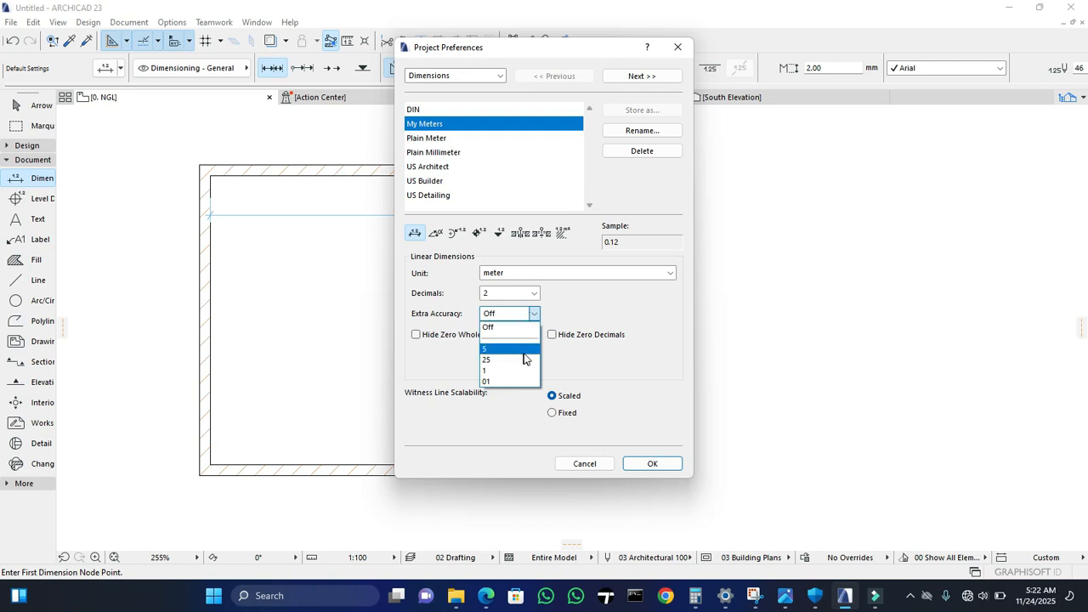
{"action": "left_click", "coordinate": [600, 315]}
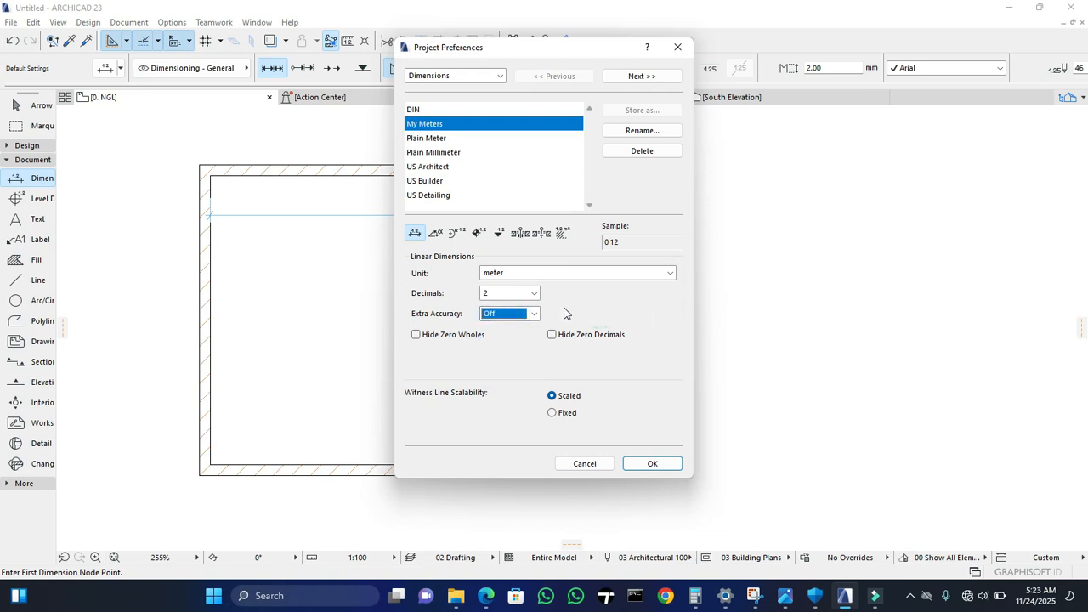
{"action": "left_click", "coordinate": [644, 463]}
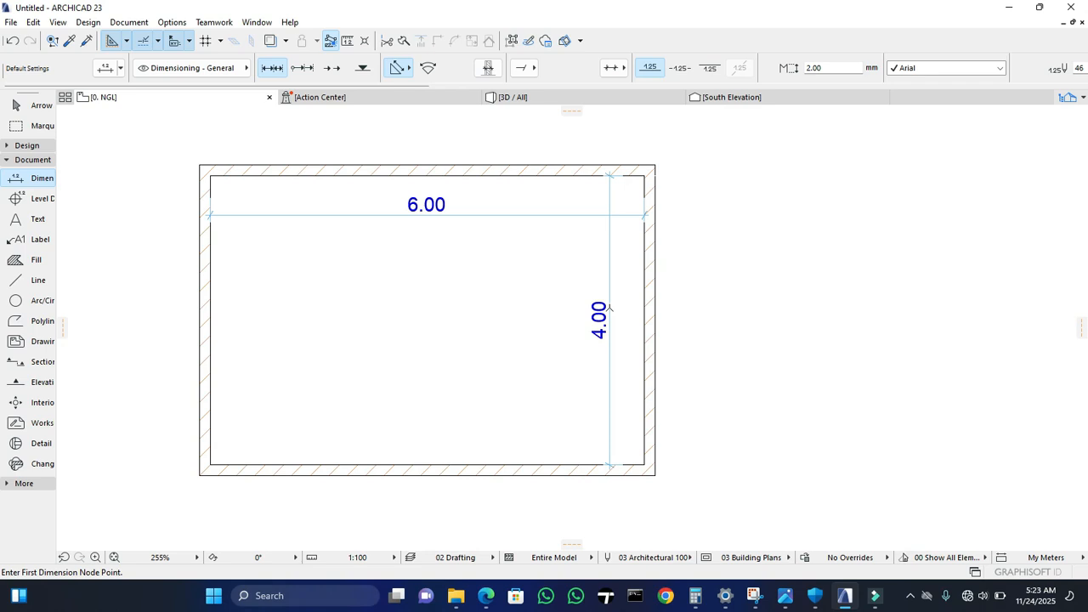
Step: Examine the room's wall height against the story levels in the South Elevation
{"action": "left_click", "coordinate": [727, 97]}
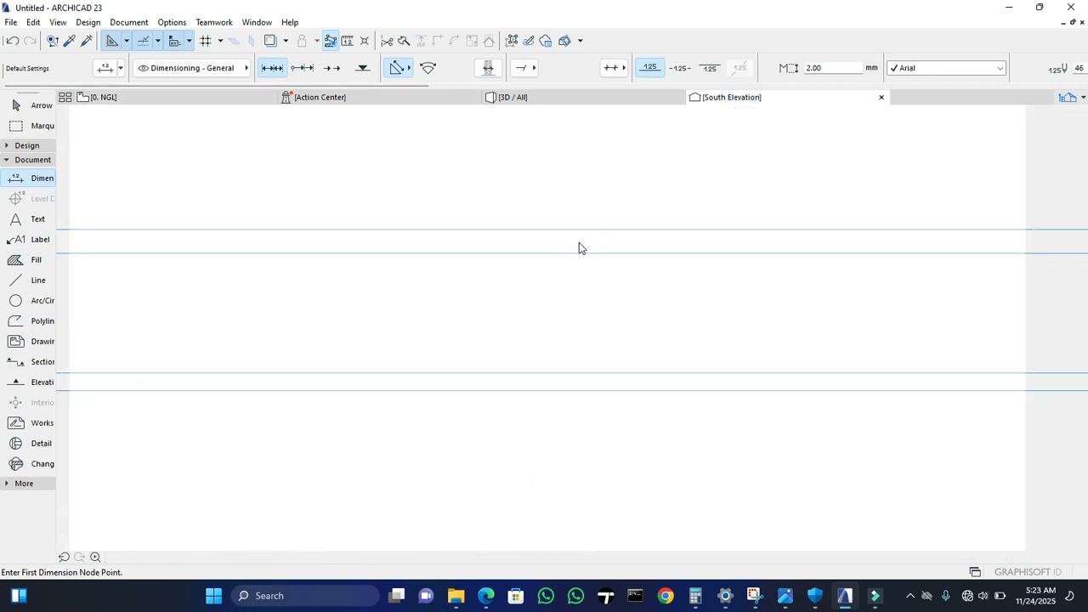
{"action": "scroll", "coordinate": [452, 274], "scroll_direction": "down", "scroll_amount": 3}
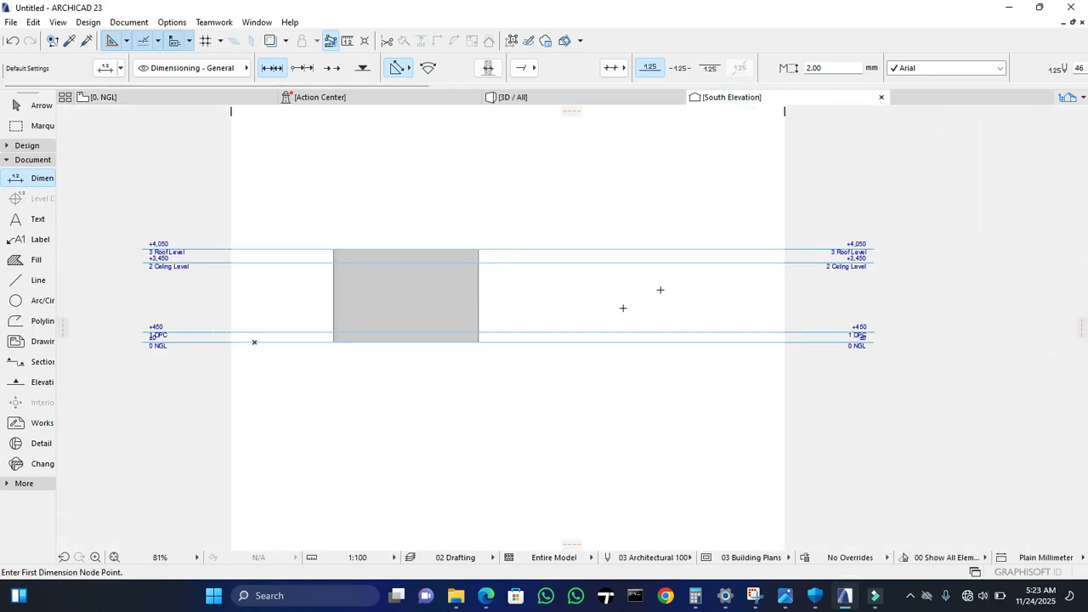
{"action": "scroll", "coordinate": [849, 357], "scroll_direction": "up", "scroll_amount": 3}
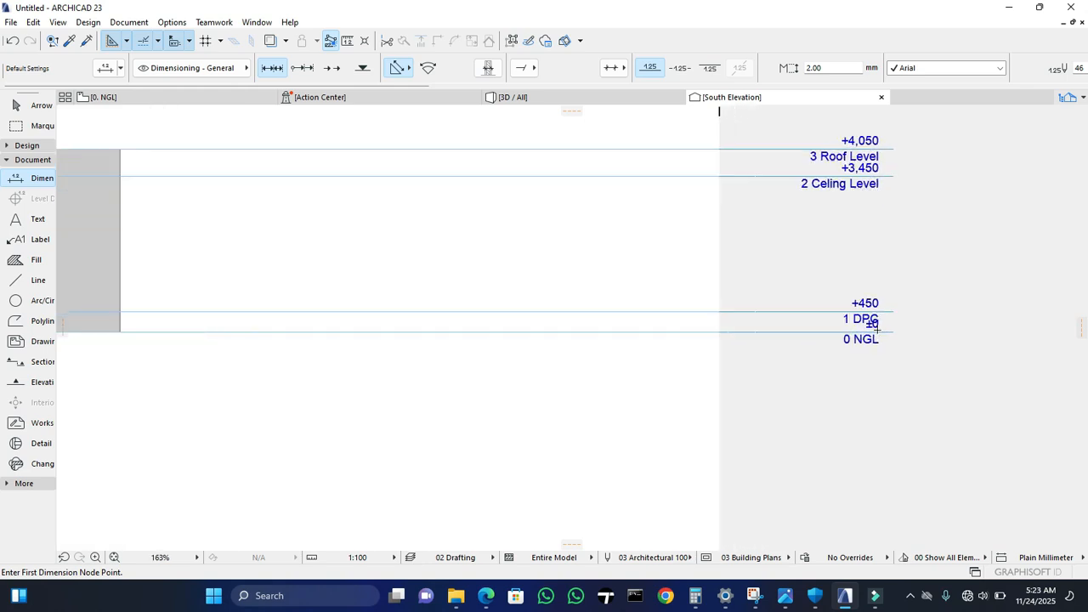
{"action": "scroll", "coordinate": [870, 319], "scroll_direction": "down", "scroll_amount": 2}
{"action": "scroll", "coordinate": [874, 216], "scroll_direction": "up", "scroll_amount": 3}
{"action": "scroll", "coordinate": [874, 216], "scroll_direction": "down", "scroll_amount": 3}
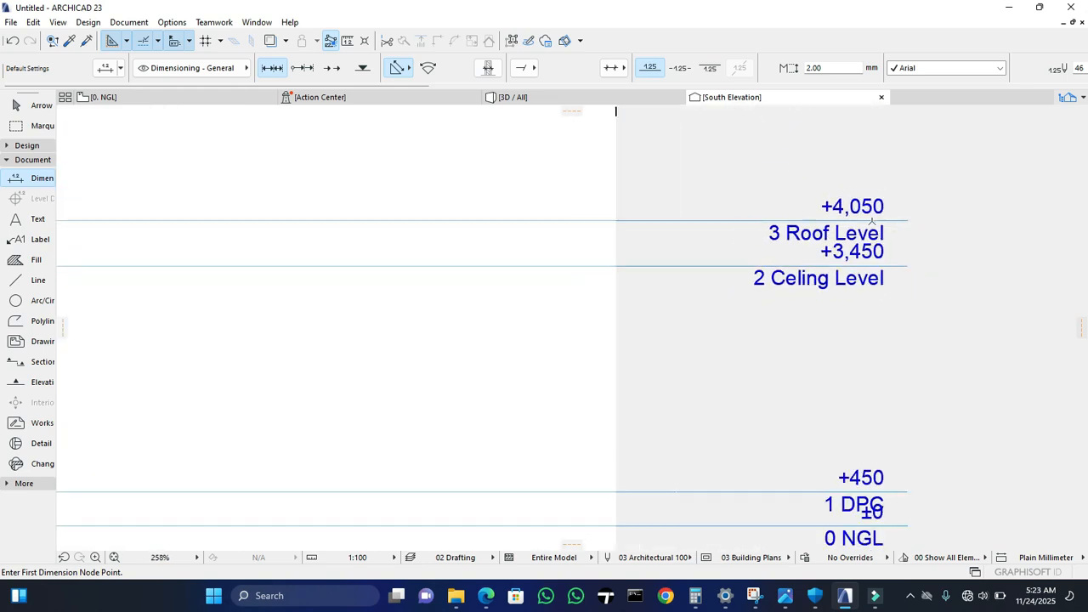
{"action": "scroll", "coordinate": [322, 257], "scroll_direction": "up", "scroll_amount": 2}
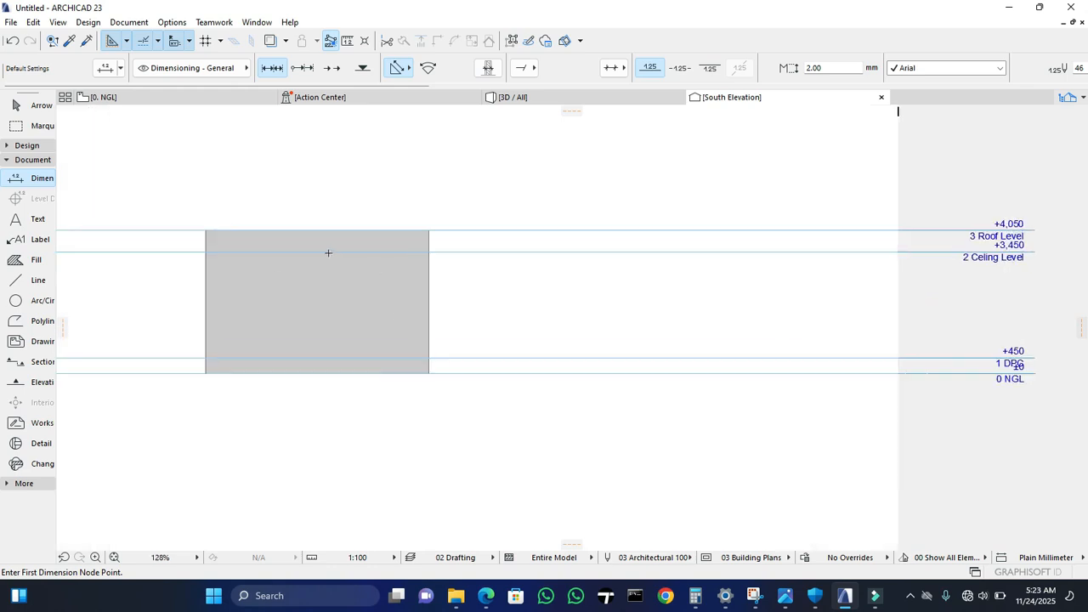
Step: On the NGL plan, set the default wall's home story to 1. DPC and its top link to 2. Celing Level
{"action": "left_click", "coordinate": [191, 99]}
{"action": "scroll", "coordinate": [585, 263], "scroll_direction": "down", "scroll_amount": 2}
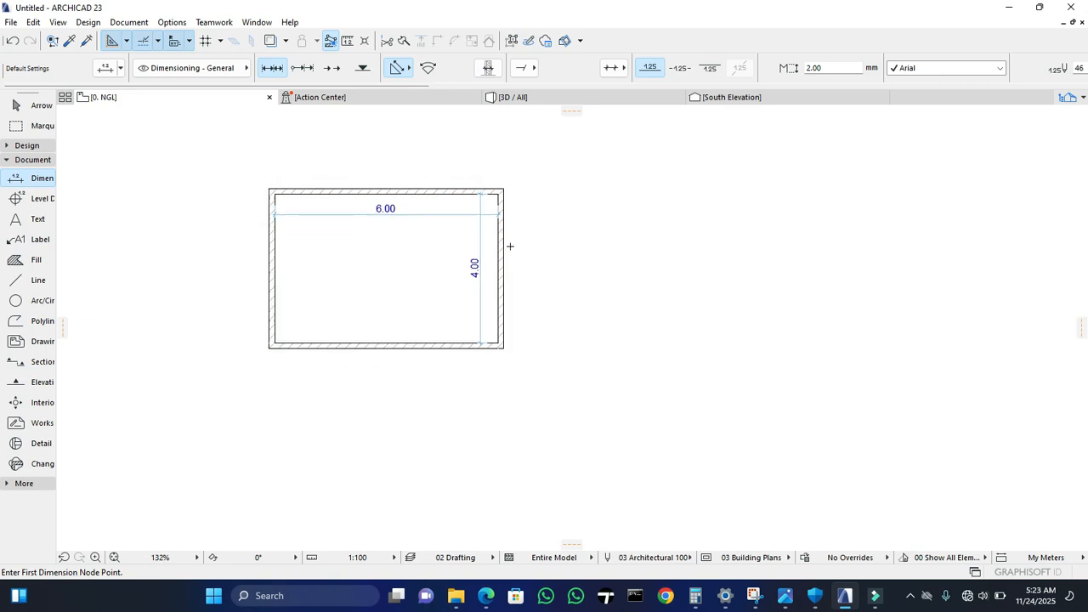
{"action": "left_click", "coordinate": [28, 147]}
{"action": "left_click", "coordinate": [38, 164]}
{"action": "middle_click_drag", "start_coordinate": [528, 358], "coordinate": [515, 345]}
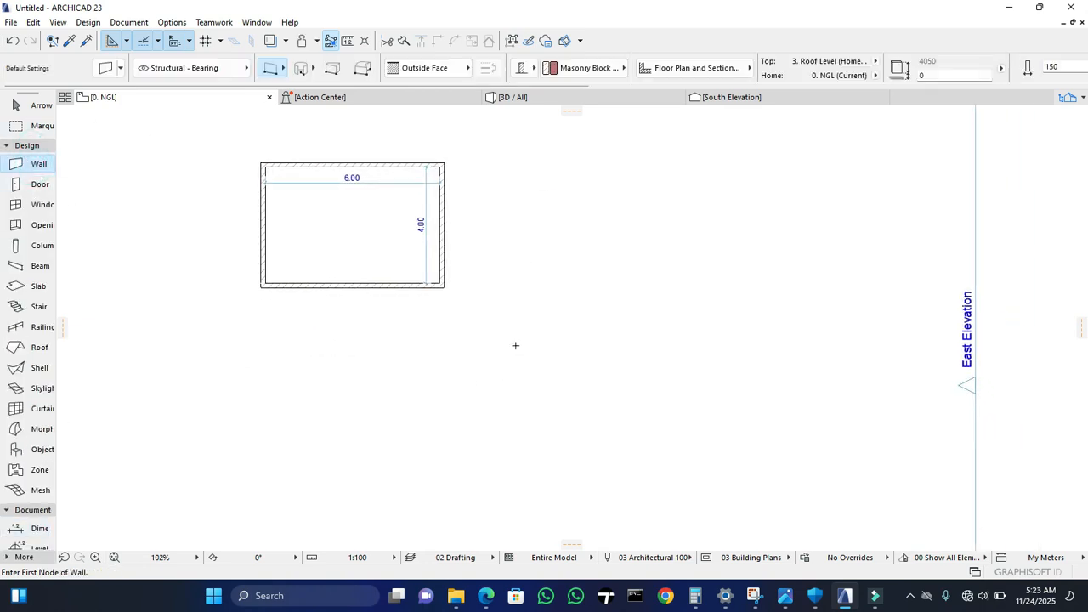
{"action": "left_click", "coordinate": [105, 68]}
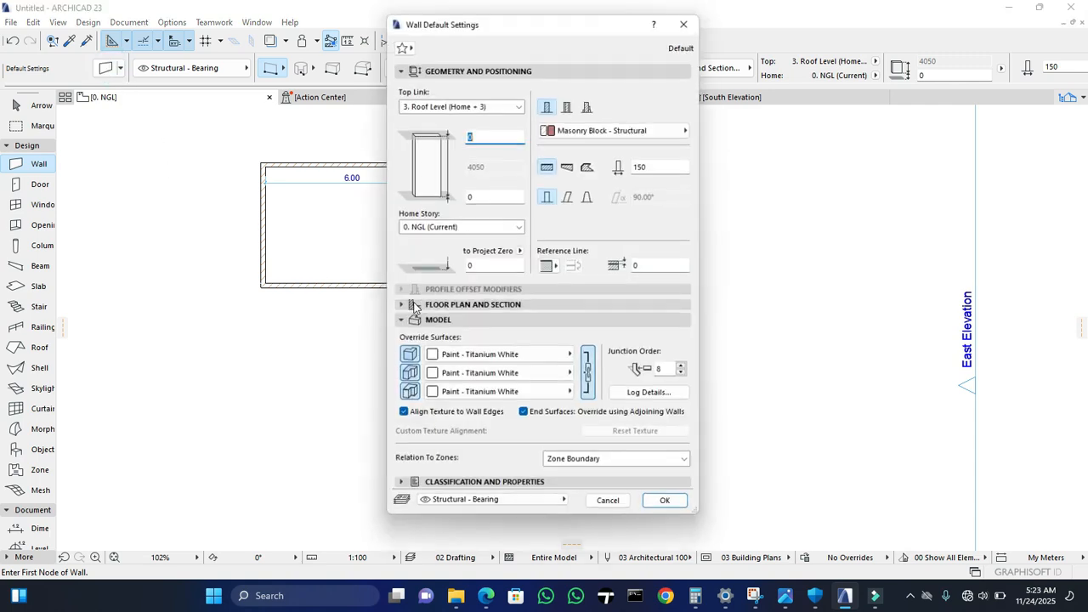
{"action": "left_click", "coordinate": [507, 228]}
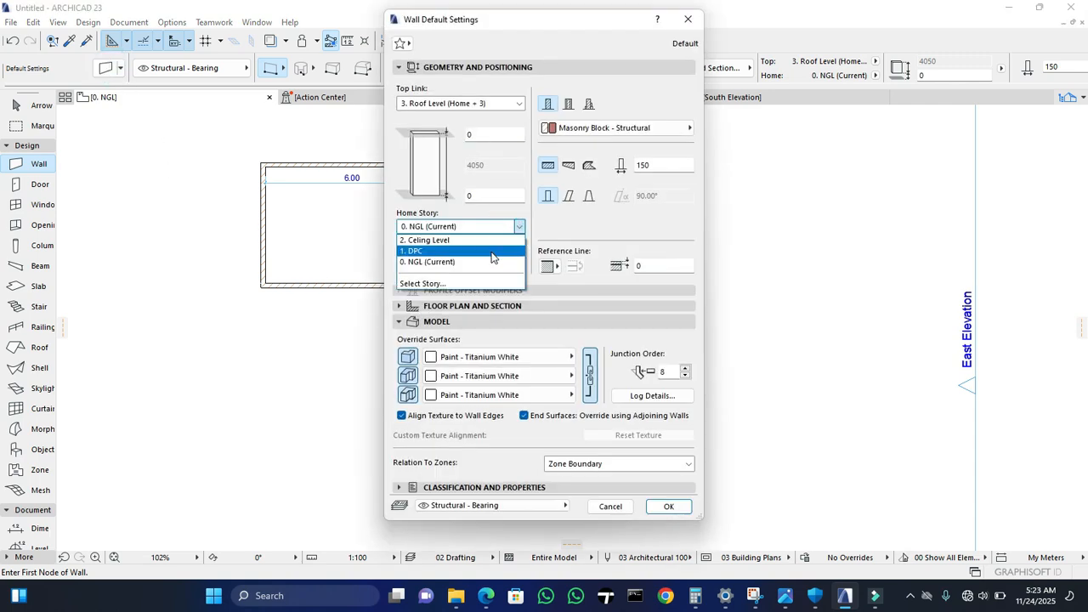
{"action": "left_click", "coordinate": [492, 254]}
{"action": "left_click", "coordinate": [495, 104]}
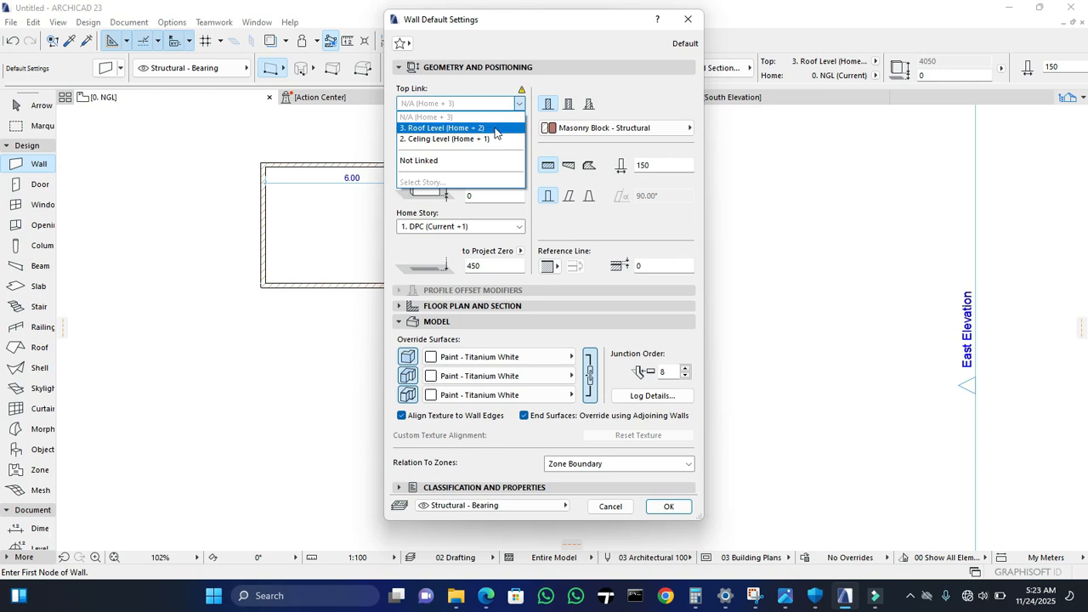
{"action": "left_click", "coordinate": [495, 138]}
{"action": "left_click", "coordinate": [668, 506]}
Step: Draw a 5000 mm horizontal wall below and to the right of the room, and display the 1. DPC story
{"action": "left_click", "coordinate": [584, 365]}
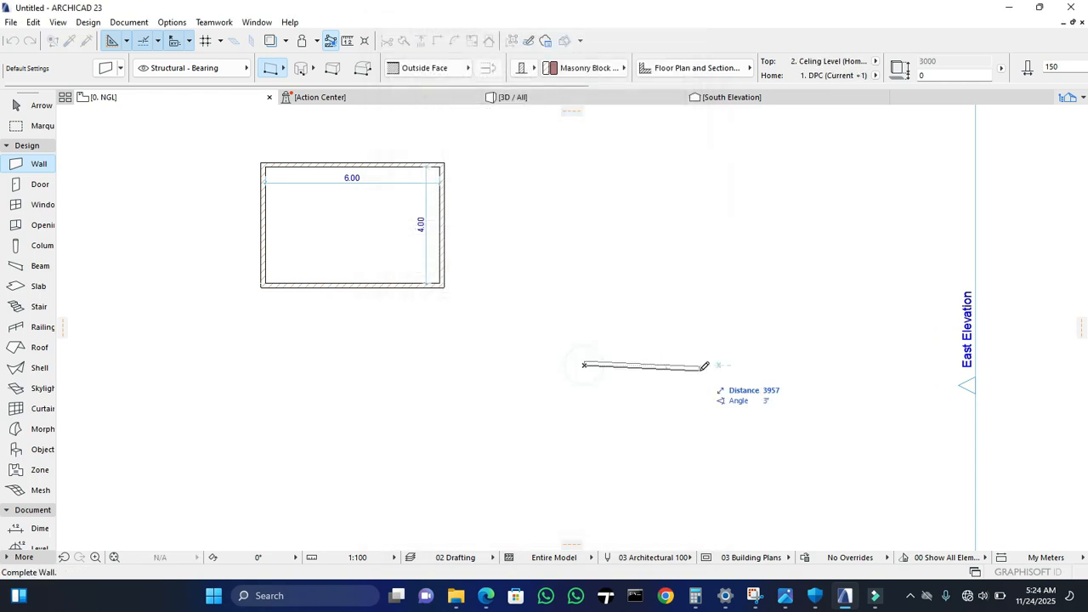
{"action": "type", "text": "5"}
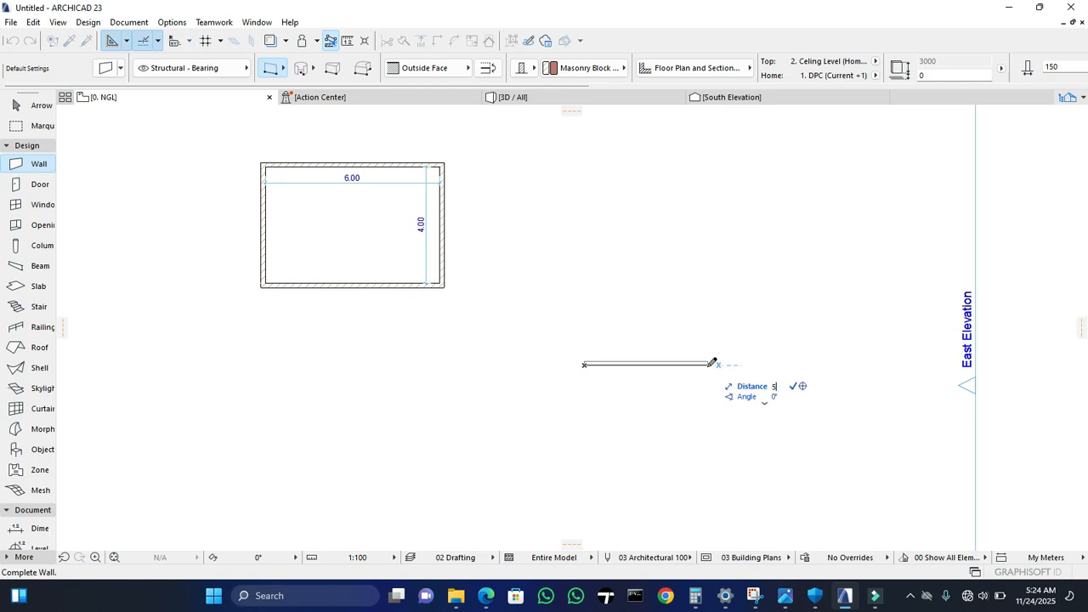
{"action": "type", "text": "000"}
{"action": "key", "text": "Return"}
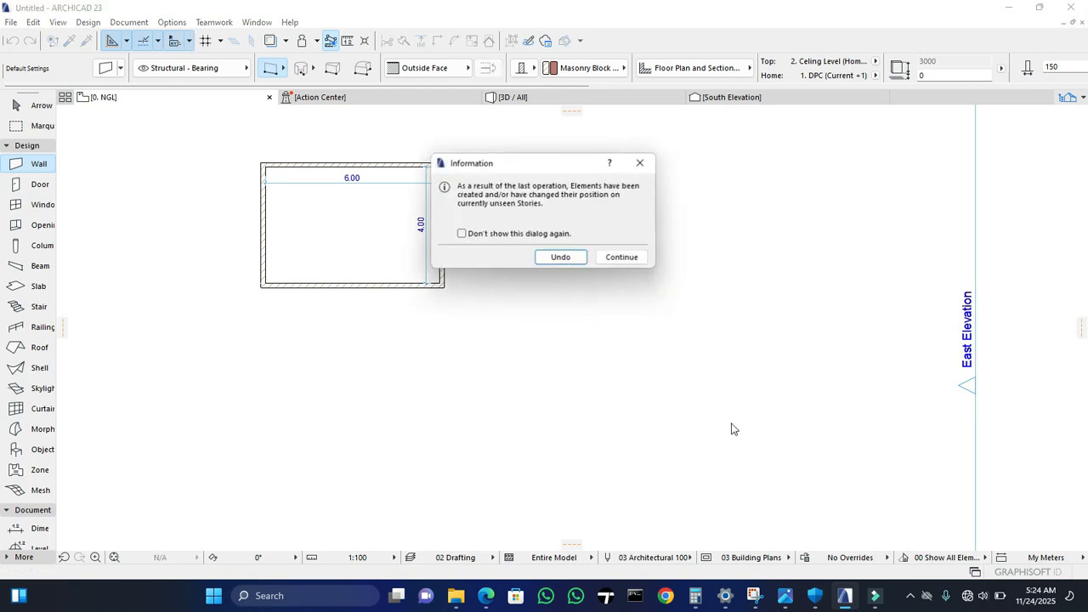
{"action": "left_click", "coordinate": [623, 258]}
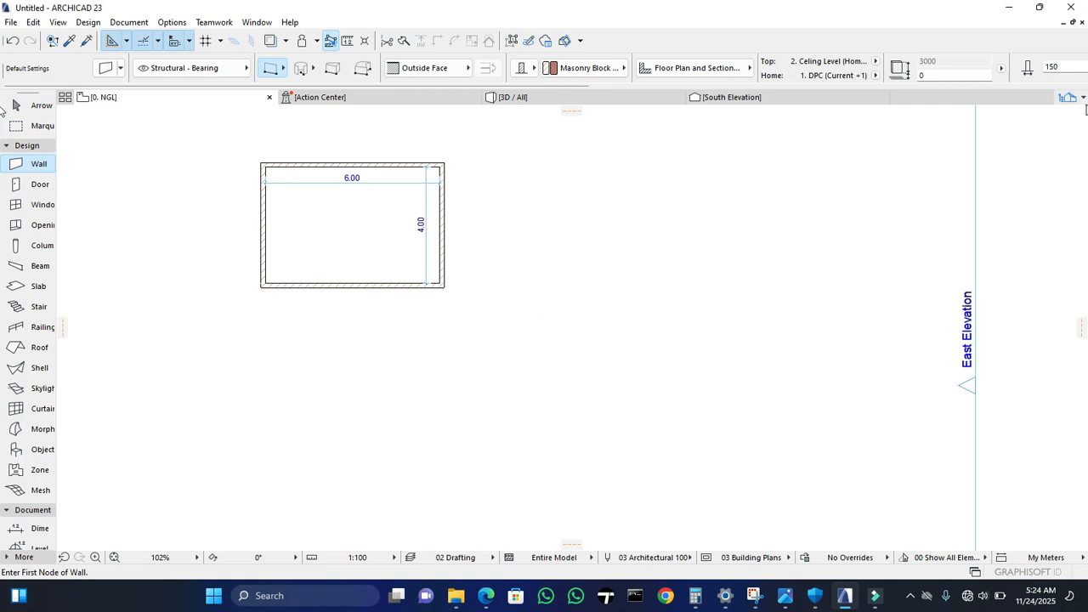
{"action": "left_click", "coordinate": [1068, 97]}
{"action": "left_click", "coordinate": [1024, 201]}
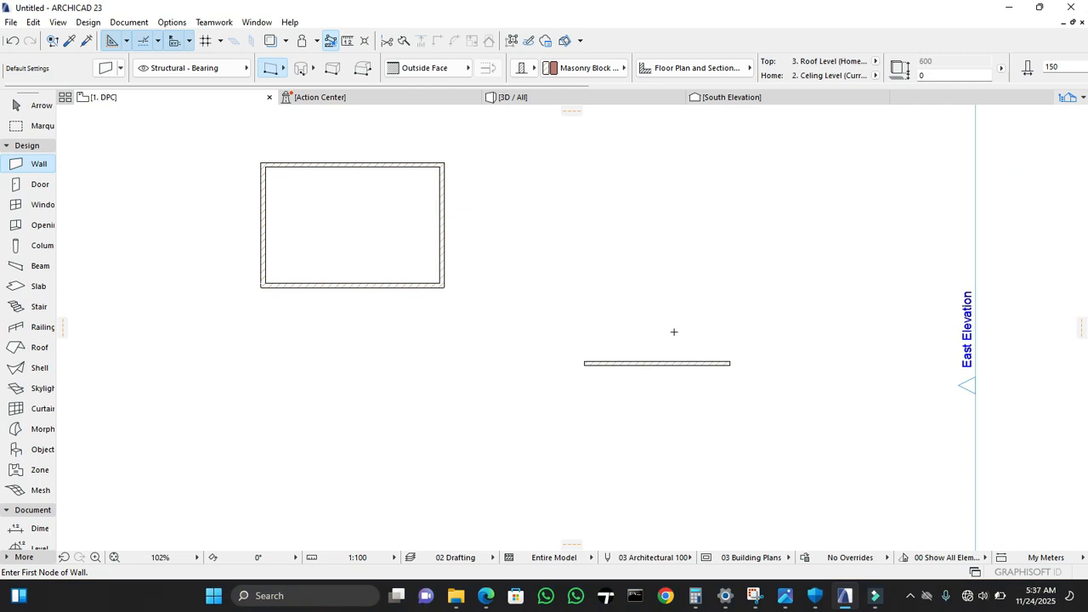
{"action": "left_click", "coordinate": [1073, 102]}
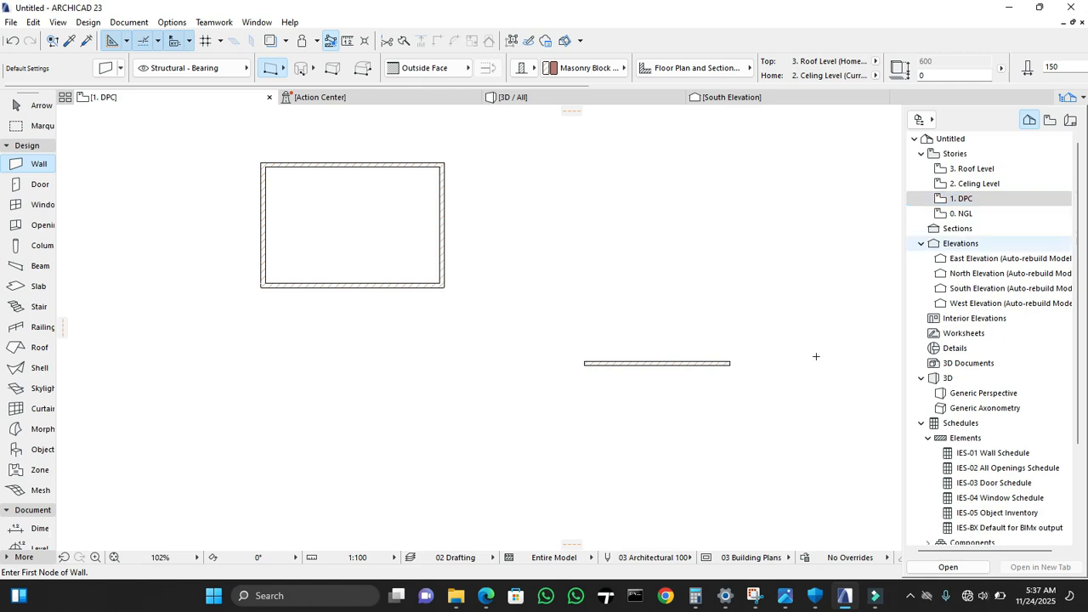
Step: Draw a 3600 mm vertical wall downward from the right end of the horizontal wall, and display the 2. Celing Level story
{"action": "left_click", "coordinate": [728, 364]}
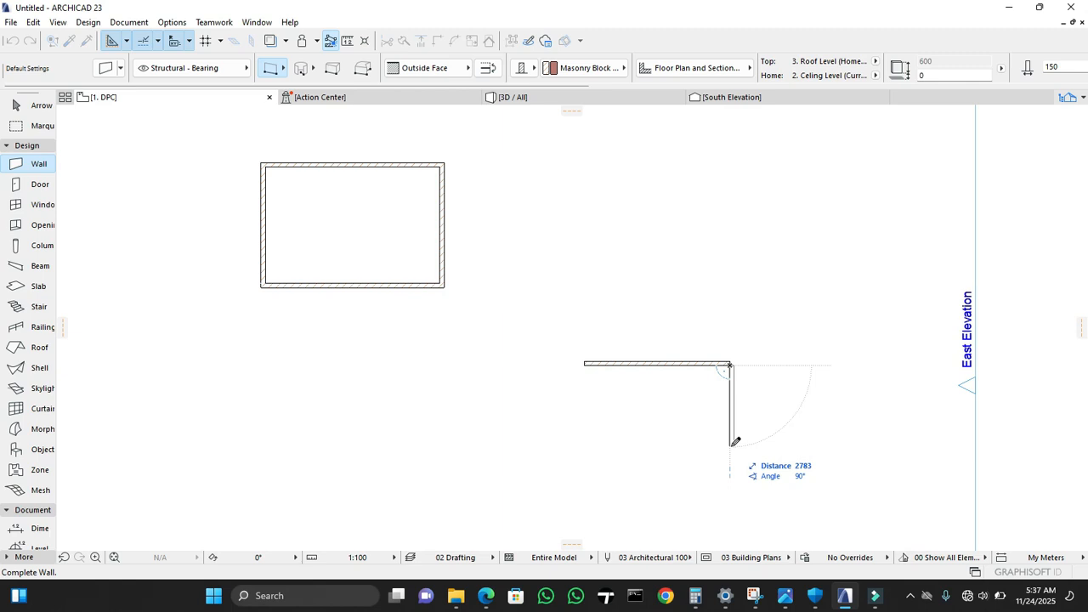
{"action": "type", "text": "30"}
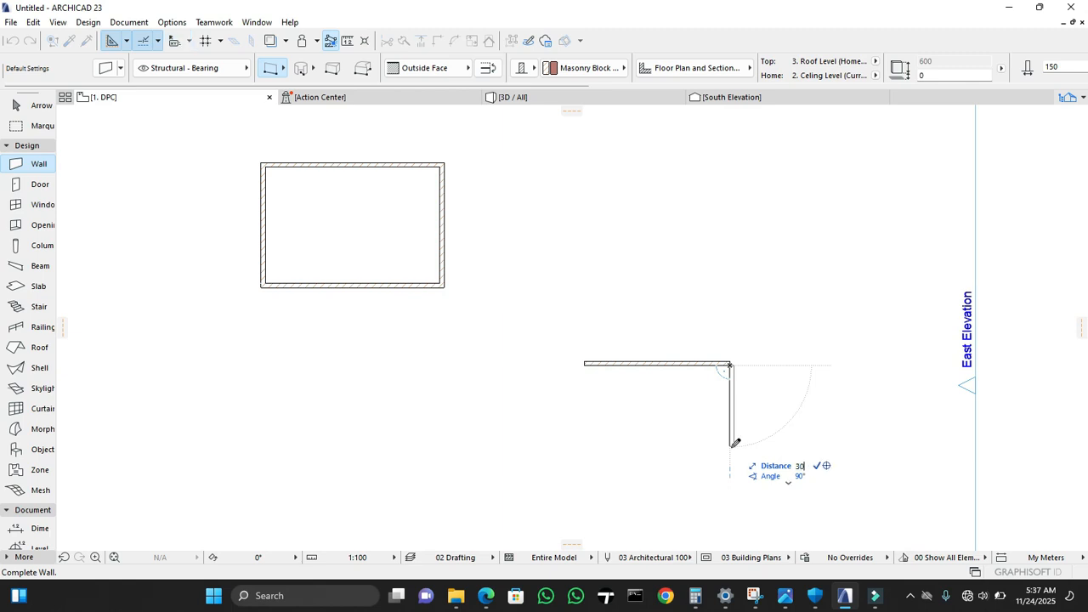
{"action": "key", "text": "BackSpace"}
{"action": "type", "text": "6000"}
{"action": "key", "text": "Return"}
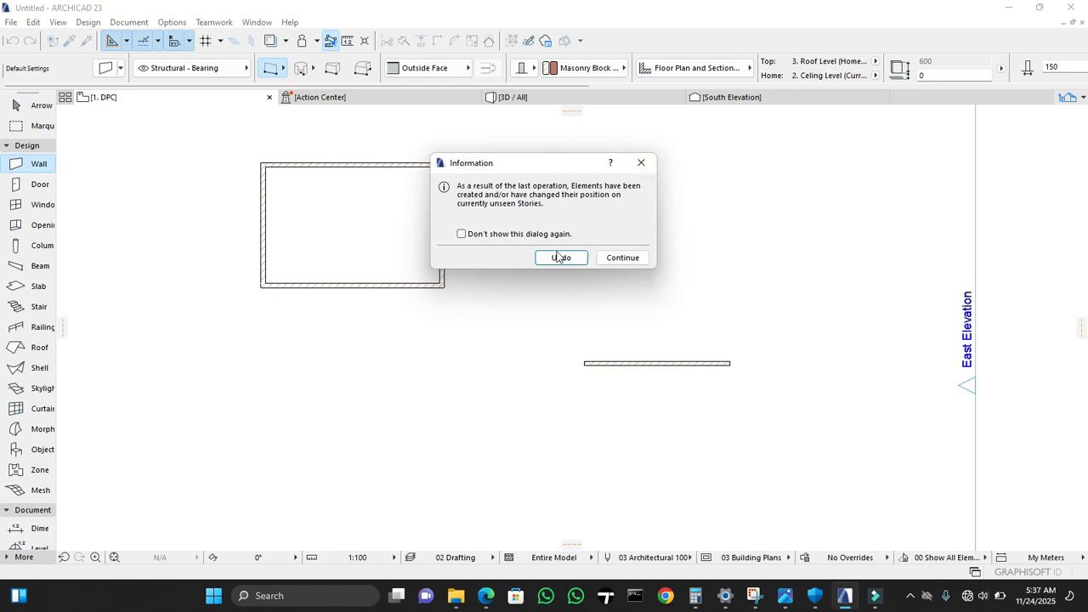
{"action": "left_click", "coordinate": [609, 259]}
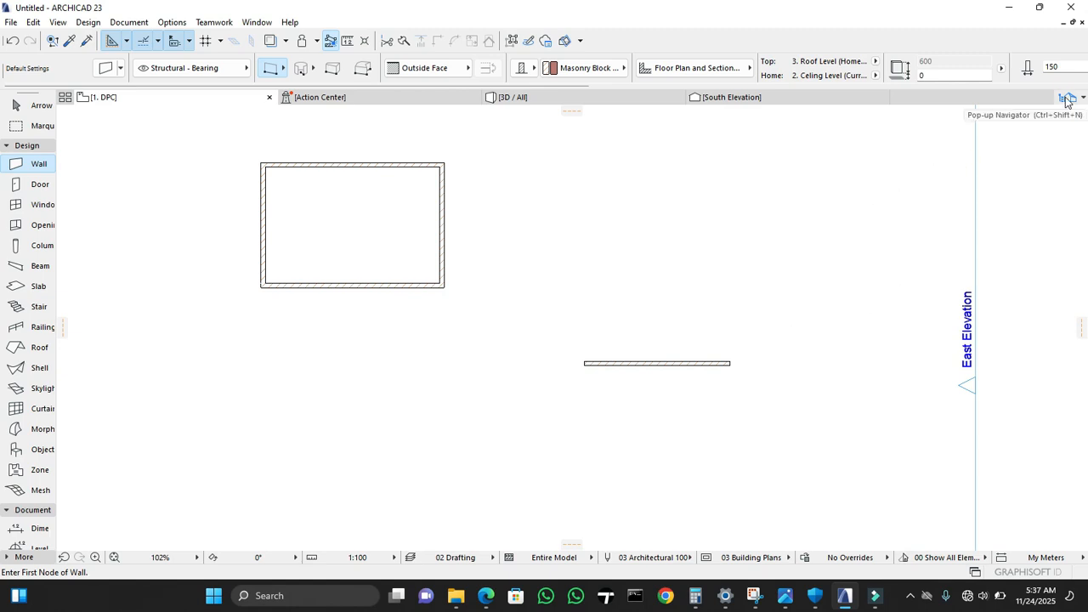
{"action": "left_click", "coordinate": [1068, 99]}
{"action": "double_click", "coordinate": [999, 186]}
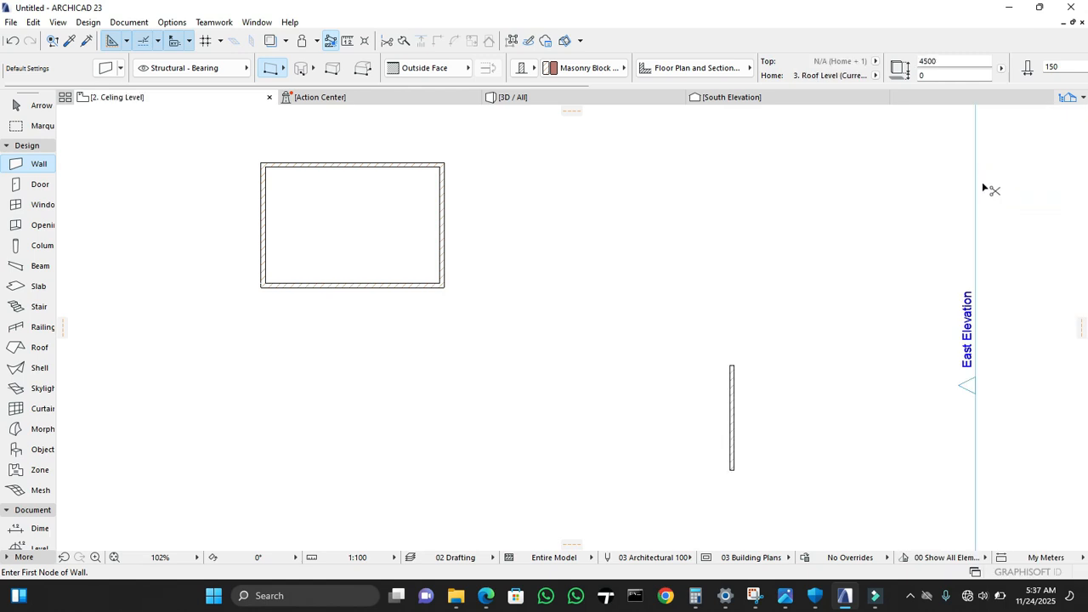
Step: Undo the 3600 mm vertical wall and set the default wall's home story to 1. DPC with top link 2. Celing Level
{"action": "key", "text": "ctrl+z"}
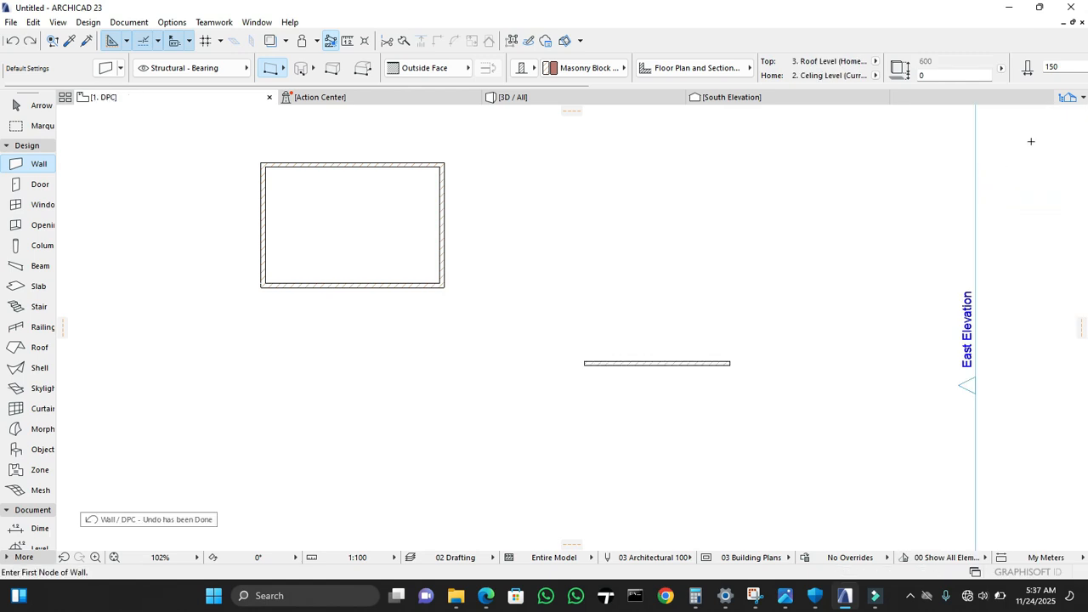
{"action": "left_click", "coordinate": [109, 73]}
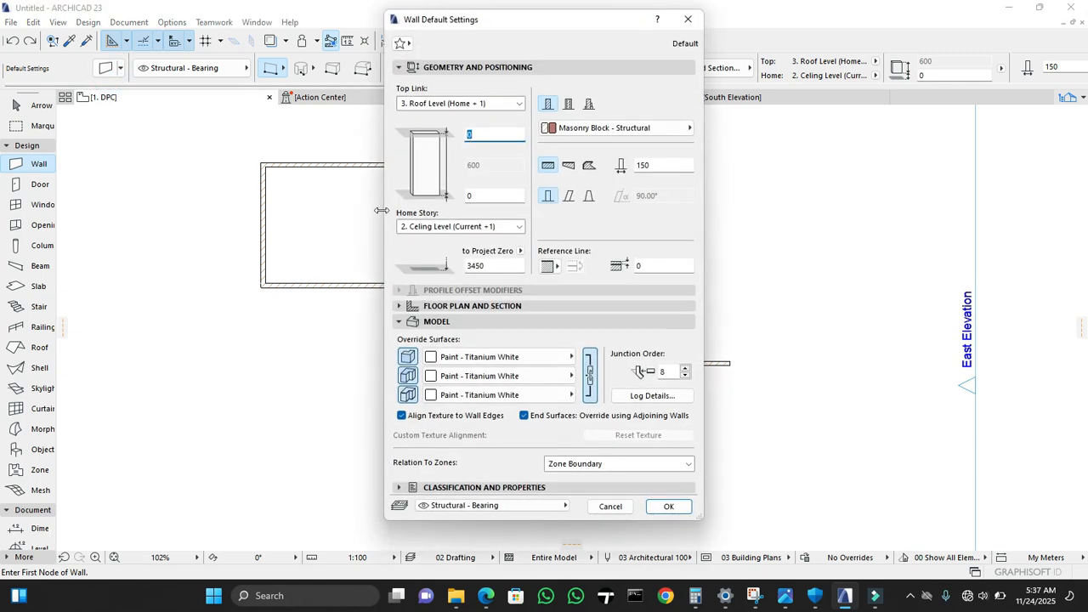
{"action": "left_click", "coordinate": [443, 228]}
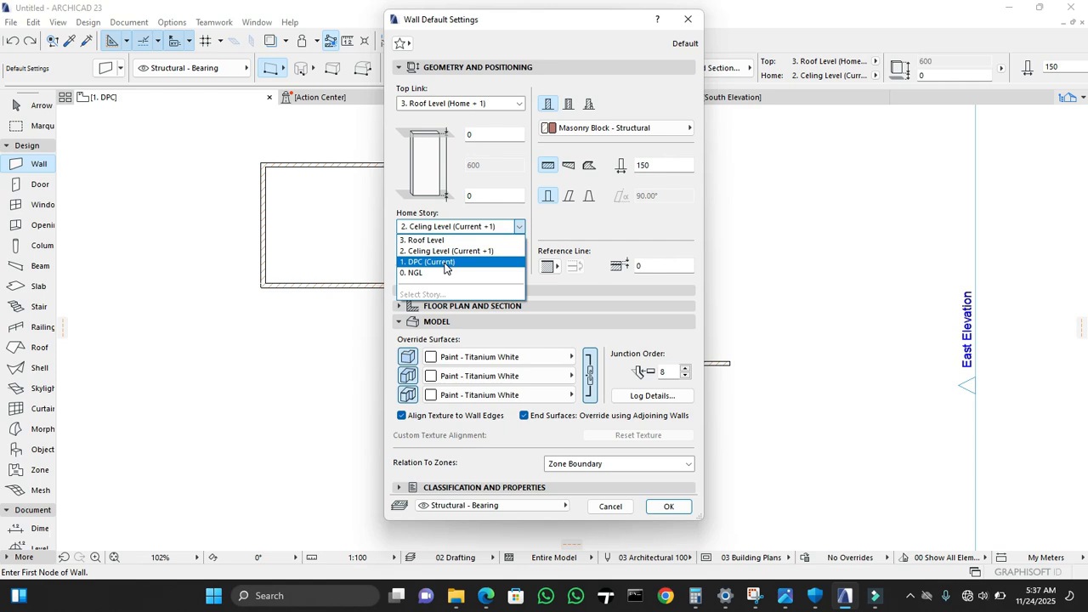
{"action": "left_click", "coordinate": [445, 264]}
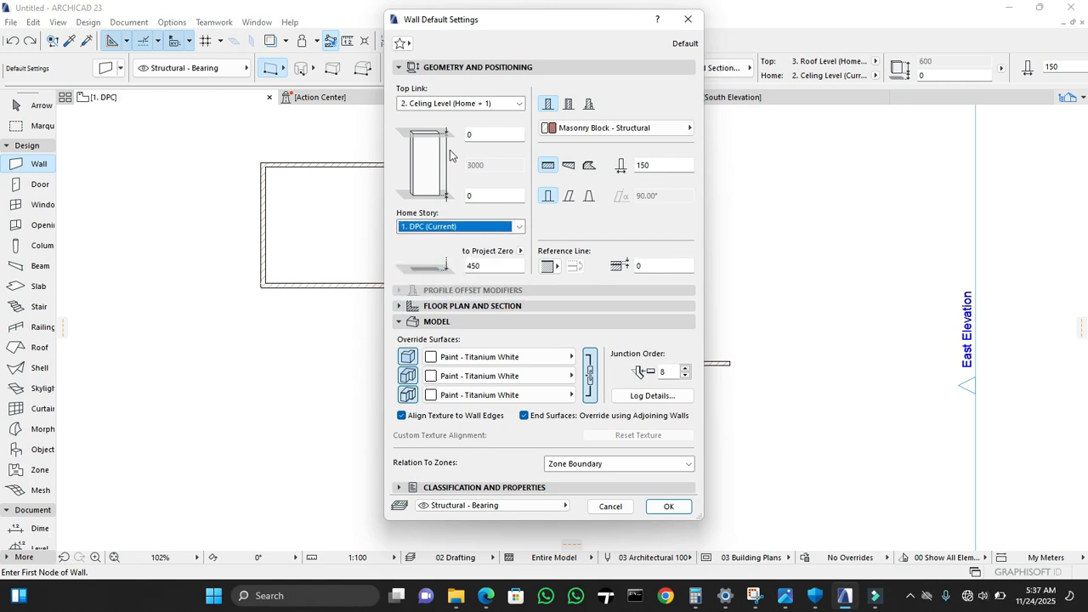
{"action": "left_click", "coordinate": [472, 103]}
{"action": "left_click", "coordinate": [468, 129]}
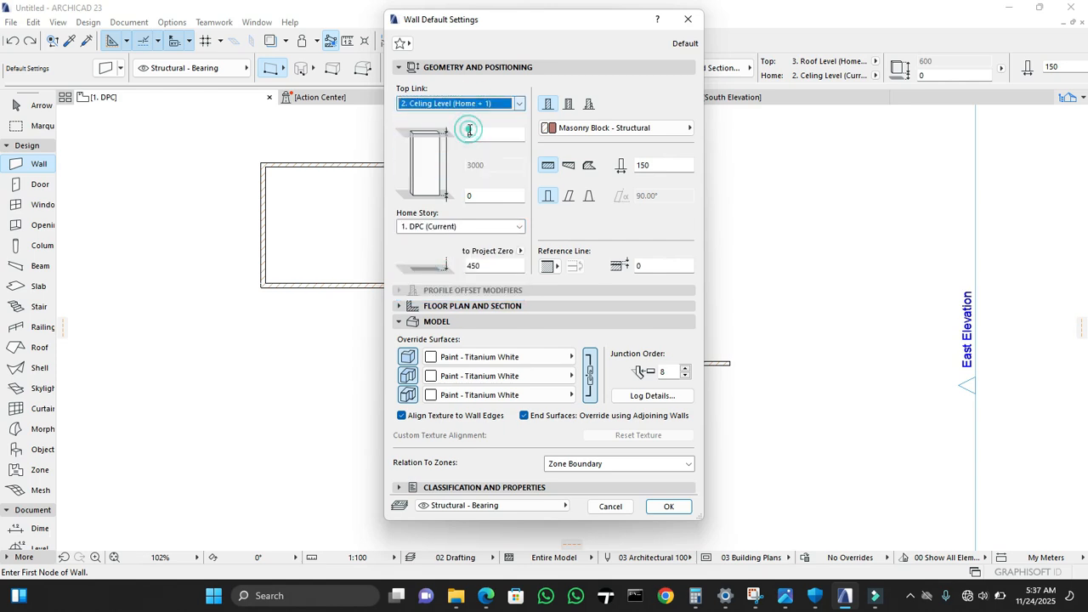
{"action": "left_click", "coordinate": [663, 506]}
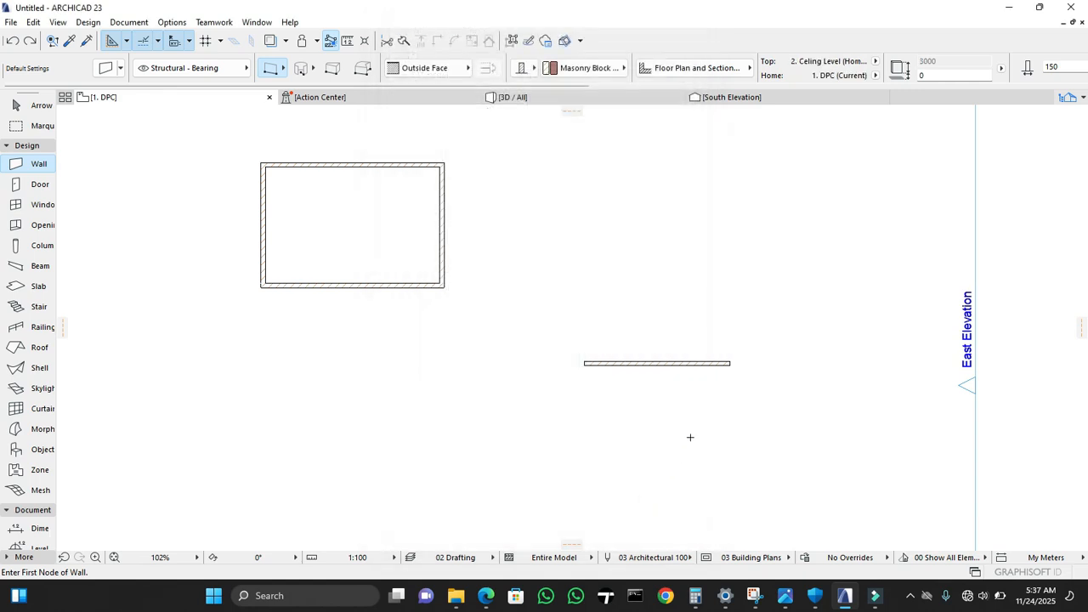
Step: Complete the second room from the horizontal wall's right end: 3600 mm down, 5000 mm left, and a final wall up to its left end
{"action": "left_click", "coordinate": [731, 365]}
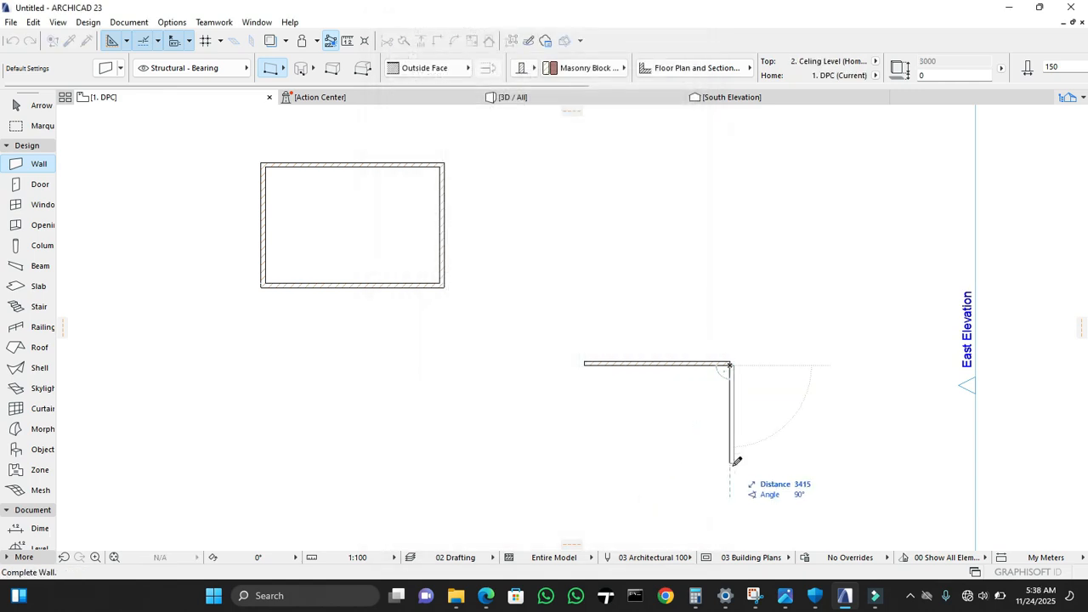
{"action": "type", "text": "36"}
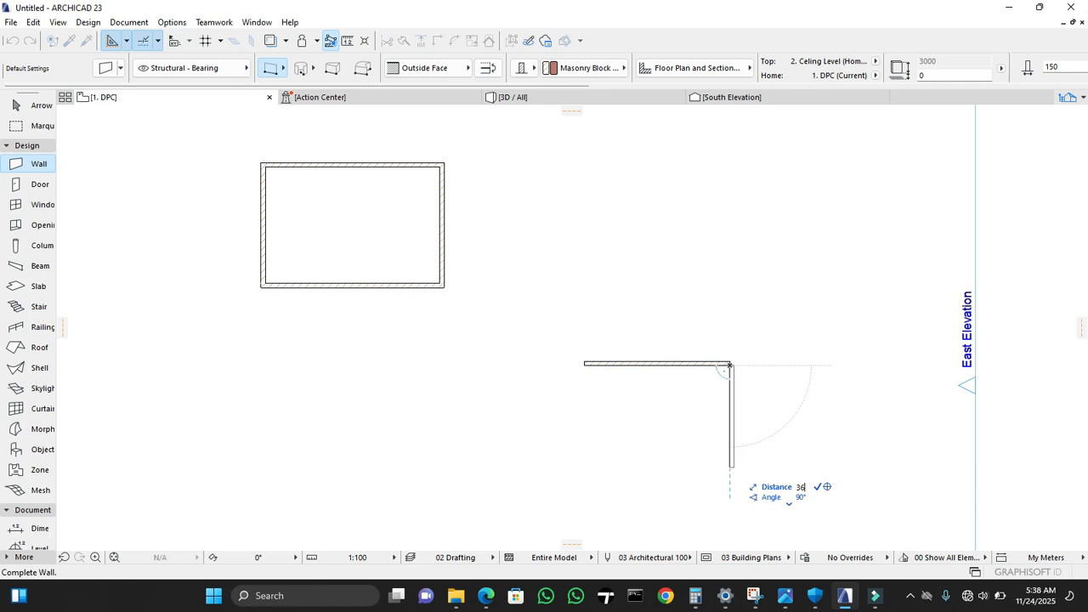
{"action": "type", "text": "00"}
{"action": "key", "text": "Return"}
{"action": "left_click", "coordinate": [731, 469]}
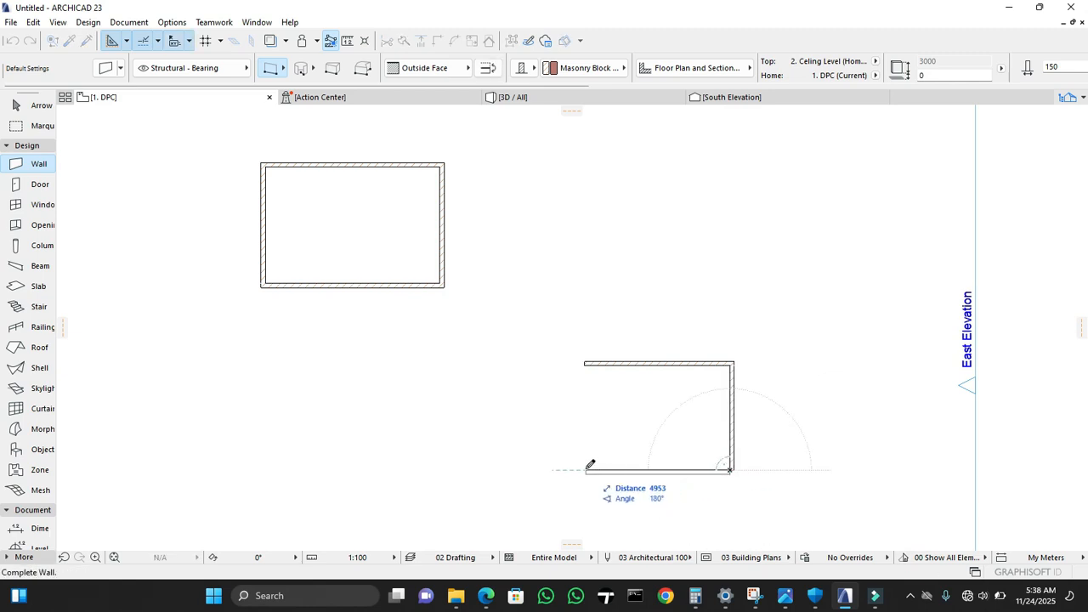
{"action": "type", "text": "50"}
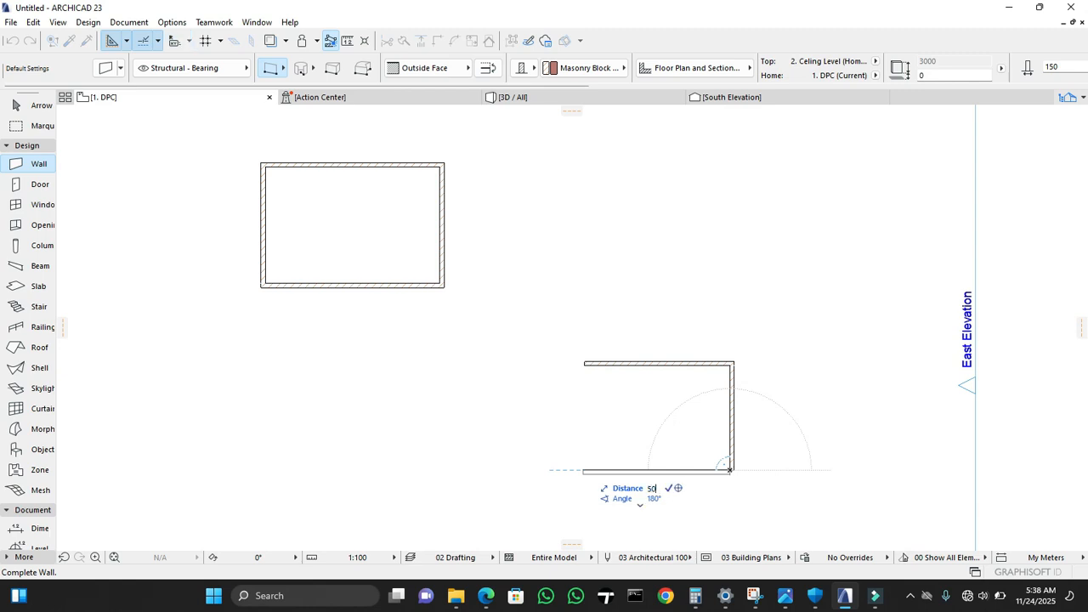
{"action": "type", "text": "00"}
{"action": "key", "text": "Return"}
{"action": "left_click", "coordinate": [584, 469]}
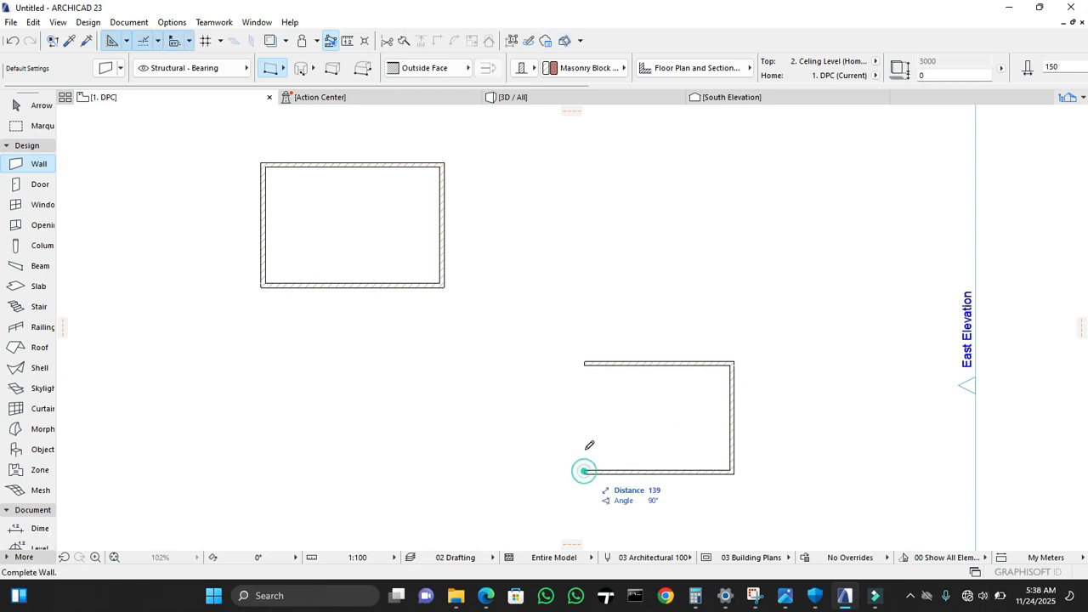
{"action": "left_click", "coordinate": [583, 364]}
{"action": "key", "text": "Escape"}
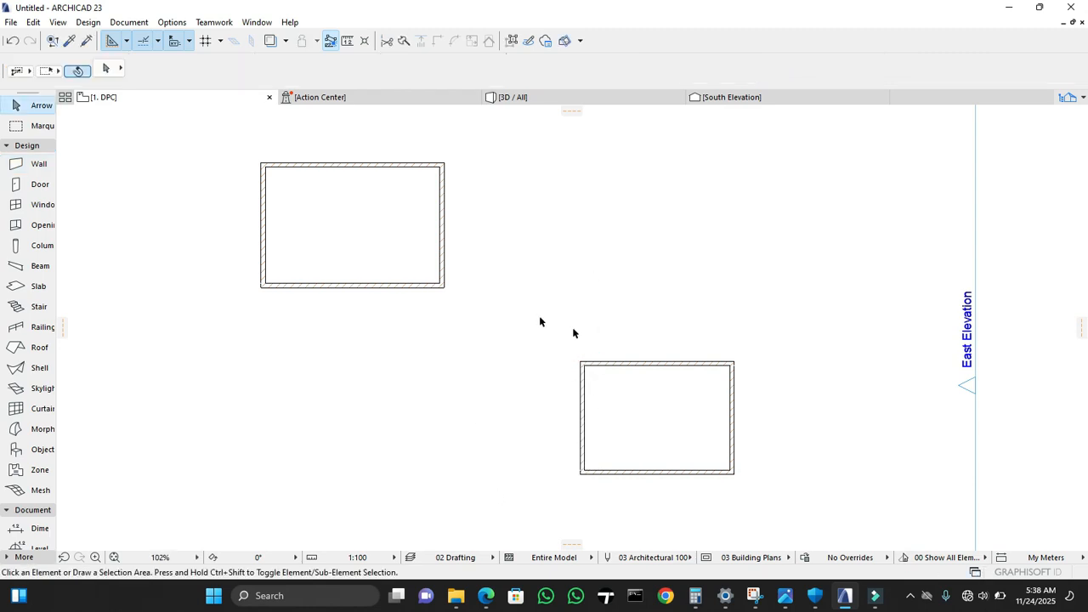
Step: Compare both rooms' wall heights with the story levels in the South Elevation
{"action": "left_click", "coordinate": [737, 96]}
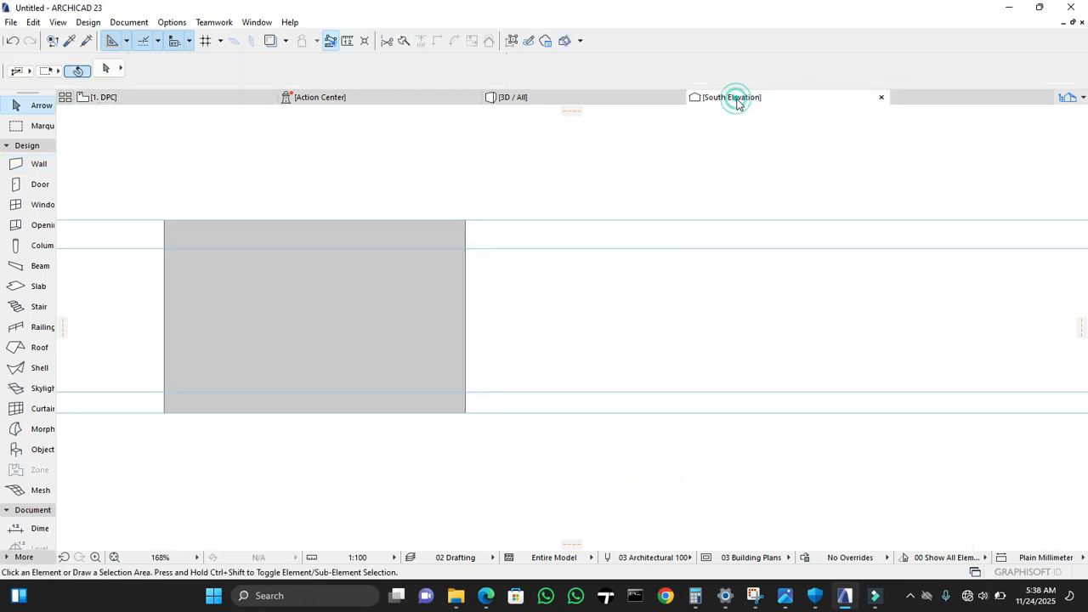
{"action": "scroll", "coordinate": [400, 311], "scroll_direction": "down", "scroll_amount": 3}
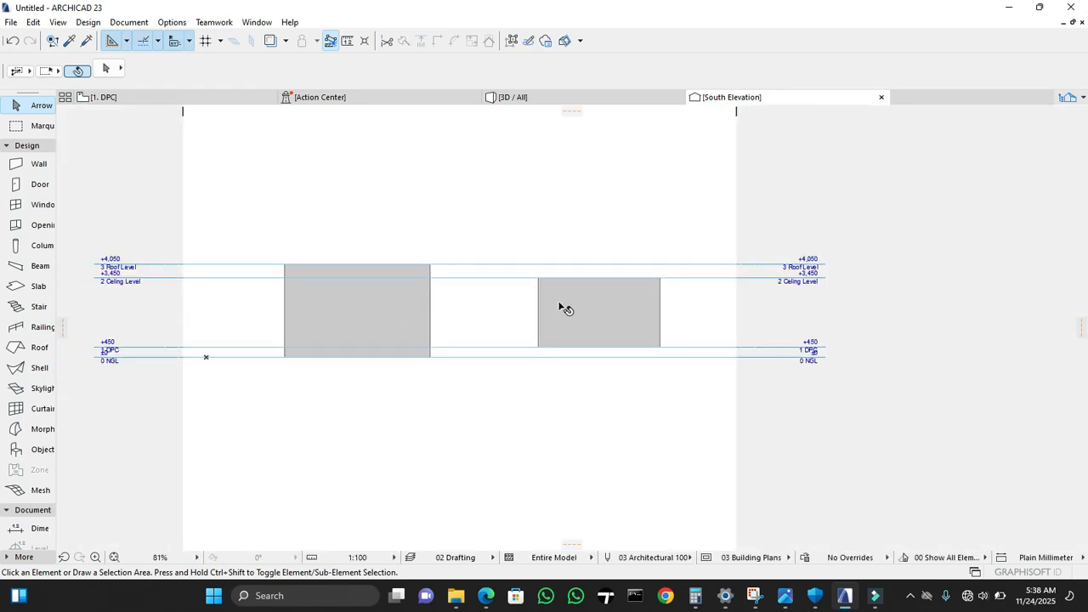
{"action": "scroll", "coordinate": [565, 304], "scroll_direction": "up", "scroll_amount": 3}
{"action": "middle_click_drag", "start_coordinate": [415, 284], "coordinate": [498, 298]}
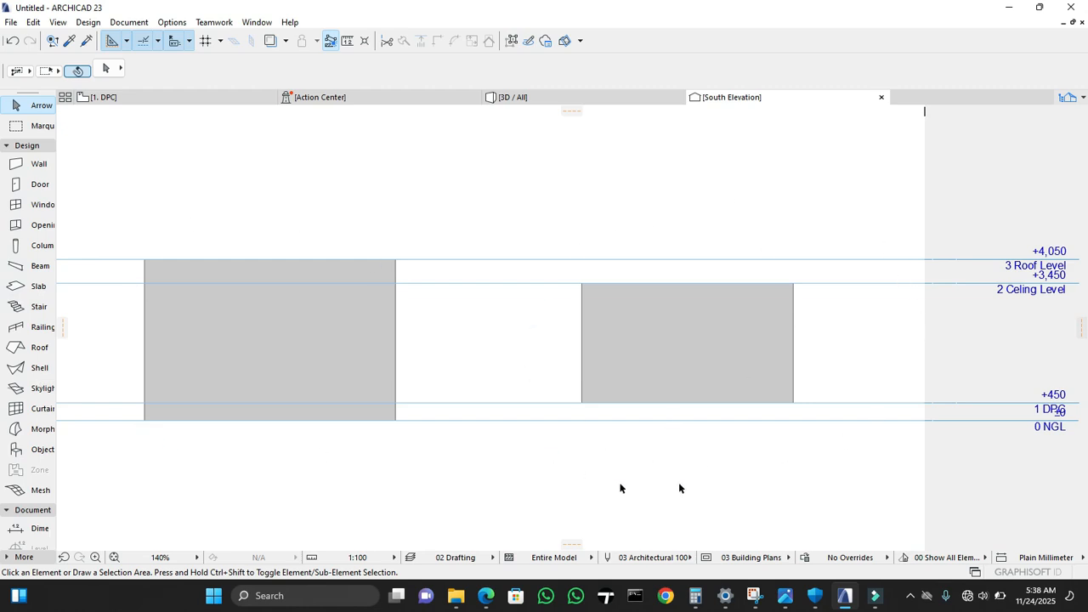
Step: Examine the two rooms in the 3D view, orbiting to see them from above at an angle
{"action": "mouse_move", "coordinate": [598, 102]}
{"action": "left_click", "coordinate": [600, 97]}
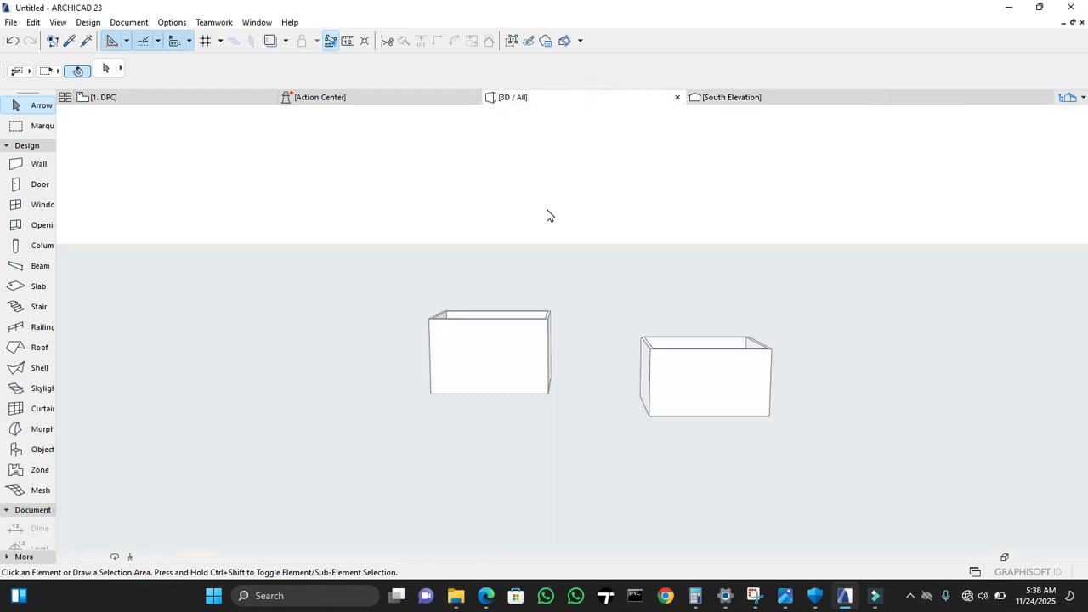
{"action": "scroll", "coordinate": [505, 406], "scroll_direction": "up", "scroll_amount": 6}
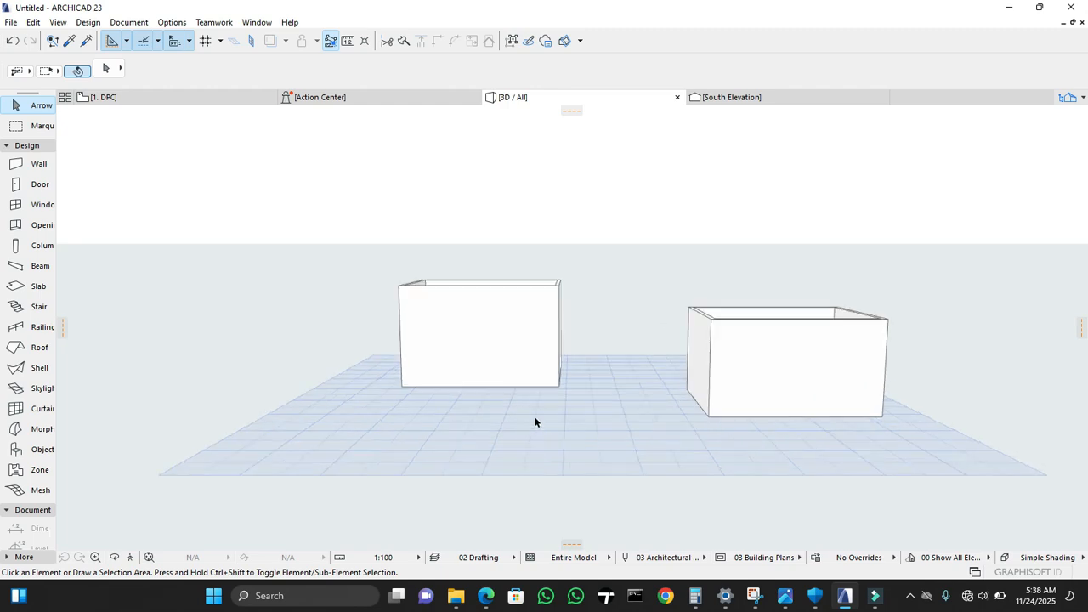
{"action": "middle_click_drag", "start_coordinate": [537, 385], "coordinate": [448, 361], "text": "shift"}
{"action": "scroll", "coordinate": [441, 354], "scroll_direction": "down", "scroll_amount": 1}
{"action": "middle_click_drag", "start_coordinate": [954, 415], "coordinate": [818, 406]}
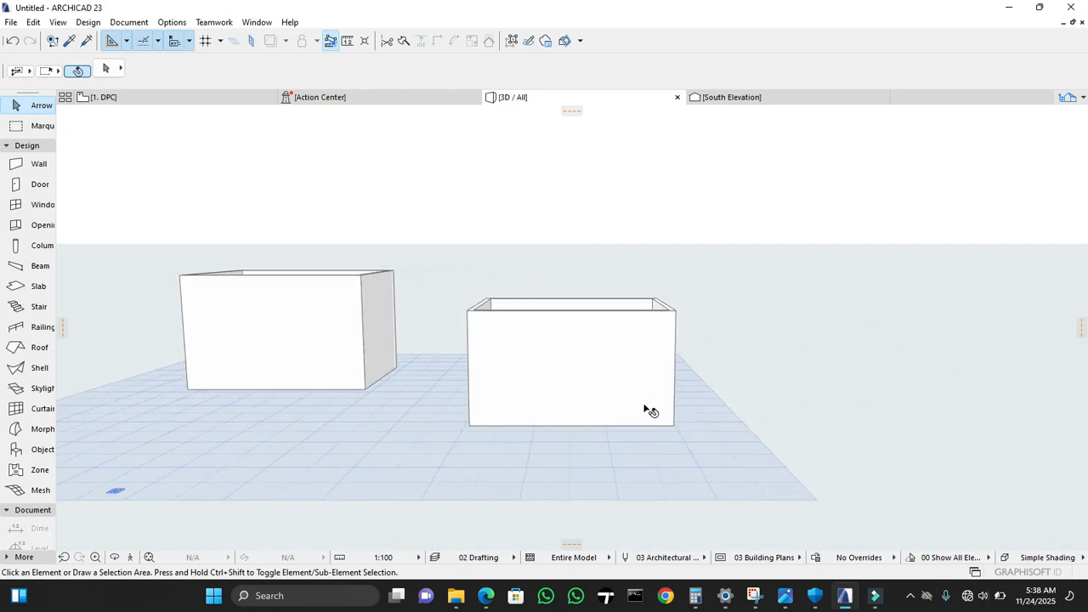
{"action": "left_click", "coordinate": [660, 356]}
{"action": "right_click", "coordinate": [660, 357]}
{"action": "left_click", "coordinate": [870, 260]}
{"action": "right_click", "coordinate": [836, 344]}
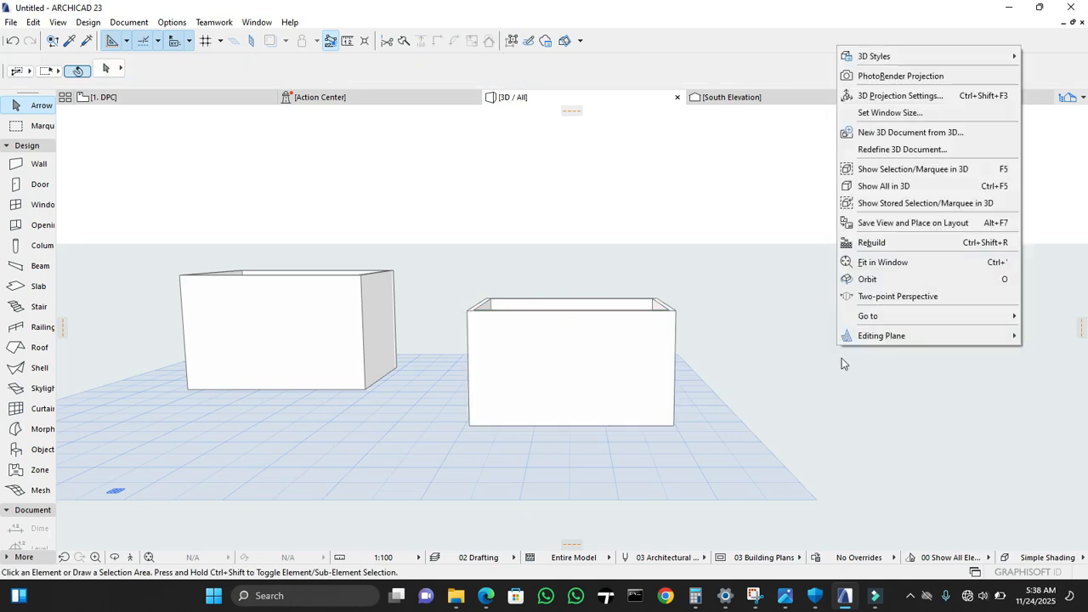
{"action": "left_click", "coordinate": [874, 282]}
{"action": "left_click_drag", "start_coordinate": [766, 391], "coordinate": [583, 457]}
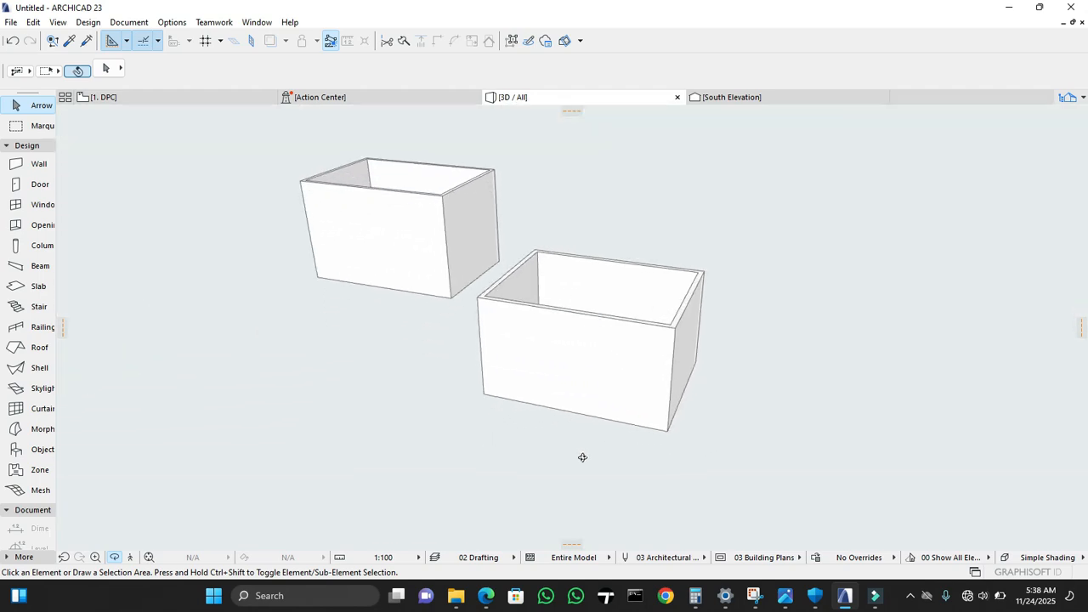
Step: Try switching Orbit mode off and on in the 3D view, and orbit the two rooms to a slightly lower viewpoint
{"action": "right_click", "coordinate": [796, 280]}
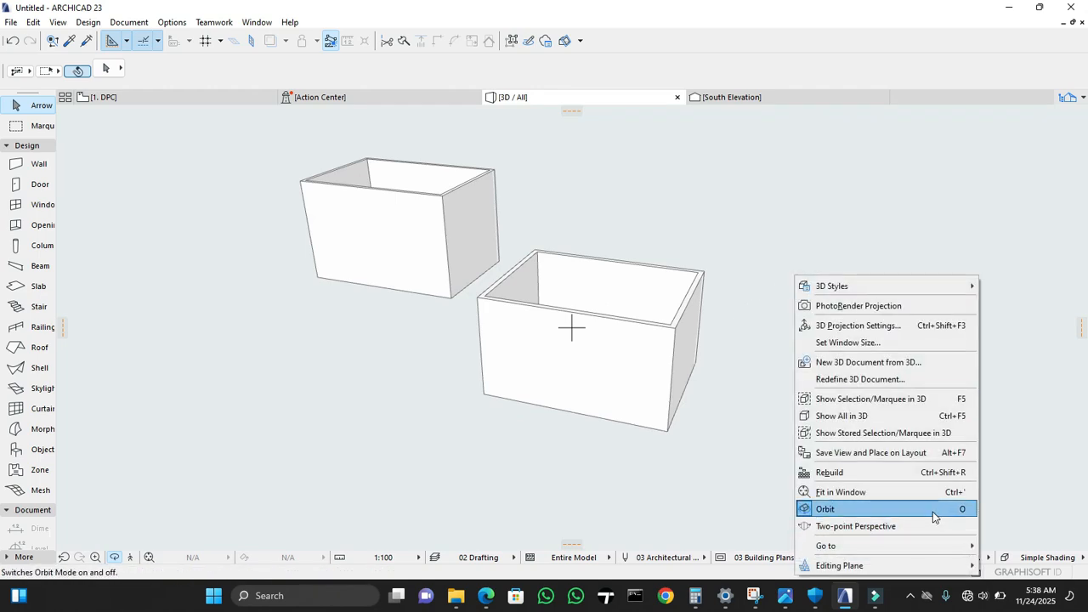
{"action": "left_click", "coordinate": [437, 502]}
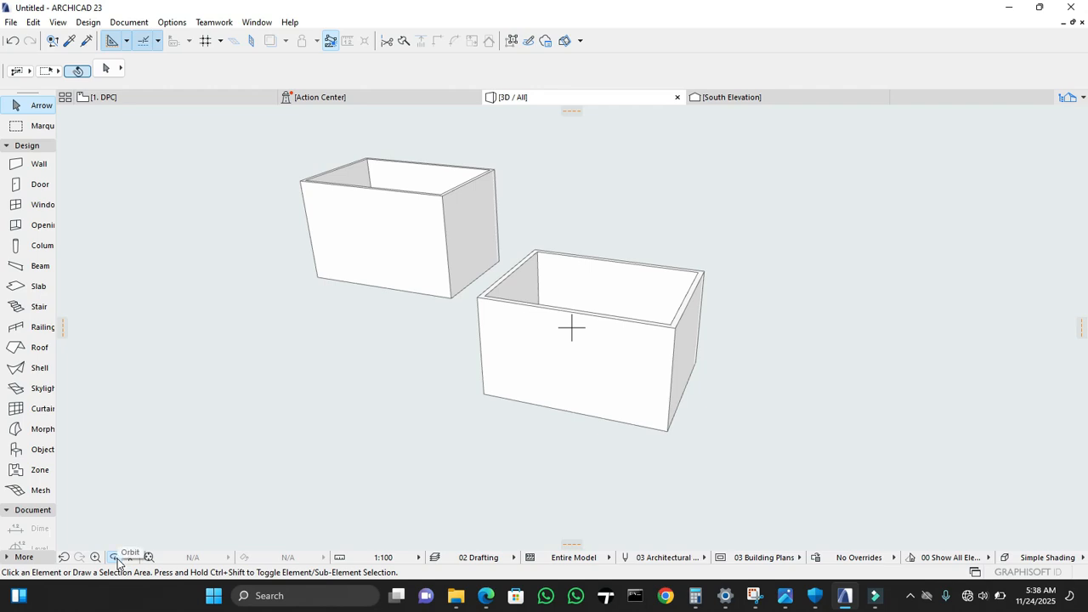
{"action": "left_click", "coordinate": [115, 557]}
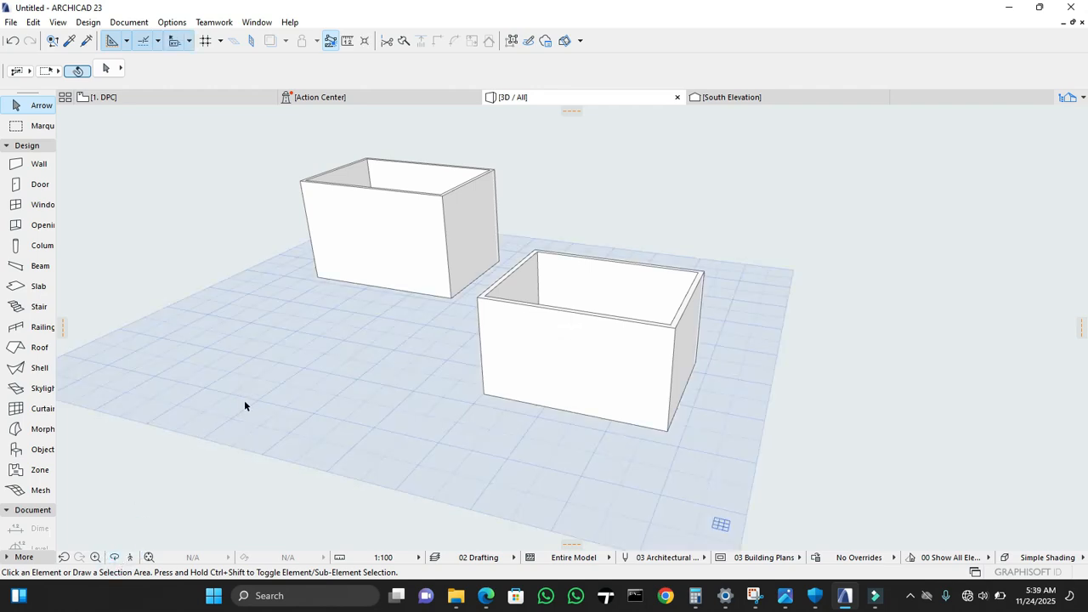
{"action": "left_click_drag", "start_coordinate": [558, 396], "coordinate": [697, 363]}
{"action": "right_click", "coordinate": [765, 269]}
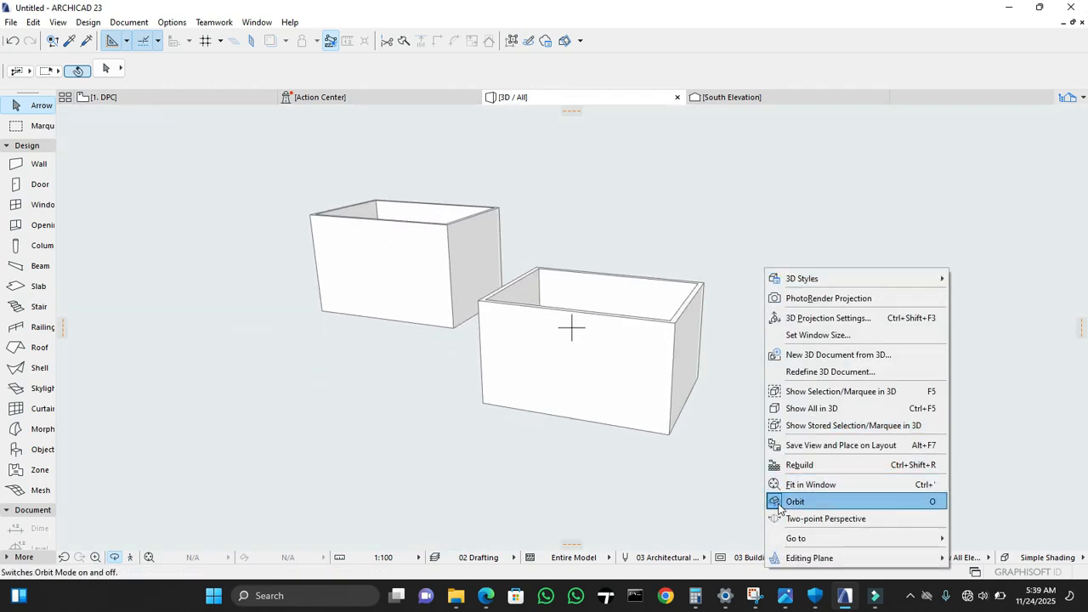
{"action": "left_click", "coordinate": [716, 226]}
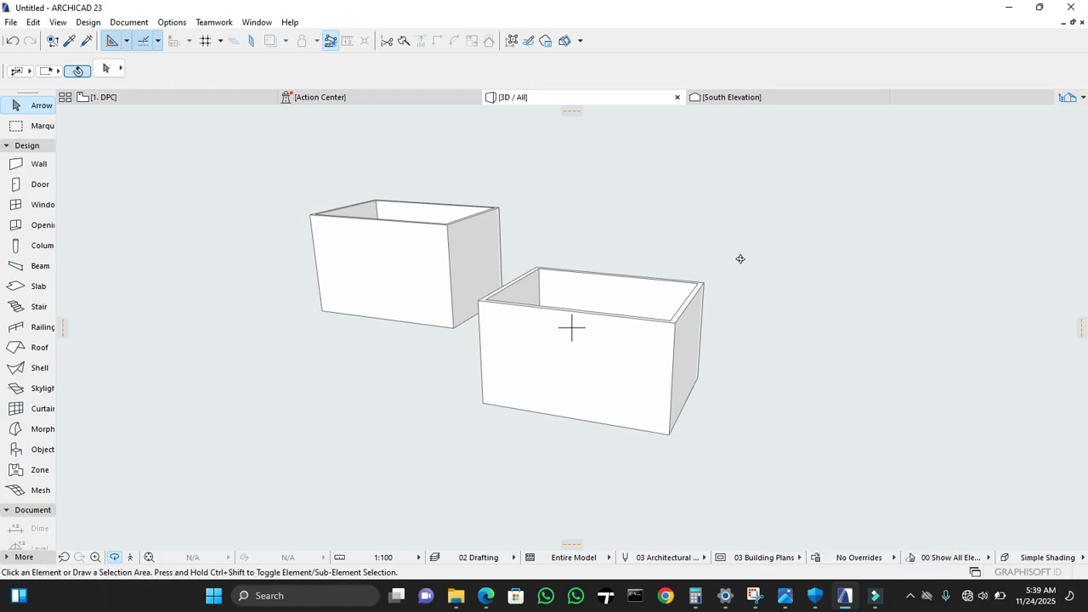
{"action": "key", "text": "Escape"}
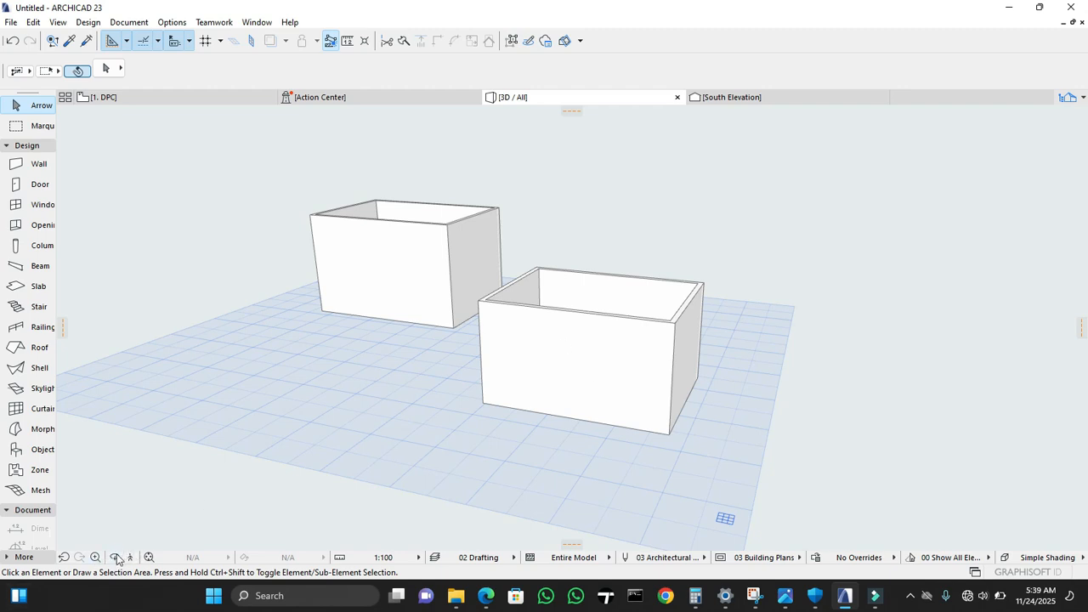
{"action": "right_click", "coordinate": [794, 267]}
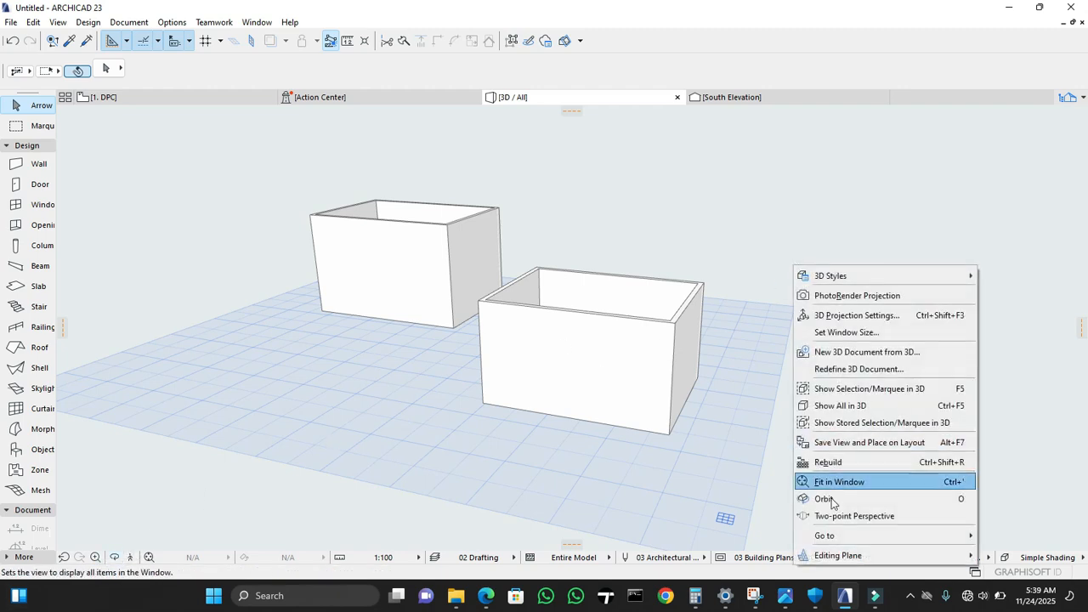
{"action": "left_click", "coordinate": [731, 162]}
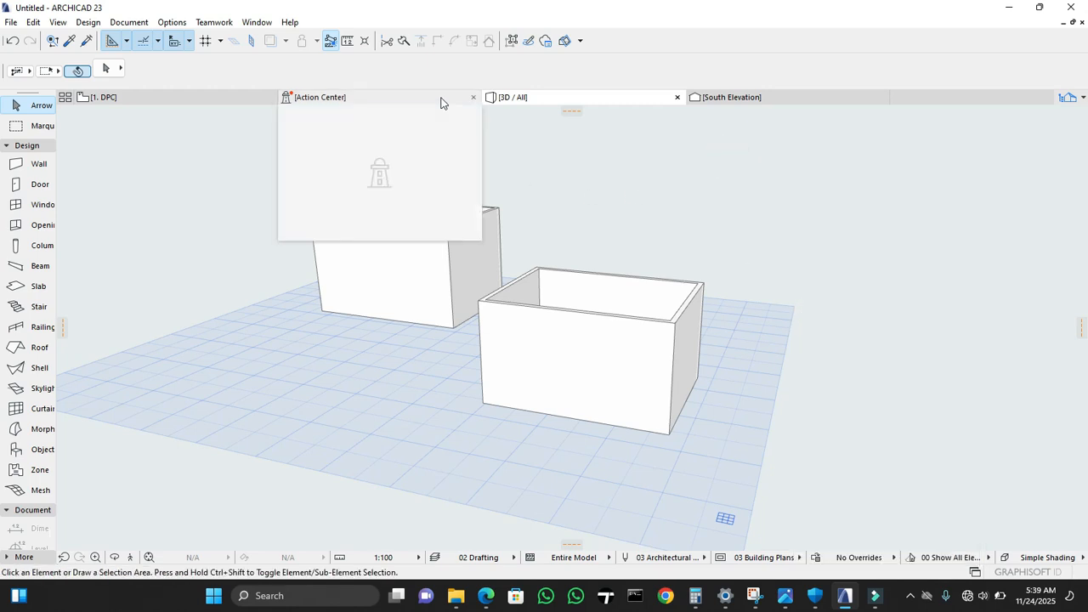
Step: Close the Action Center, return to the 1. DPC floor plan and look over the project's story list
{"action": "left_click", "coordinate": [474, 97]}
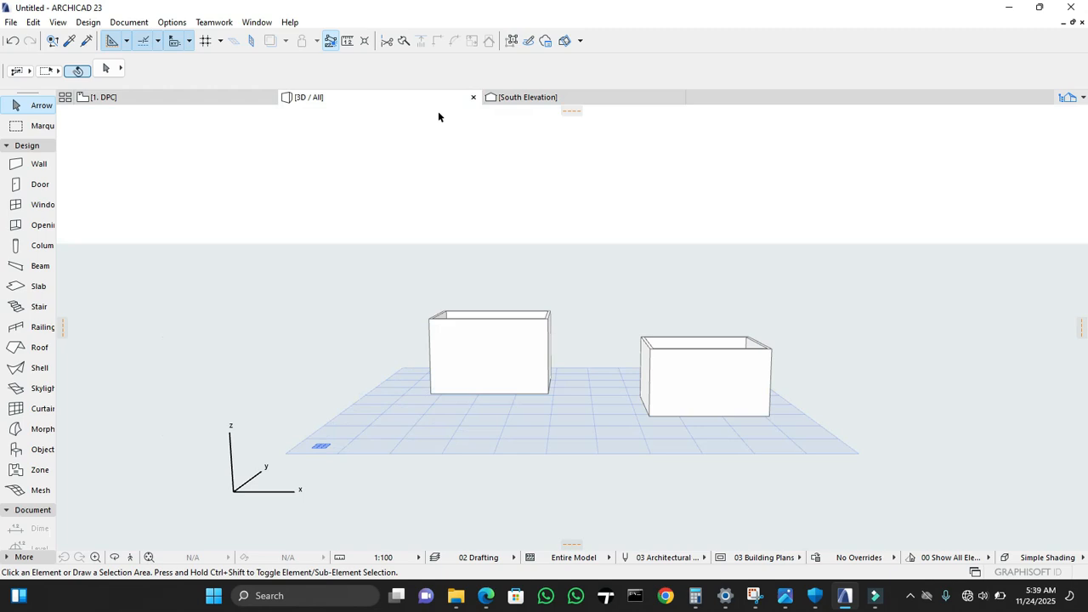
{"action": "left_click", "coordinate": [182, 96]}
{"action": "scroll", "coordinate": [346, 248], "scroll_direction": "down", "scroll_amount": 5}
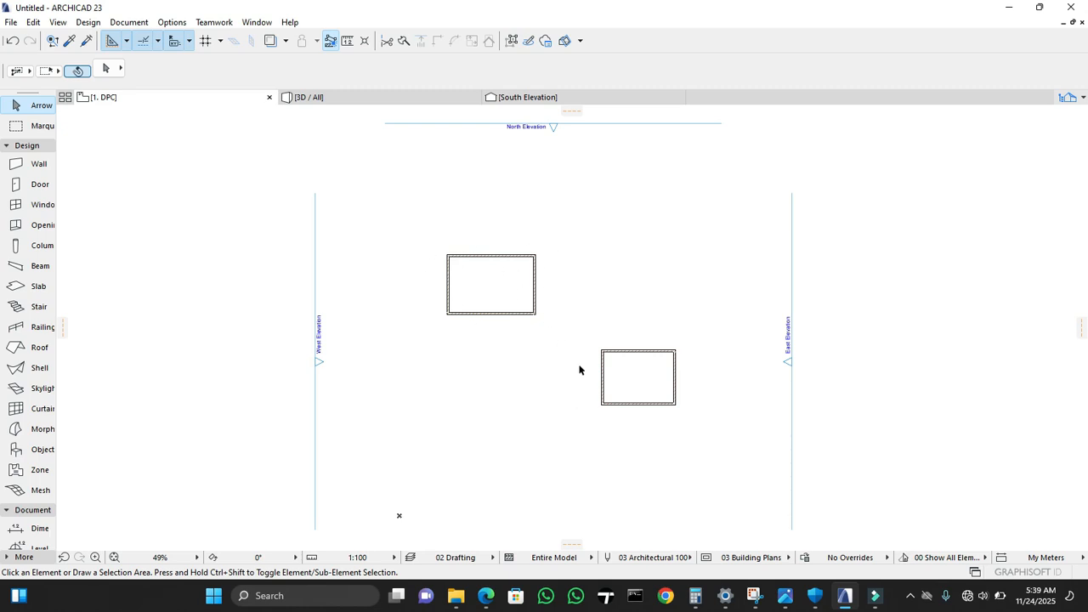
{"action": "left_click", "coordinate": [1064, 98]}
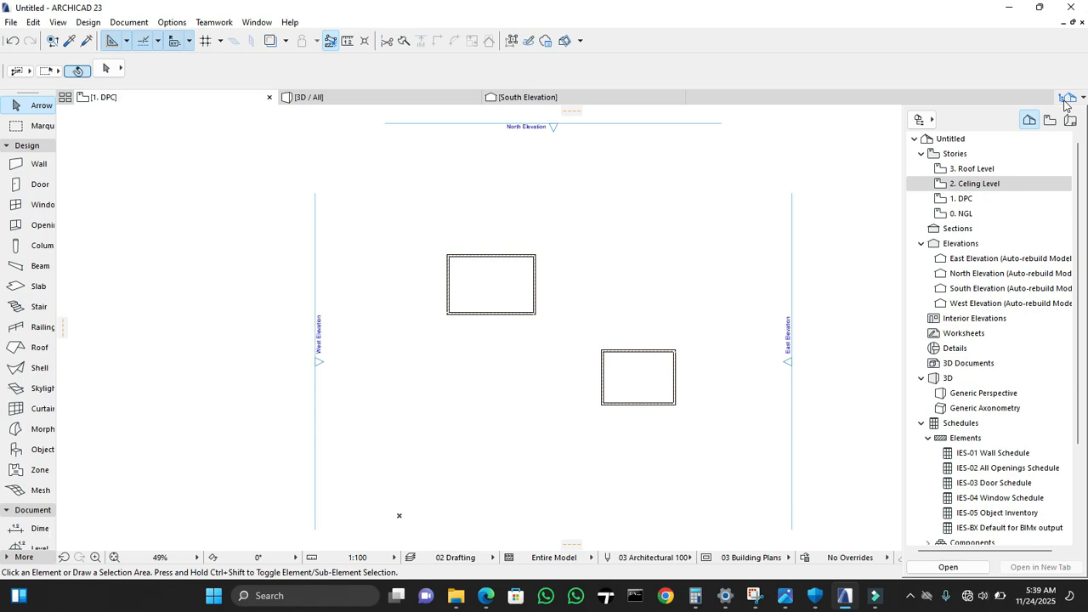
{"action": "left_click", "coordinate": [680, 294]}
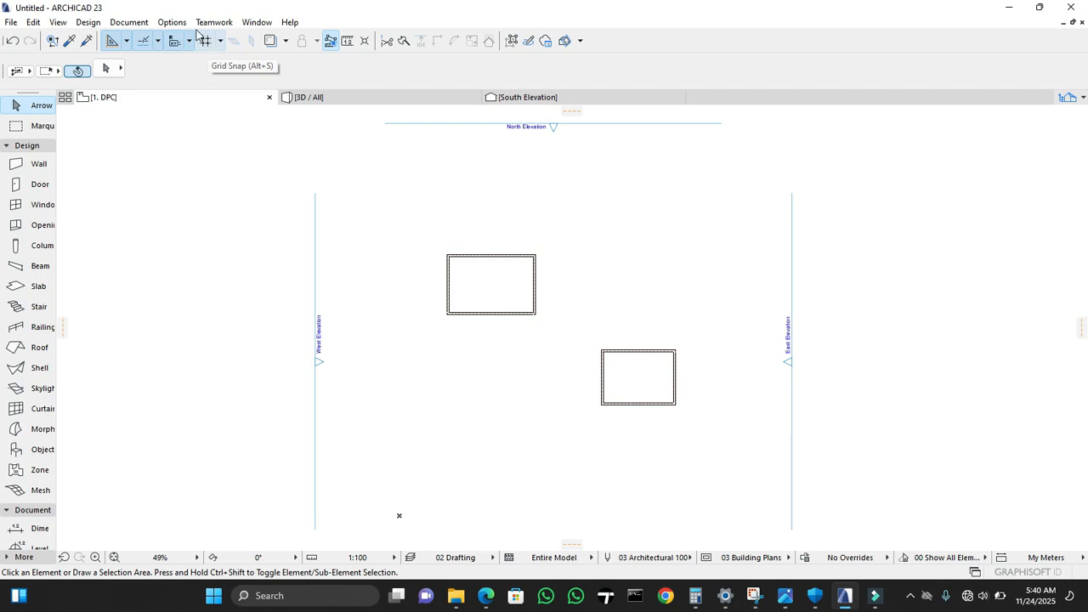
Step: Turn on the construction grid display in the 1. DPC floor plan
{"action": "left_click", "coordinate": [220, 41]}
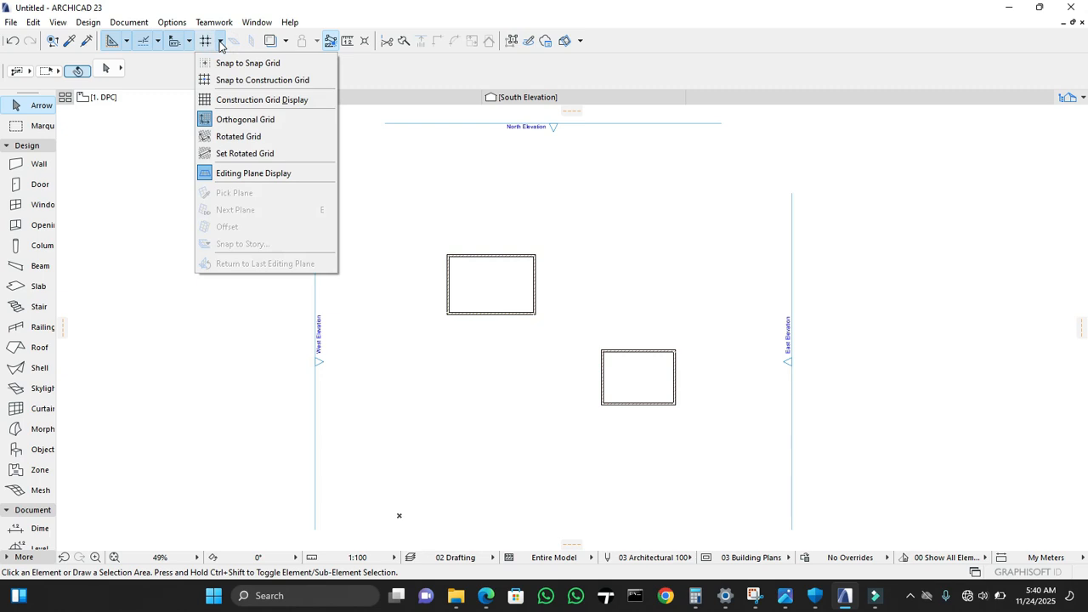
{"action": "left_click", "coordinate": [220, 102]}
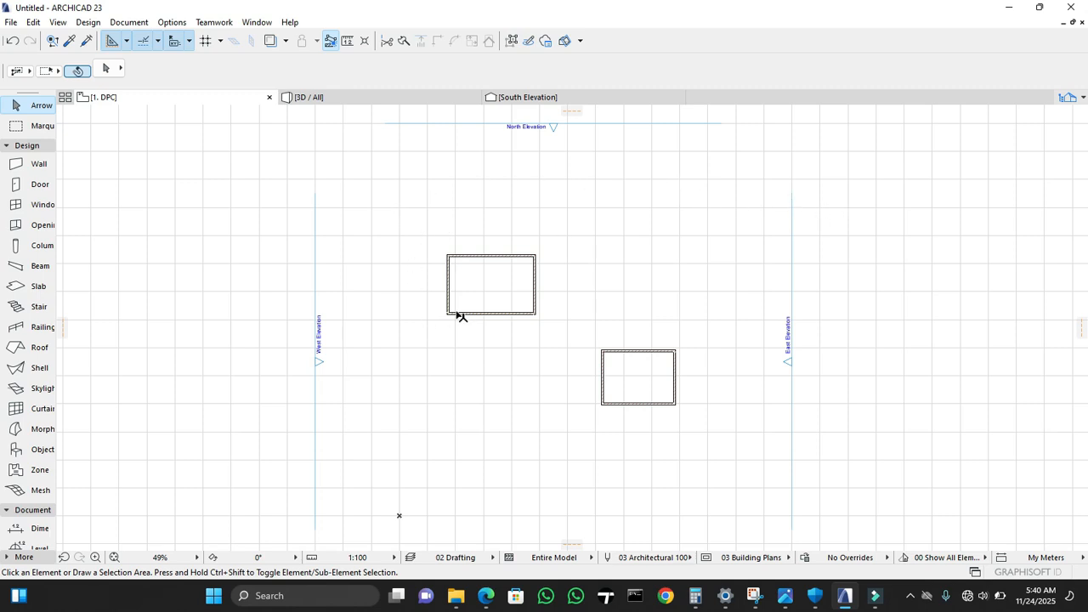
{"action": "scroll", "coordinate": [474, 208], "scroll_direction": "up", "scroll_amount": 3}
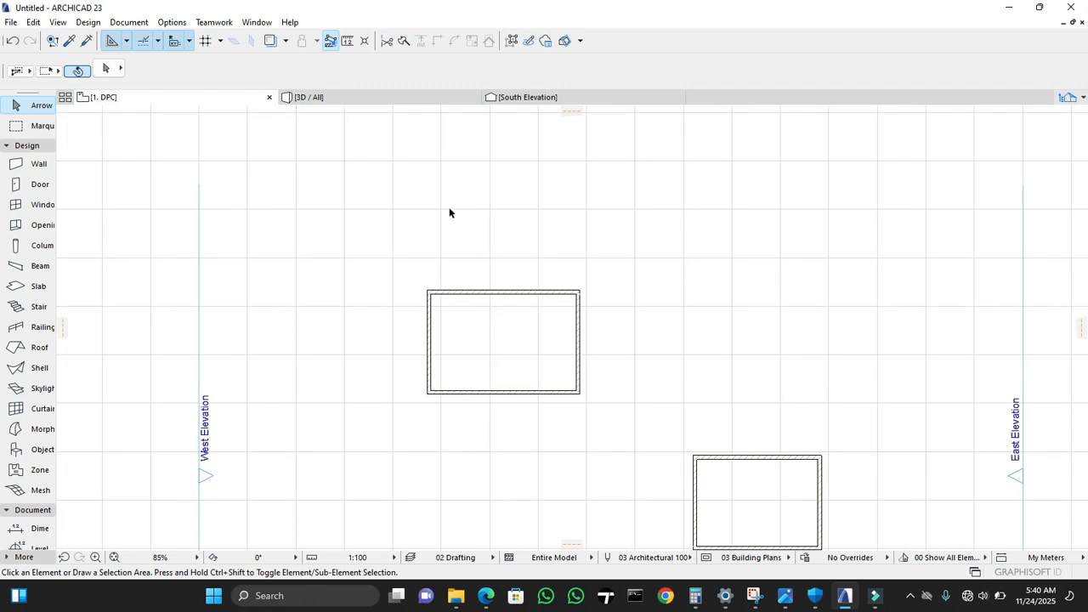
Step: Activate the Wall tool and turn on snapping to the construction grid
{"action": "scroll", "coordinate": [445, 212], "scroll_direction": "up", "scroll_amount": 3}
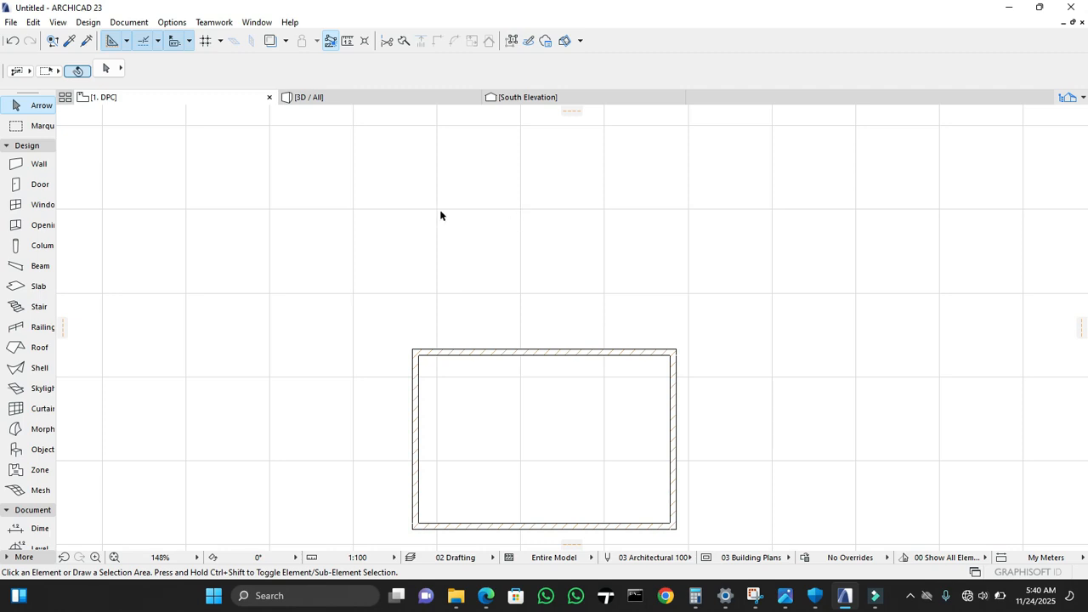
{"action": "left_click", "coordinate": [34, 164]}
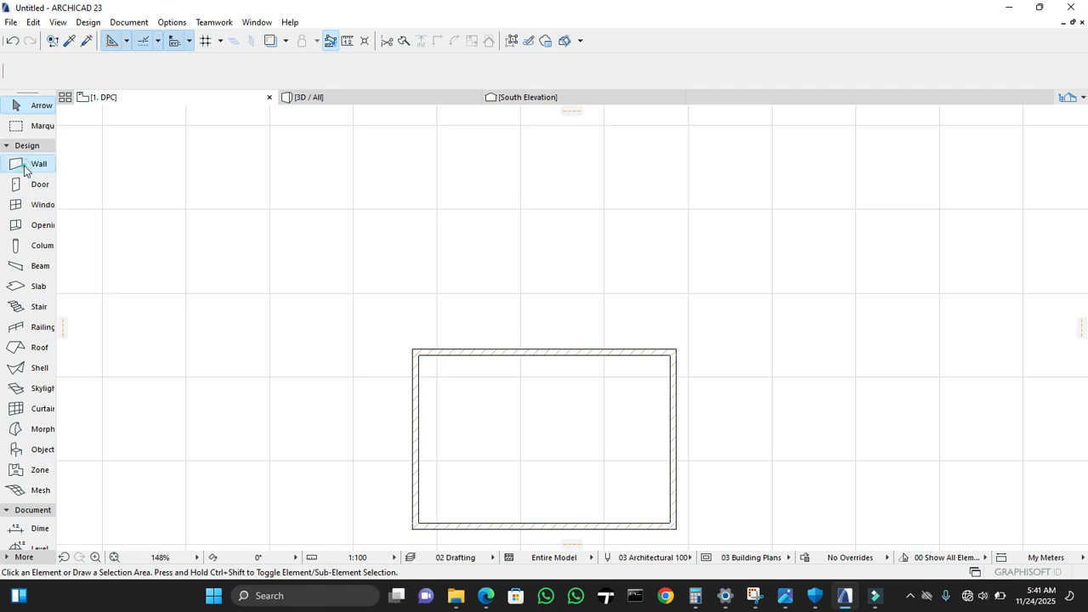
{"action": "left_click", "coordinate": [436, 208]}
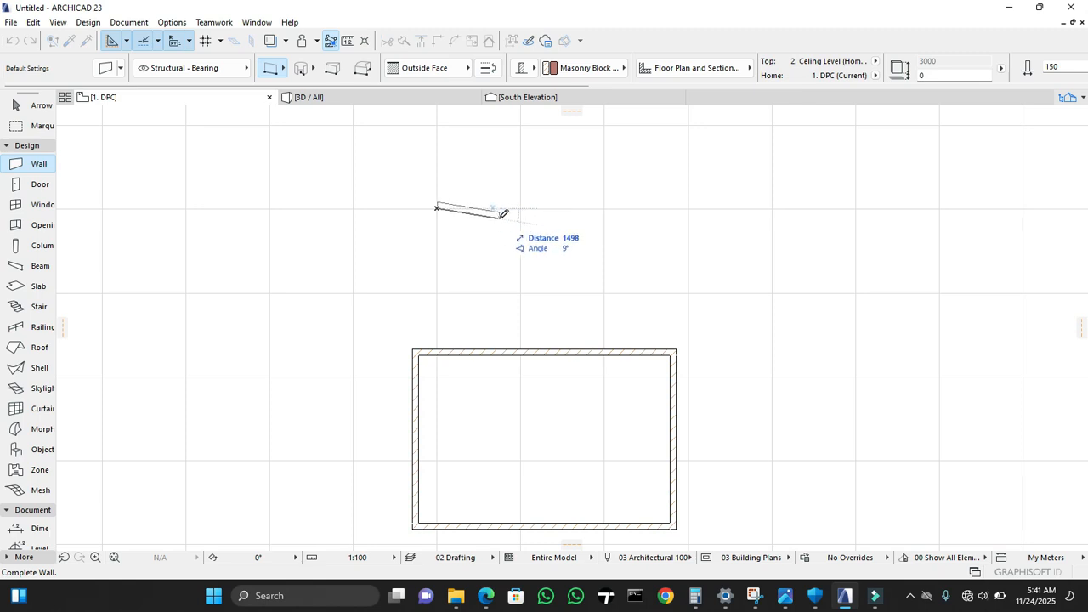
{"action": "key", "text": "Escape"}
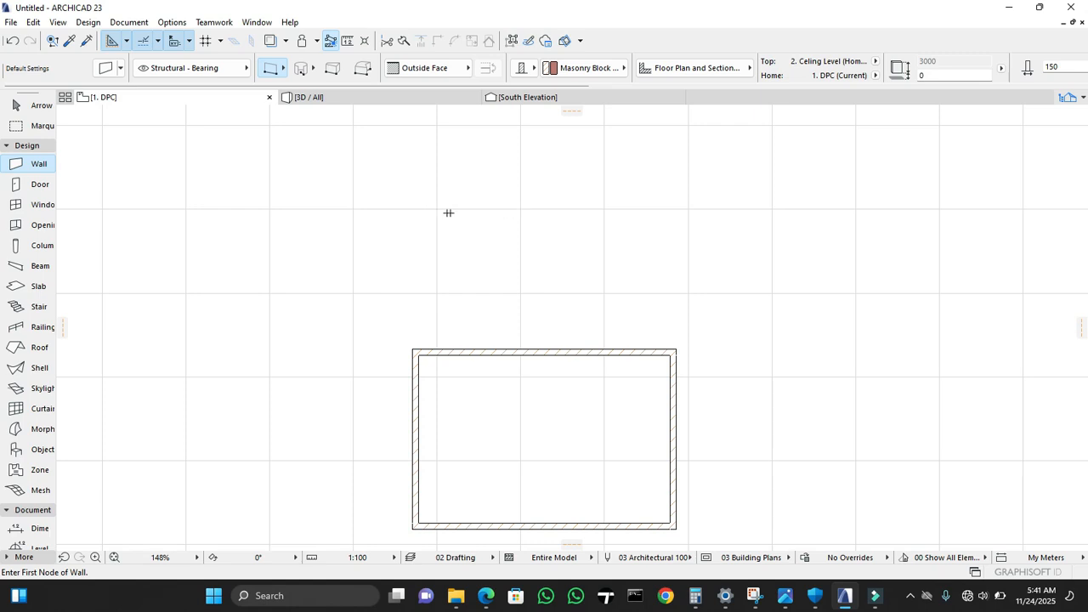
{"action": "left_click", "coordinate": [219, 39]}
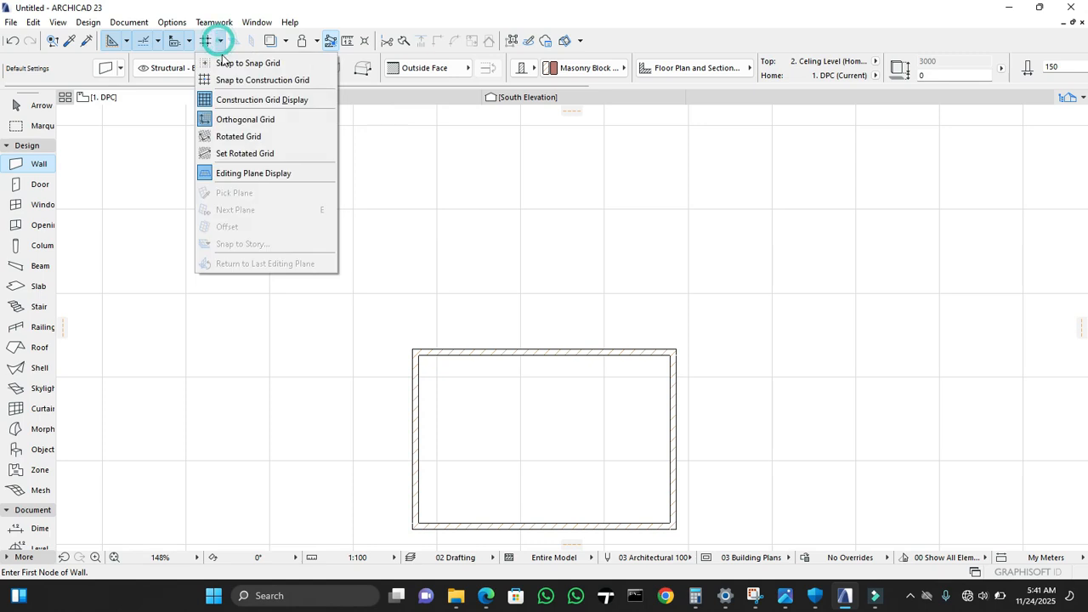
{"action": "left_click", "coordinate": [269, 80]}
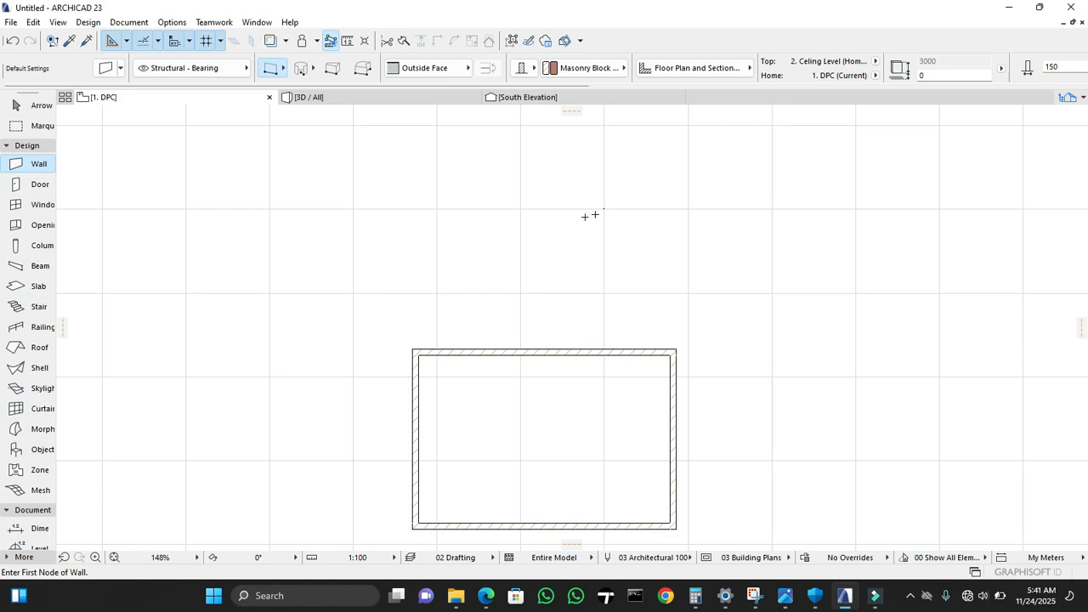
Step: Draw three connected walls on grid points above the upper room, 4000, 2000 and 4000 mm long, leaving the west side open
{"action": "scroll", "coordinate": [602, 208], "scroll_direction": "up", "scroll_amount": 4}
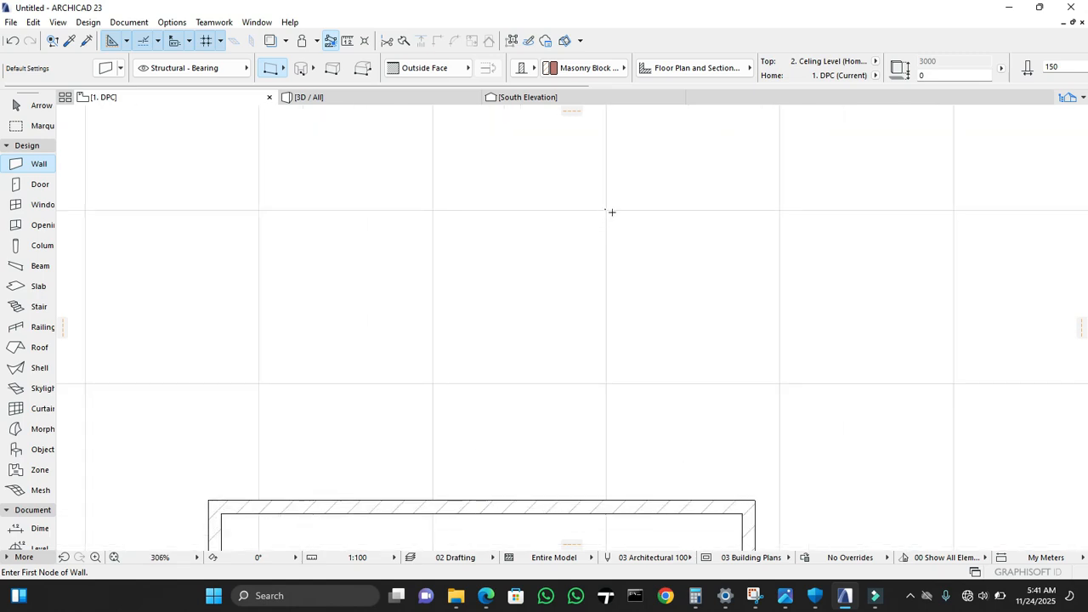
{"action": "left_click", "coordinate": [609, 210]}
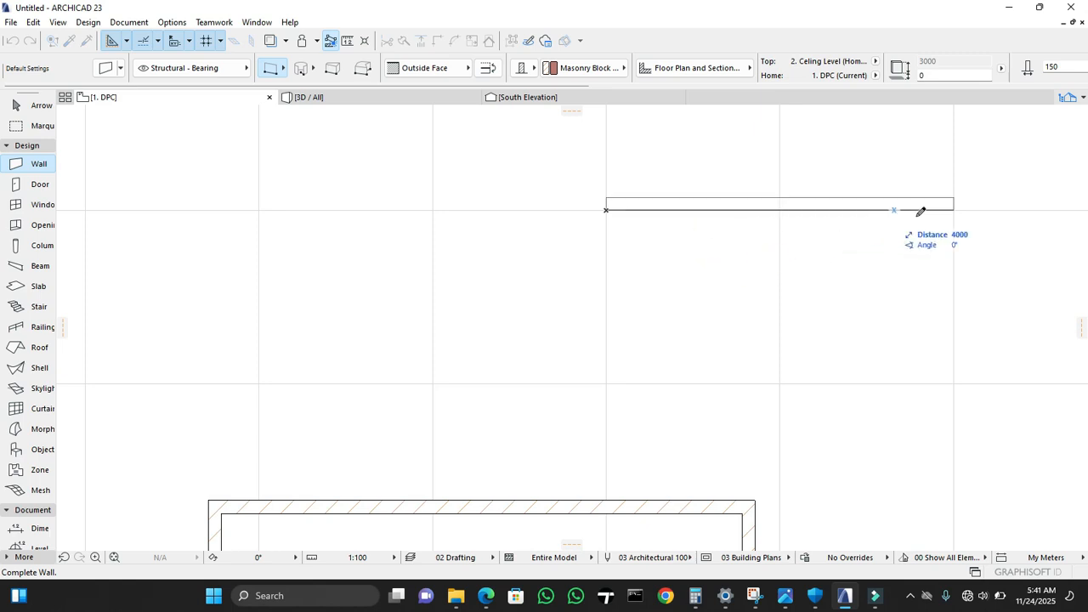
{"action": "middle_click_drag", "start_coordinate": [1008, 224], "coordinate": [765, 255]}
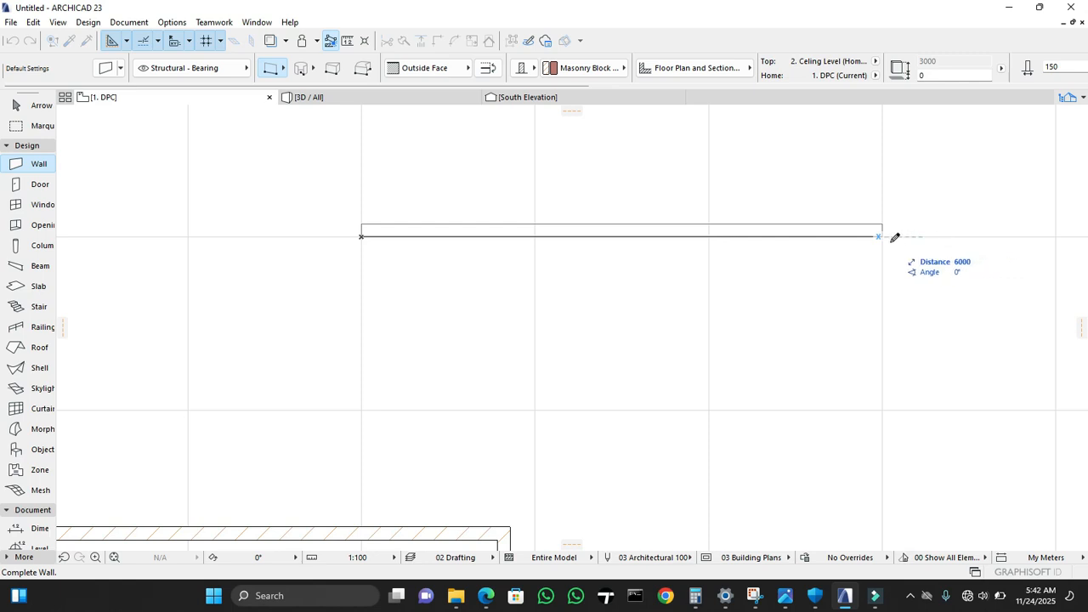
{"action": "left_click", "coordinate": [709, 237]}
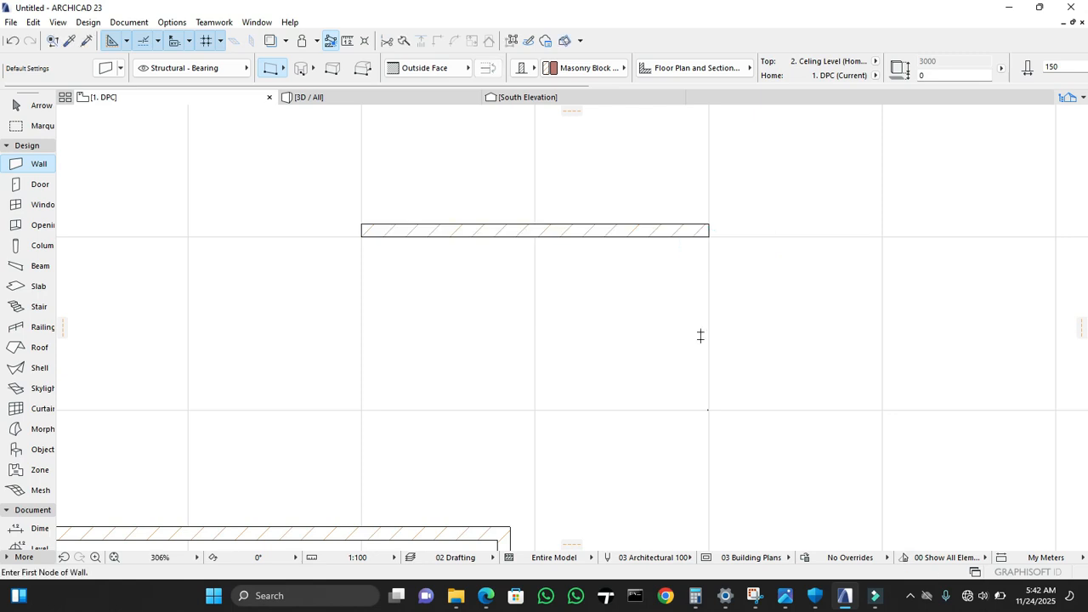
{"action": "left_click", "coordinate": [708, 236]}
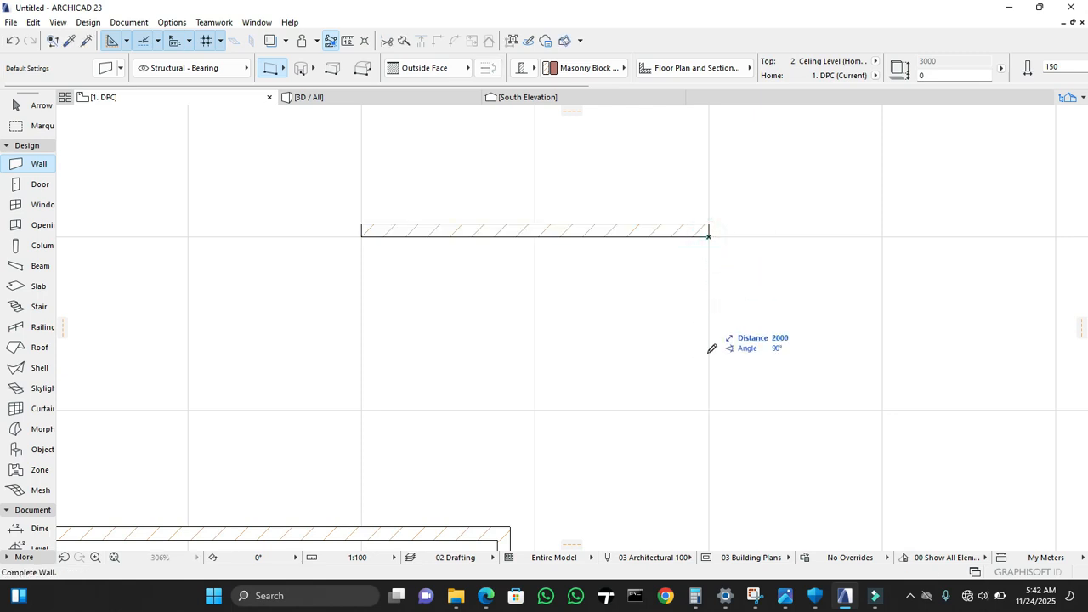
{"action": "left_click", "coordinate": [709, 410]}
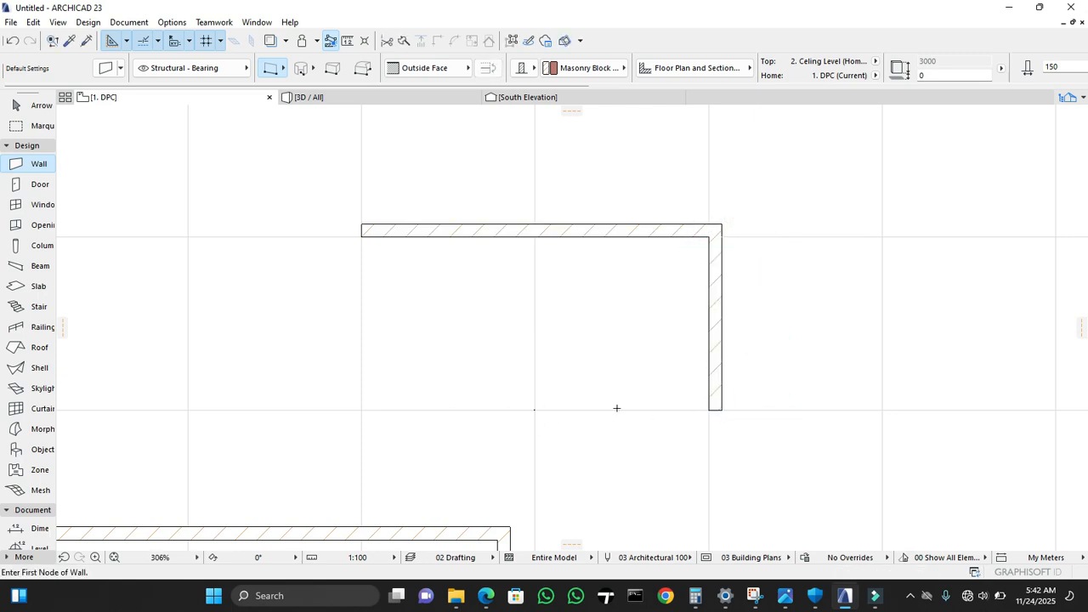
{"action": "left_click", "coordinate": [709, 410]}
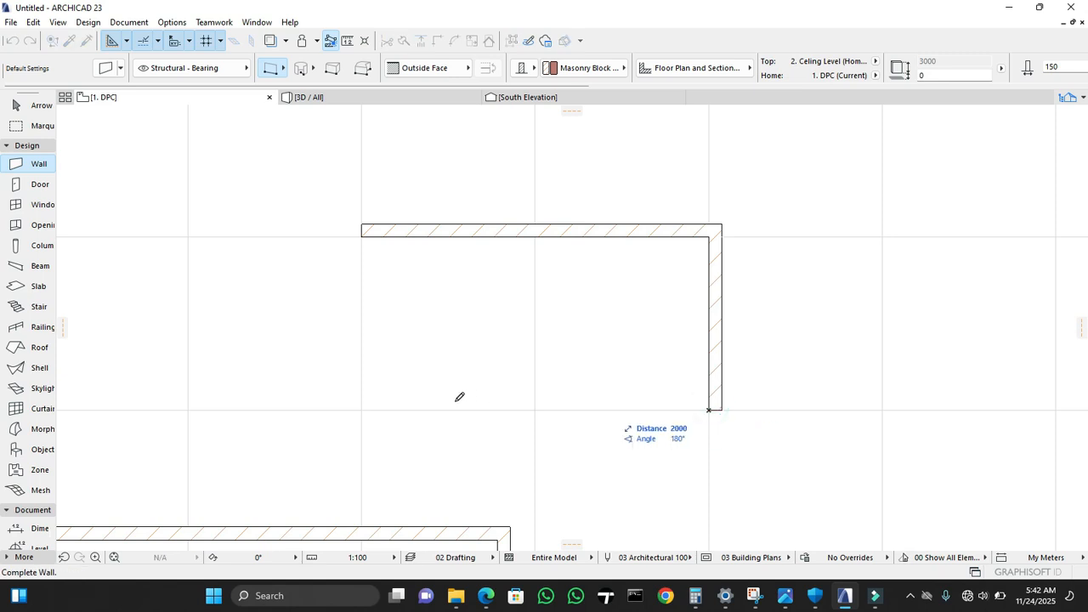
{"action": "left_click", "coordinate": [371, 398]}
{"action": "scroll", "coordinate": [471, 318], "scroll_direction": "down", "scroll_amount": 3}
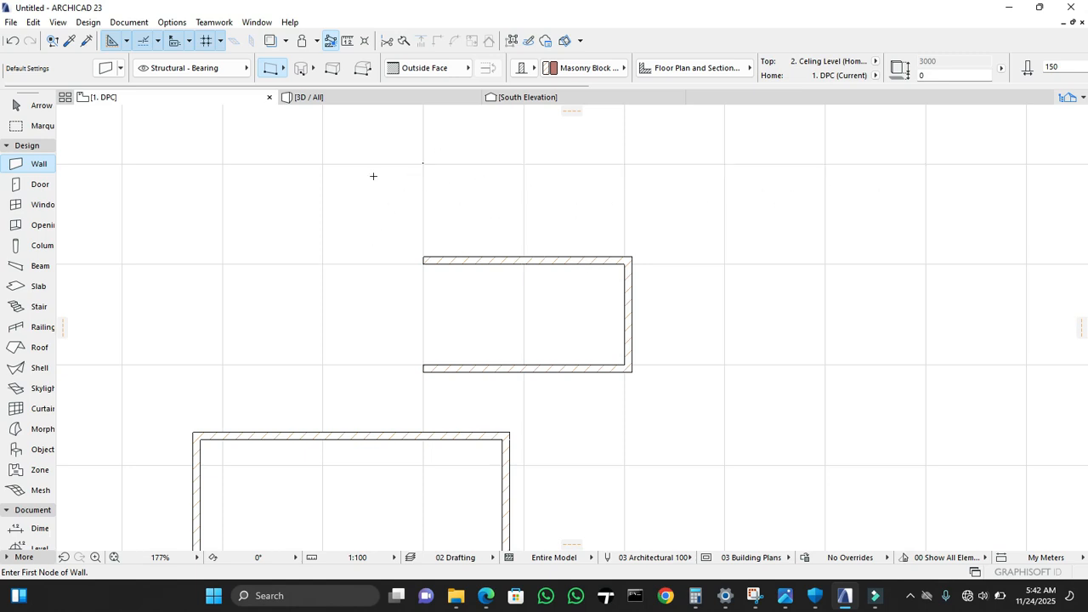
Step: Open the Grid System settings, set the dimension line distance from the grid markers to 3600 and accept them
{"action": "left_click", "coordinate": [215, 23]}
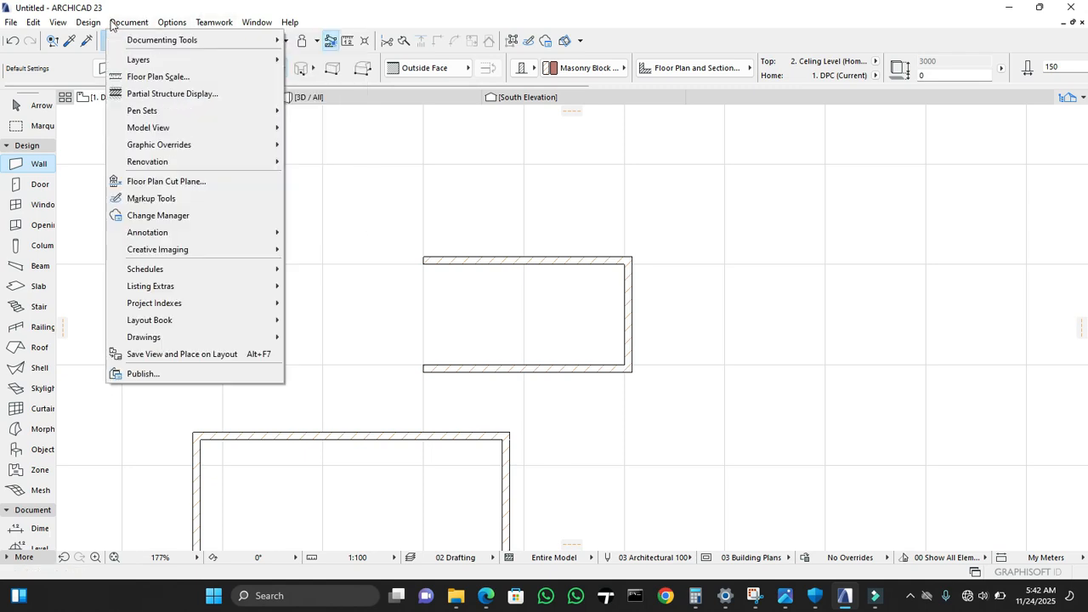
{"action": "left_click", "coordinate": [87, 23]}
{"action": "left_click", "coordinate": [86, 23]}
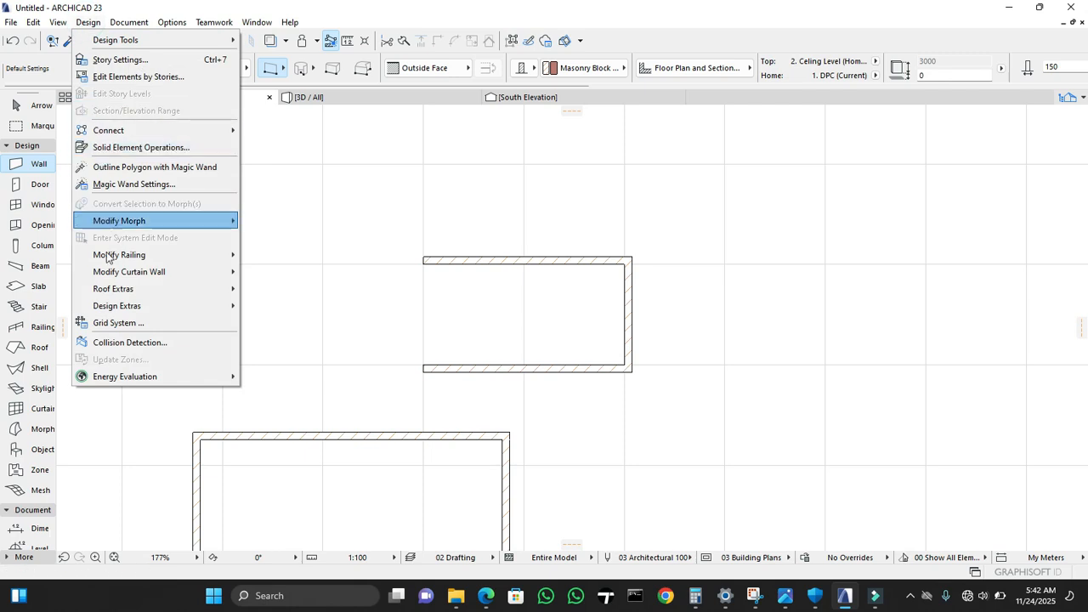
{"action": "left_click", "coordinate": [135, 323]}
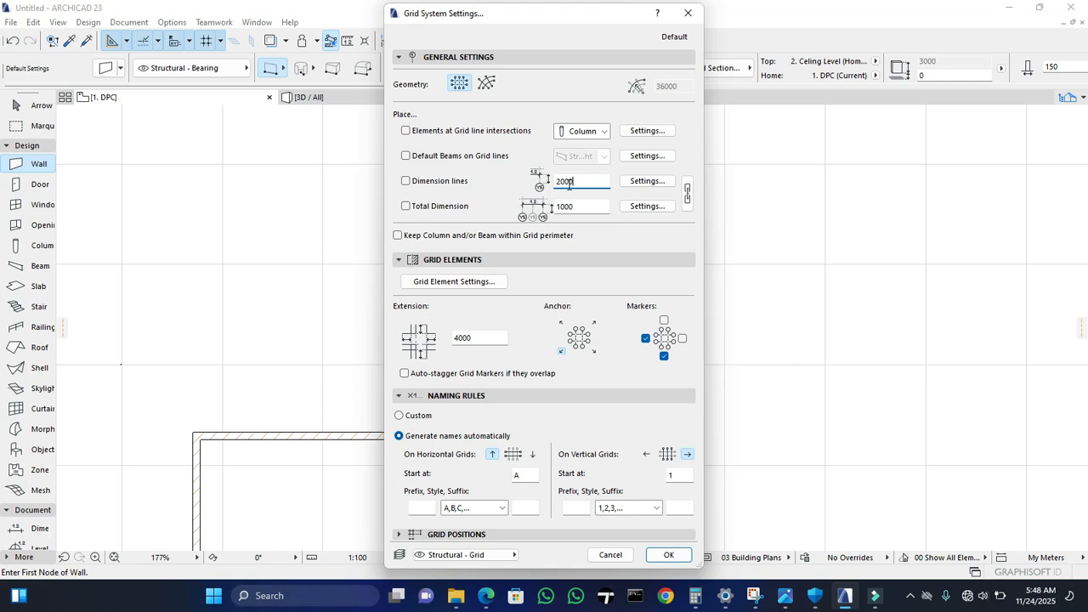
{"action": "left_click_drag", "start_coordinate": [584, 13], "coordinate": [399, 27]}
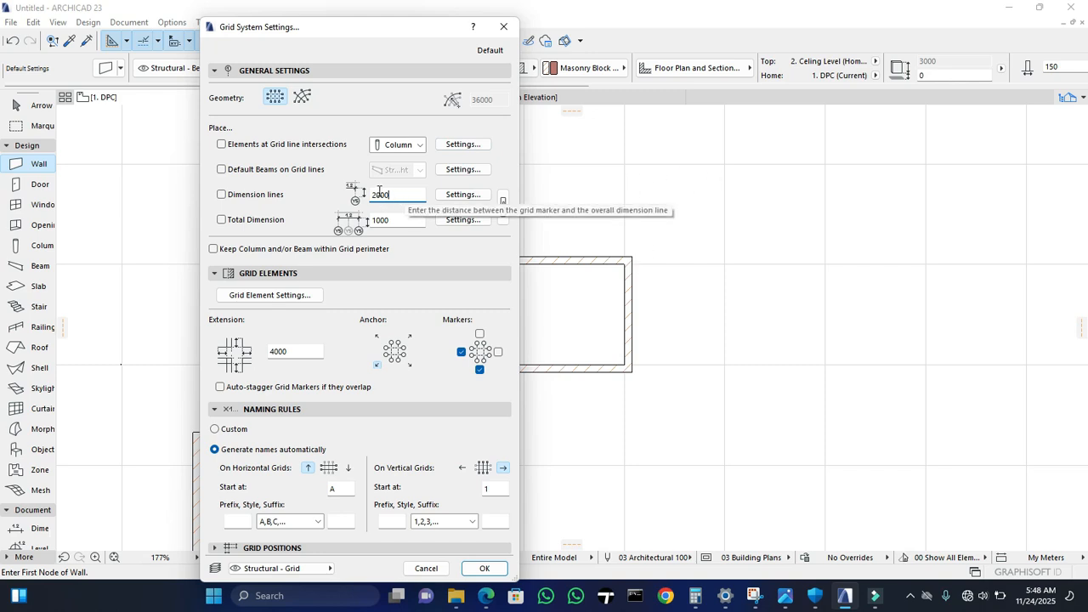
{"action": "left_click_drag", "start_coordinate": [380, 193], "coordinate": [371, 193]}
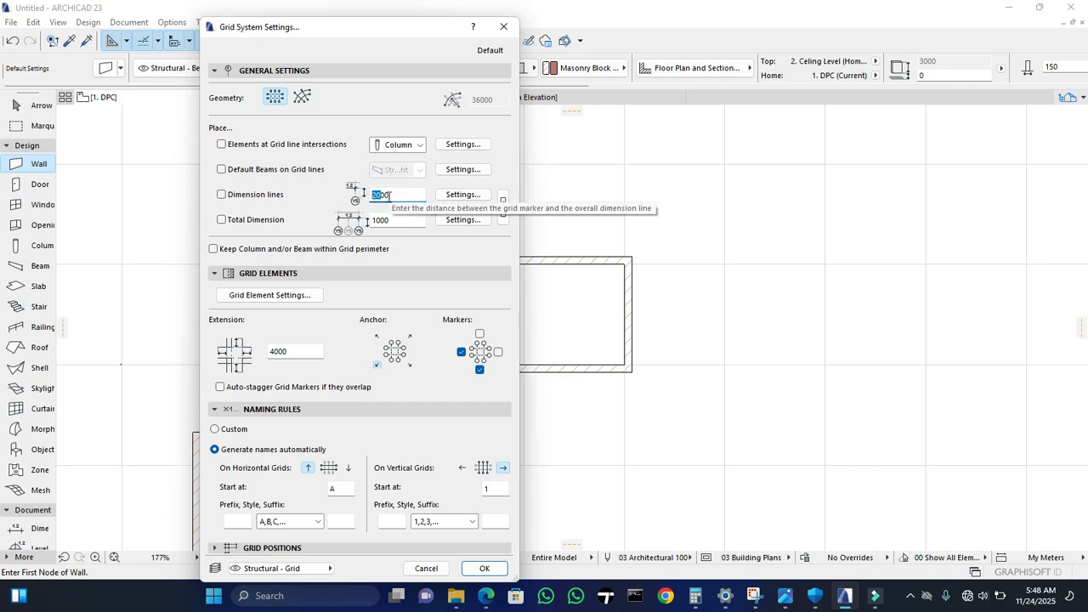
{"action": "type", "text": "36"}
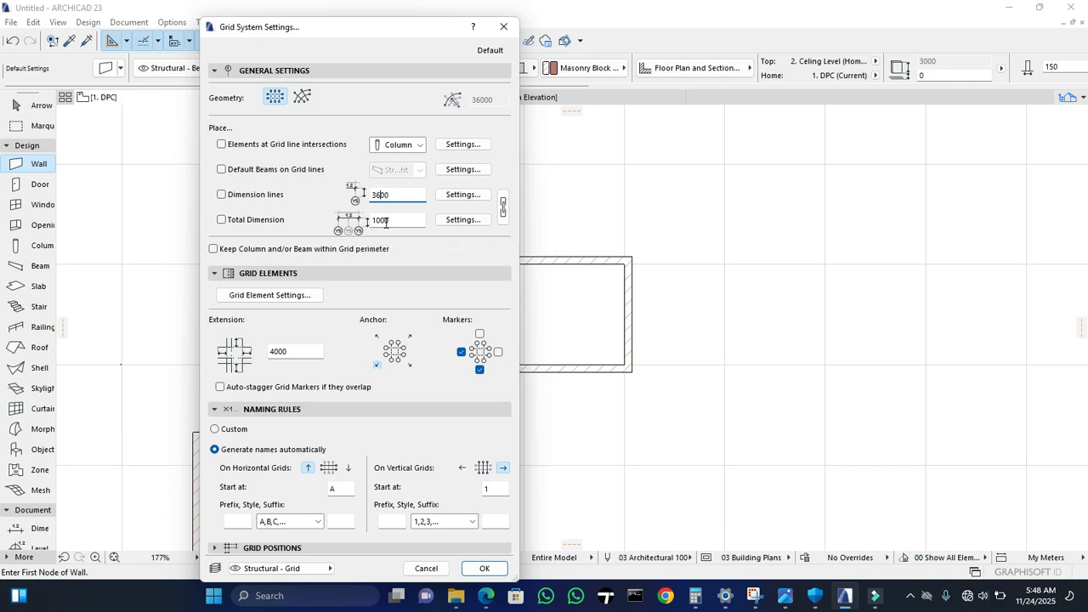
{"action": "left_click", "coordinate": [486, 568]}
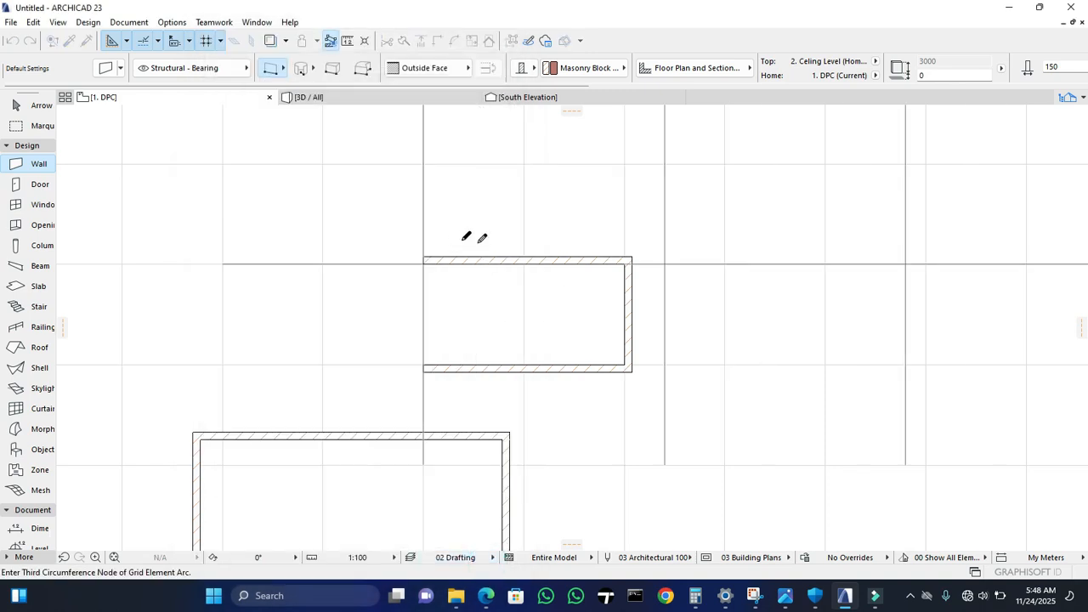
Step: Place the grid system with its origin east of the lower room, beyond the East Elevation line, and rotate it 90° counterclockwise
{"action": "scroll", "coordinate": [554, 250], "scroll_direction": "down", "scroll_amount": 4}
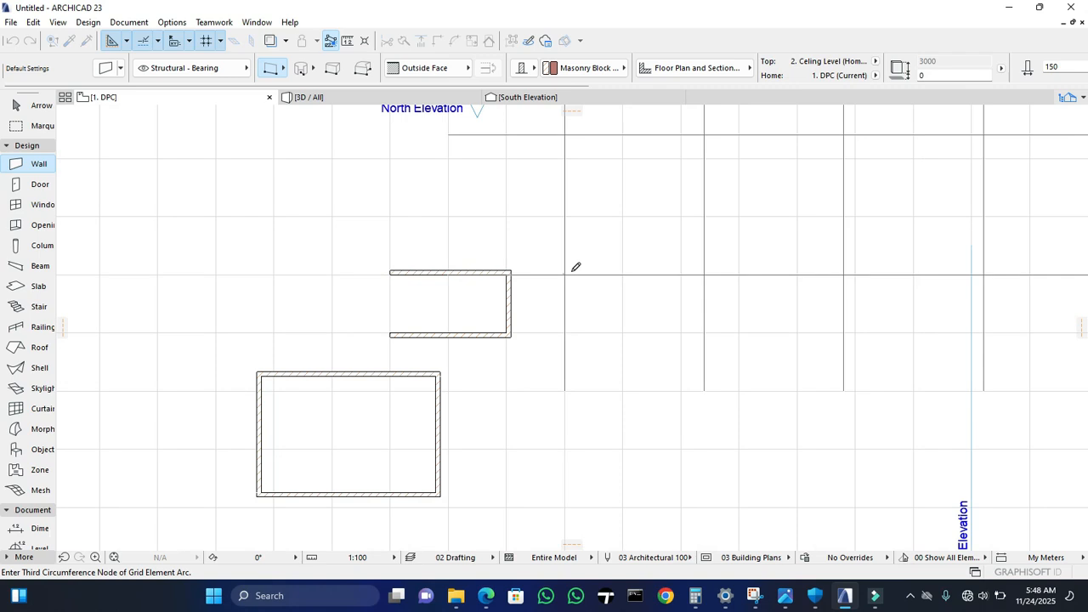
{"action": "scroll", "coordinate": [579, 266], "scroll_direction": "down", "scroll_amount": 2}
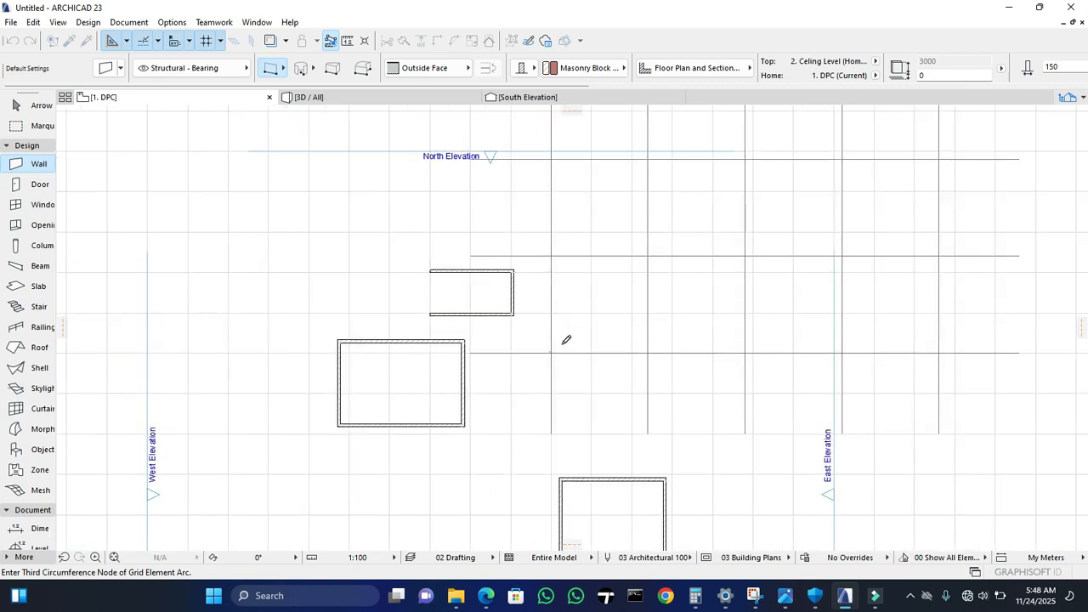
{"action": "scroll", "coordinate": [566, 338], "scroll_direction": "down", "scroll_amount": 3}
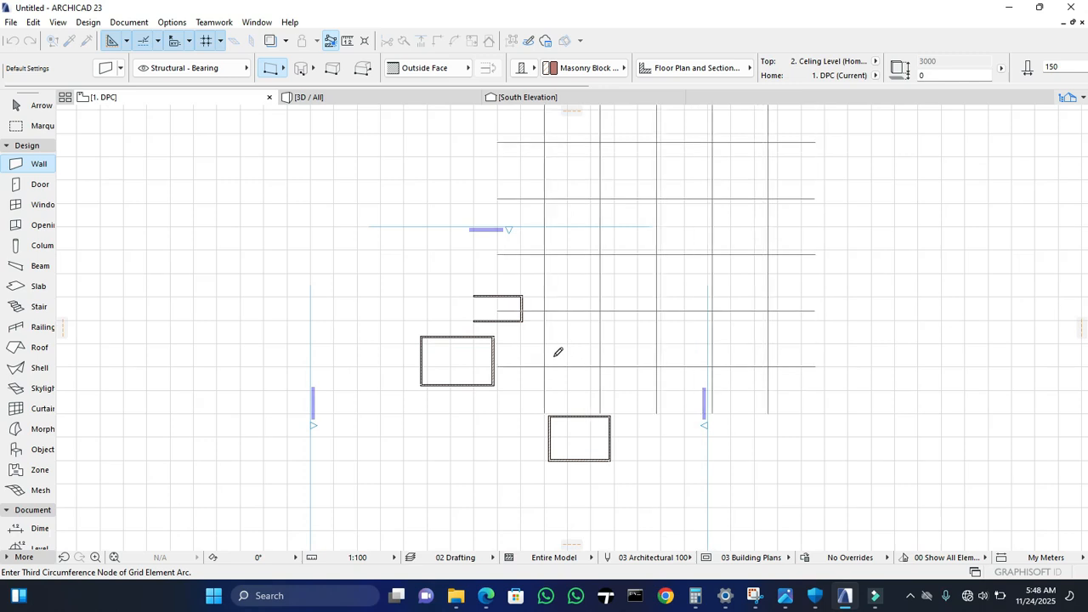
{"action": "scroll", "coordinate": [607, 368], "scroll_direction": "down", "scroll_amount": 1}
{"action": "middle_click_drag", "start_coordinate": [607, 369], "coordinate": [542, 357]}
{"action": "left_click", "coordinate": [721, 412]}
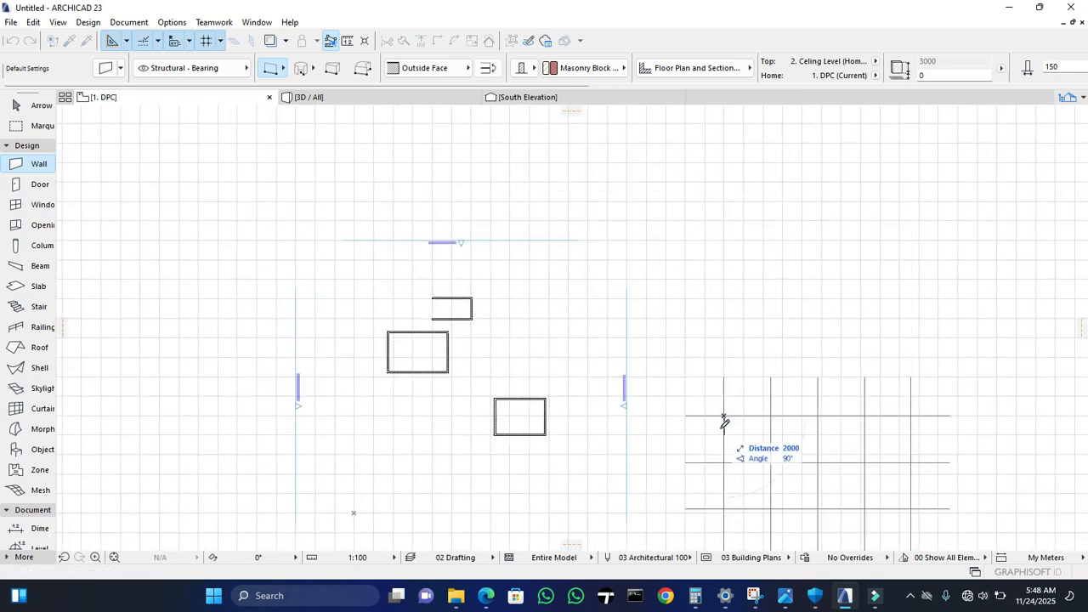
{"action": "left_click", "coordinate": [729, 326]}
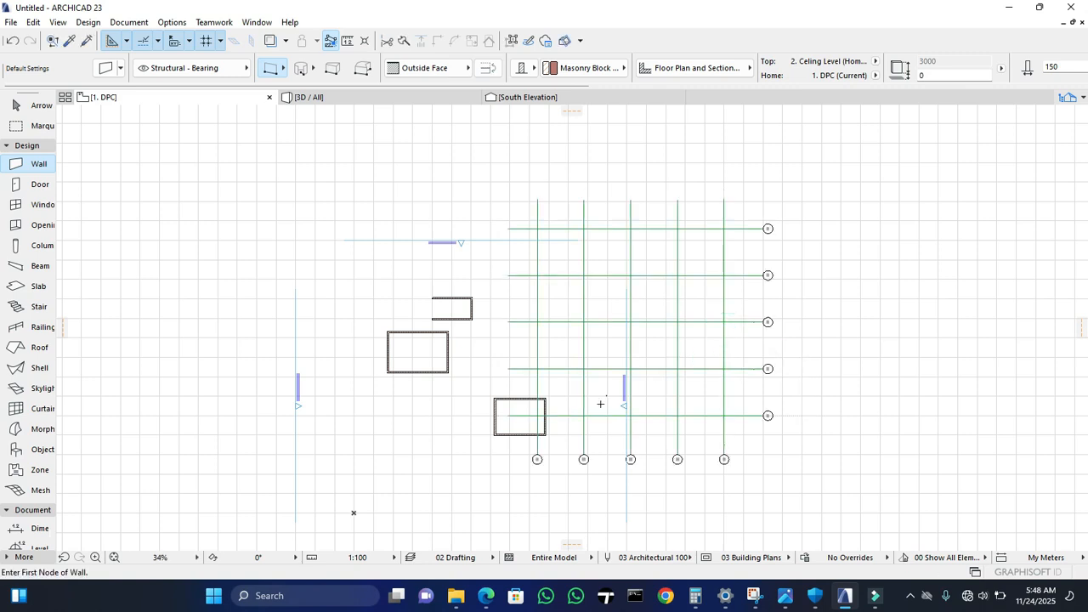
{"action": "scroll", "coordinate": [663, 399], "scroll_direction": "up", "scroll_amount": 2}
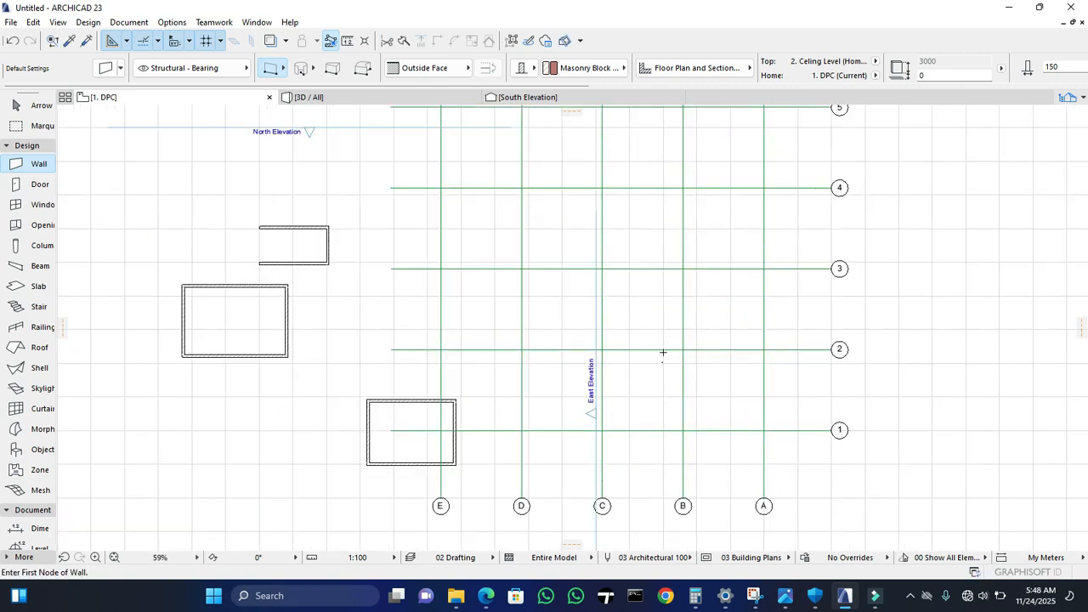
{"action": "scroll", "coordinate": [663, 352], "scroll_direction": "down", "scroll_amount": 2}
{"action": "scroll", "coordinate": [569, 209], "scroll_direction": "up", "scroll_amount": 2}
{"action": "scroll", "coordinate": [569, 209], "scroll_direction": "up", "scroll_amount": 2}
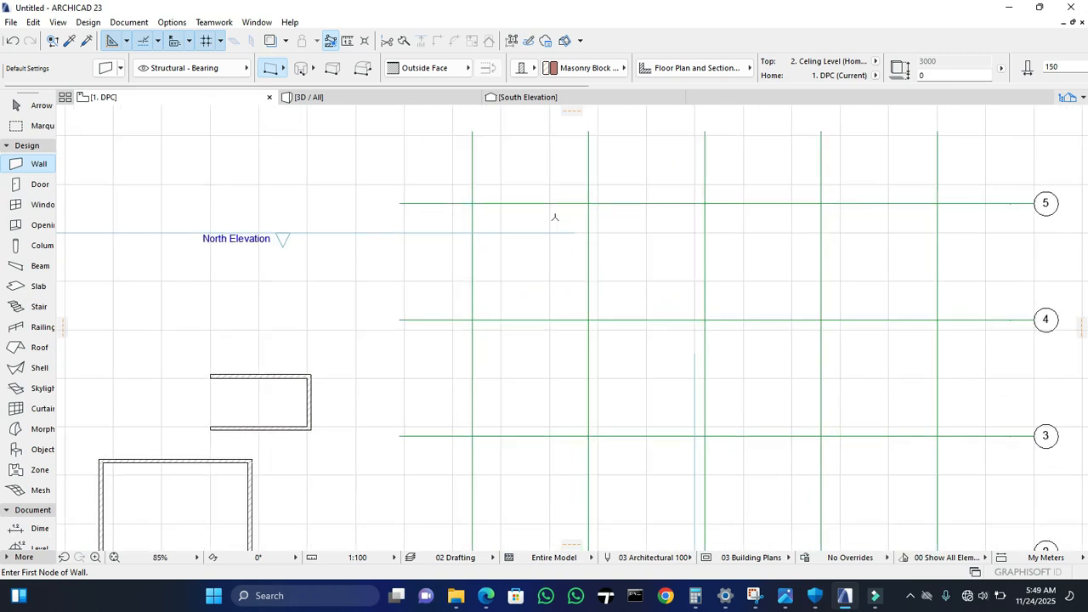
{"action": "scroll", "coordinate": [553, 219], "scroll_direction": "down", "scroll_amount": 2}
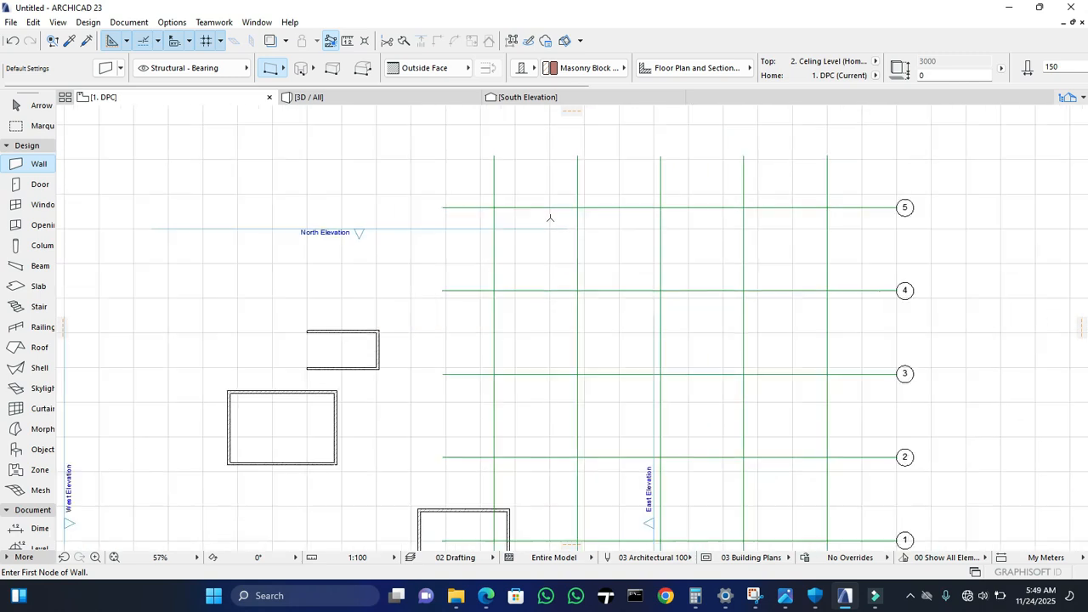